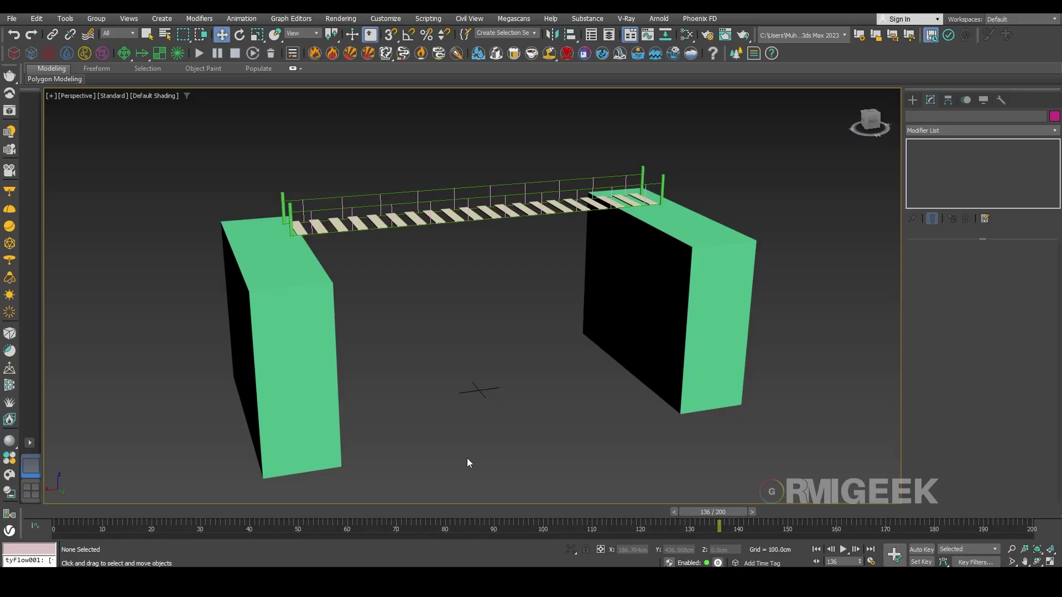
Examine the two large box cliffs that support the rope bridge
{"action": "scroll", "coordinate": [482, 400], "scroll_direction": "down", "scroll_amount": 3}
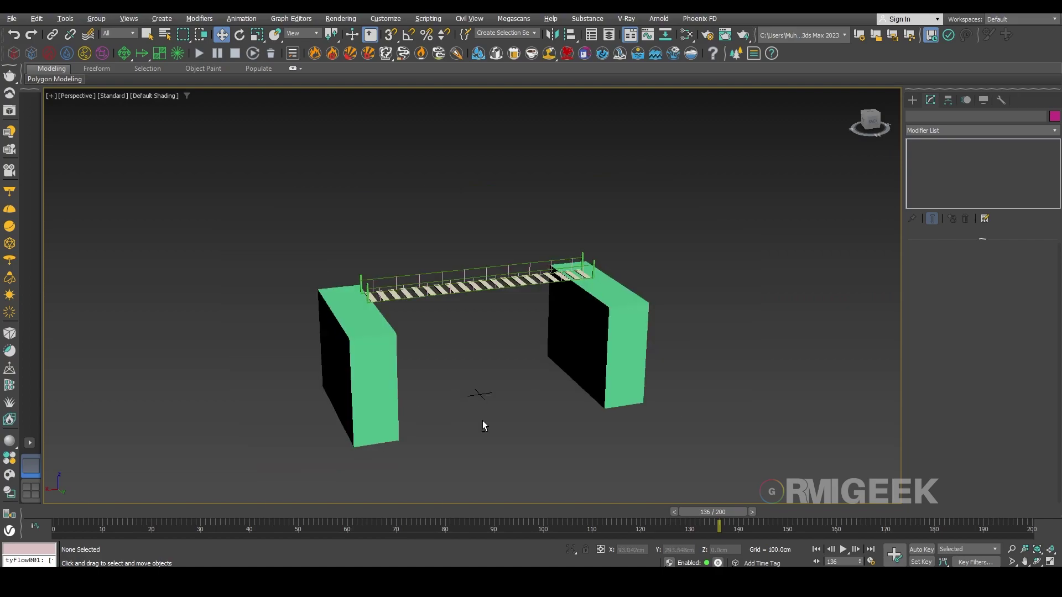
{"action": "middle_click_drag", "start_coordinate": [482, 420], "coordinate": [492, 419], "text": "alt"}
{"action": "left_click", "coordinate": [397, 385]}
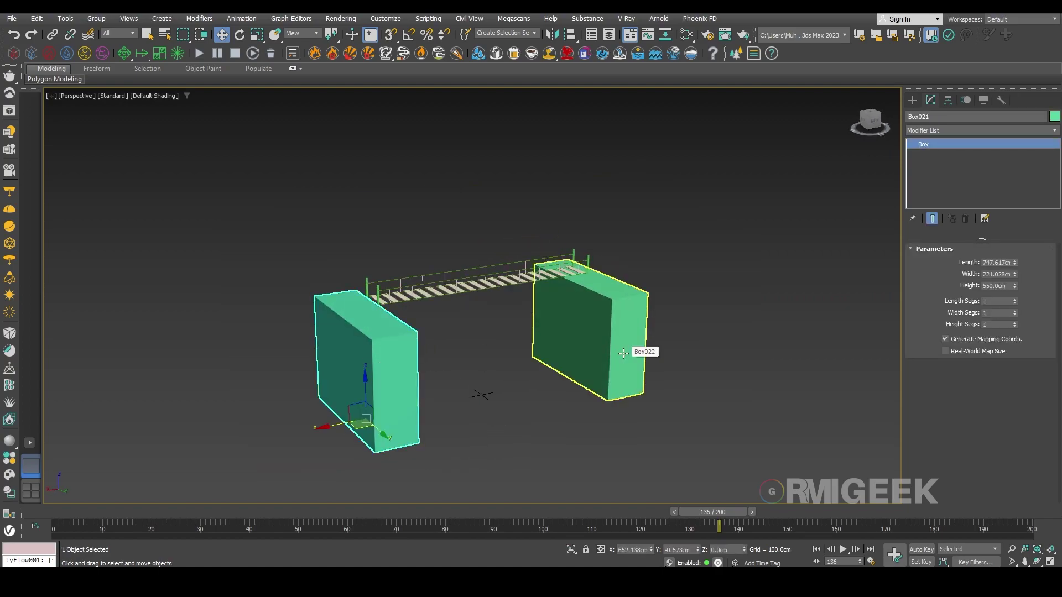
{"action": "left_click", "coordinate": [623, 352], "text": "ctrl"}
{"action": "middle_click_drag", "start_coordinate": [586, 432], "coordinate": [547, 432], "text": "alt"}
{"action": "left_click", "coordinate": [543, 428]}
{"action": "left_click", "coordinate": [363, 359]}
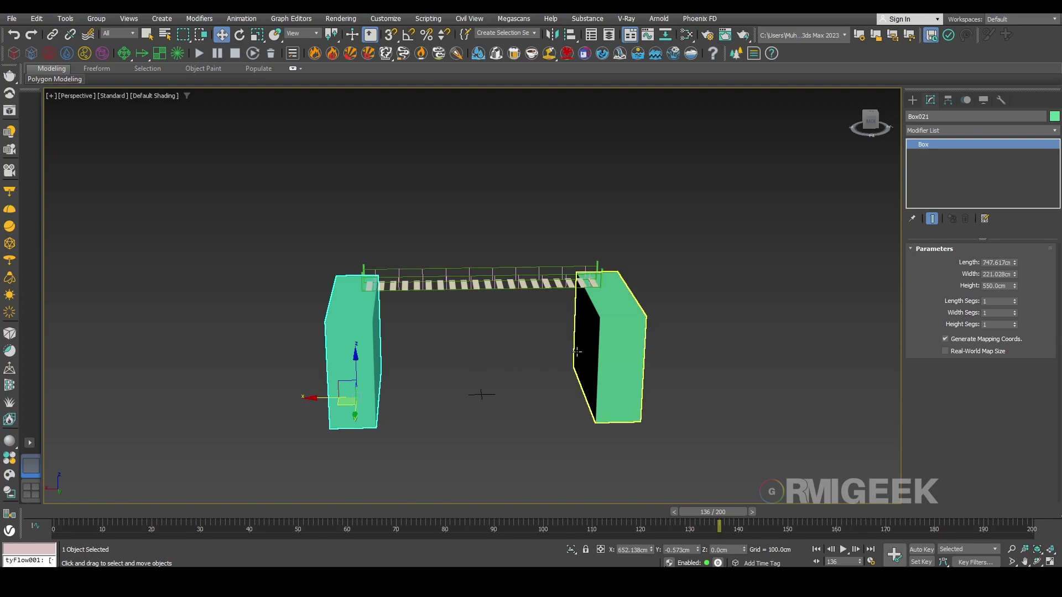
{"action": "left_click", "coordinate": [576, 351]}
{"action": "left_click", "coordinate": [461, 430]}
{"action": "left_click", "coordinate": [377, 371]}
{"action": "left_click", "coordinate": [599, 350], "text": "ctrl"}
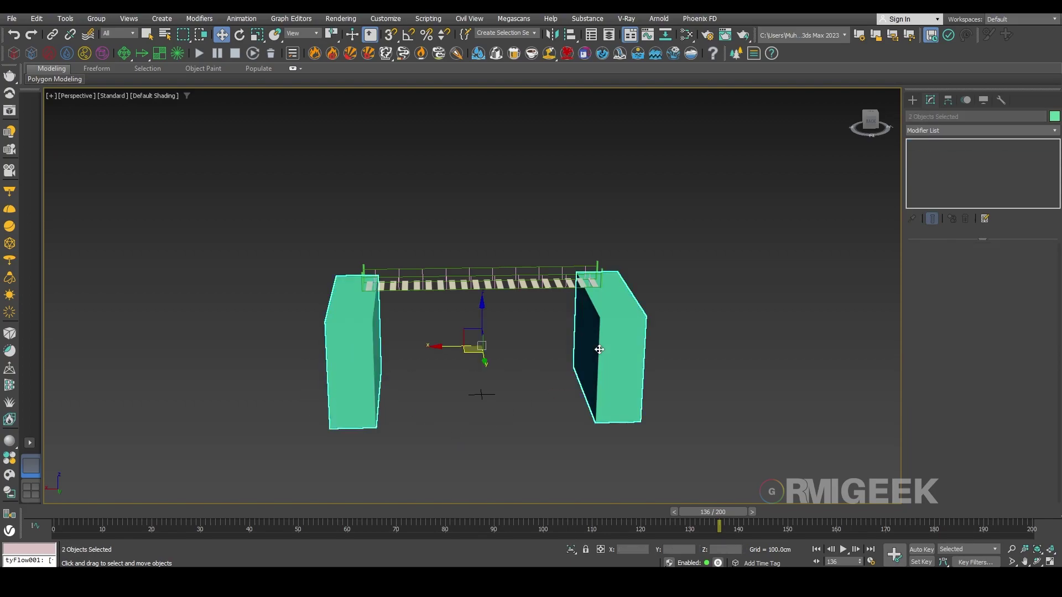
{"action": "left_click", "coordinate": [449, 446]}
{"action": "middle_click_drag", "start_coordinate": [450, 446], "coordinate": [469, 435], "text": "alt"}
Examine the bridge's row of planks between the two cliffs
{"action": "scroll", "coordinate": [510, 281], "scroll_direction": "up", "scroll_amount": 4}
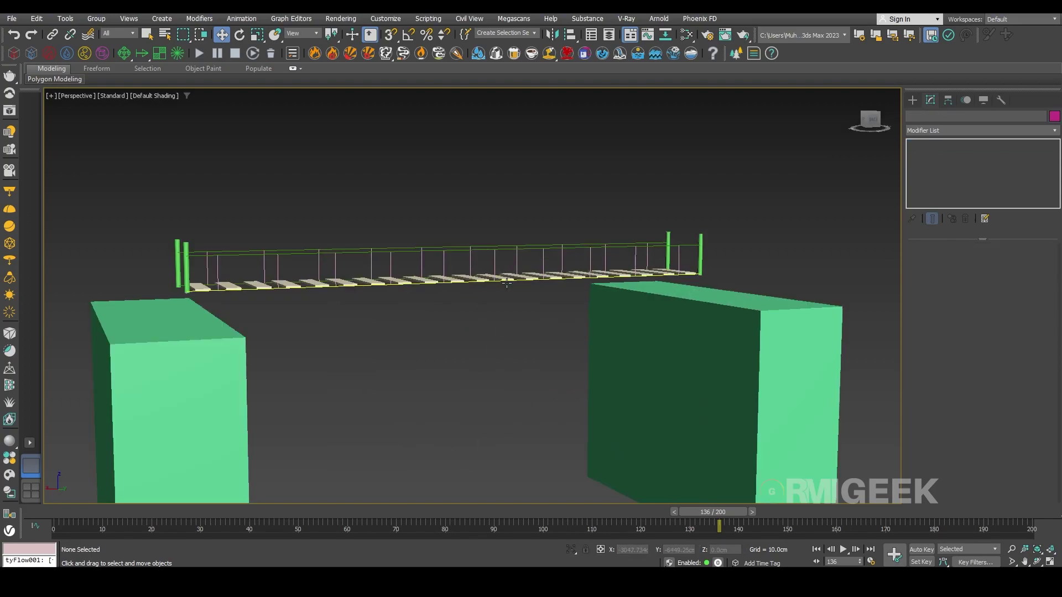
{"action": "middle_click_drag", "start_coordinate": [510, 281], "coordinate": [500, 327], "text": "alt"}
{"action": "left_click", "coordinate": [679, 241]}
{"action": "left_click", "coordinate": [653, 244], "text": "ctrl"}
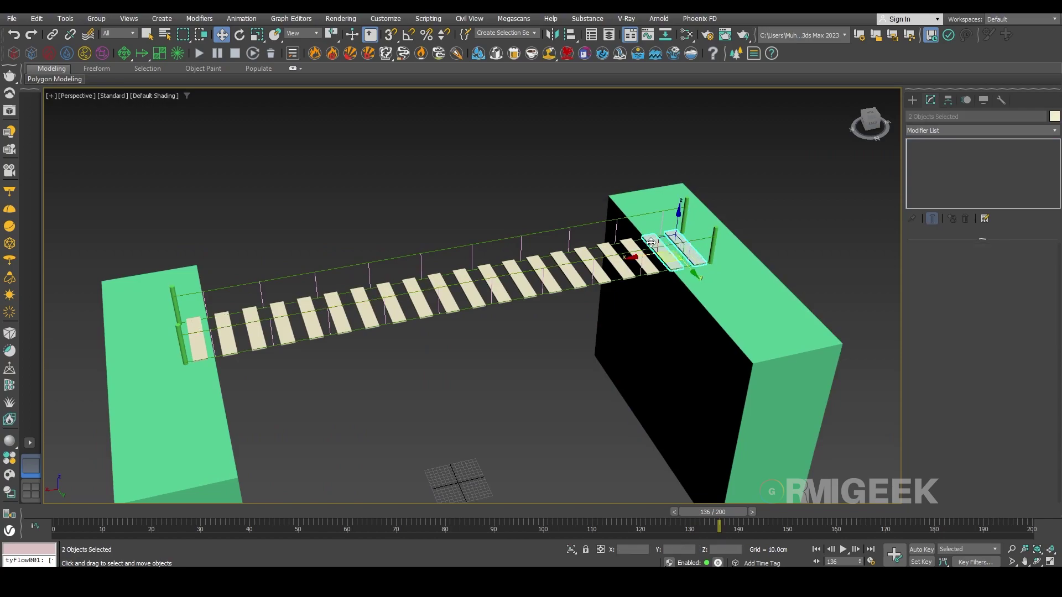
{"action": "left_click", "coordinate": [633, 247], "text": "ctrl"}
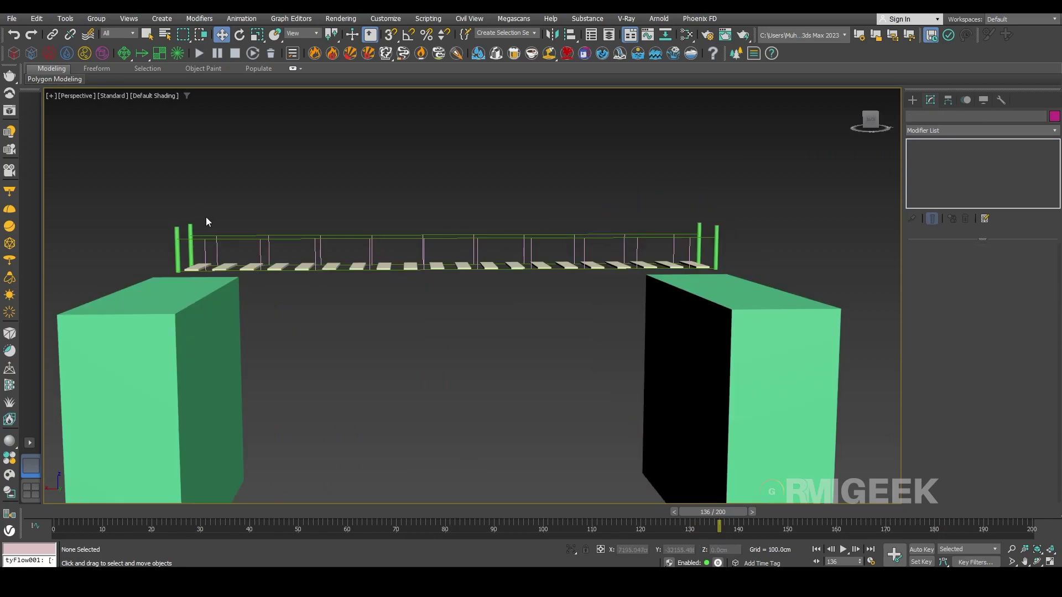
{"action": "scroll", "coordinate": [216, 217], "scroll_direction": "up", "scroll_amount": 3}
{"action": "left_click_drag", "start_coordinate": [355, 208], "coordinate": [359, 270]}
{"action": "left_click", "coordinate": [545, 166]}
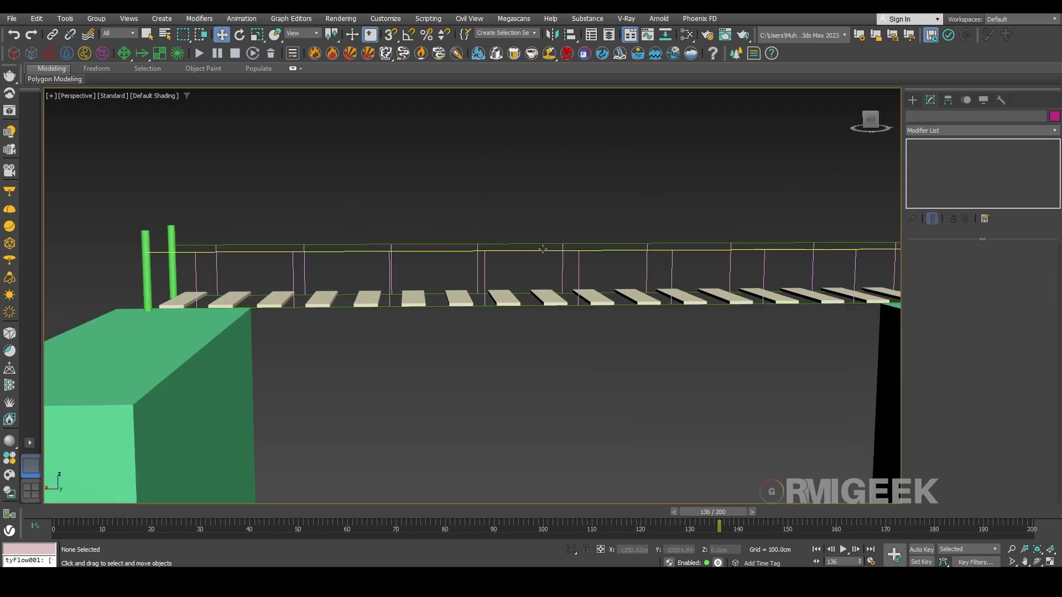
Examine the long rope lines, a vertical connecting line and the cylinder posts at the bridge's end
{"action": "left_click", "coordinate": [535, 251]}
{"action": "middle_click_drag", "start_coordinate": [516, 209], "coordinate": [534, 218], "text": "alt"}
{"action": "scroll", "coordinate": [474, 224], "scroll_direction": "up", "scroll_amount": 3}
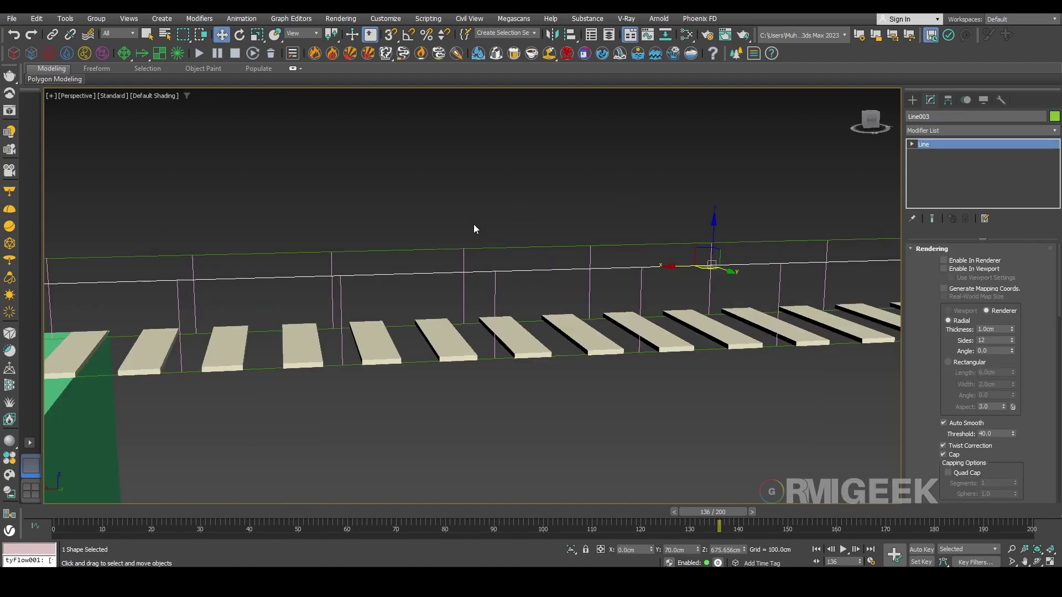
{"action": "left_click", "coordinate": [518, 238]}
{"action": "left_click", "coordinate": [520, 248]}
{"action": "middle_click_drag", "start_coordinate": [459, 239], "coordinate": [465, 251], "text": "alt"}
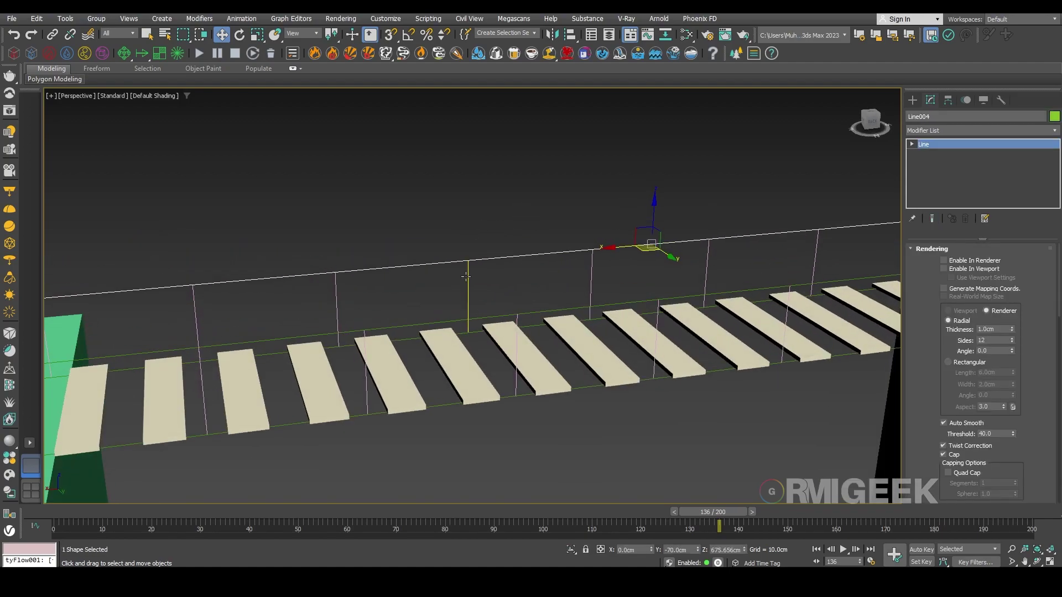
{"action": "left_click", "coordinate": [468, 279]}
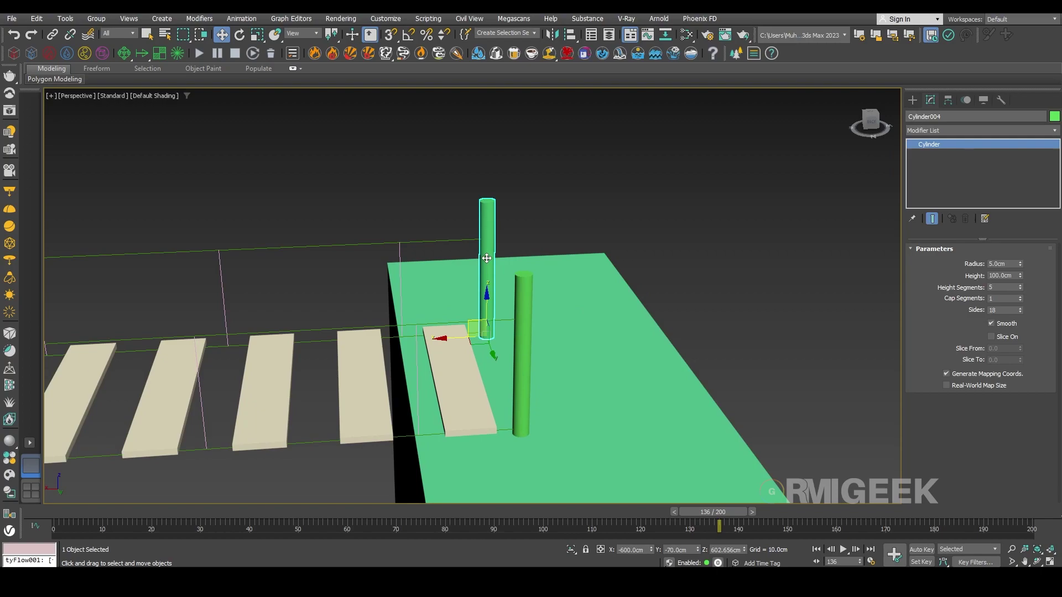
{"action": "scroll", "coordinate": [487, 258], "scroll_direction": "down", "scroll_amount": 4}
{"action": "middle_click_drag", "start_coordinate": [444, 396], "coordinate": [669, 313]}
{"action": "left_click", "coordinate": [473, 379]}
{"action": "scroll", "coordinate": [474, 379], "scroll_direction": "down", "scroll_amount": 3}
{"action": "middle_click_drag", "start_coordinate": [473, 402], "coordinate": [519, 307]}
{"action": "scroll", "coordinate": [519, 308], "scroll_direction": "down", "scroll_amount": 3}
{"action": "middle_click_drag", "start_coordinate": [521, 352], "coordinate": [540, 362], "text": "alt"}
Check the scene's display units and system unit scale
{"action": "left_click", "coordinate": [912, 100]}
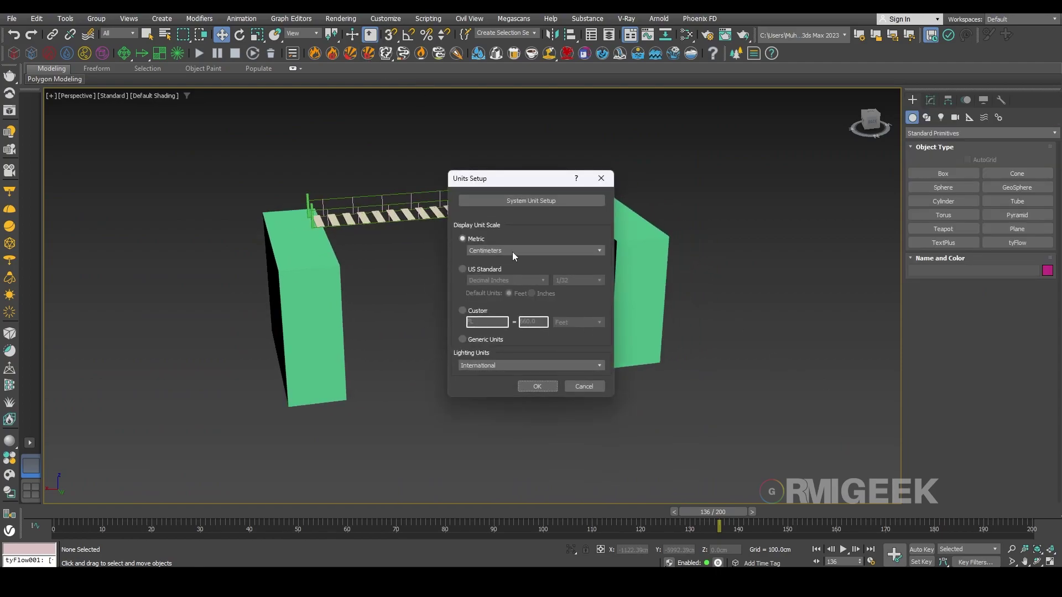
{"action": "left_click", "coordinate": [528, 201]}
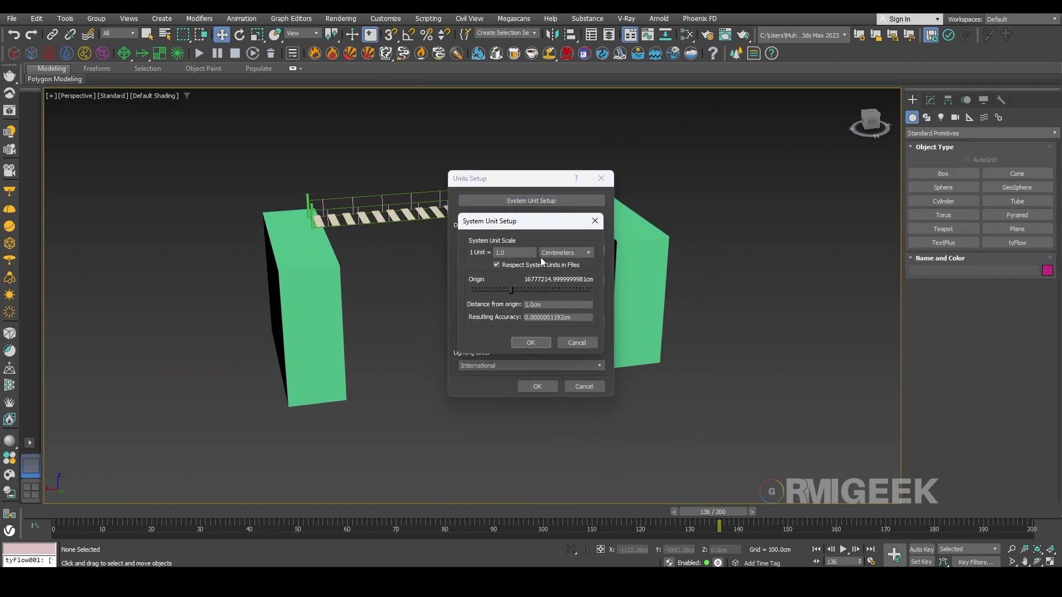
{"action": "left_click", "coordinate": [539, 344]}
{"action": "left_click", "coordinate": [536, 387]}
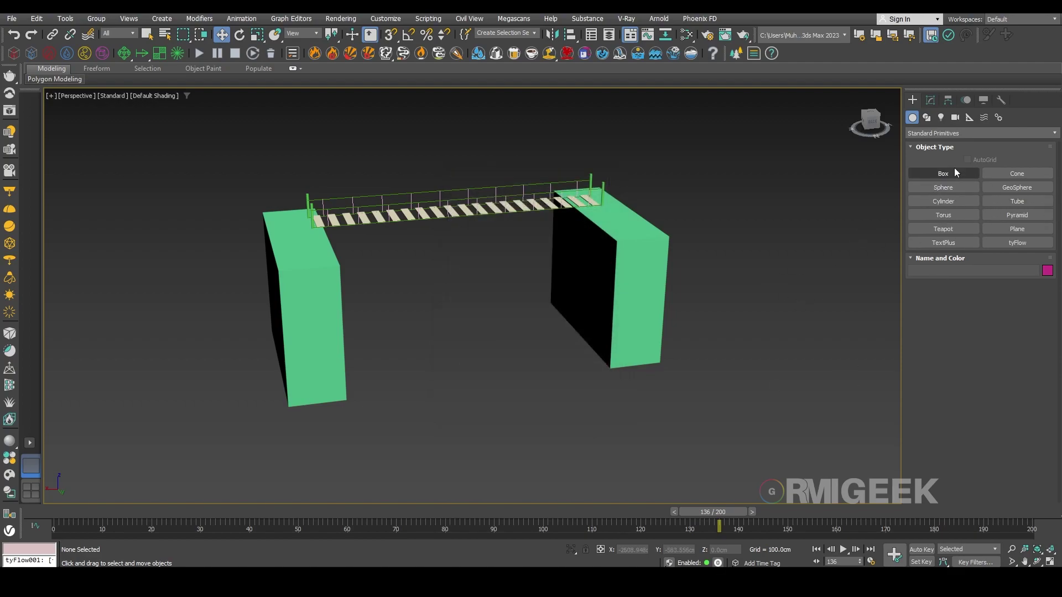
Create a tyFlow object in the scene beside the bridge and open its editor
{"action": "left_click", "coordinate": [1013, 241]}
{"action": "left_click_drag", "start_coordinate": [474, 355], "coordinate": [763, 322]}
{"action": "right_click", "coordinate": [478, 379]}
{"action": "left_click", "coordinate": [930, 100]}
{"action": "left_click", "coordinate": [933, 275]}
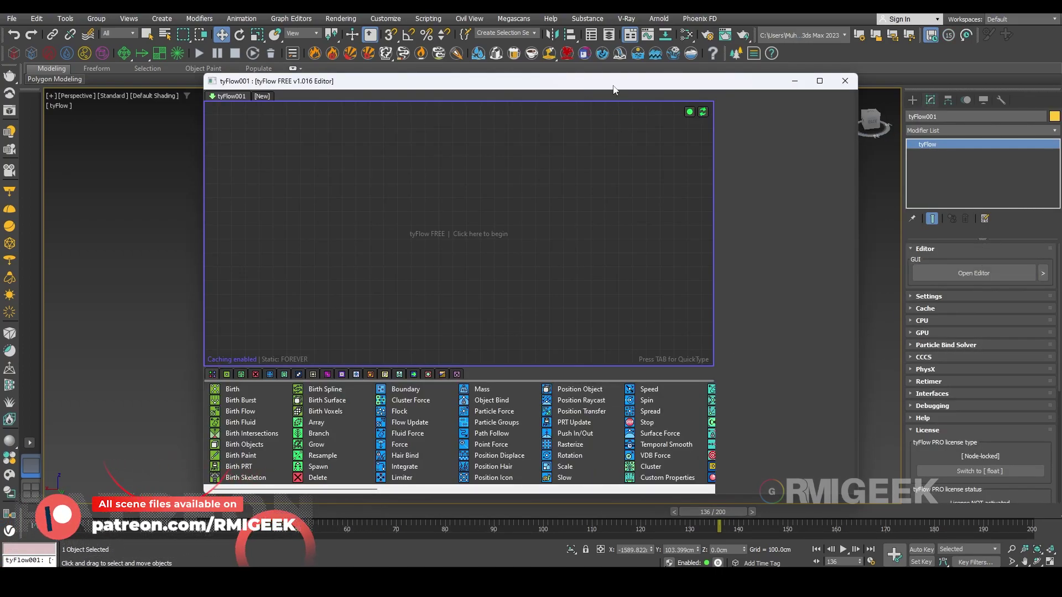
Reposition the tyFlow editor and narrow it so the bridge can be viewed beside it, then deselect the tyFlow object
{"action": "key", "text": "alt+w"}
{"action": "left_click_drag", "start_coordinate": [601, 85], "coordinate": [441, 100]}
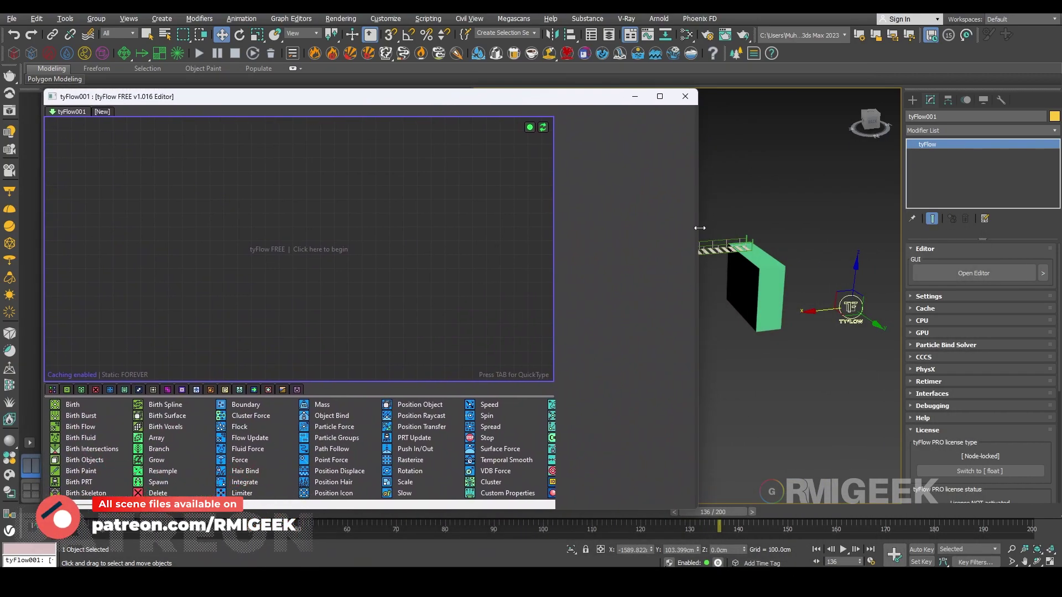
{"action": "left_click_drag", "start_coordinate": [696, 229], "coordinate": [476, 222]}
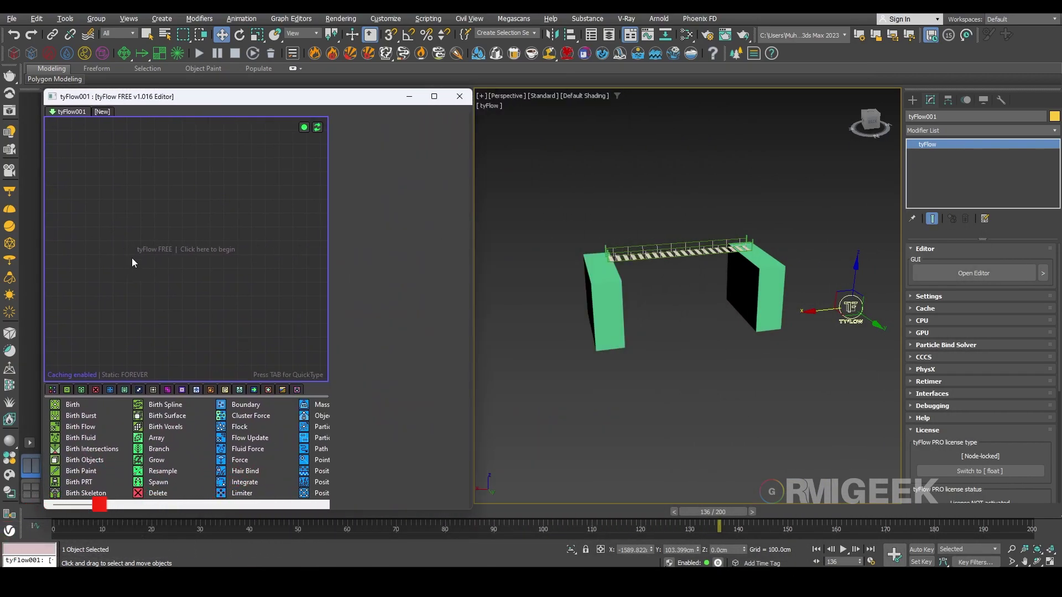
{"action": "scroll", "coordinate": [702, 295], "scroll_direction": "up", "scroll_amount": 5}
{"action": "left_click", "coordinate": [715, 347]}
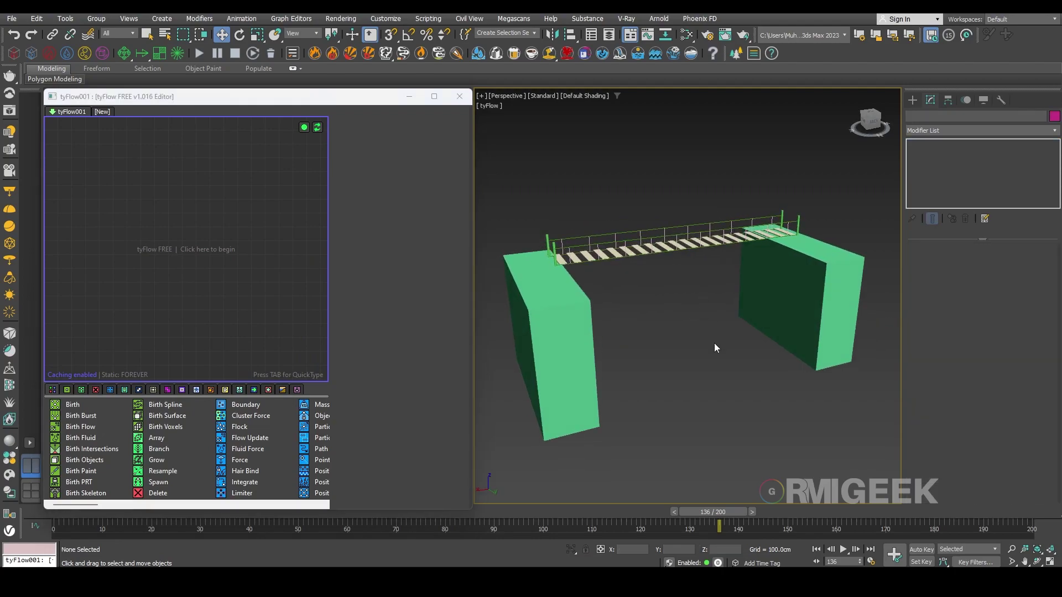
Create a new event in the flow with a Birth Spline operator
{"action": "left_click_drag", "start_coordinate": [78, 406], "coordinate": [170, 245]}
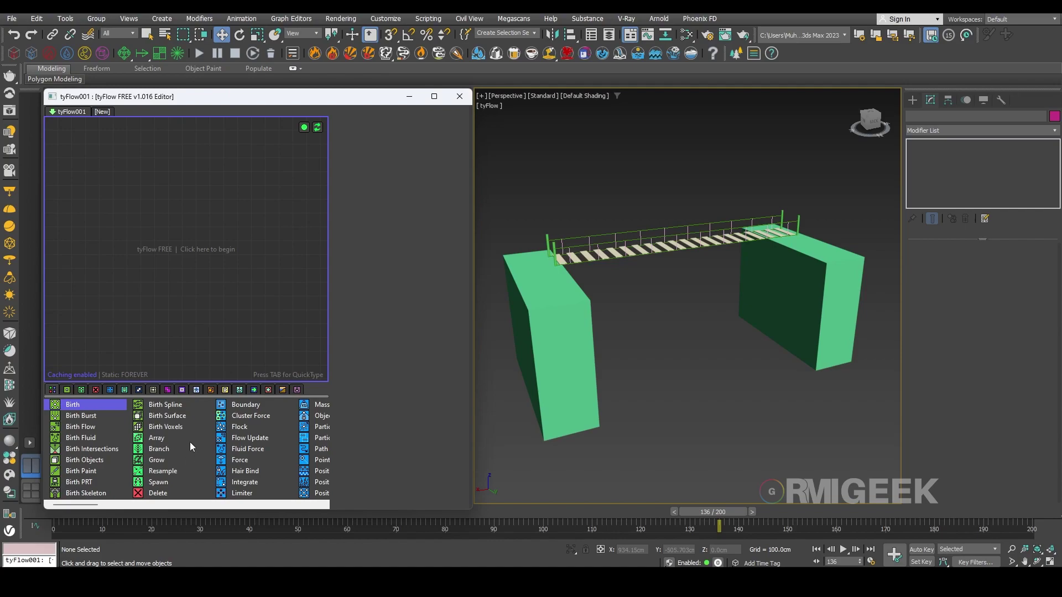
{"action": "left_click_drag", "start_coordinate": [166, 409], "coordinate": [112, 210]}
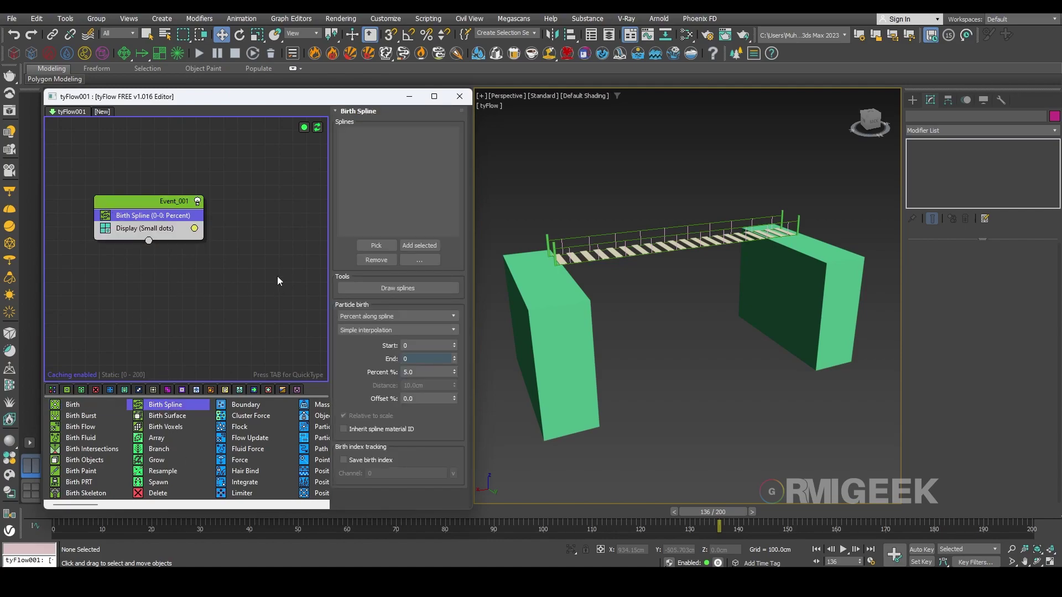
Add the four long rope lines, two upper handrails and two under the planks, to the Birth Spline operator
{"action": "scroll", "coordinate": [619, 292], "scroll_direction": "up", "scroll_amount": 8}
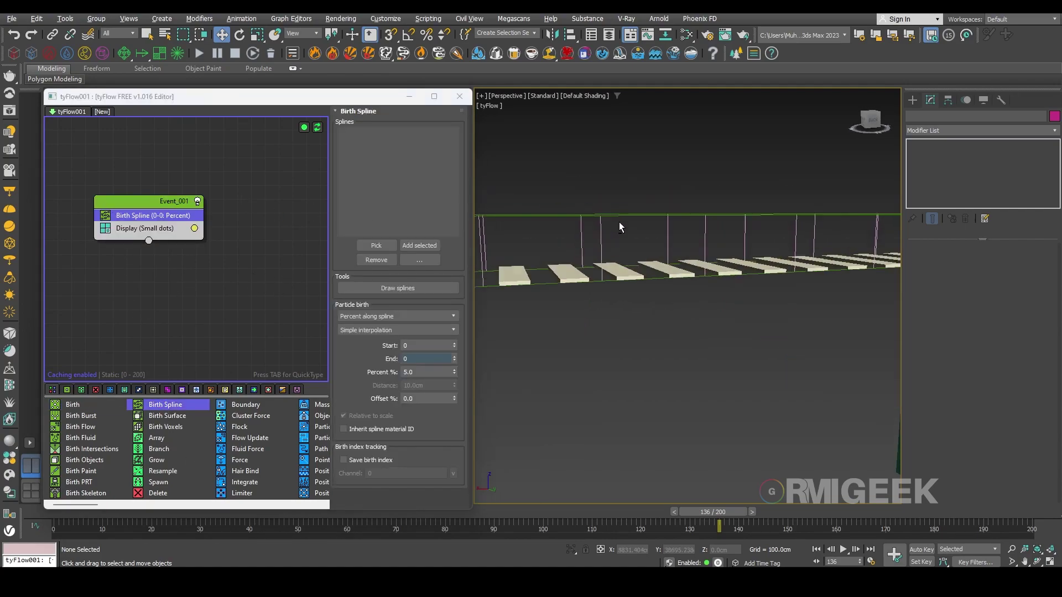
{"action": "left_click_drag", "start_coordinate": [556, 282], "coordinate": [558, 233]}
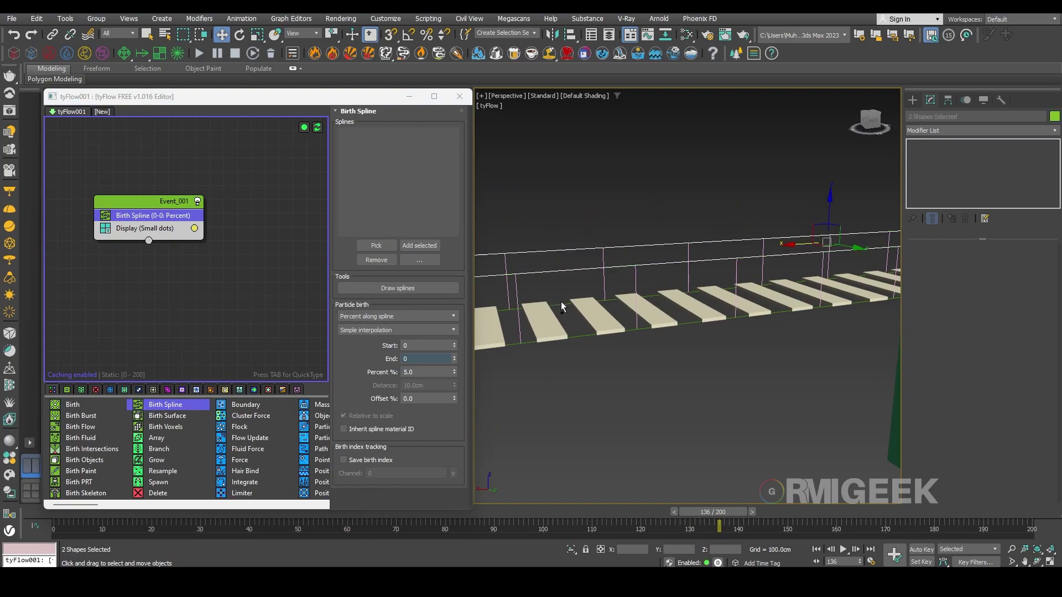
{"action": "left_click", "coordinate": [210, 289]}
{"action": "left_click", "coordinate": [147, 216]}
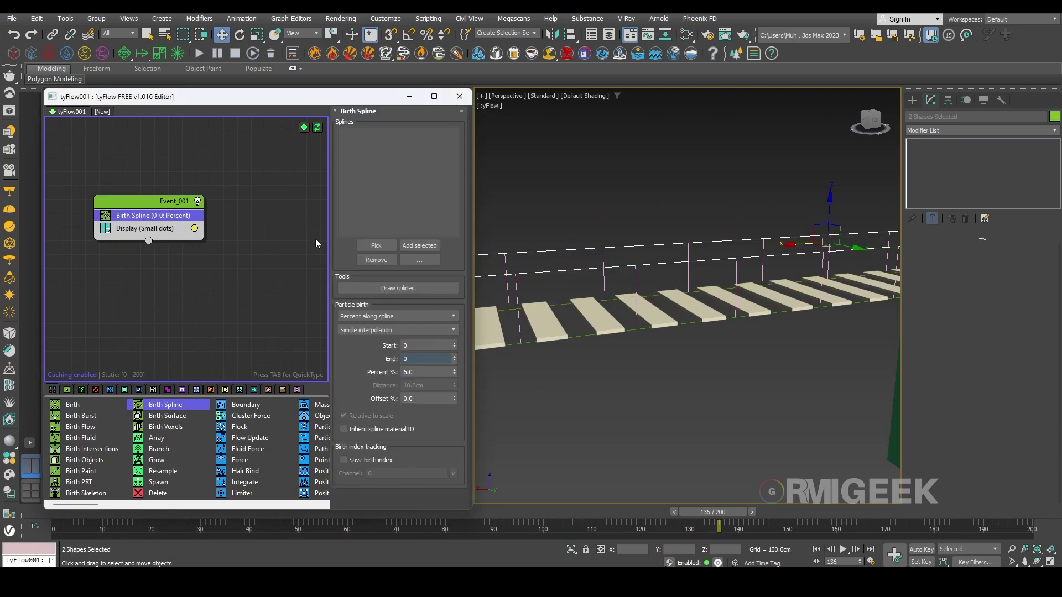
{"action": "left_click", "coordinate": [376, 245]}
{"action": "left_click", "coordinate": [562, 303]}
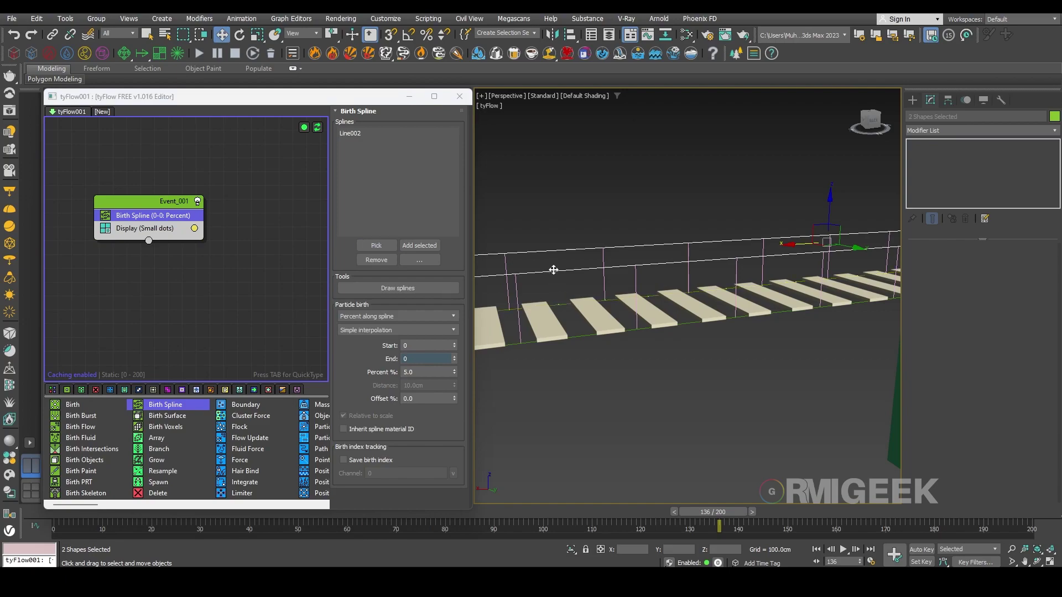
{"action": "left_click", "coordinate": [575, 335], "text": "ctrl"}
{"action": "left_click", "coordinate": [561, 304], "text": "ctrl"}
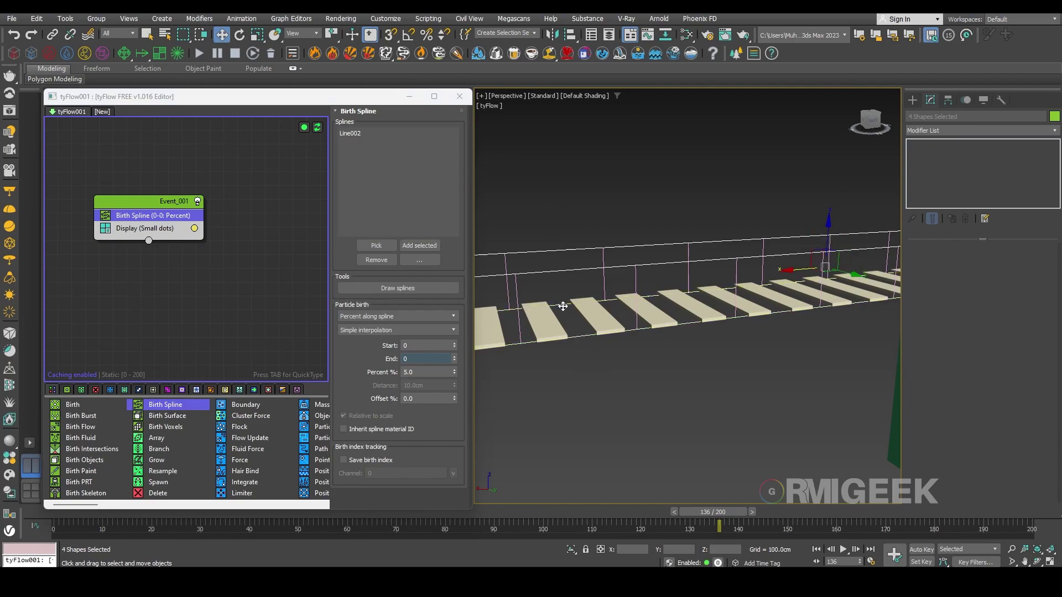
{"action": "left_click", "coordinate": [432, 245]}
{"action": "left_click_drag", "start_coordinate": [363, 164], "coordinate": [350, 120]}
{"action": "left_click", "coordinate": [615, 180]}
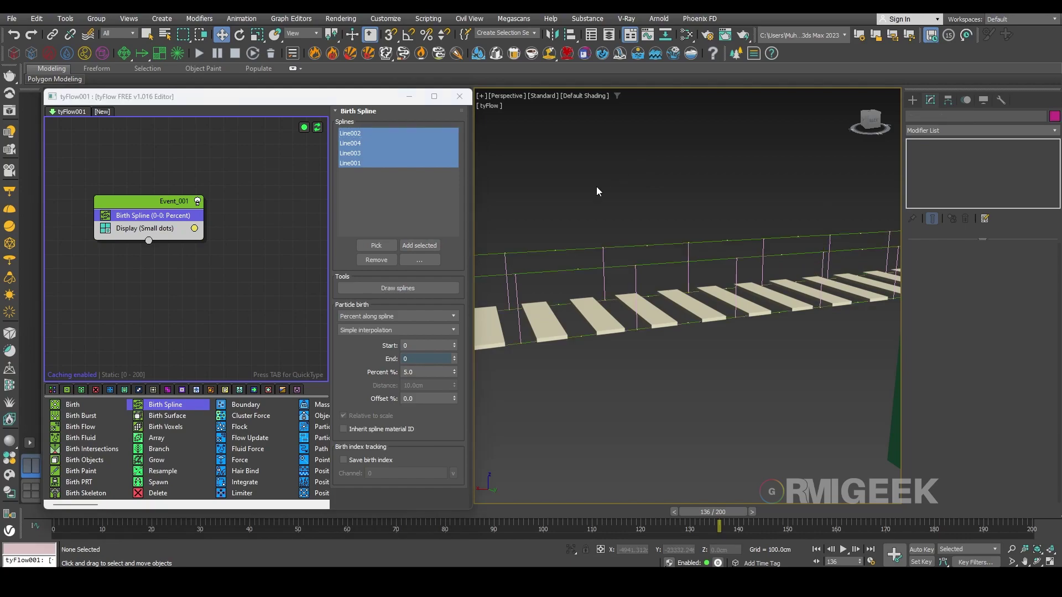
Add a Shape operator below Birth Spline and rename the event "Main ropes"
{"action": "scroll", "coordinate": [147, 480], "scroll_direction": "down", "scroll_amount": 3}
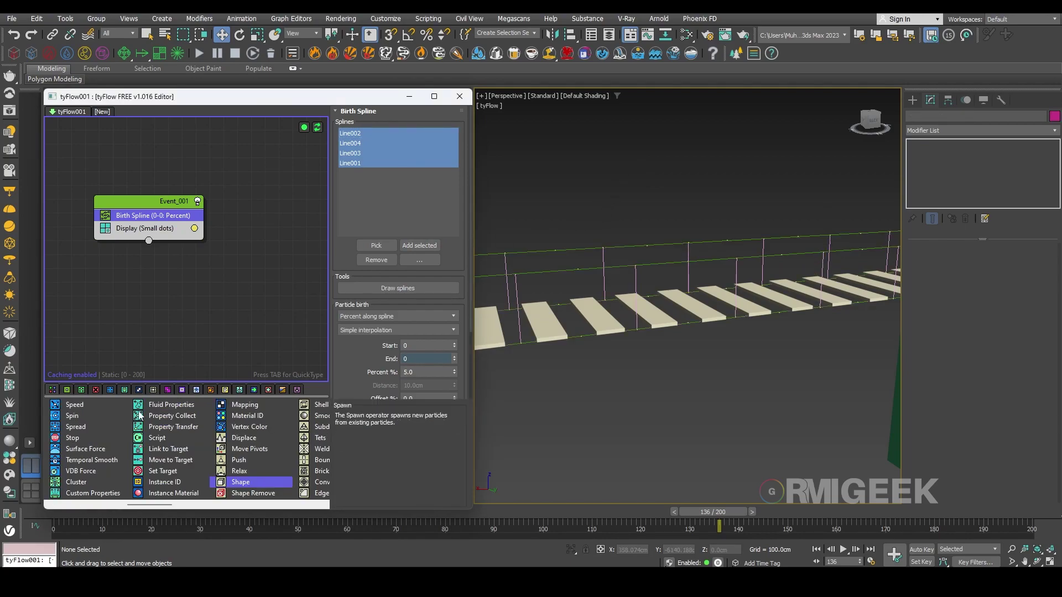
{"action": "left_click_drag", "start_coordinate": [152, 217], "coordinate": [153, 220]}
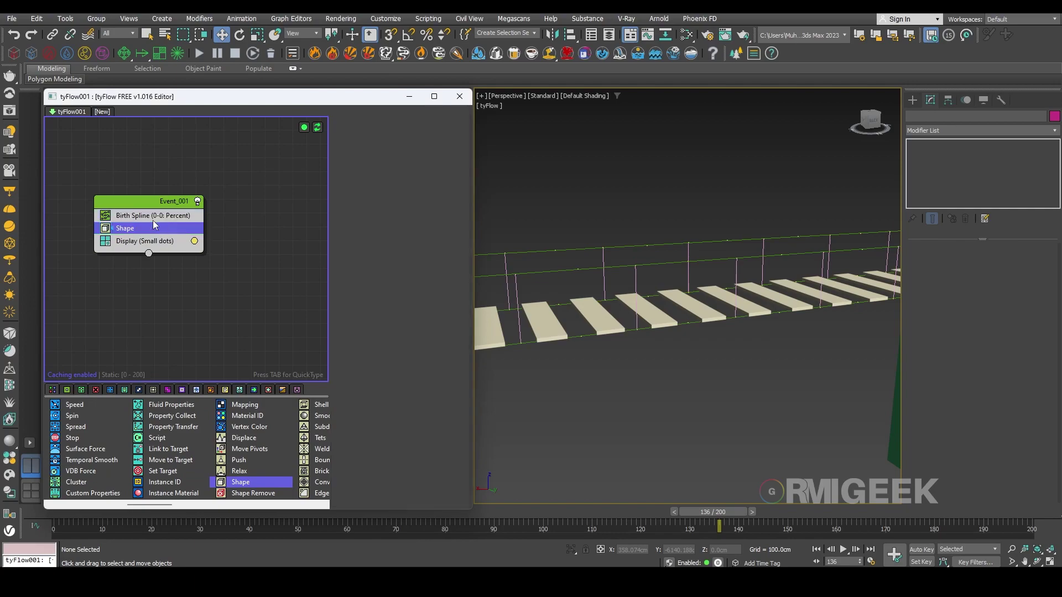
{"action": "right_click", "coordinate": [163, 205]}
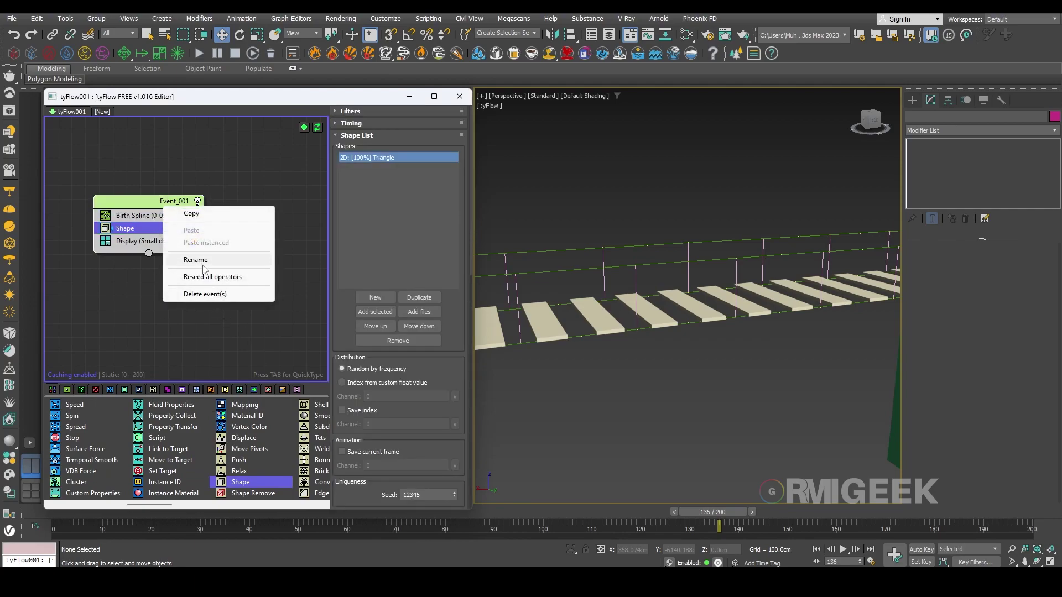
{"action": "left_click", "coordinate": [196, 259]}
{"action": "type", "text": "Main ropes"}
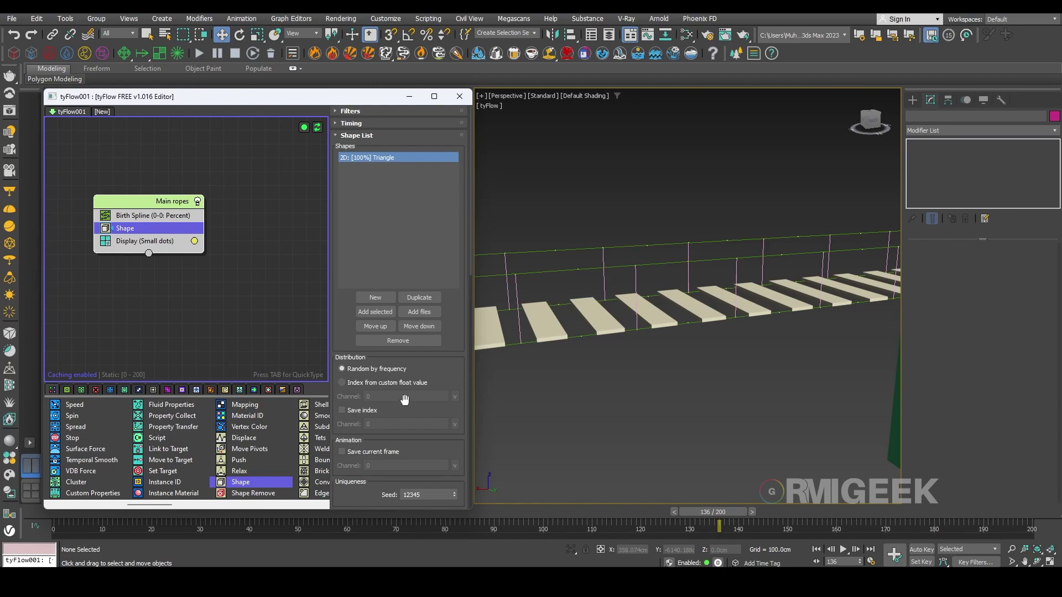
Set the Shape operator's mesh to the 3D shape Geosphere (LowRes)
{"action": "scroll", "coordinate": [352, 332], "scroll_direction": "down", "scroll_amount": 5}
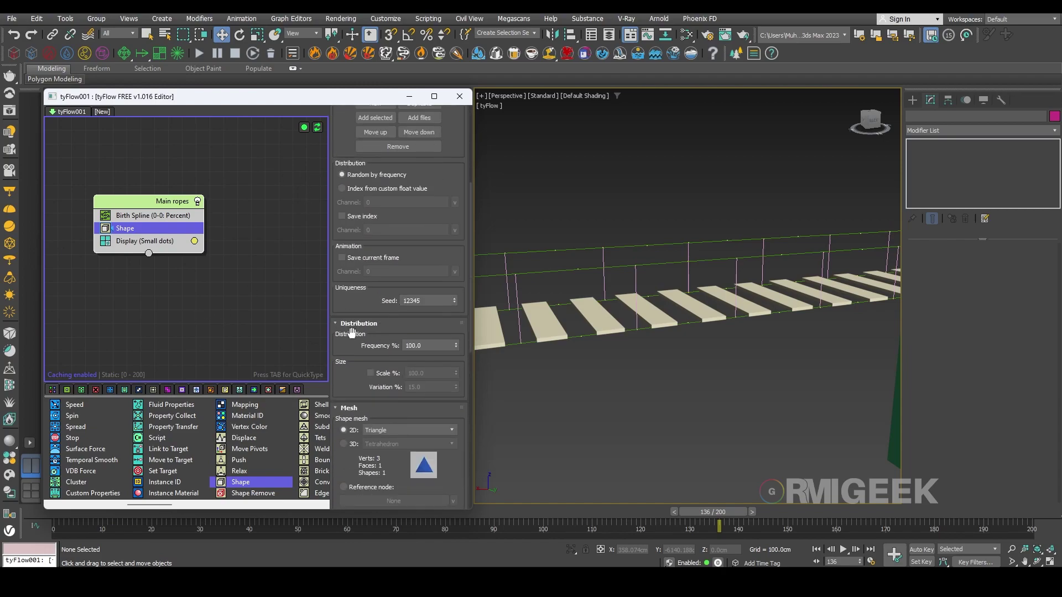
{"action": "left_click", "coordinate": [352, 445]}
{"action": "left_click", "coordinate": [409, 445]}
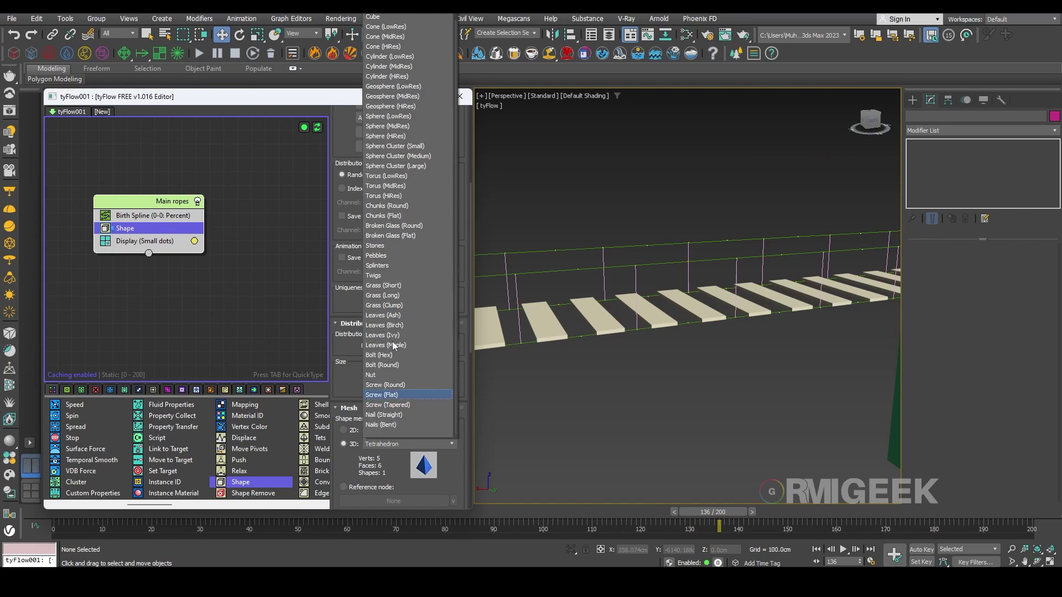
{"action": "left_click", "coordinate": [419, 89]}
{"action": "left_click_drag", "start_coordinate": [360, 387], "coordinate": [348, 237]}
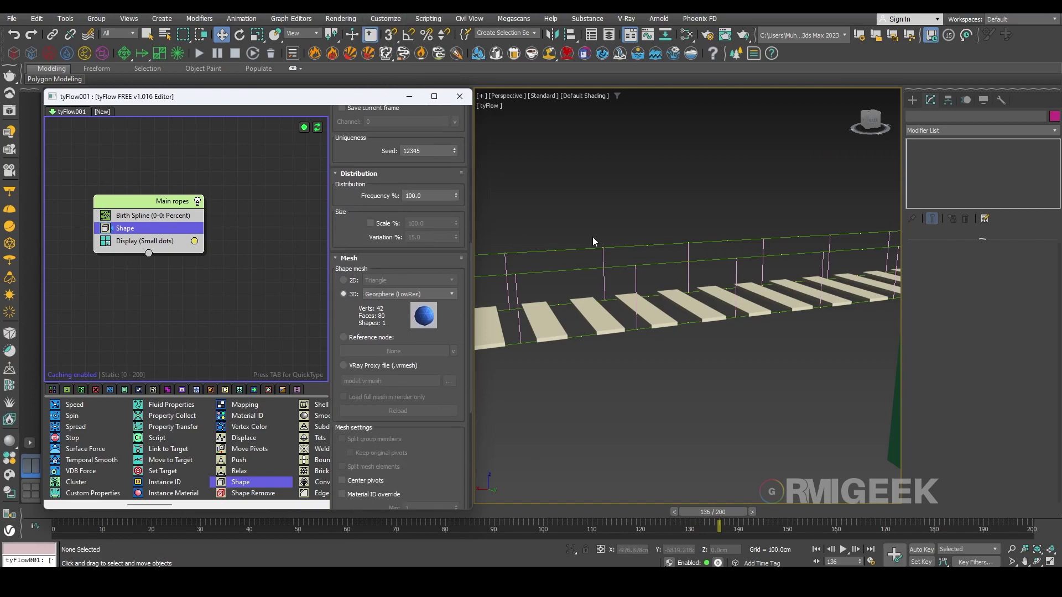
{"action": "scroll", "coordinate": [558, 261], "scroll_direction": "up", "scroll_amount": 5}
{"action": "scroll", "coordinate": [634, 266], "scroll_direction": "down", "scroll_amount": 3}
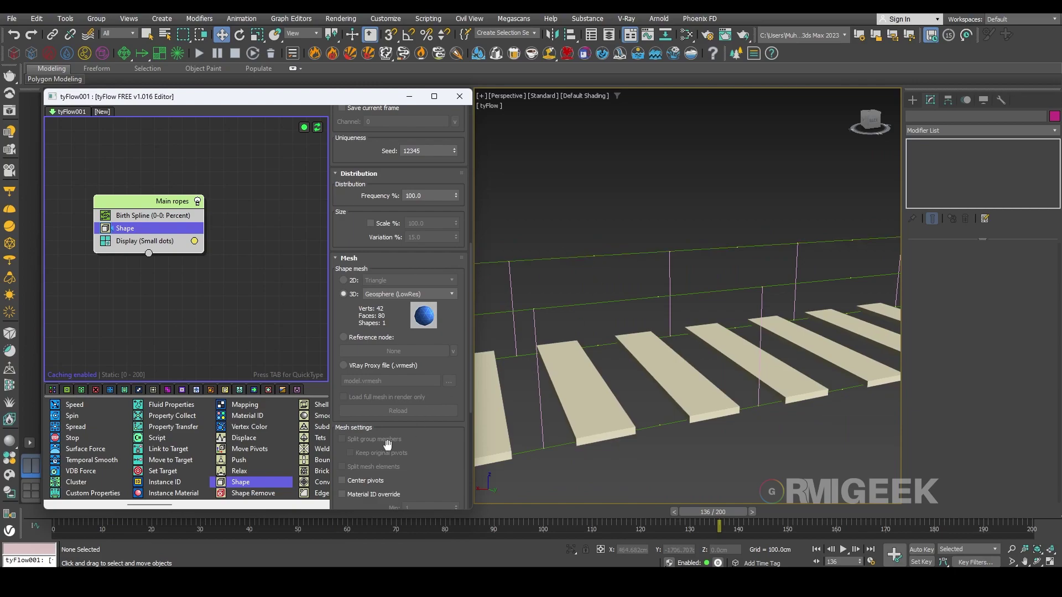
Set the Display operator of the Main ropes event to show particles as Geometry
{"action": "left_click", "coordinate": [160, 241]}
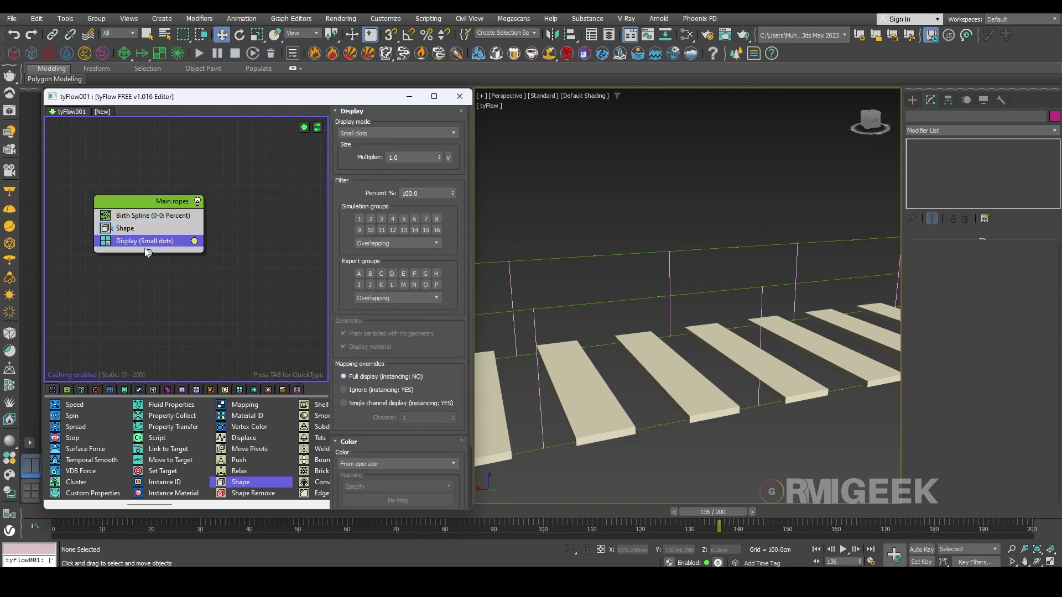
{"action": "left_click", "coordinate": [375, 134]}
{"action": "left_click", "coordinate": [366, 207]}
Enable scaling in the Shape operator and set the scale to 300% with 0 variation
{"action": "left_click", "coordinate": [124, 227]}
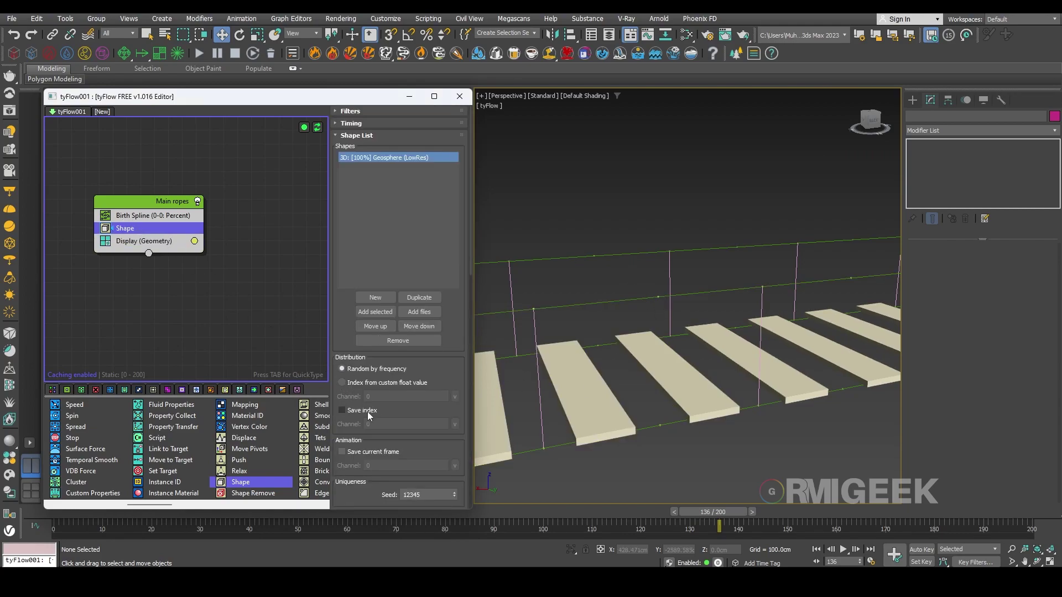
{"action": "scroll", "coordinate": [351, 436], "scroll_direction": "down", "scroll_amount": 6}
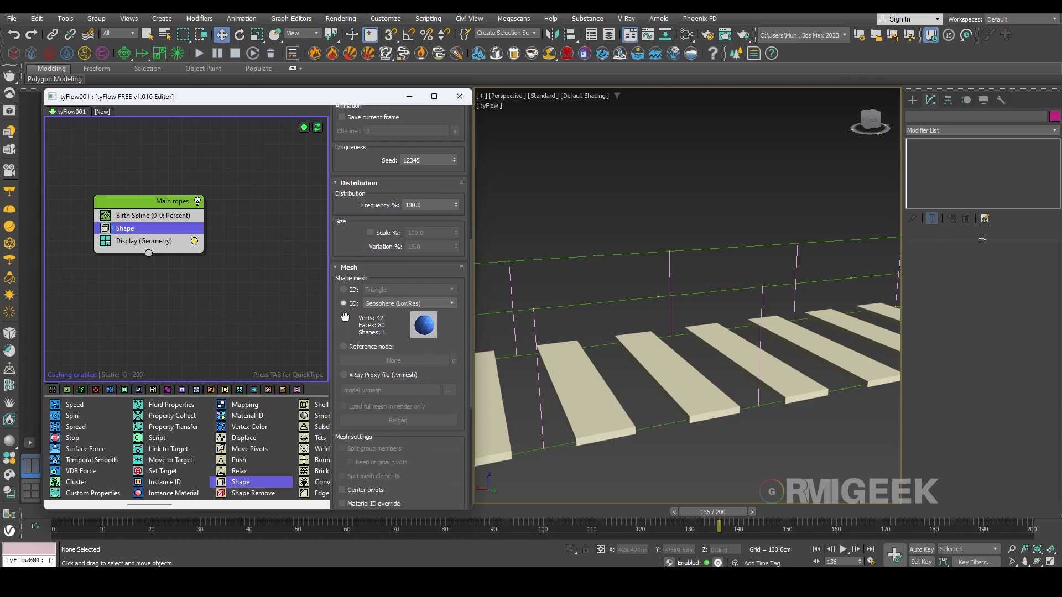
{"action": "left_click", "coordinate": [371, 233]}
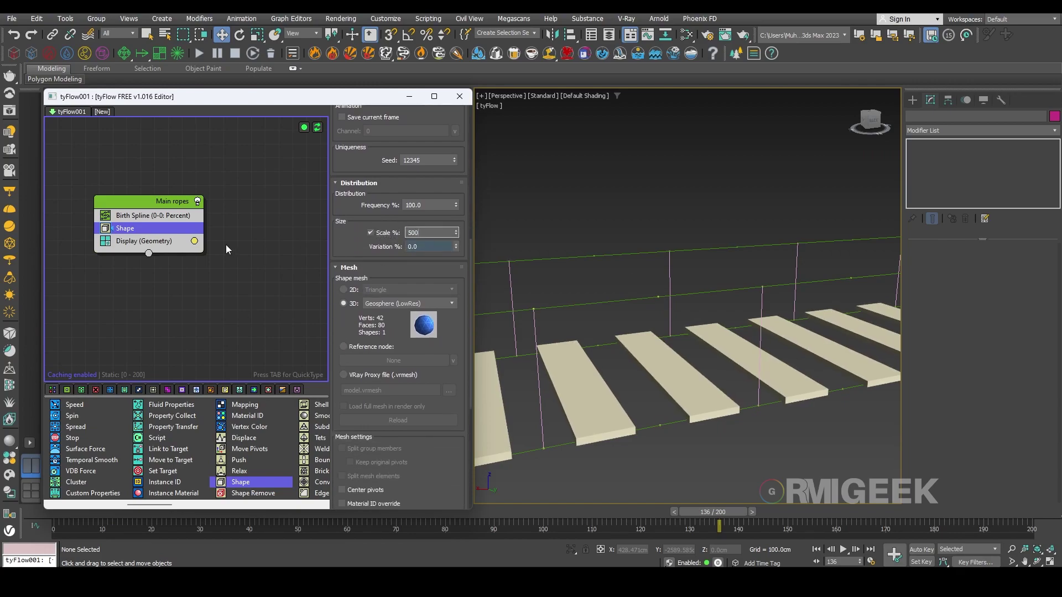
{"action": "key", "text": "Return"}
{"action": "type", "text": "300"}
{"action": "key", "text": "Return"}
Set the Birth Spline operator's Percent % to 0.5 so particles sit closer together along the ropes
{"action": "left_click", "coordinate": [161, 216]}
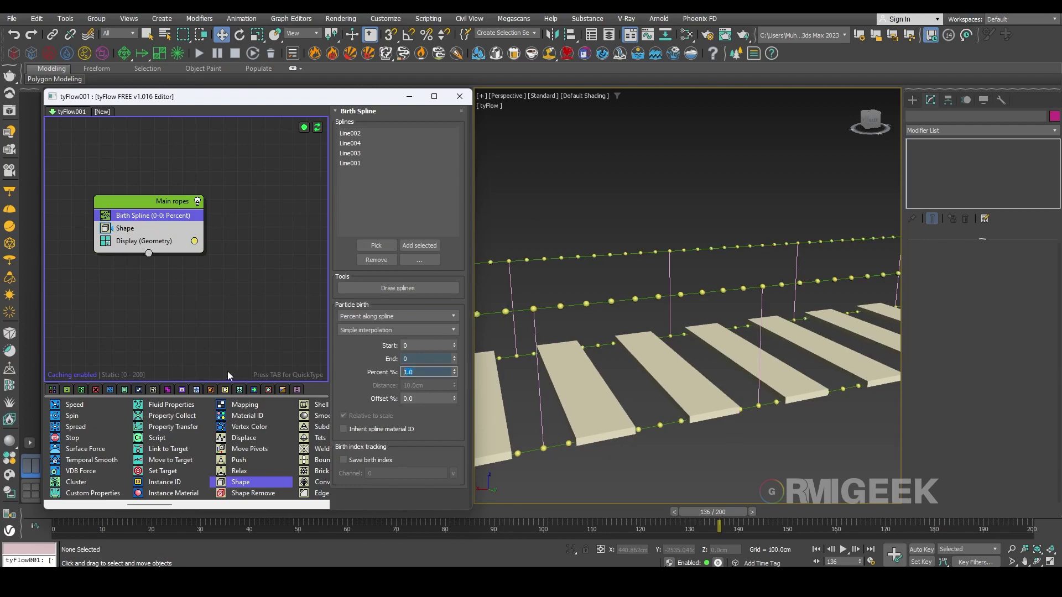
{"action": "type", "text": ".5"}
{"action": "key", "text": "Return"}
{"action": "middle_click_drag", "start_coordinate": [710, 310], "coordinate": [745, 351], "text": "alt"}
{"action": "scroll", "coordinate": [686, 318], "scroll_direction": "down", "scroll_amount": 3}
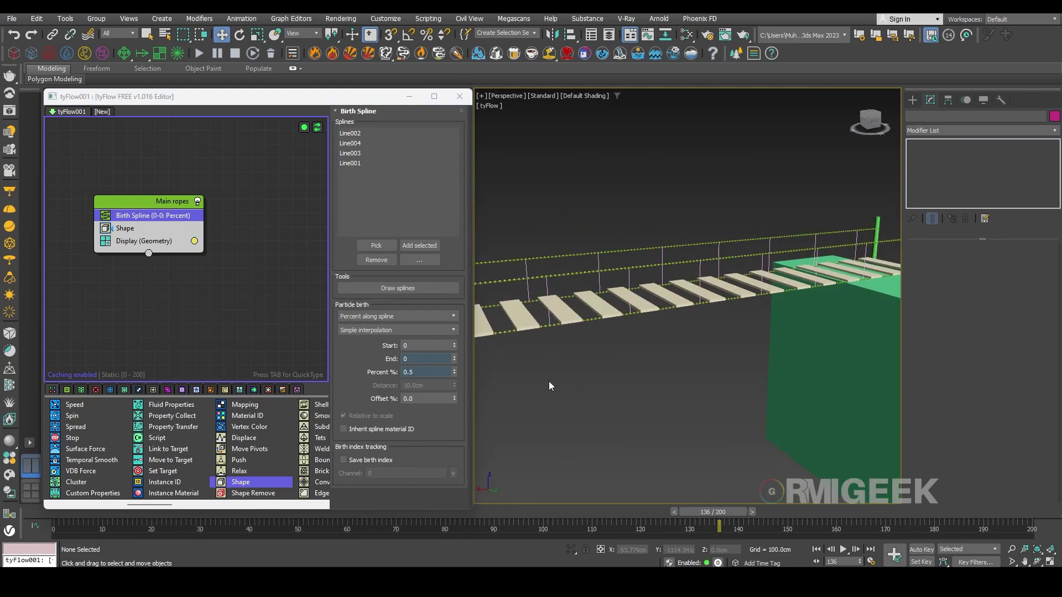
Add a PhysX Shape operator below Shape in the Main ropes event
{"action": "left_click", "coordinate": [189, 314]}
{"action": "scroll", "coordinate": [747, 370], "scroll_direction": "down", "scroll_amount": 3}
{"action": "middle_click_drag", "start_coordinate": [746, 367], "coordinate": [730, 344]}
{"action": "scroll", "coordinate": [663, 293], "scroll_direction": "up", "scroll_amount": 4}
{"action": "middle_click_drag", "start_coordinate": [673, 411], "coordinate": [664, 355]}
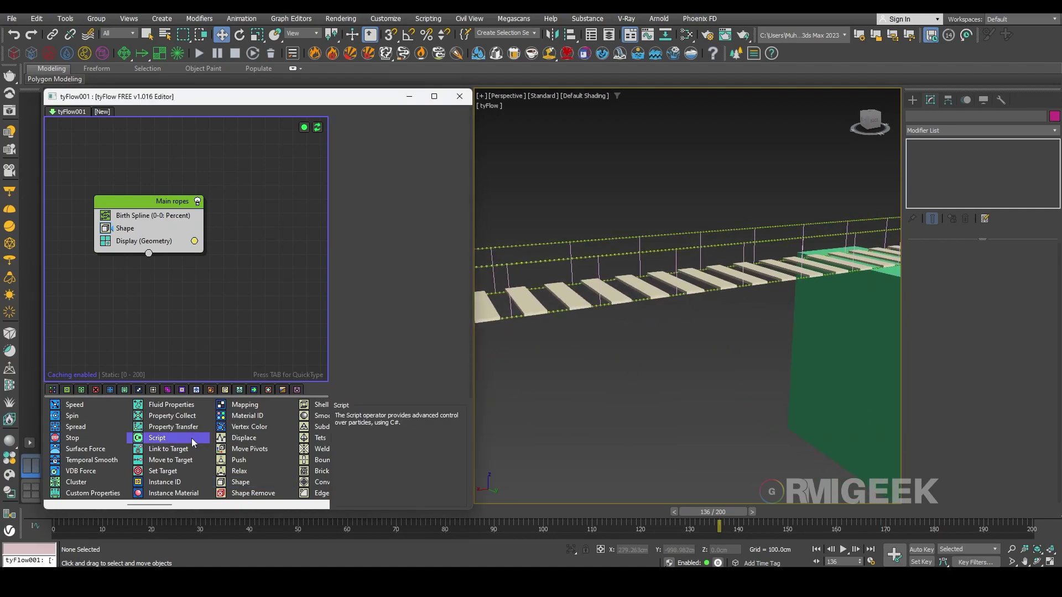
{"action": "scroll", "coordinate": [192, 438], "scroll_direction": "down", "scroll_amount": 3}
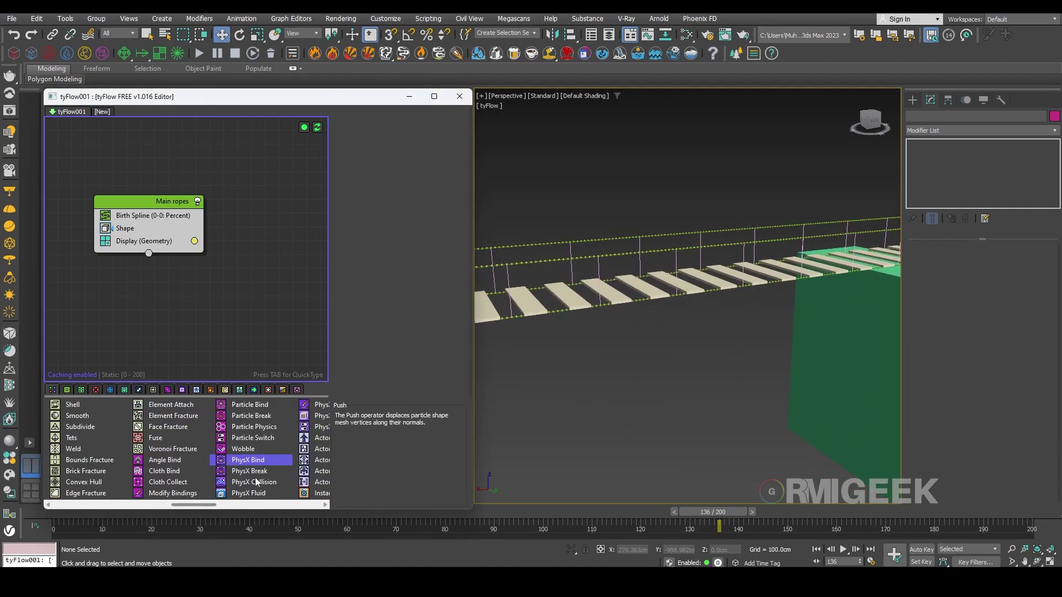
{"action": "scroll", "coordinate": [251, 490], "scroll_direction": "down", "scroll_amount": 3}
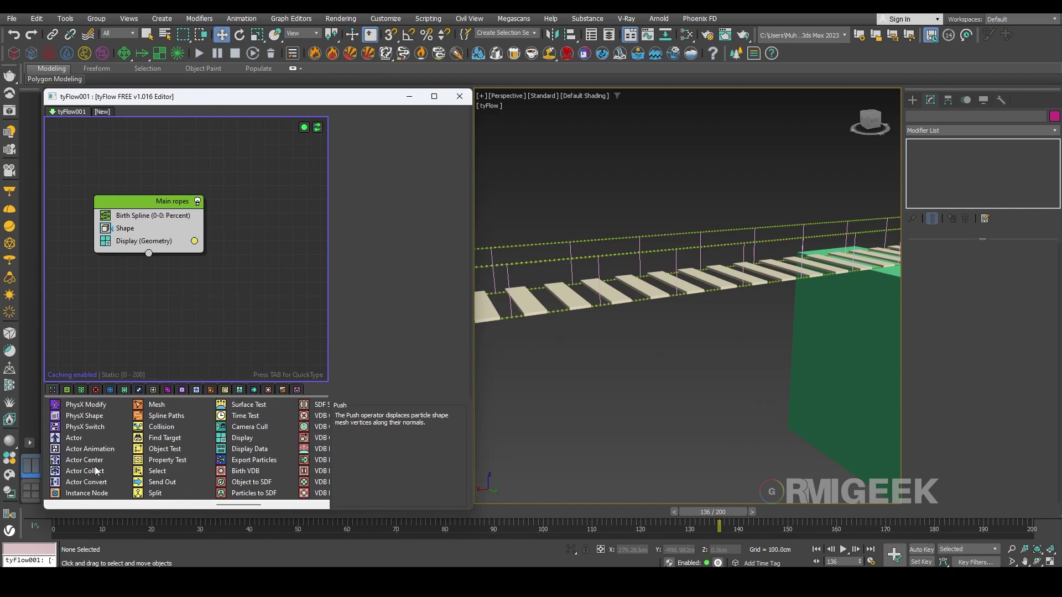
{"action": "left_click_drag", "start_coordinate": [95, 416], "coordinate": [95, 418]}
{"action": "left_click_drag", "start_coordinate": [132, 234], "coordinate": [133, 235]}
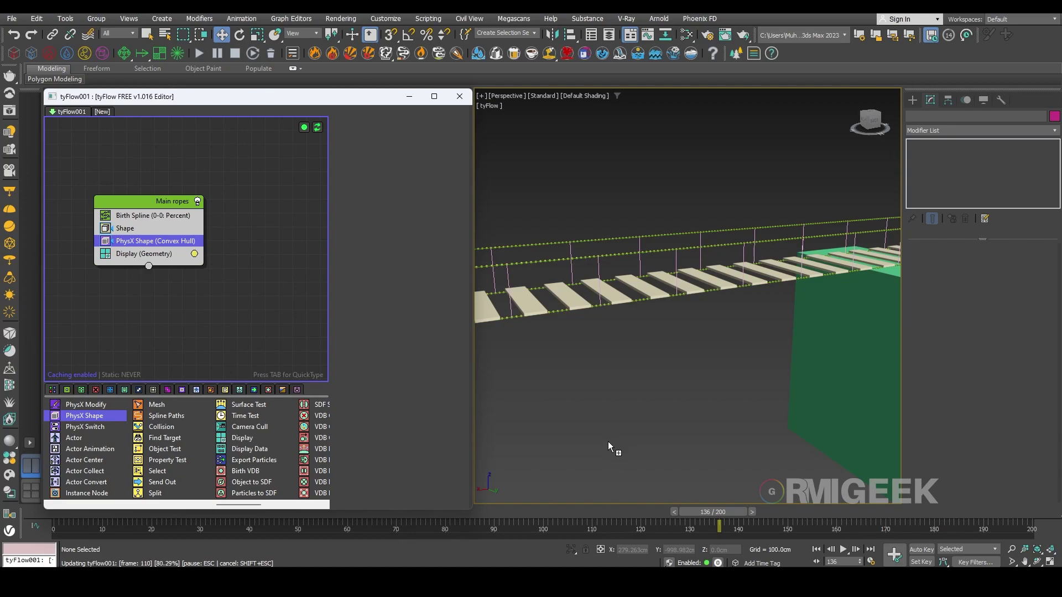
Scrub the timeline back to frame 18 and examine how the rope particles behave near the end posts
{"action": "scroll", "coordinate": [645, 468], "scroll_direction": "down", "scroll_amount": 3}
{"action": "middle_click_drag", "start_coordinate": [628, 433], "coordinate": [625, 294]}
{"action": "scroll", "coordinate": [645, 405], "scroll_direction": "up", "scroll_amount": 3}
{"action": "left_click_drag", "start_coordinate": [695, 514], "coordinate": [140, 527]}
{"action": "middle_click_drag", "start_coordinate": [807, 243], "coordinate": [671, 359]}
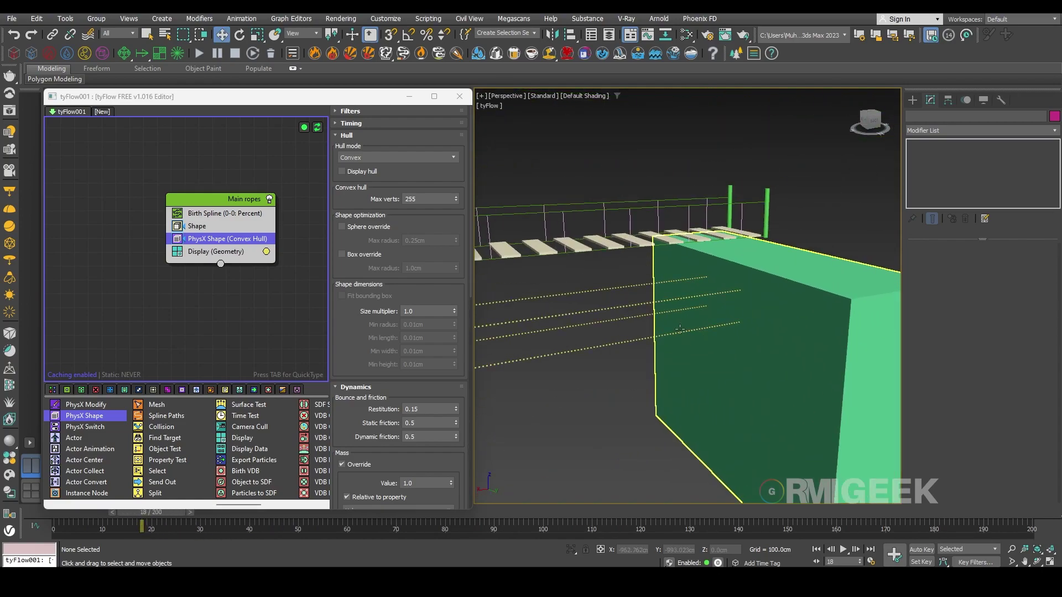
{"action": "scroll", "coordinate": [730, 293], "scroll_direction": "up", "scroll_amount": 3}
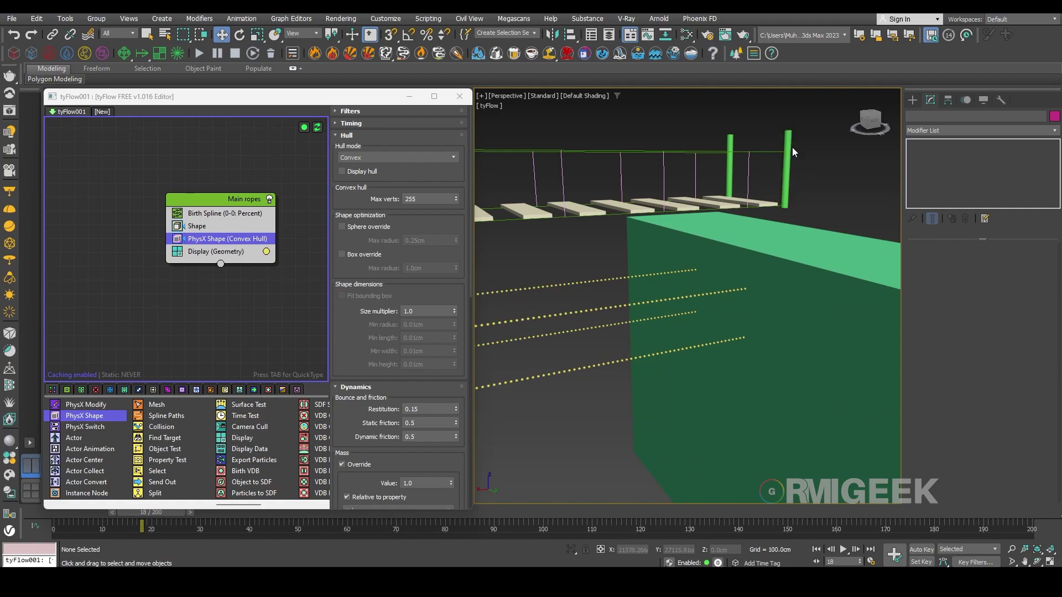
Create a sphere with a radius of about 18.8 cm in the scene below the bridge
{"action": "scroll", "coordinate": [797, 192], "scroll_direction": "down", "scroll_amount": 3}
{"action": "middle_click_drag", "start_coordinate": [799, 197], "coordinate": [542, 457], "text": "alt"}
{"action": "left_click", "coordinate": [911, 100]}
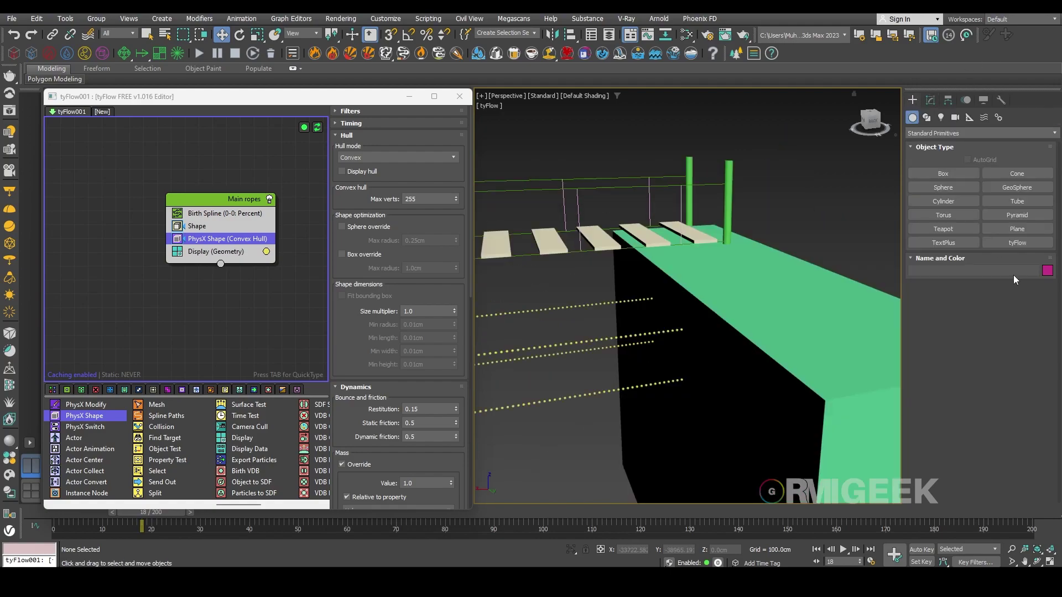
{"action": "left_click", "coordinate": [944, 189]}
{"action": "scroll", "coordinate": [697, 387], "scroll_direction": "down", "scroll_amount": 3}
{"action": "middle_click_drag", "start_coordinate": [683, 412], "coordinate": [717, 267]}
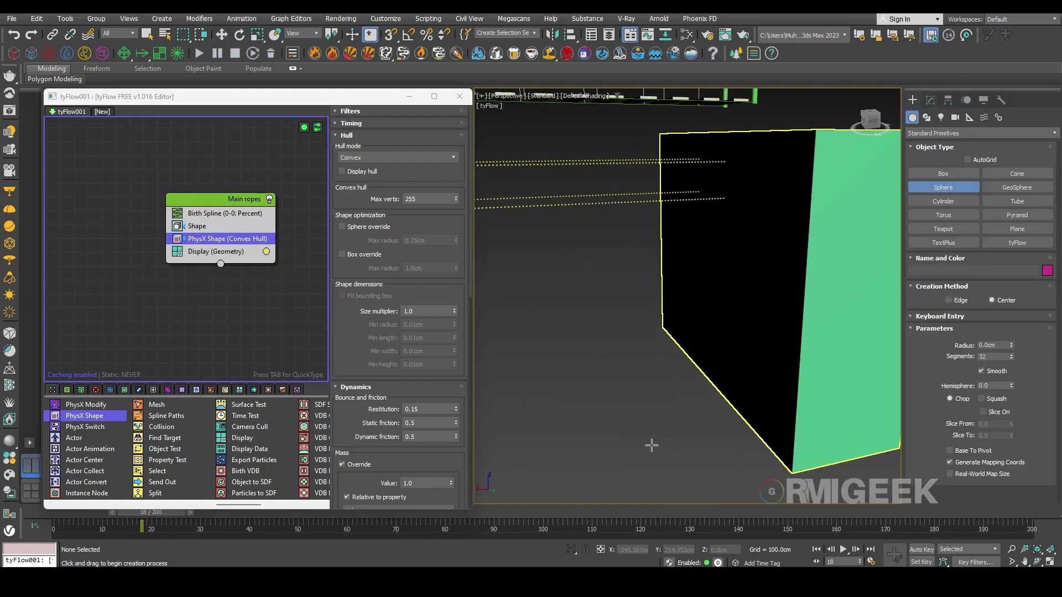
{"action": "left_click_drag", "start_coordinate": [652, 445], "coordinate": [656, 453]}
{"action": "key", "text": "w"}
Align the sphere pivot to pivot on X, Y and Z with the nearer post at this end of the bridge
{"action": "middle_click_drag", "start_coordinate": [686, 275], "coordinate": [679, 342]}
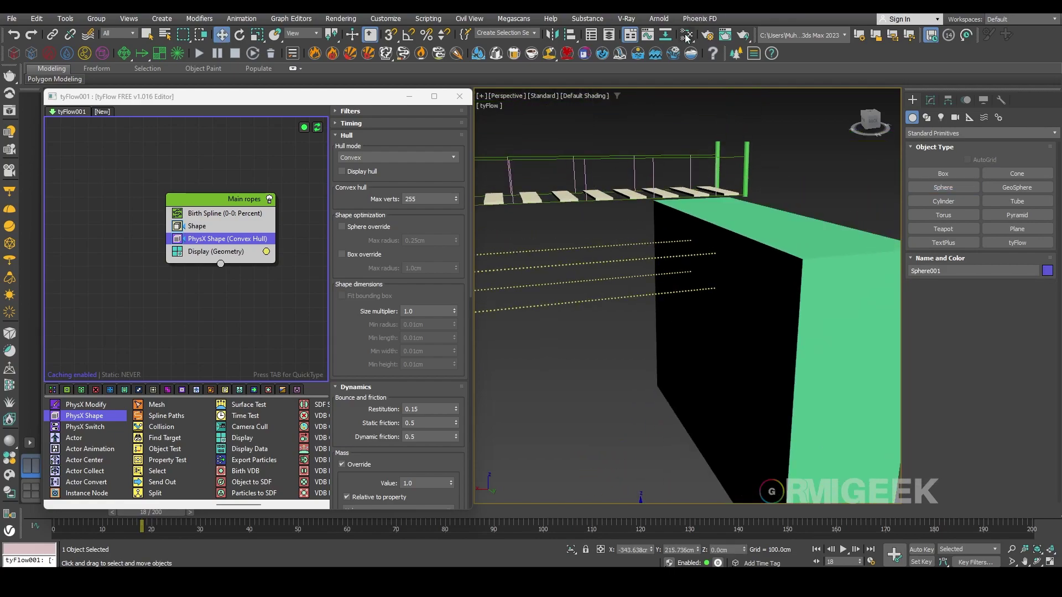
{"action": "left_click", "coordinate": [571, 43]}
{"action": "left_click", "coordinate": [745, 187]}
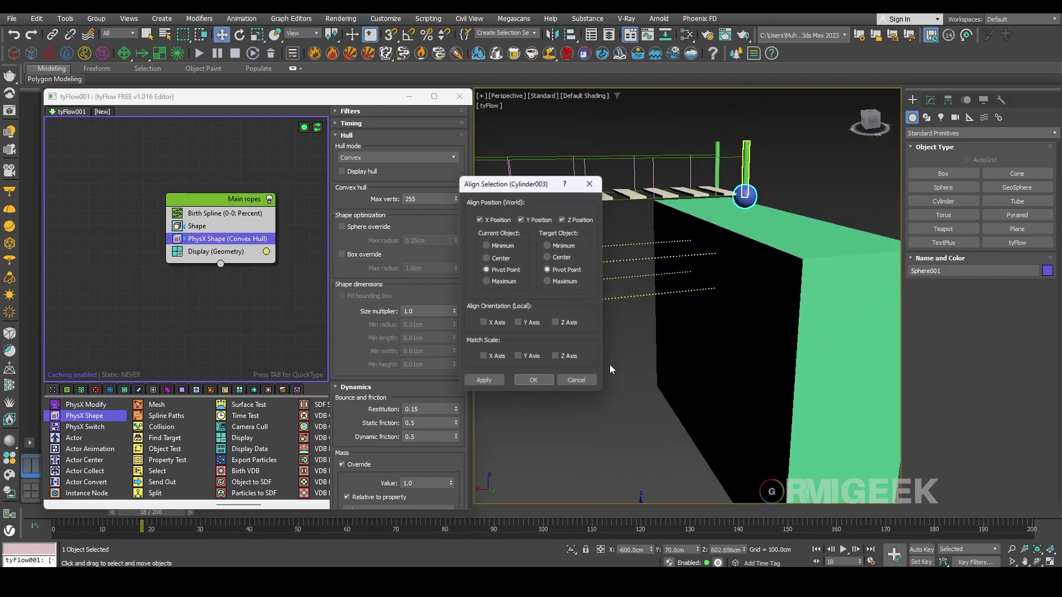
{"action": "left_click", "coordinate": [530, 379]}
Reduce the sphere's radius to 12.6 cm
{"action": "left_click", "coordinate": [930, 100]}
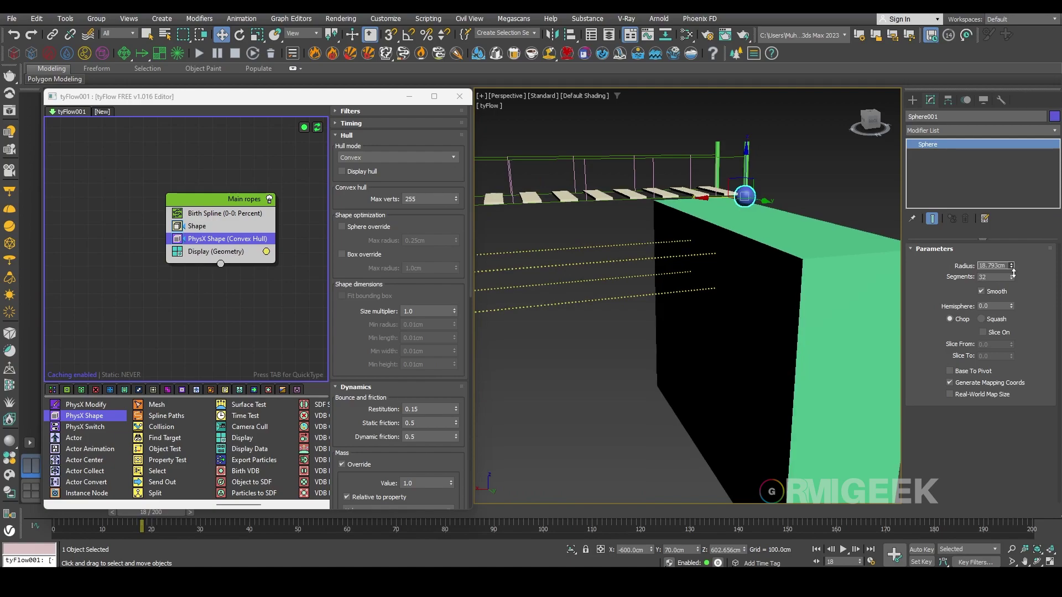
{"action": "left_click_drag", "start_coordinate": [1020, 292], "coordinate": [1020, 291]}
{"action": "scroll", "coordinate": [741, 195], "scroll_direction": "up", "scroll_amount": 7}
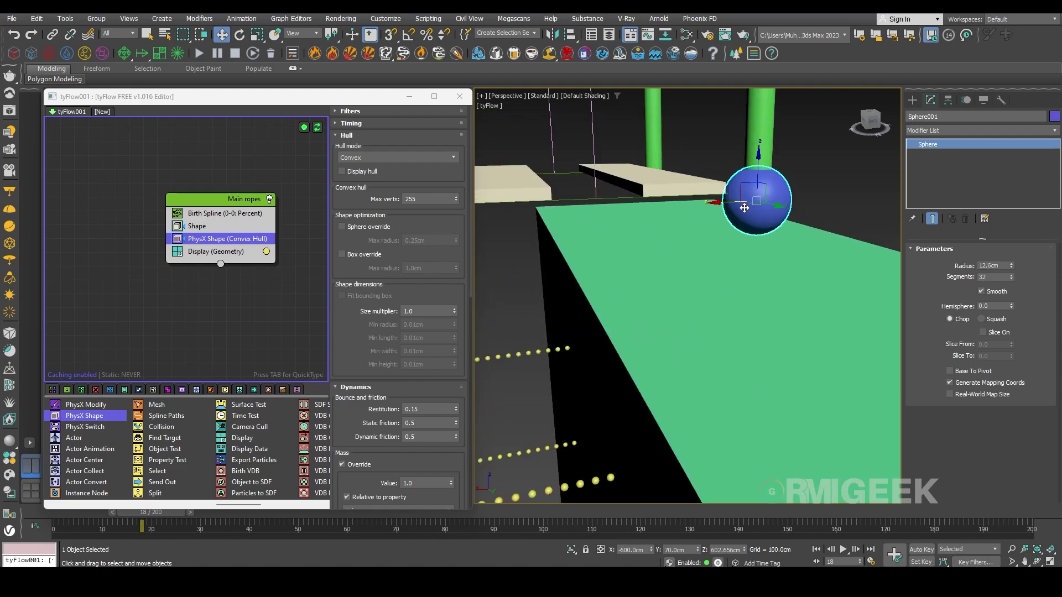
{"action": "middle_click_drag", "start_coordinate": [742, 195], "coordinate": [669, 279]}
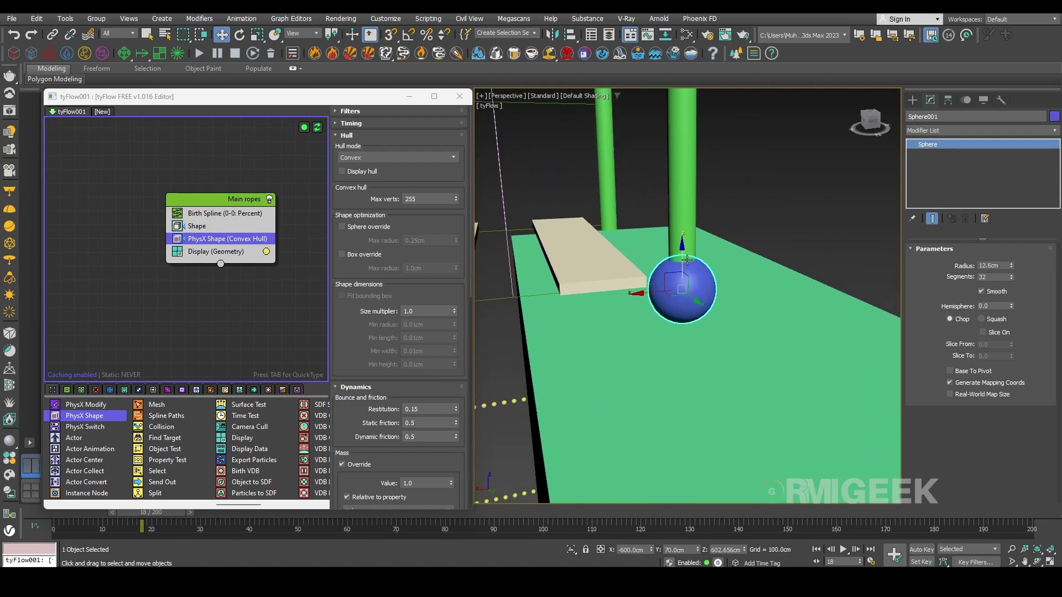
Raise the sphere slightly to a Z position of about 605.3 cm and try to copy it up the post
{"action": "left_click", "coordinate": [729, 197]}
{"action": "middle_click_drag", "start_coordinate": [729, 197], "coordinate": [673, 323], "text": "alt"}
{"action": "left_click", "coordinate": [710, 341]}
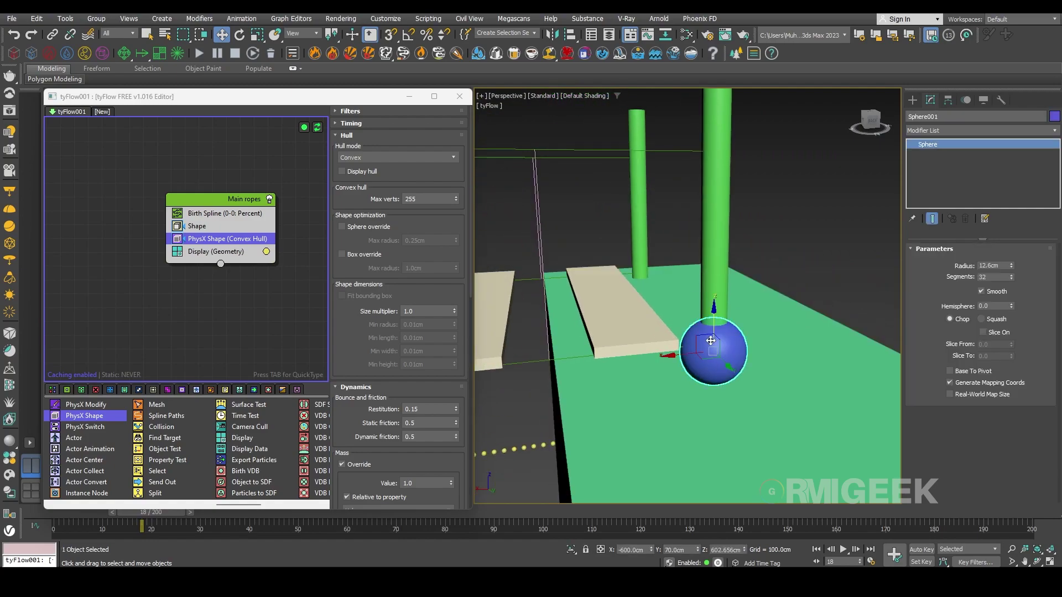
{"action": "scroll", "coordinate": [713, 328], "scroll_direction": "down", "scroll_amount": 3}
{"action": "left_click_drag", "start_coordinate": [713, 327], "coordinate": [722, 218], "text": "shift"}
{"action": "left_click", "coordinate": [583, 339]}
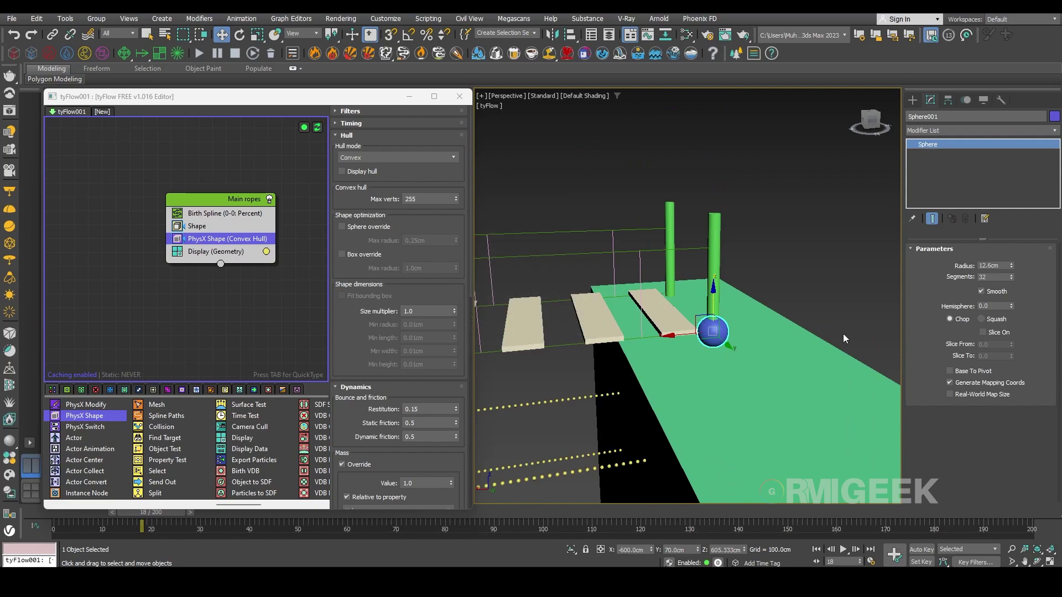
Set the sphere's radius to 7 cm
{"action": "left_click_drag", "start_coordinate": [1012, 267], "coordinate": [1011, 272]}
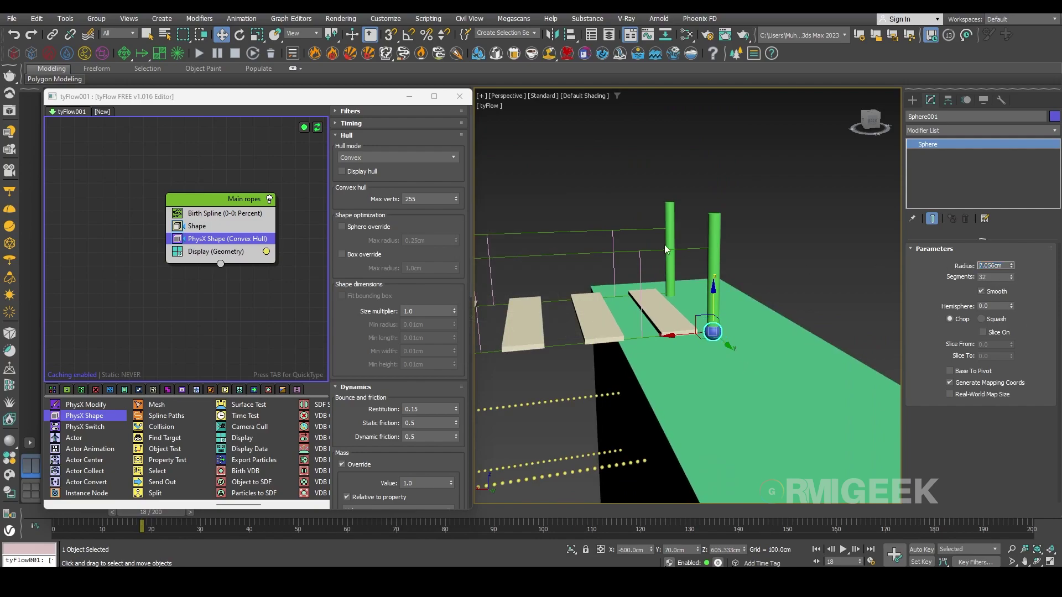
{"action": "double_click", "coordinate": [999, 265]}
{"action": "type", "text": "7"}
{"action": "key", "text": "Return"}
Copy the sphere up the post to the point where the handrail rope meets it
{"action": "scroll", "coordinate": [684, 306], "scroll_direction": "up", "scroll_amount": 3}
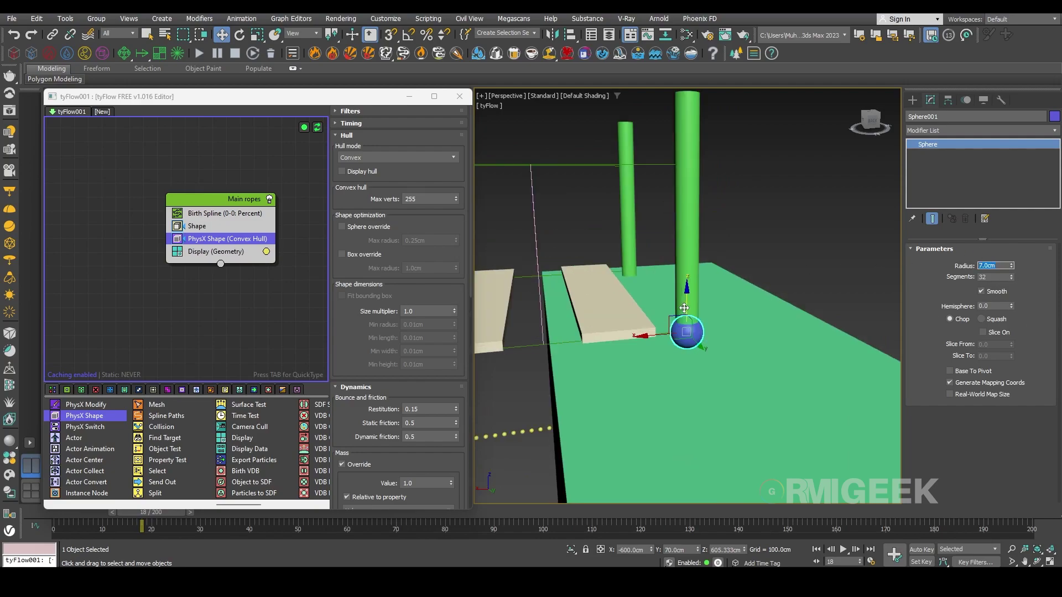
{"action": "scroll", "coordinate": [685, 301], "scroll_direction": "down", "scroll_amount": 2}
{"action": "left_click_drag", "start_coordinate": [687, 289], "coordinate": [689, 172], "text": "shift"}
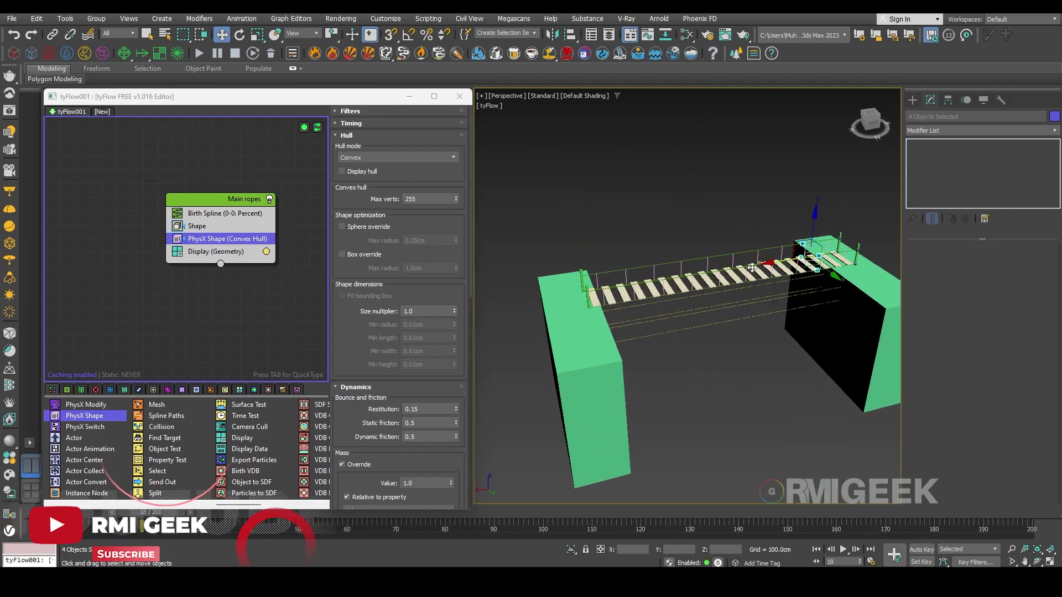
Copy the four post spheres across to the two posts at the opposite end of the bridge
{"action": "left_click_drag", "start_coordinate": [554, 296], "coordinate": [554, 296], "text": "shift"}
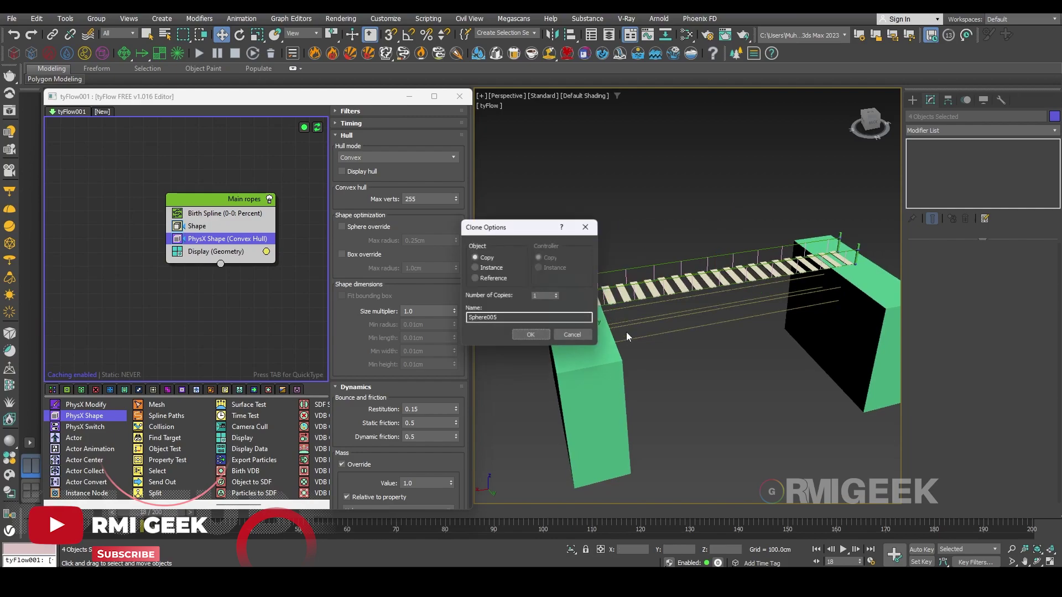
{"action": "left_click", "coordinate": [534, 337]}
{"action": "middle_click_drag", "start_coordinate": [702, 362], "coordinate": [658, 367], "text": "alt"}
{"action": "scroll", "coordinate": [551, 272], "scroll_direction": "up", "scroll_amount": 5}
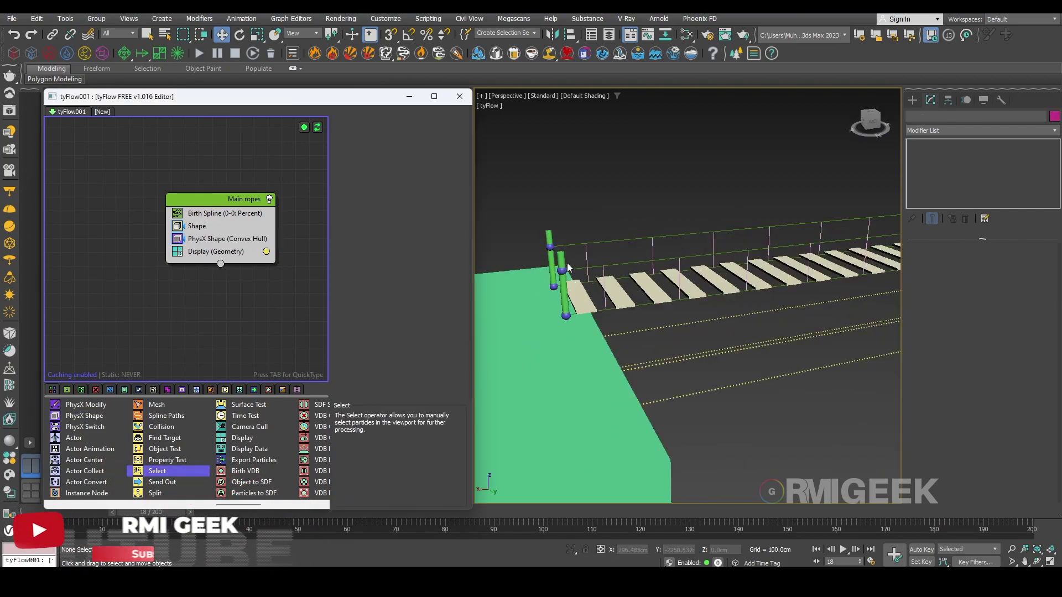
Add a Surface Test operator below PhysX Shape in the Main ropes event
{"action": "scroll", "coordinate": [567, 267], "scroll_direction": "up", "scroll_amount": 3}
{"action": "middle_click_drag", "start_coordinate": [621, 271], "coordinate": [644, 315], "text": "alt"}
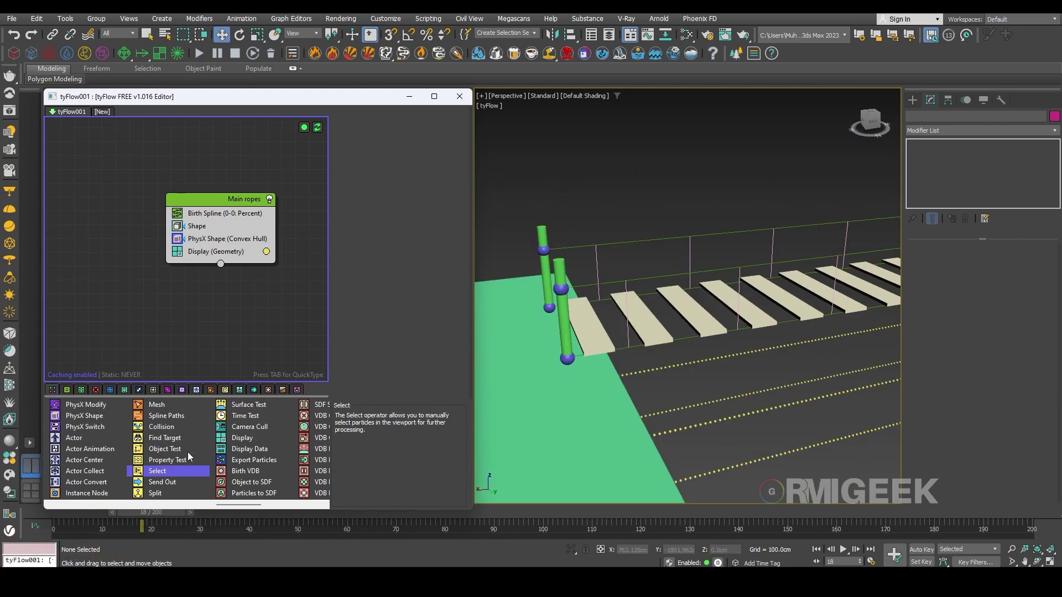
{"action": "scroll", "coordinate": [188, 452], "scroll_direction": "up", "scroll_amount": 4}
{"action": "scroll", "coordinate": [186, 435], "scroll_direction": "down", "scroll_amount": 3}
{"action": "left_click_drag", "start_coordinate": [252, 403], "coordinate": [206, 248]}
{"action": "middle_click_drag", "start_coordinate": [283, 337], "coordinate": [158, 321]}
Add all eight spheres on the posts at both bridge ends to the Surface Test operator's objects
{"action": "scroll", "coordinate": [448, 286], "scroll_direction": "down", "scroll_amount": 1}
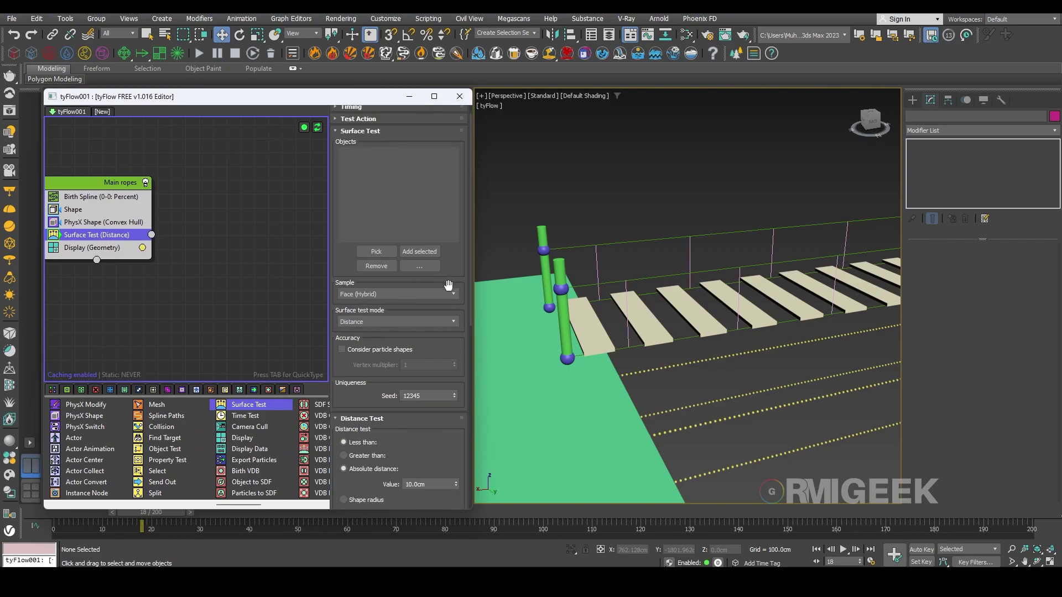
{"action": "left_click", "coordinate": [381, 252]}
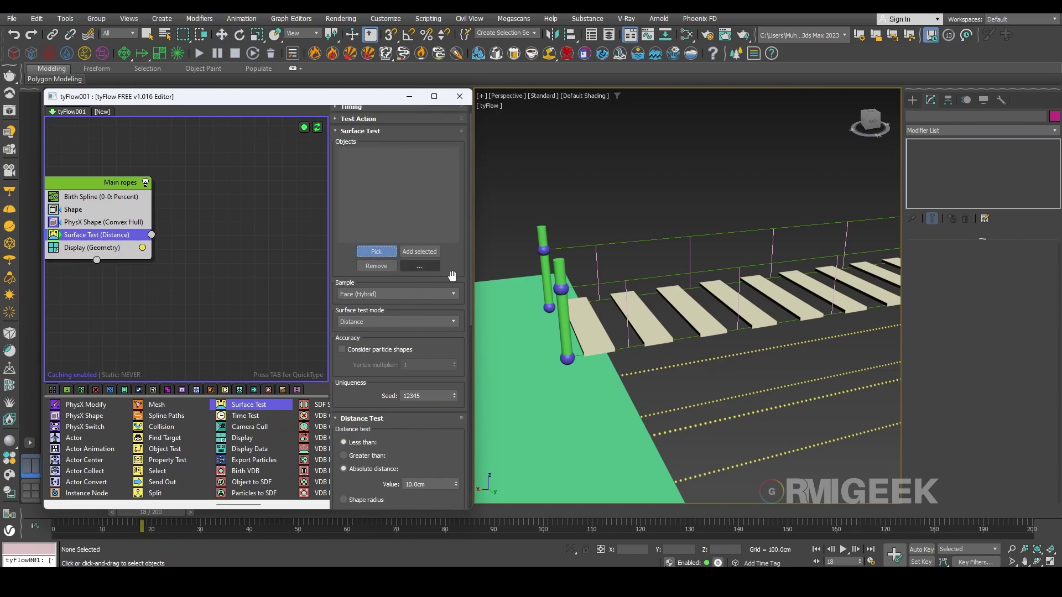
{"action": "right_click", "coordinate": [544, 252]}
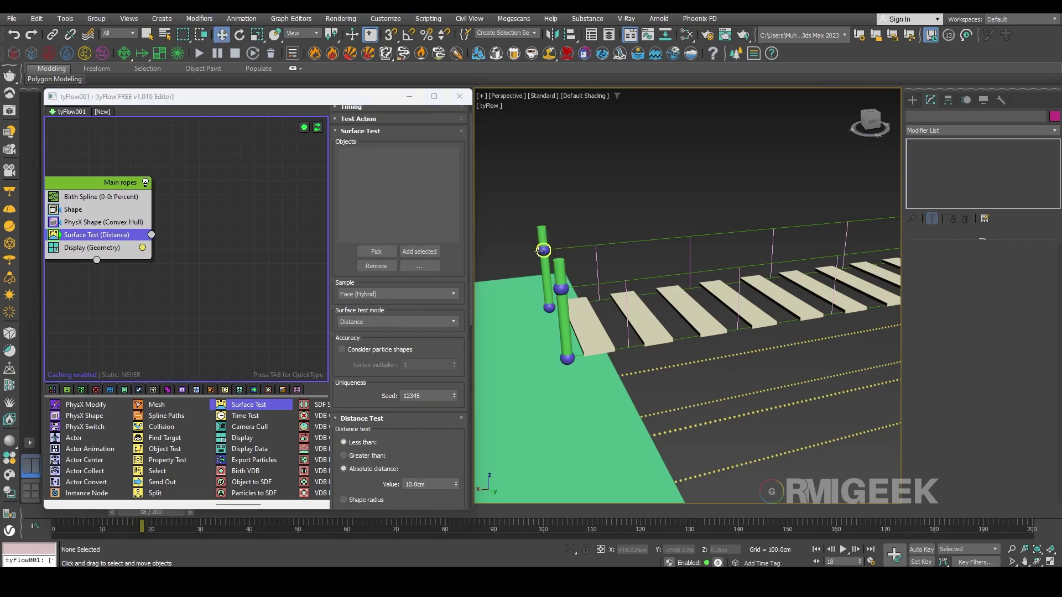
{"action": "left_click", "coordinate": [544, 251]}
{"action": "left_click", "coordinate": [549, 307], "text": "ctrl"}
{"action": "left_click", "coordinate": [561, 288], "text": "ctrl"}
{"action": "left_click", "coordinate": [567, 358], "text": "ctrl"}
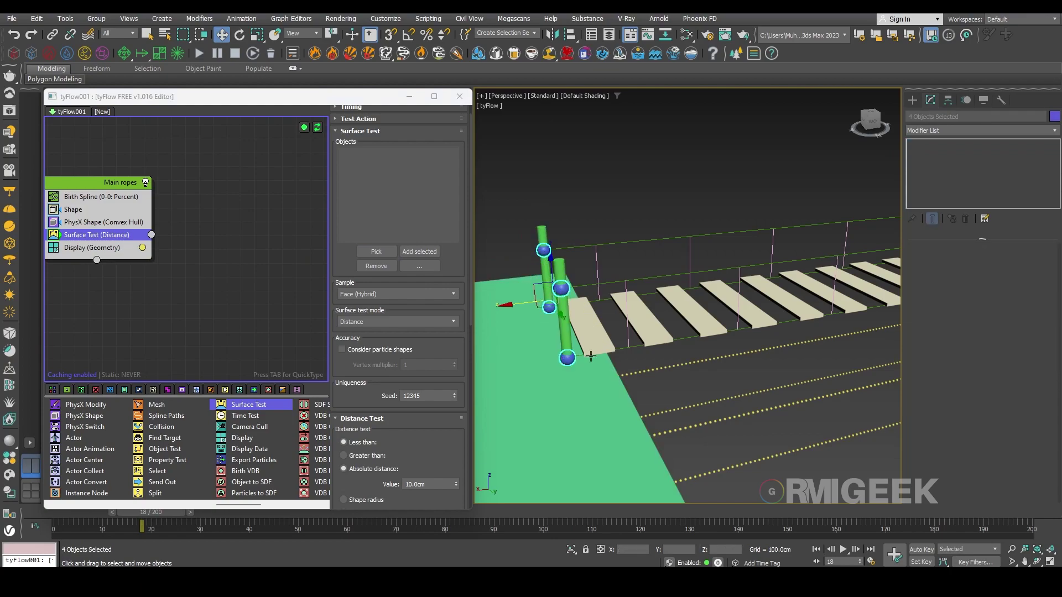
{"action": "middle_click_drag", "start_coordinate": [804, 361], "coordinate": [367, 352]}
{"action": "scroll", "coordinate": [732, 288], "scroll_direction": "up", "scroll_amount": 5}
{"action": "left_click", "coordinate": [735, 235], "text": "ctrl"}
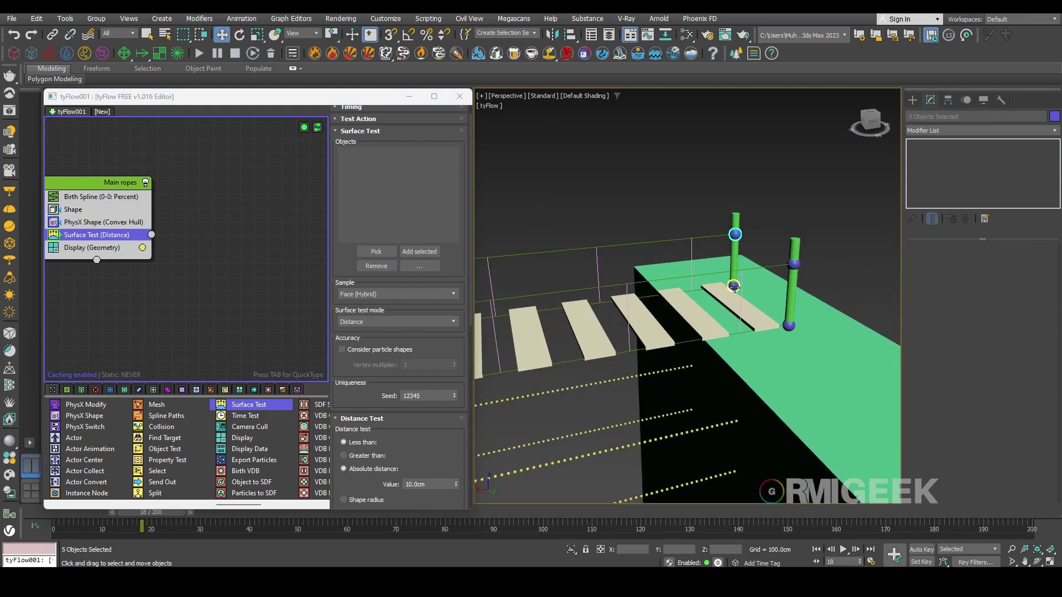
{"action": "left_click", "coordinate": [733, 285], "text": "ctrl"}
{"action": "left_click", "coordinate": [789, 325], "text": "ctrl"}
{"action": "left_click", "coordinate": [793, 264], "text": "ctrl"}
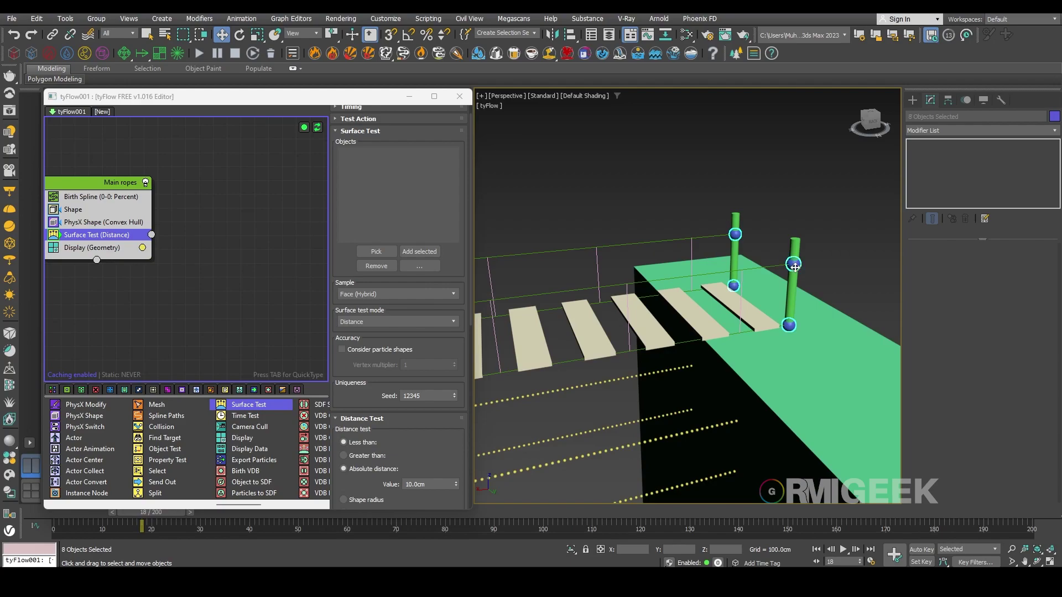
{"action": "left_click", "coordinate": [419, 251]}
{"action": "left_click", "coordinate": [151, 340]}
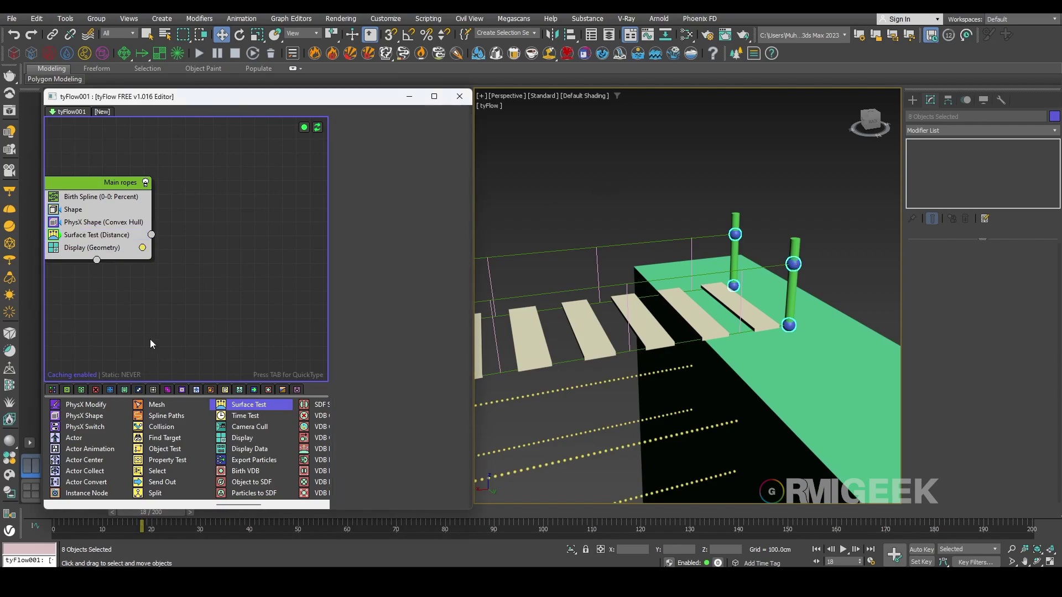
{"action": "left_click", "coordinate": [103, 237]}
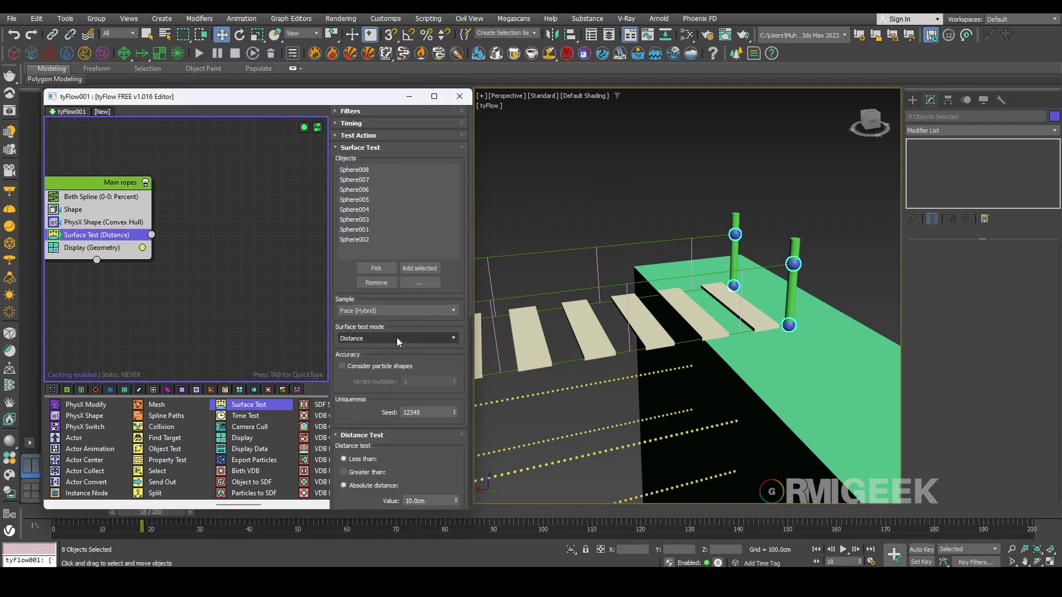
Set the Surface Test mode to Volume (inside) in the Main ropes event
{"action": "left_click", "coordinate": [397, 337]}
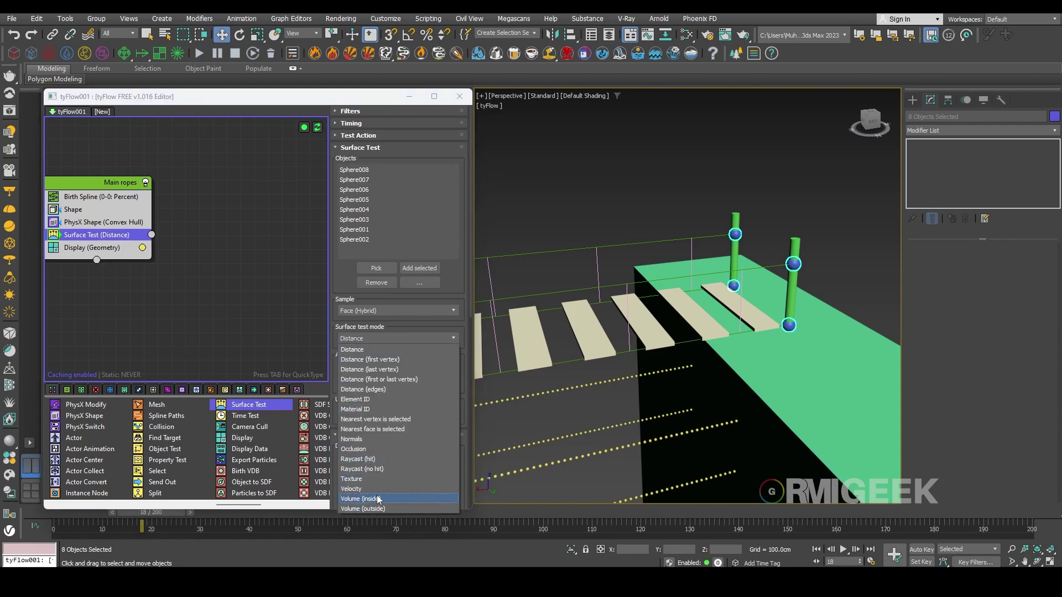
{"action": "left_click", "coordinate": [380, 502]}
{"action": "left_click", "coordinate": [156, 249]}
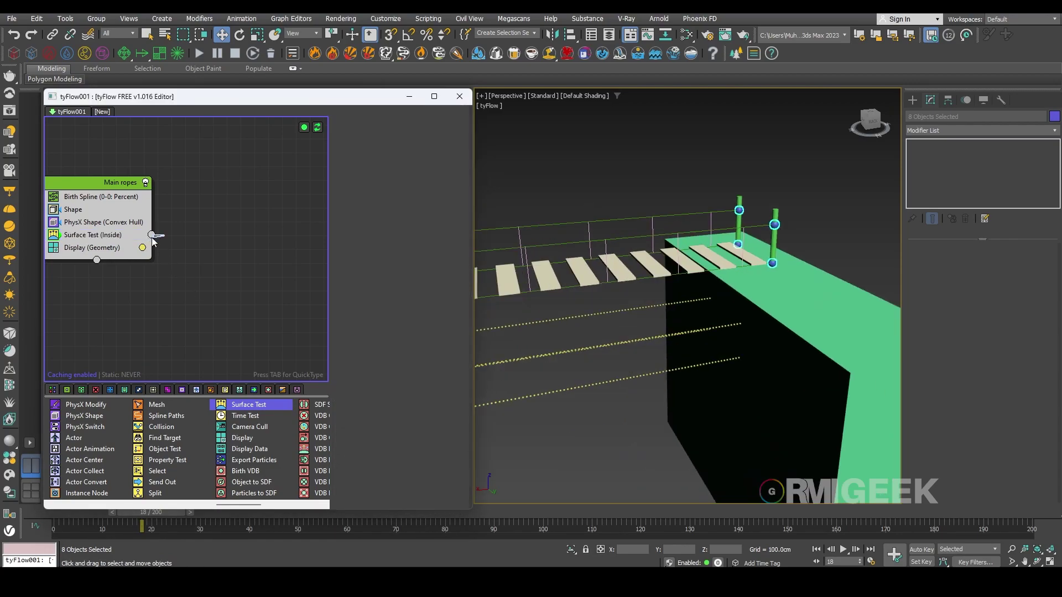
{"action": "left_click_drag", "start_coordinate": [152, 237], "coordinate": [229, 242]}
Add a PhysX Bind operator between PhysX Shape and Surface Test in the Main ropes event
{"action": "middle_click_drag", "start_coordinate": [631, 456], "coordinate": [675, 420]}
{"action": "scroll", "coordinate": [696, 359], "scroll_direction": "up", "scroll_amount": 3}
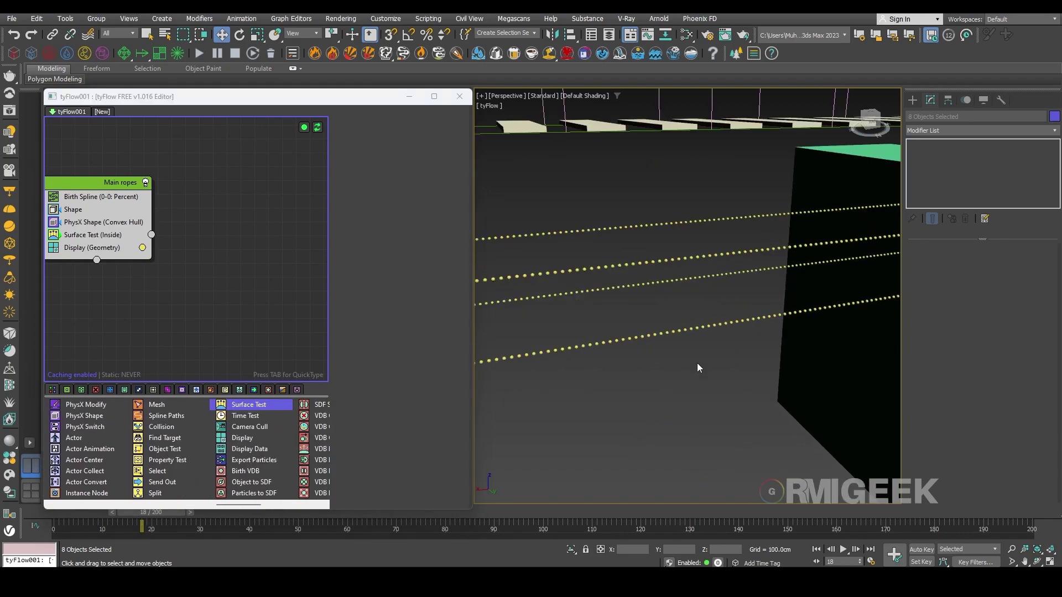
{"action": "left_click_drag", "start_coordinate": [628, 310], "coordinate": [627, 310]}
{"action": "scroll", "coordinate": [685, 389], "scroll_direction": "down", "scroll_amount": 5}
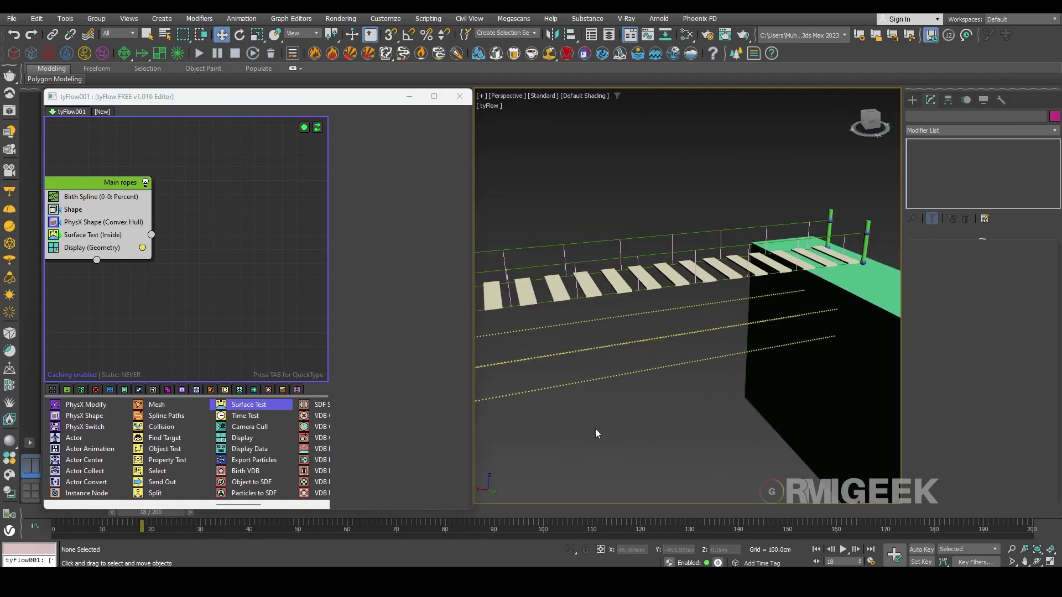
{"action": "scroll", "coordinate": [256, 470], "scroll_direction": "up", "scroll_amount": 3}
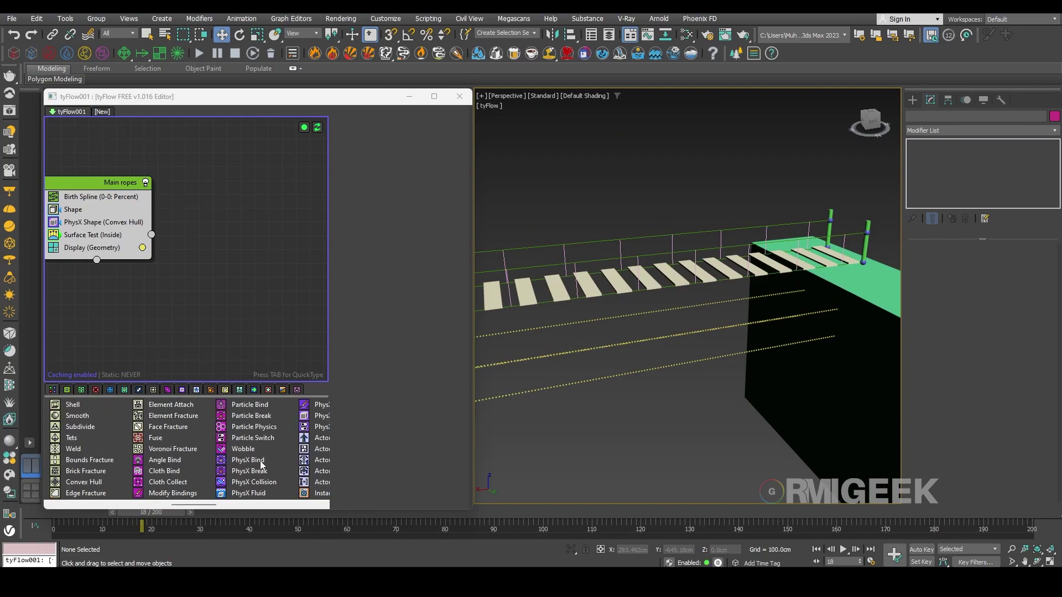
{"action": "left_click_drag", "start_coordinate": [261, 462], "coordinate": [112, 231]}
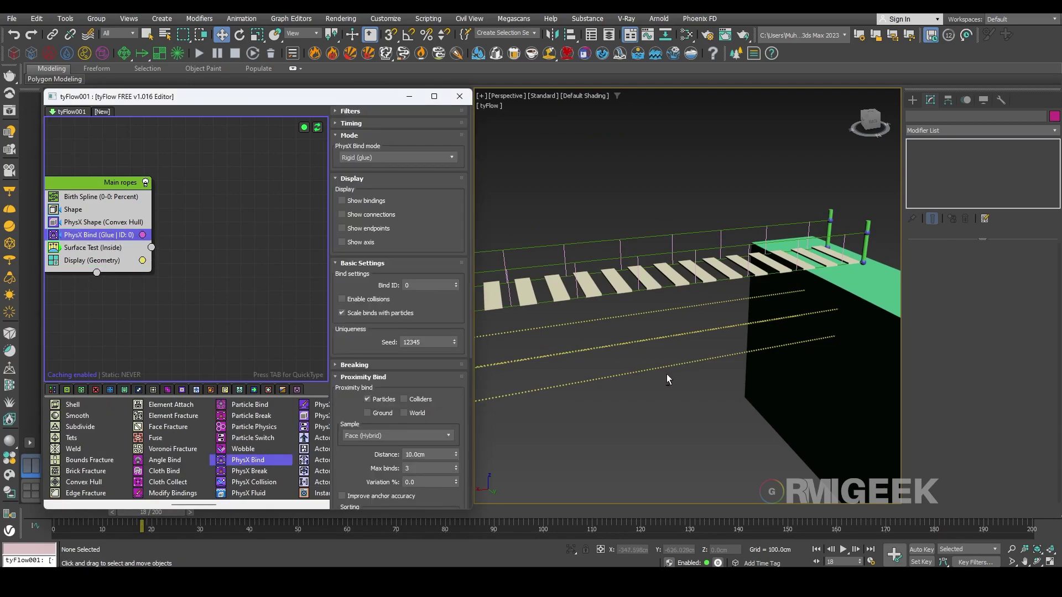
{"action": "middle_click_drag", "start_coordinate": [666, 375], "coordinate": [665, 365], "text": "alt"}
{"action": "left_click_drag", "start_coordinate": [770, 316], "coordinate": [807, 346]}
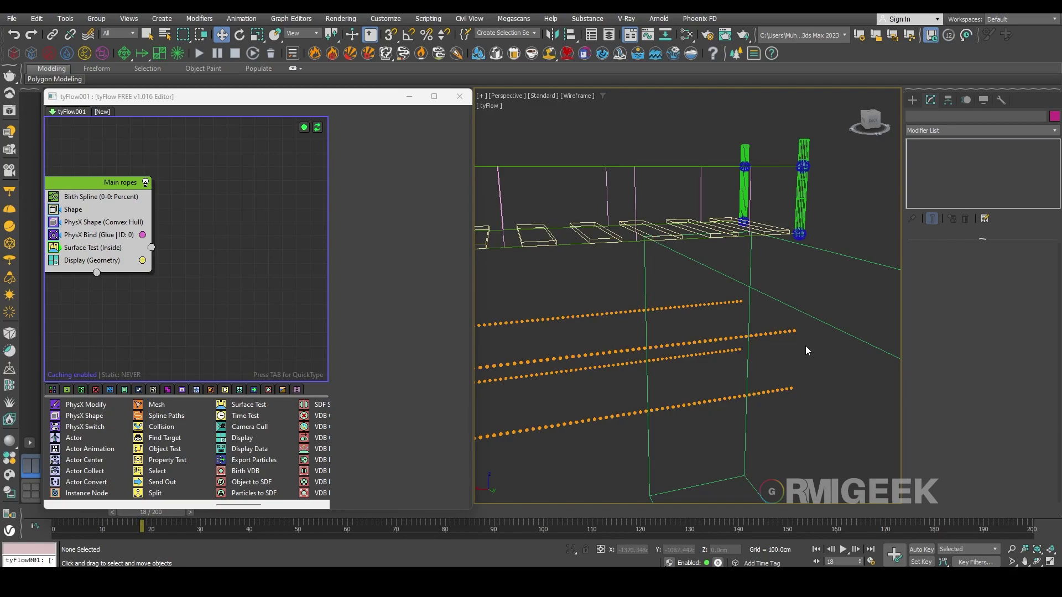
{"action": "key", "text": "F3"}
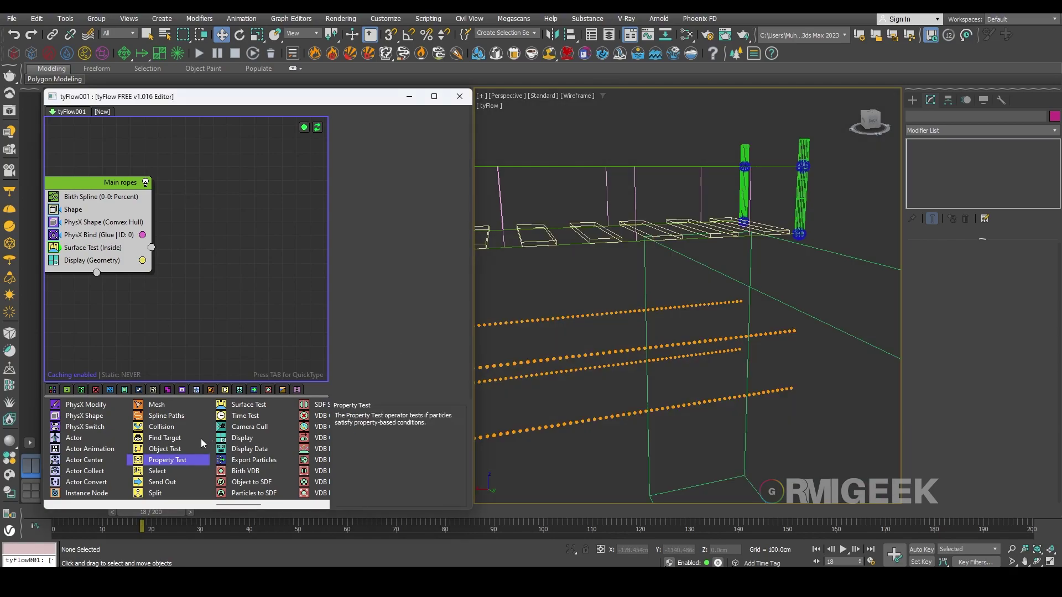
Send the Surface Test output of Main ropes to a new event containing a PhysX Switch set to Kinematic
{"action": "left_click_drag", "start_coordinate": [88, 426], "coordinate": [207, 283]}
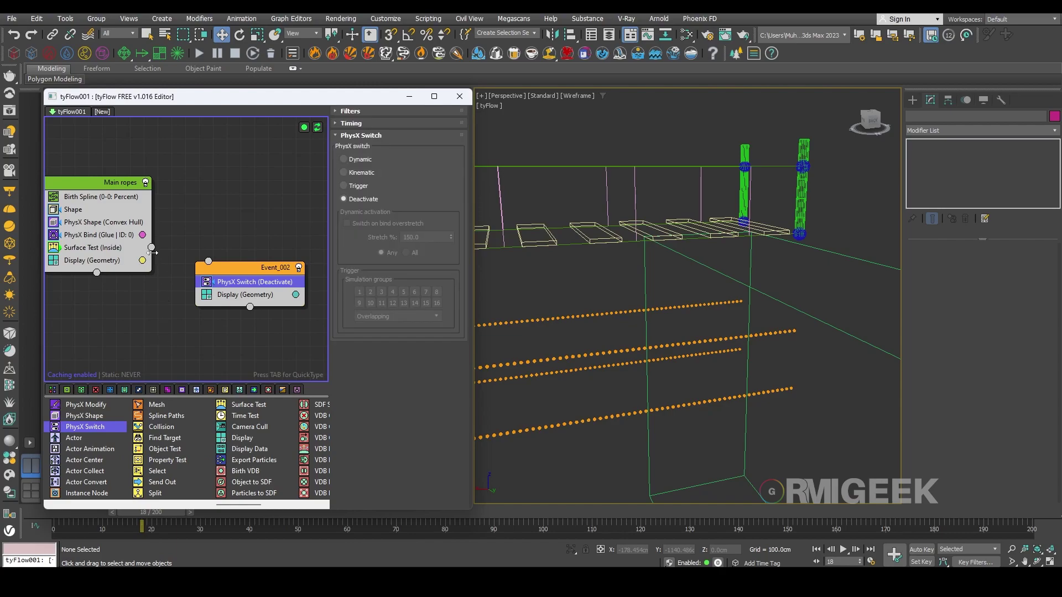
{"action": "left_click_drag", "start_coordinate": [152, 247], "coordinate": [209, 265]}
{"action": "left_click_drag", "start_coordinate": [237, 270], "coordinate": [232, 285]}
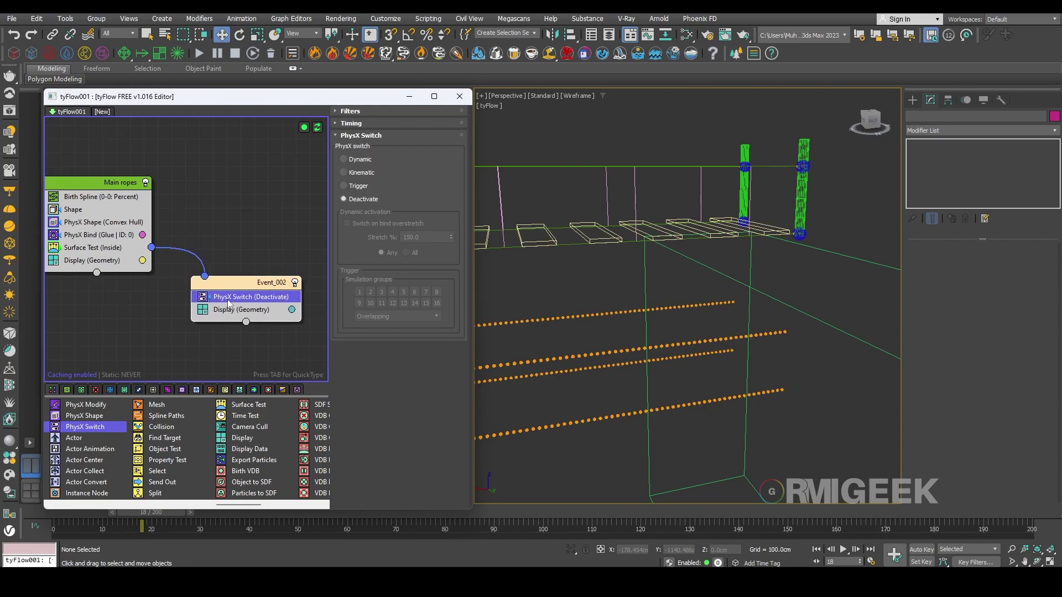
{"action": "left_click", "coordinate": [364, 173]}
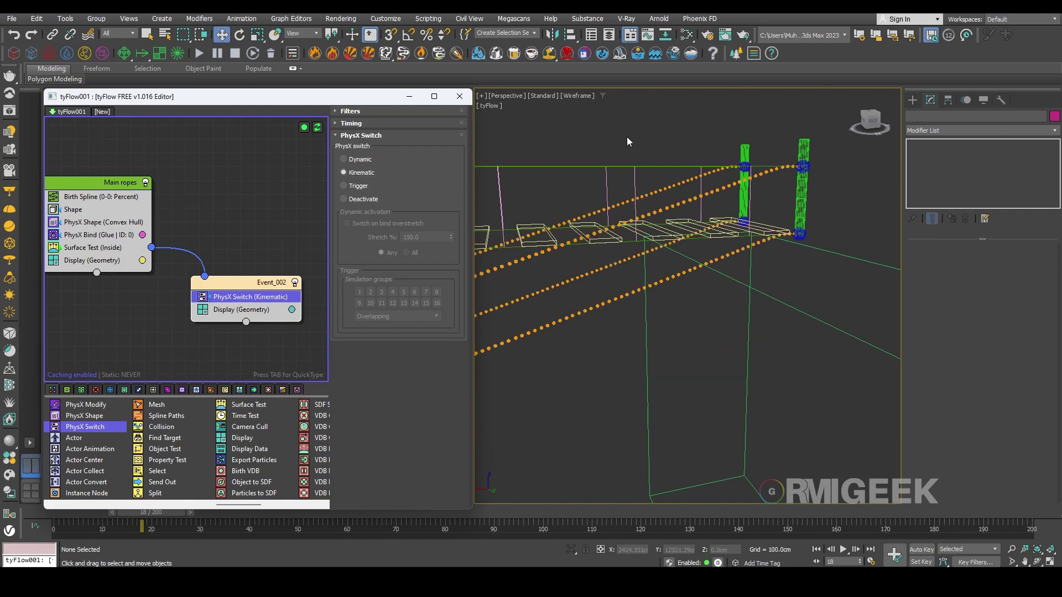
Examine the main ropes at the post spheres and across the whole span, scrubbing through the simulation
{"action": "middle_click_drag", "start_coordinate": [678, 133], "coordinate": [665, 147]}
{"action": "scroll", "coordinate": [791, 181], "scroll_direction": "up", "scroll_amount": 6}
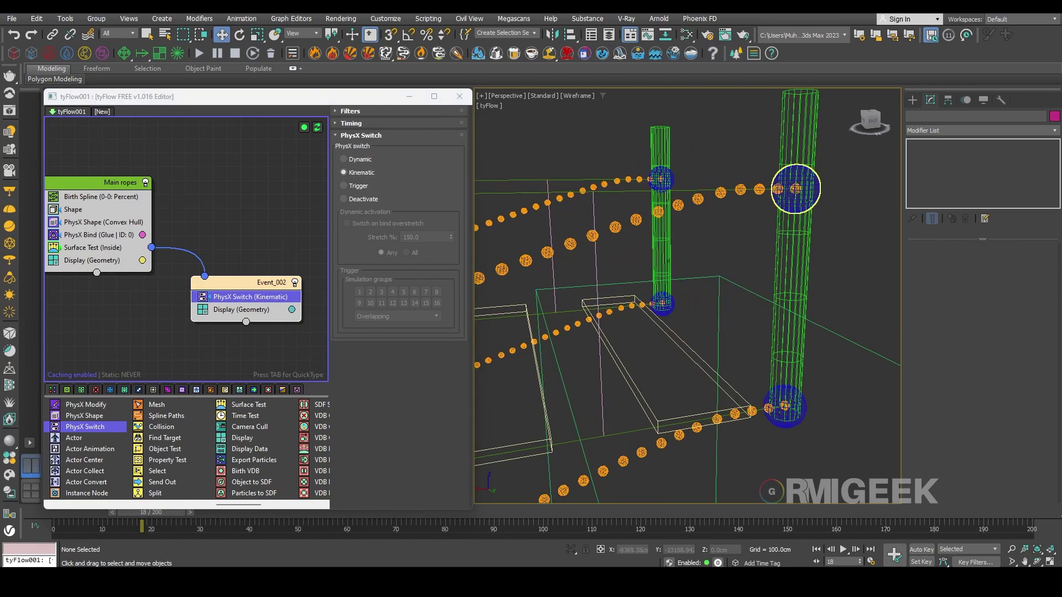
{"action": "scroll", "coordinate": [795, 189], "scroll_direction": "down", "scroll_amount": 6}
{"action": "middle_click_drag", "start_coordinate": [698, 265], "coordinate": [825, 272]}
{"action": "key", "text": "F3"}
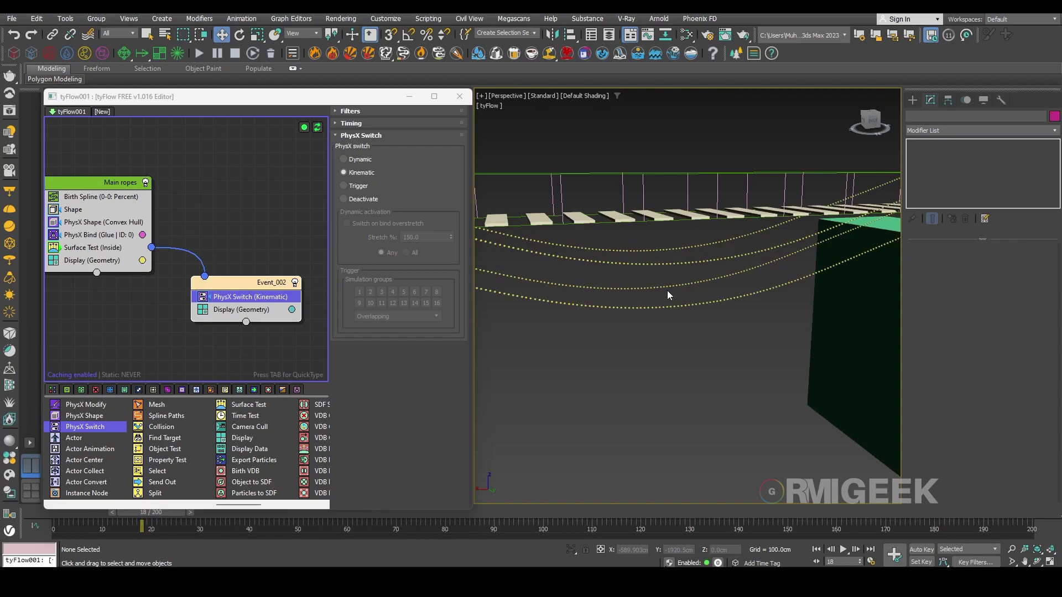
{"action": "scroll", "coordinate": [667, 295], "scroll_direction": "down", "scroll_amount": 4}
{"action": "middle_click_drag", "start_coordinate": [668, 296], "coordinate": [707, 303], "text": "alt"}
{"action": "scroll", "coordinate": [751, 295], "scroll_direction": "up", "scroll_amount": 4}
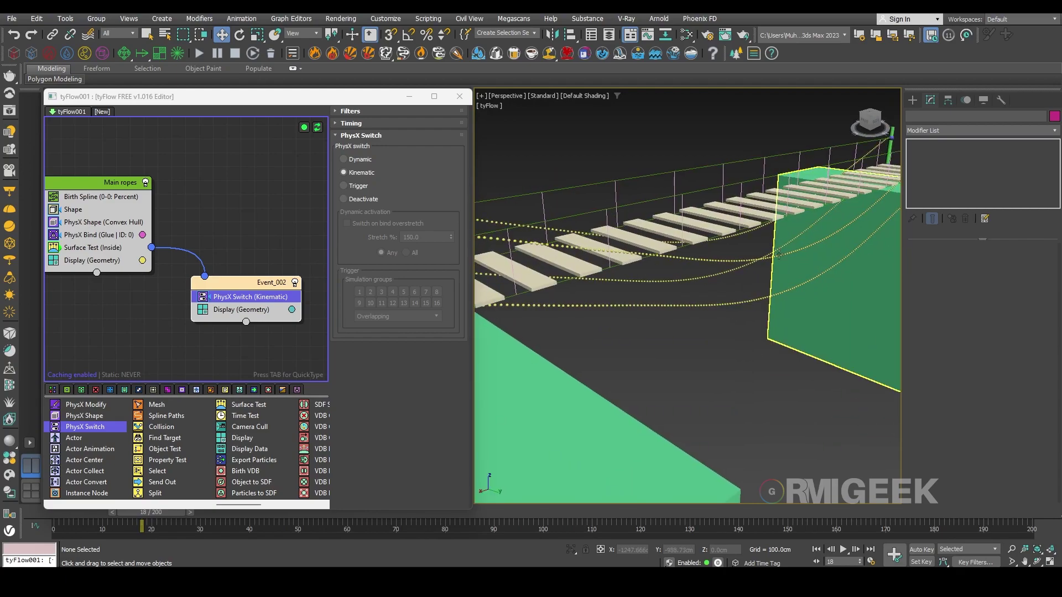
{"action": "middle_click_drag", "start_coordinate": [779, 254], "coordinate": [602, 257], "text": "alt"}
{"action": "left_click_drag", "start_coordinate": [542, 512], "coordinate": [243, 512]}
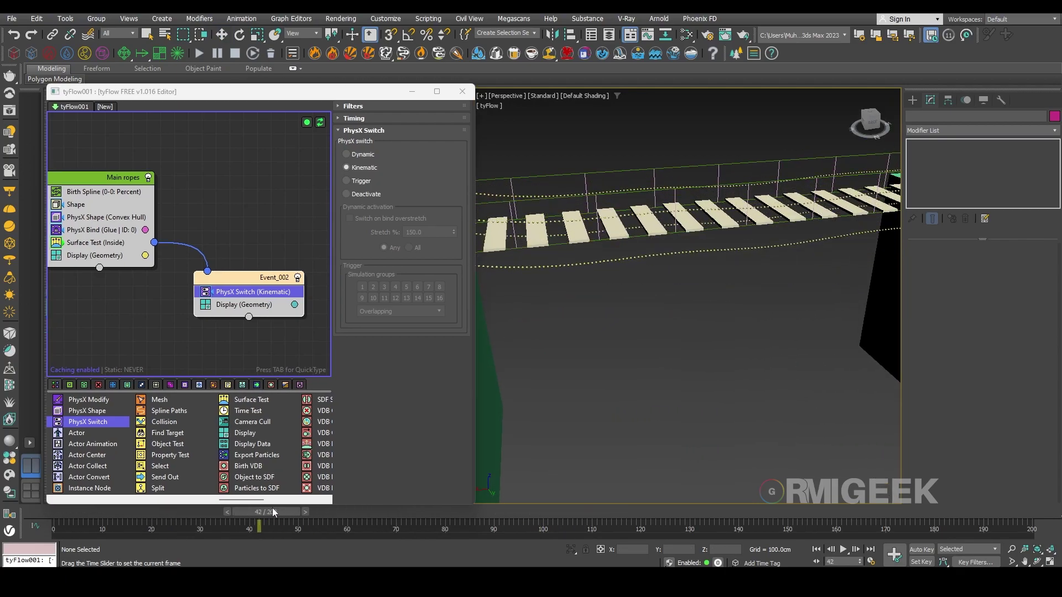
Set the Main ropes PhysX Bind mode to Rigid (joint) and check the ropes around frame 20
{"action": "left_click", "coordinate": [110, 229]}
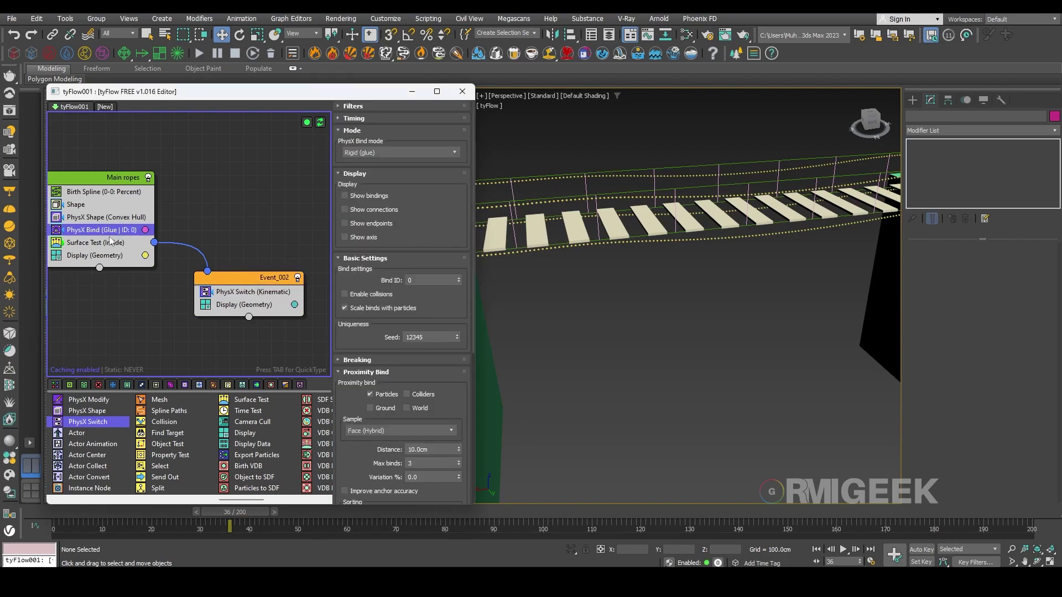
{"action": "left_click", "coordinate": [400, 153]}
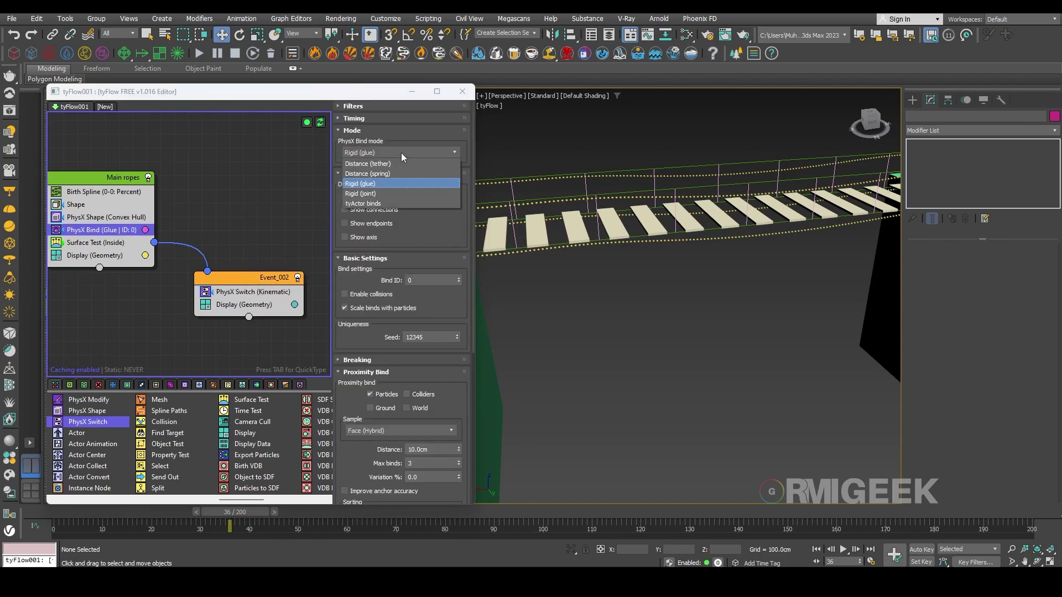
{"action": "left_click", "coordinate": [390, 194]}
{"action": "left_click_drag", "start_coordinate": [244, 512], "coordinate": [180, 522]}
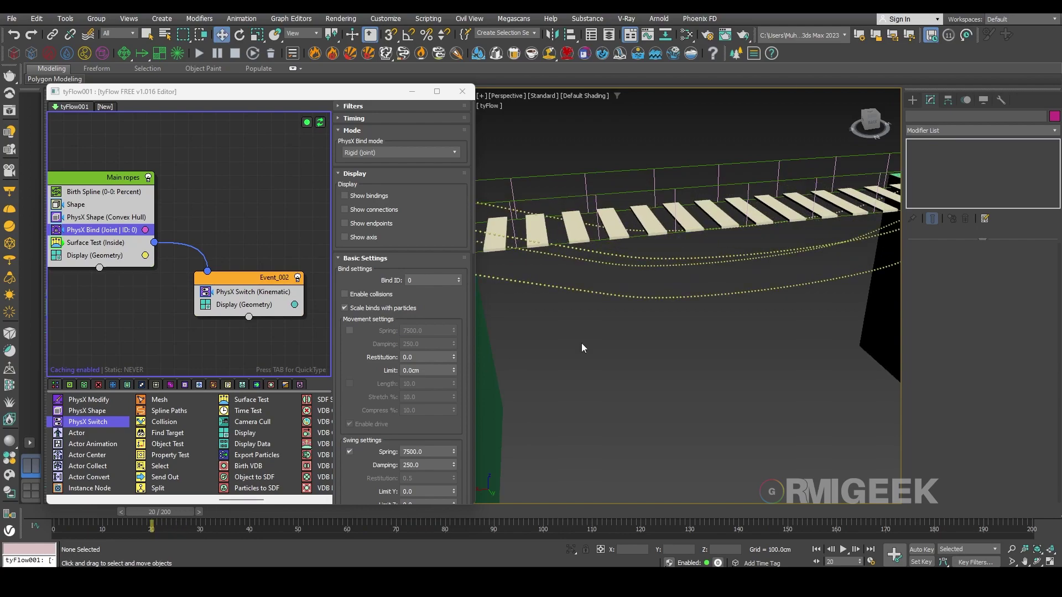
{"action": "middle_click_drag", "start_coordinate": [744, 299], "coordinate": [706, 394], "text": "alt"}
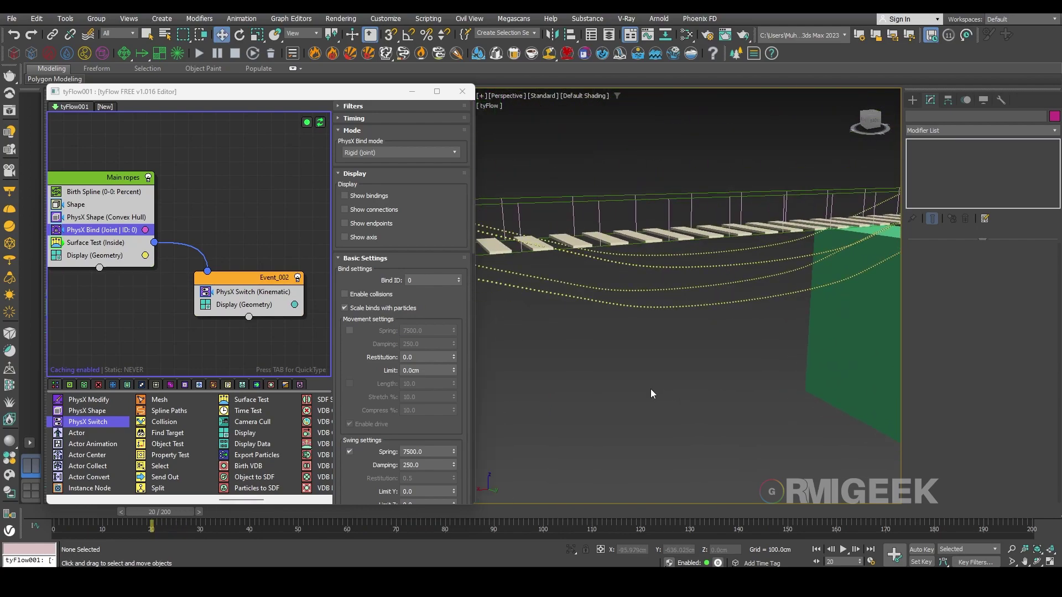
Add a Slow operator below PhysX Bind in Main ropes, with velocity at 20% on all axes, and return to frame 0
{"action": "left_click", "coordinate": [141, 445]}
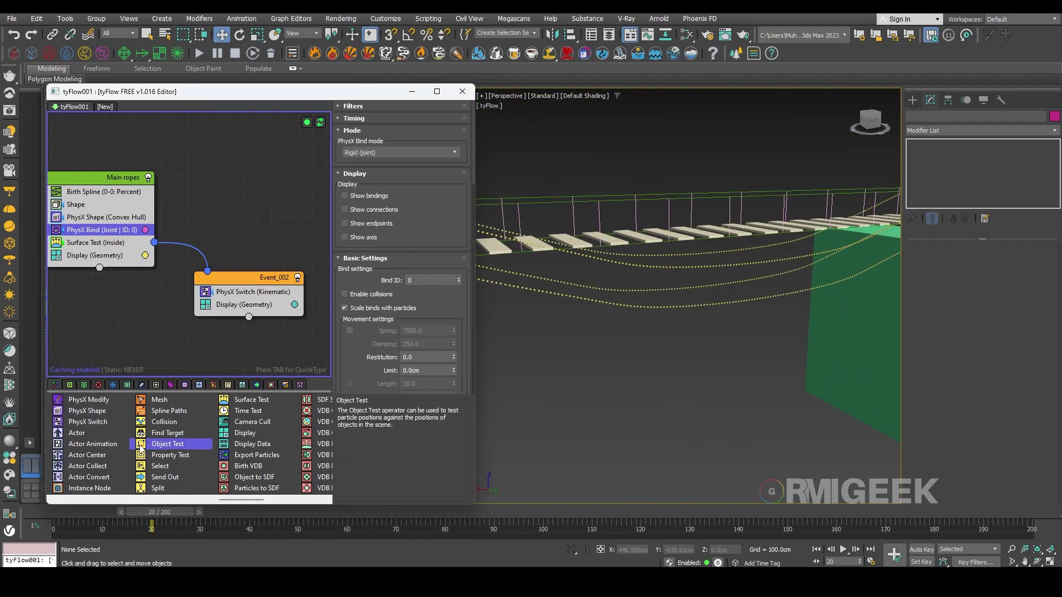
{"action": "left_click_drag", "start_coordinate": [235, 500], "coordinate": [89, 241]}
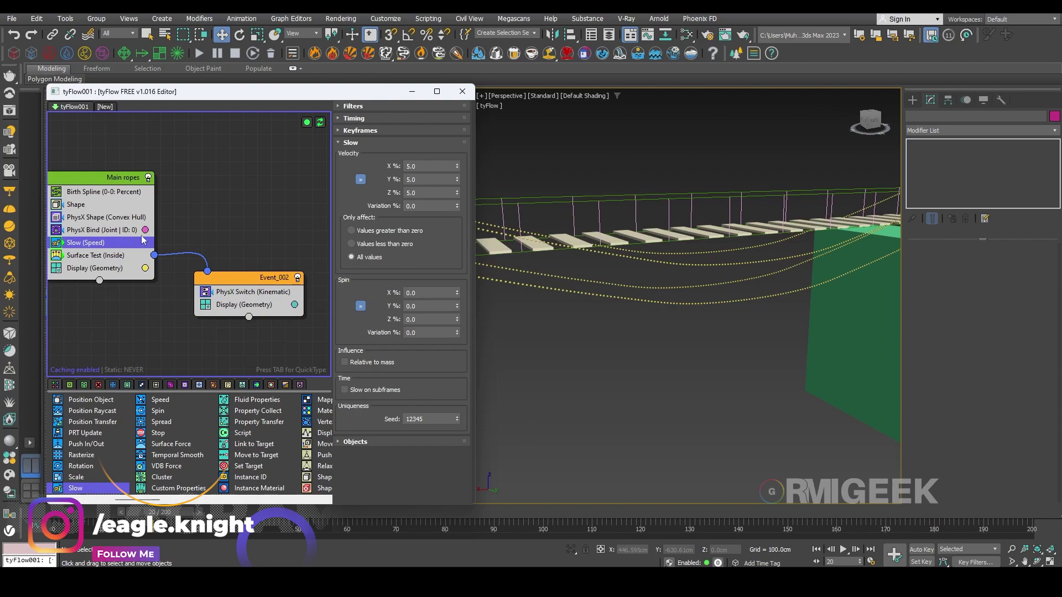
{"action": "left_click_drag", "start_coordinate": [423, 167], "coordinate": [279, 176]}
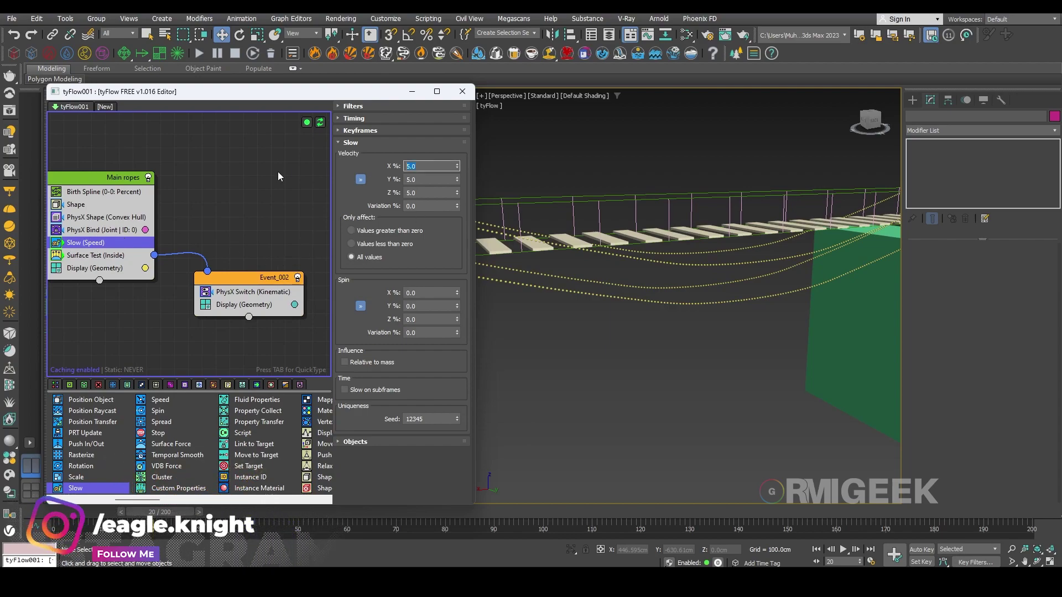
{"action": "type", "text": "20"}
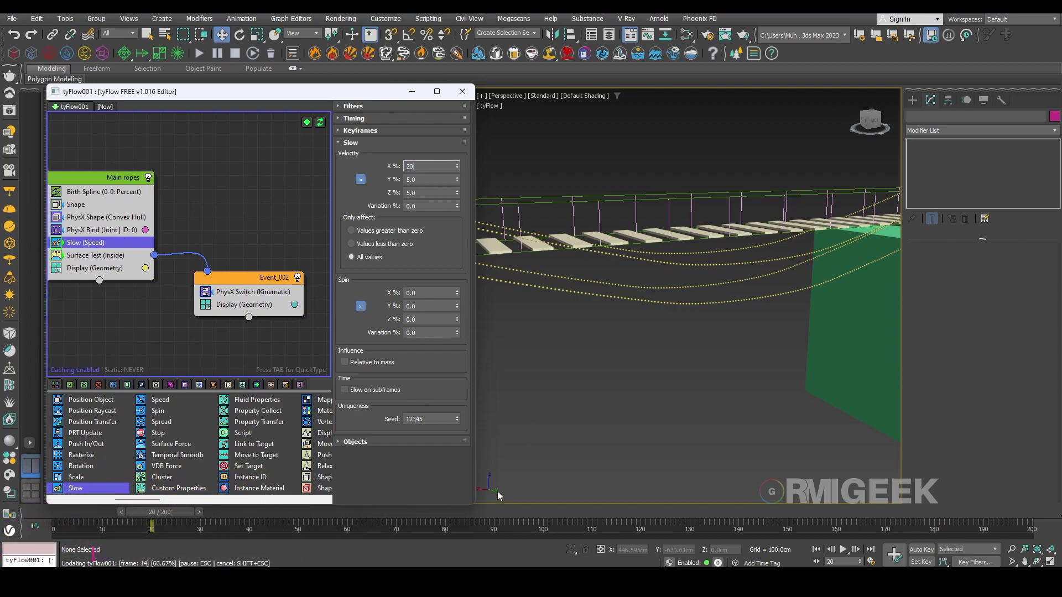
{"action": "left_click_drag", "start_coordinate": [312, 513], "coordinate": [3, 528]}
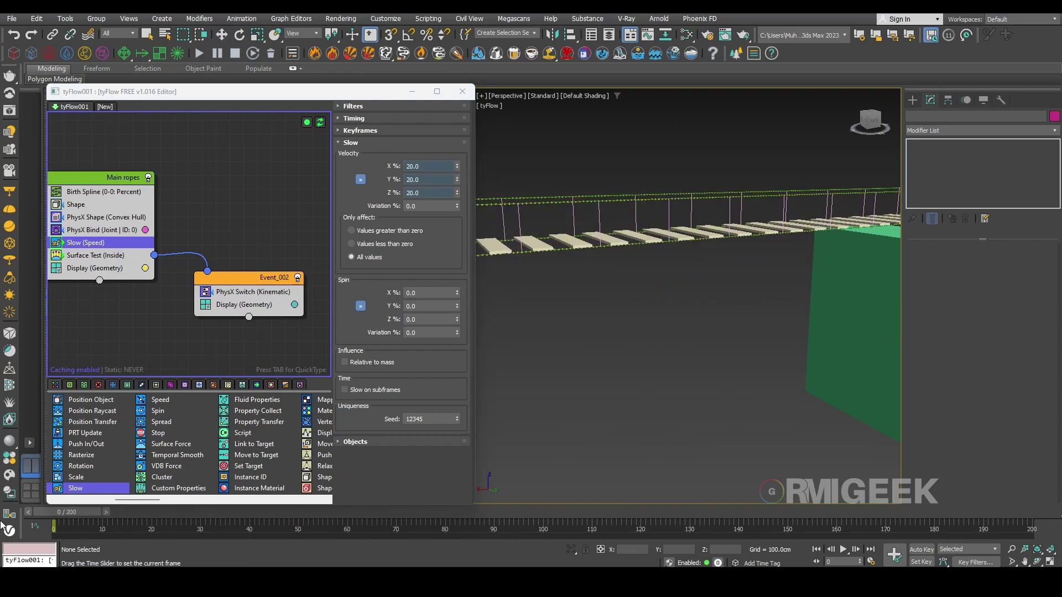
{"action": "scroll", "coordinate": [722, 298], "scroll_direction": "down", "scroll_amount": 4}
{"action": "middle_click_drag", "start_coordinate": [708, 310], "coordinate": [633, 232], "text": "alt"}
{"action": "scroll", "coordinate": [629, 228], "scroll_direction": "up", "scroll_amount": 6}
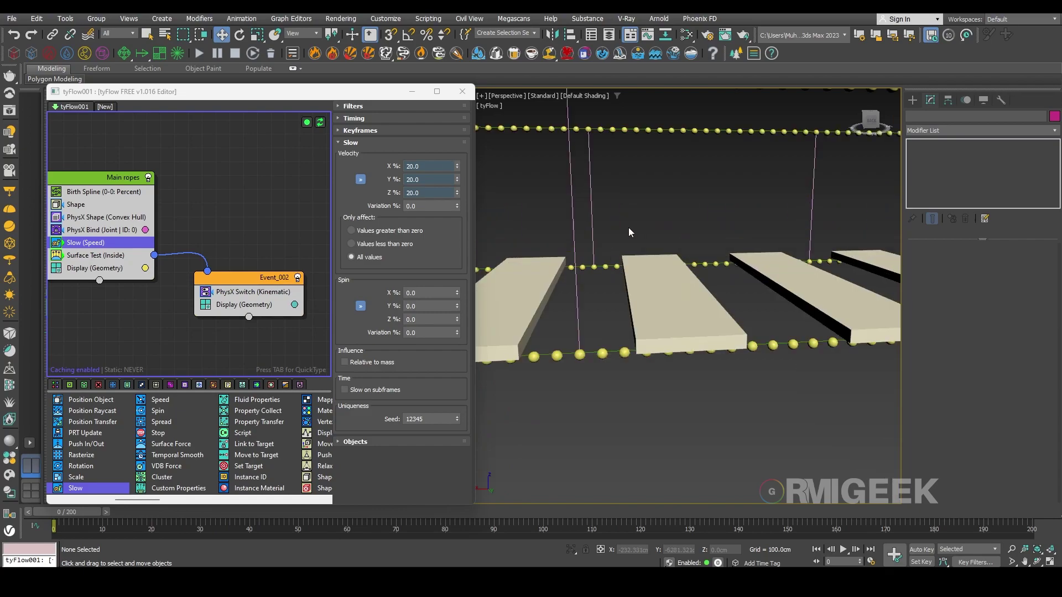
{"action": "left_click_drag", "start_coordinate": [628, 227], "coordinate": [468, 193]}
{"action": "scroll", "coordinate": [649, 194], "scroll_direction": "down", "scroll_amount": 5}
{"action": "middle_click_drag", "start_coordinate": [629, 201], "coordinate": [687, 200]}
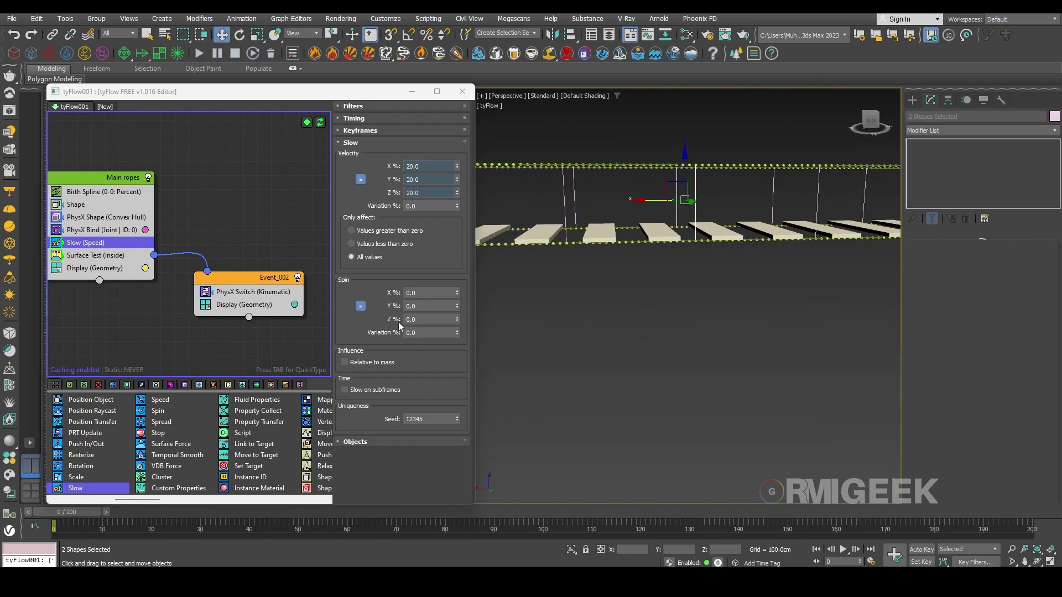
Copy the Main ropes event and paste the duplicate below it in the flow
{"action": "middle_click_drag", "start_coordinate": [163, 323], "coordinate": [276, 274]}
{"action": "left_click", "coordinate": [206, 120]}
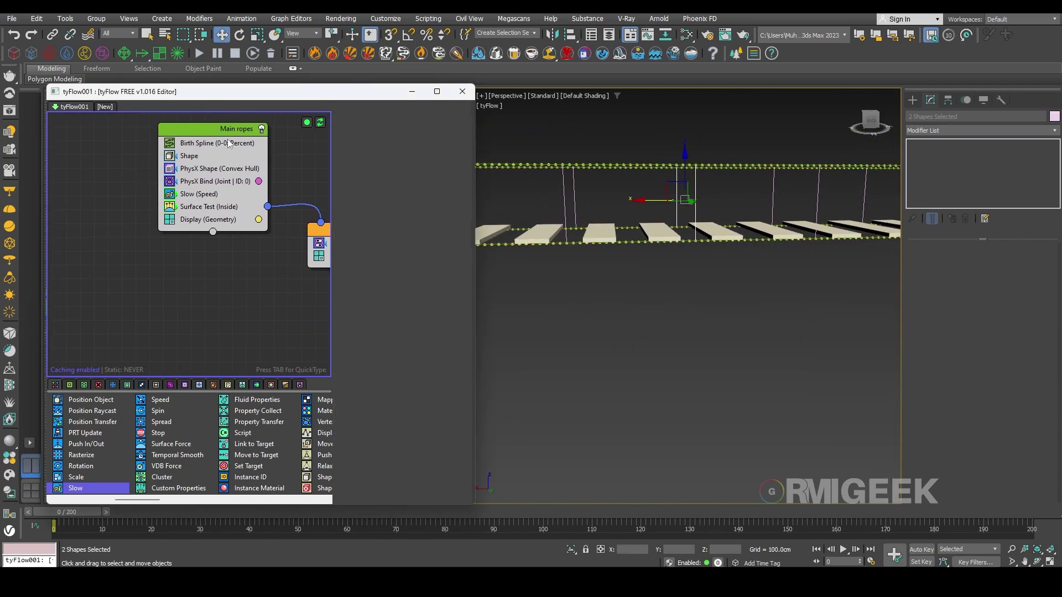
{"action": "right_click", "coordinate": [203, 132]}
{"action": "left_click", "coordinate": [223, 142]}
{"action": "right_click", "coordinate": [175, 254]}
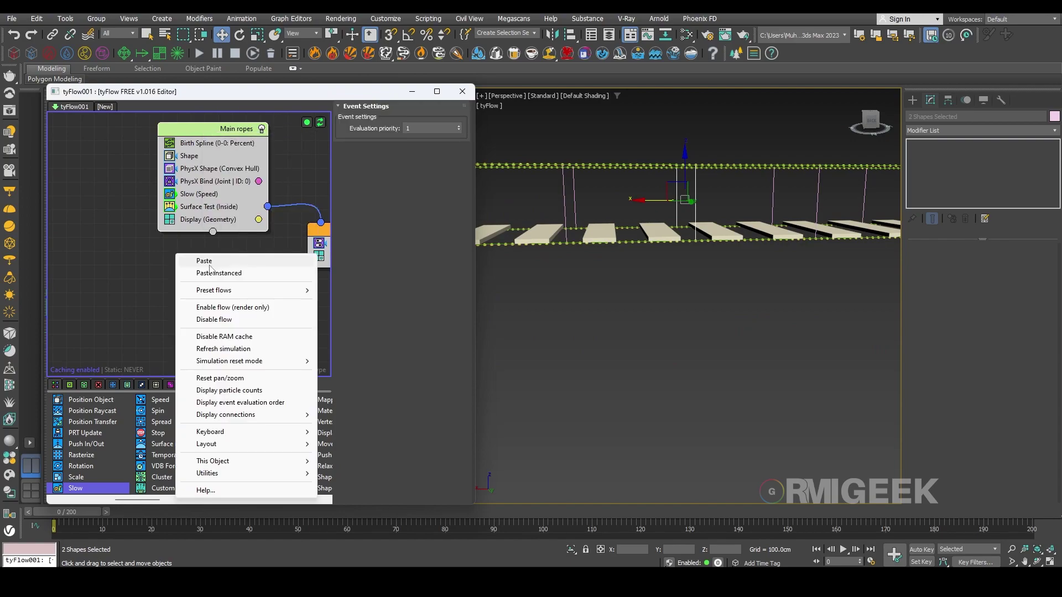
{"action": "left_click", "coordinate": [210, 266]}
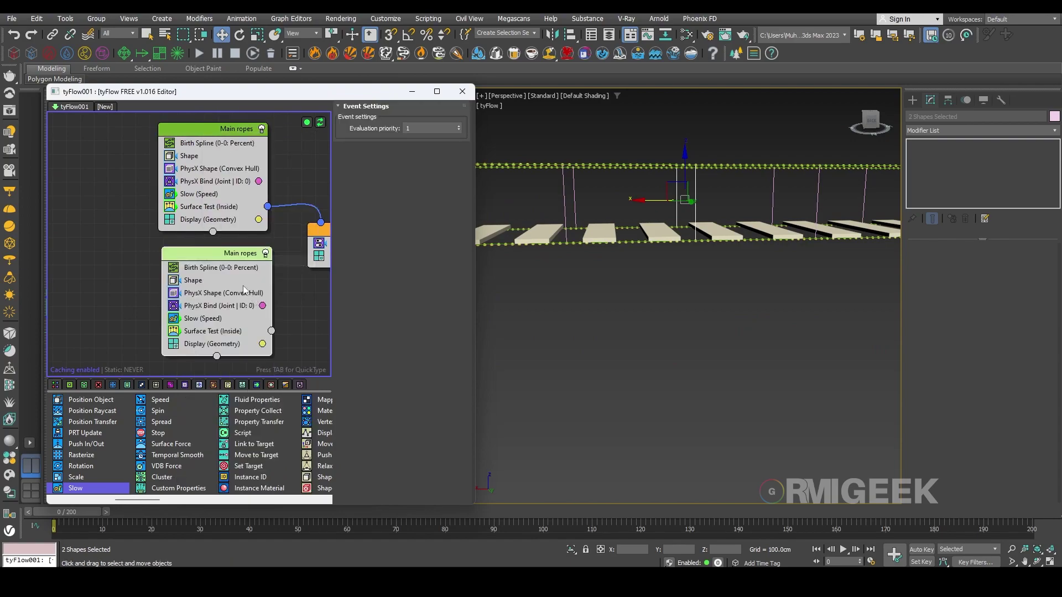
Rename the duplicated event as Supportive ropes
{"action": "right_click", "coordinate": [230, 250]}
{"action": "left_click", "coordinate": [263, 309]}
{"action": "type", "text": "Suppor"}
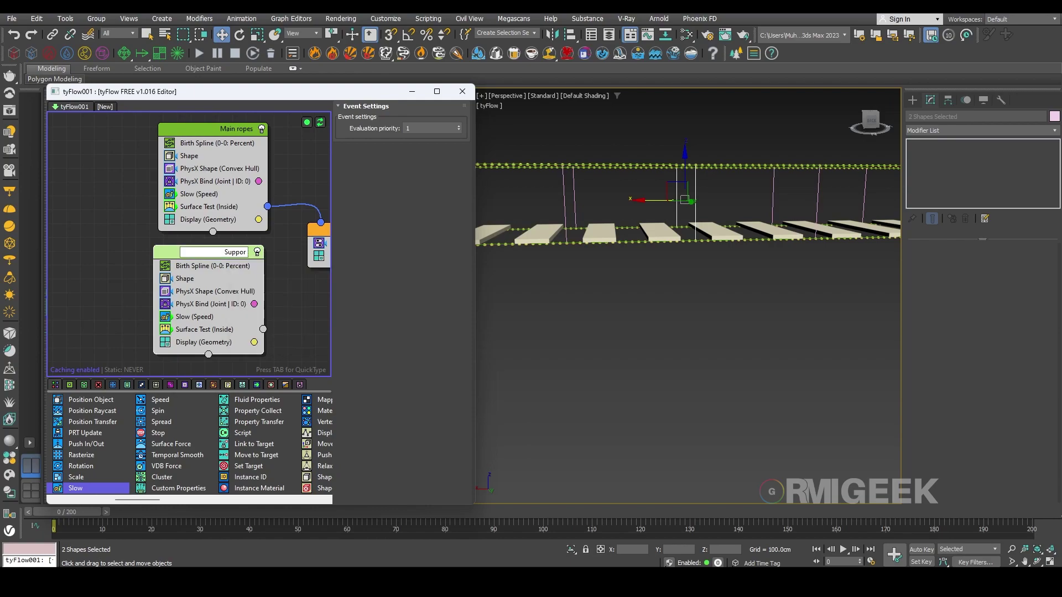
{"action": "type", "text": "tive ropes"}
{"action": "key", "text": "Return"}
Remove Line001 to Line004 from the Birth Spline operator of the Supportive ropes event
{"action": "left_click", "coordinate": [223, 266]}
{"action": "left_click", "coordinate": [353, 158]}
{"action": "left_click", "coordinate": [356, 131], "text": "shift"}
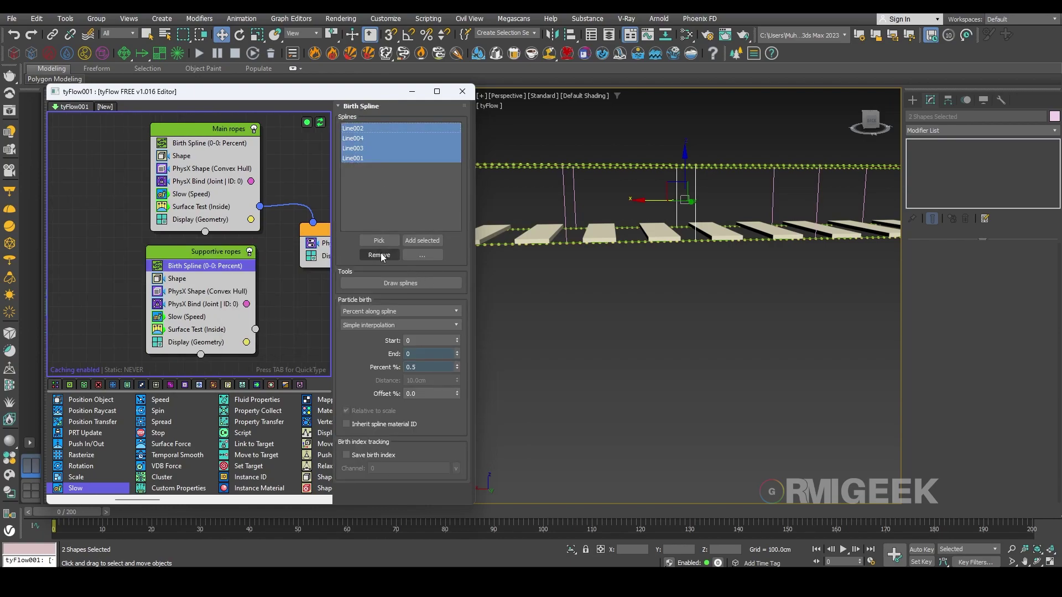
{"action": "left_click", "coordinate": [379, 255]}
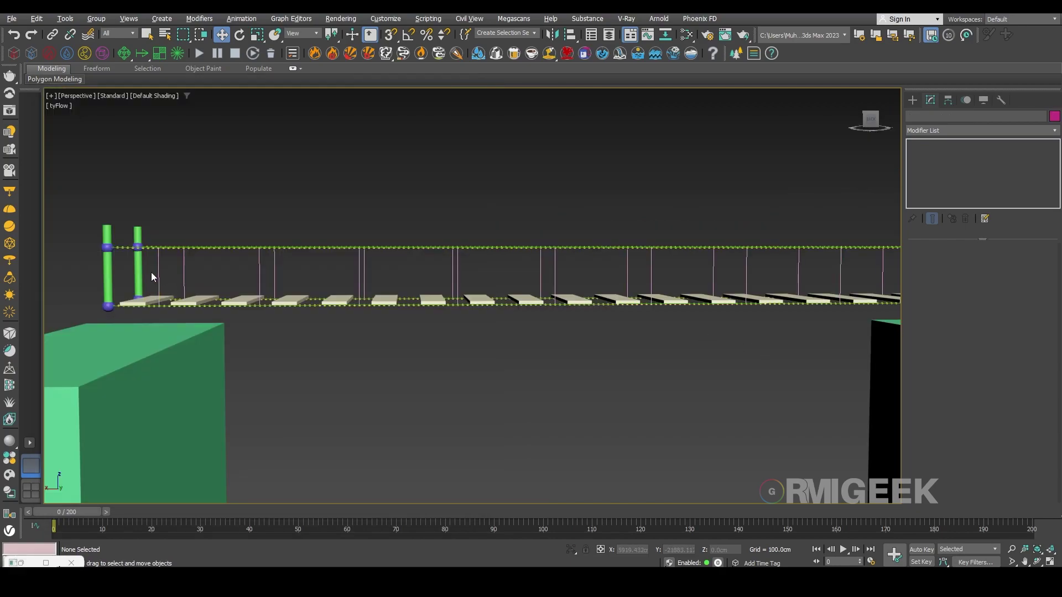
Disable the Main ropes event and add all the bridge's vertical rope splines to the Supportive ropes Birth Spline operator
{"action": "left_click_drag", "start_coordinate": [151, 269], "coordinate": [867, 266]}
{"action": "left_click_drag", "start_coordinate": [868, 266], "coordinate": [870, 267]}
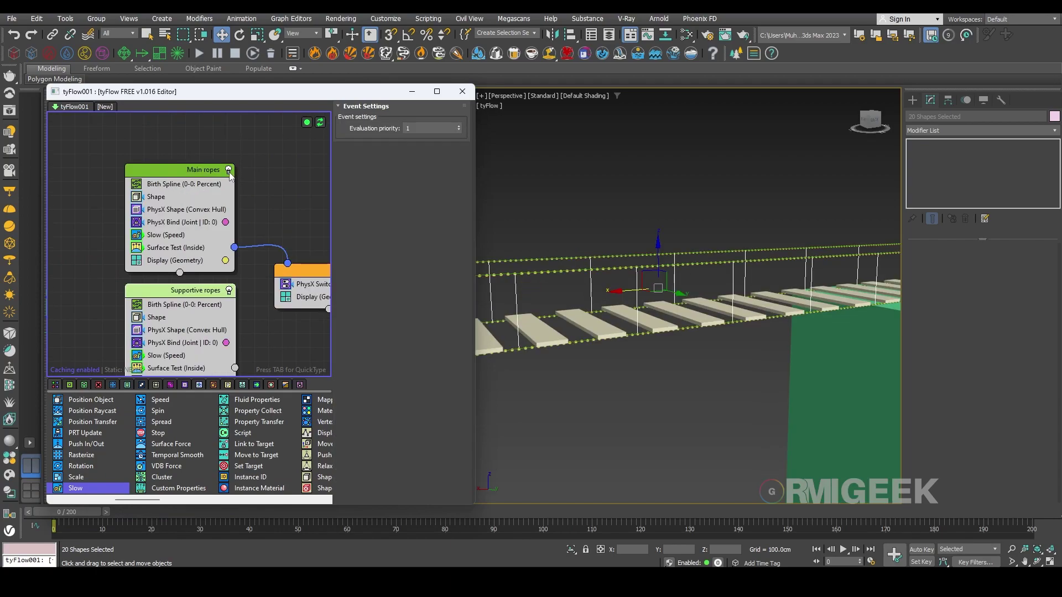
{"action": "left_click", "coordinate": [228, 170]}
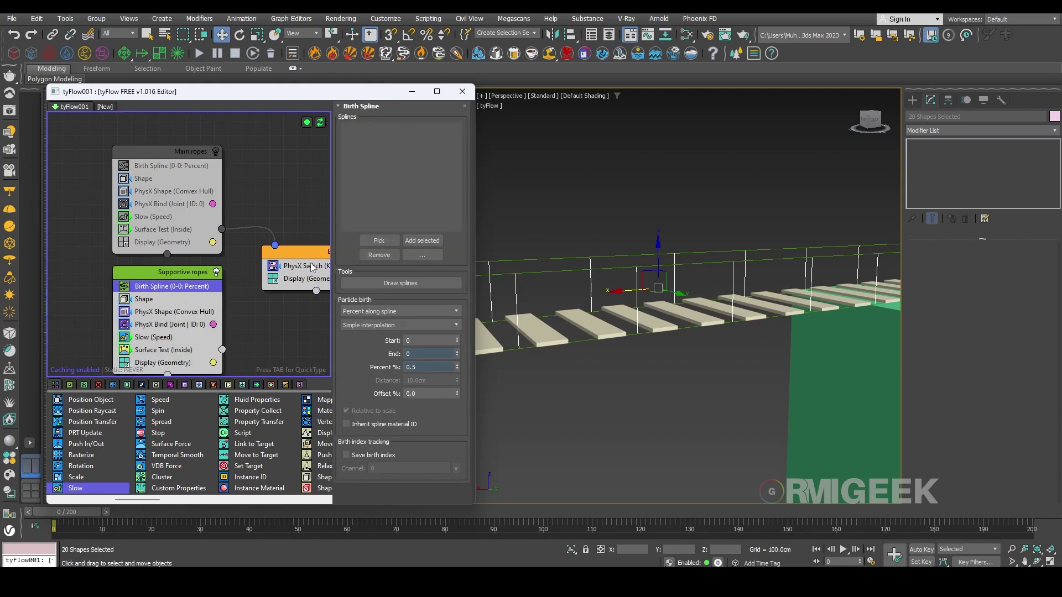
{"action": "left_click", "coordinate": [435, 243]}
{"action": "left_click", "coordinate": [627, 301]}
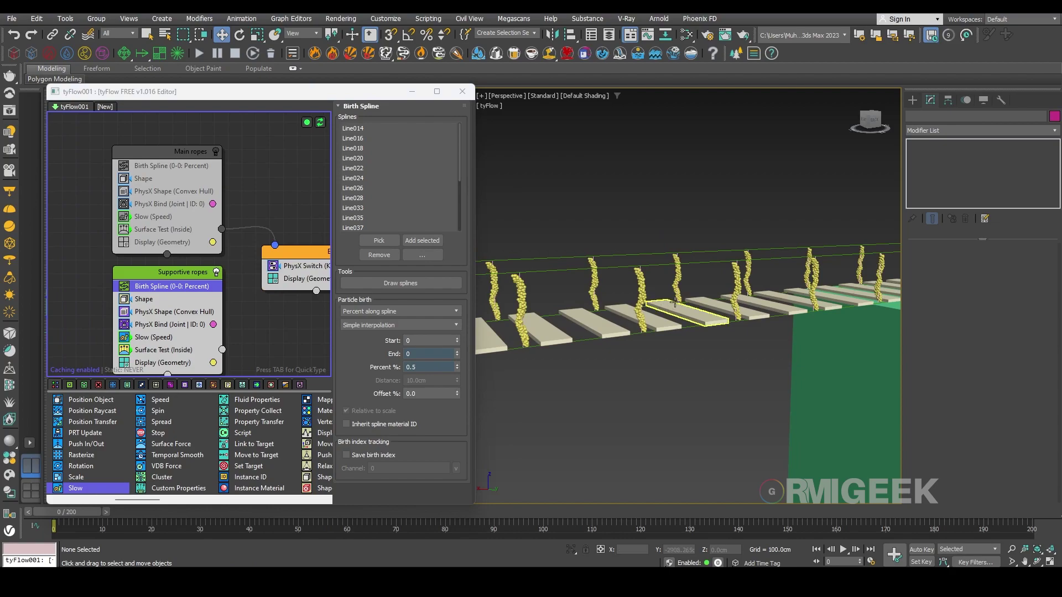
Set the Percent value to 2 in the Birth Spline operator of the Supportive ropes event
{"action": "scroll", "coordinate": [674, 303], "scroll_direction": "up", "scroll_amount": 3}
{"action": "middle_click_drag", "start_coordinate": [603, 257], "coordinate": [620, 267], "text": "alt"}
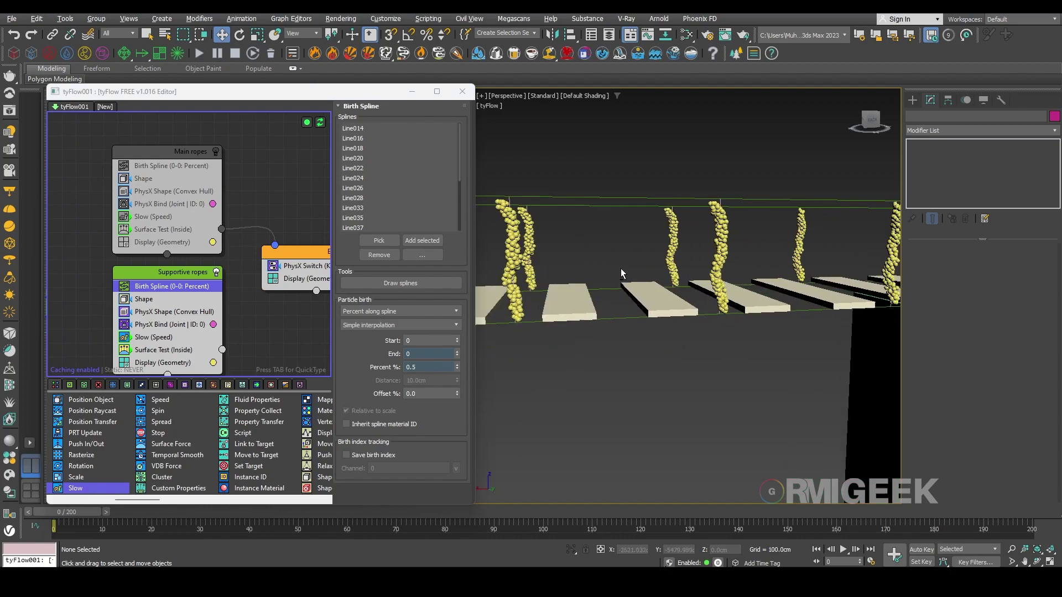
{"action": "scroll", "coordinate": [621, 267], "scroll_direction": "up", "scroll_amount": 2}
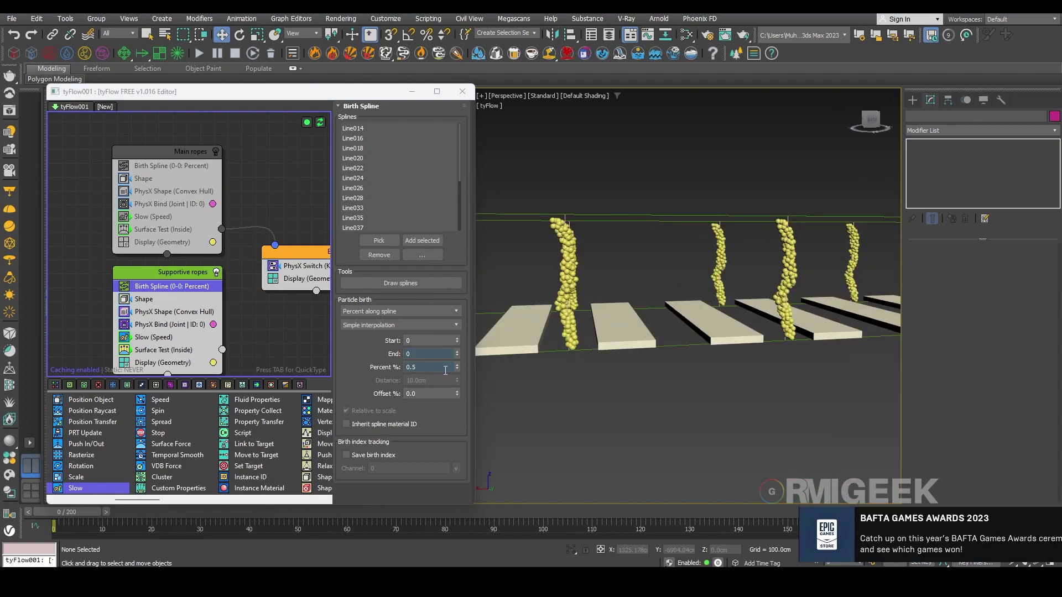
{"action": "left_click_drag", "start_coordinate": [442, 367], "coordinate": [301, 367]}
{"action": "left_click", "coordinate": [1043, 516]}
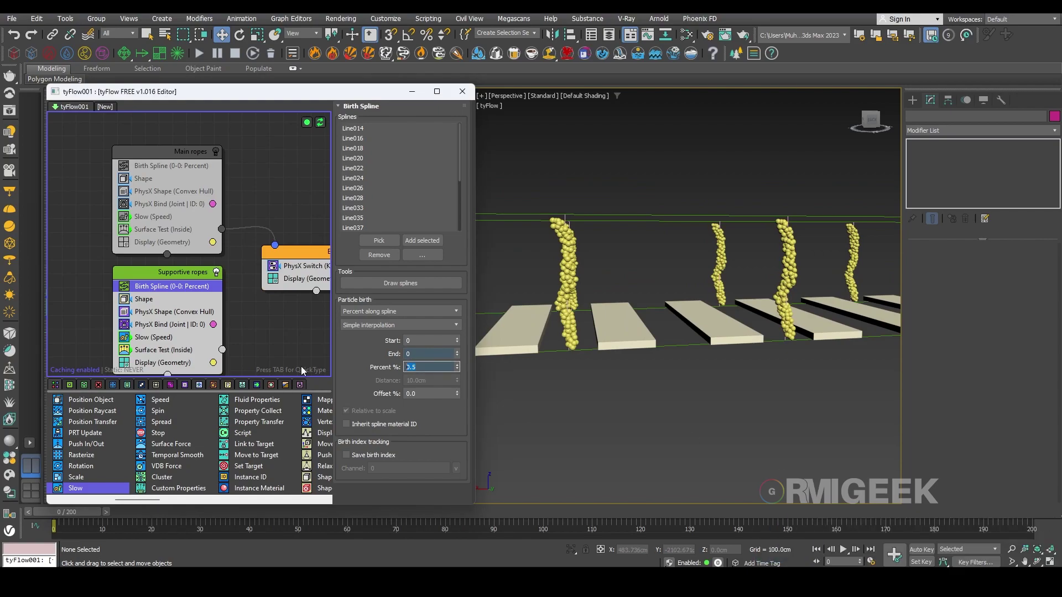
{"action": "type", "text": "2"}
{"action": "key", "text": "Return"}
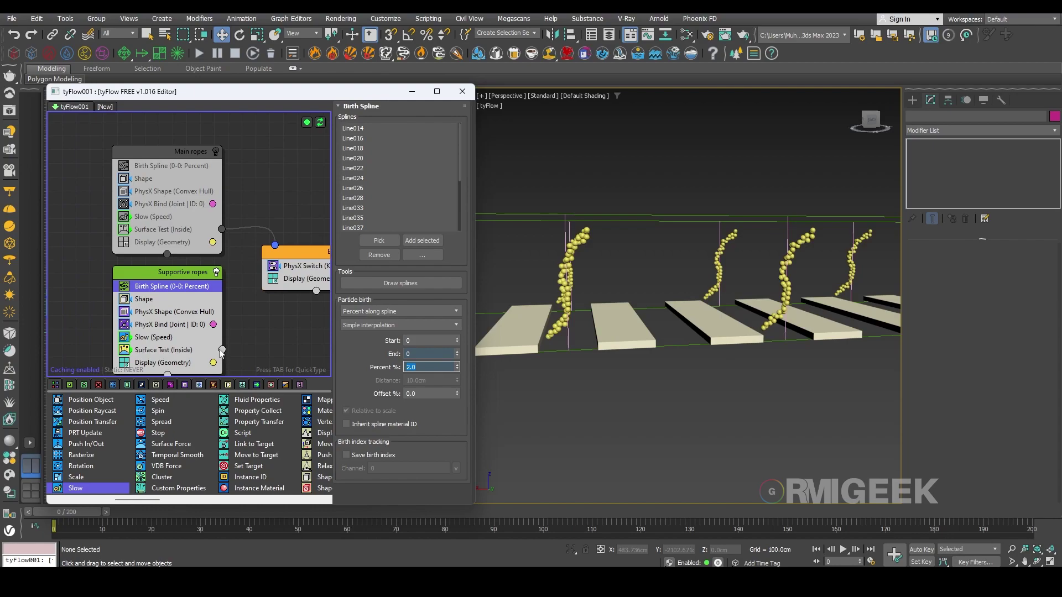
Disable the PhysX Shape, PhysX Bind, Slow and Surface Test operators in the Supportive ropes event
{"action": "left_click", "coordinate": [124, 314]}
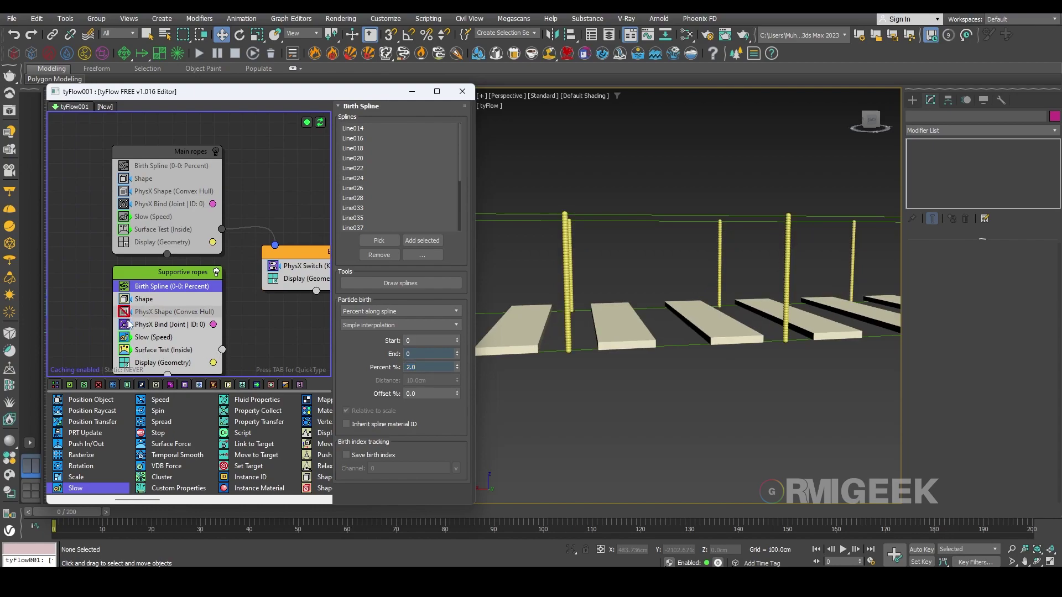
{"action": "left_click", "coordinate": [125, 325]}
{"action": "left_click", "coordinate": [125, 337]}
{"action": "left_click", "coordinate": [125, 349]}
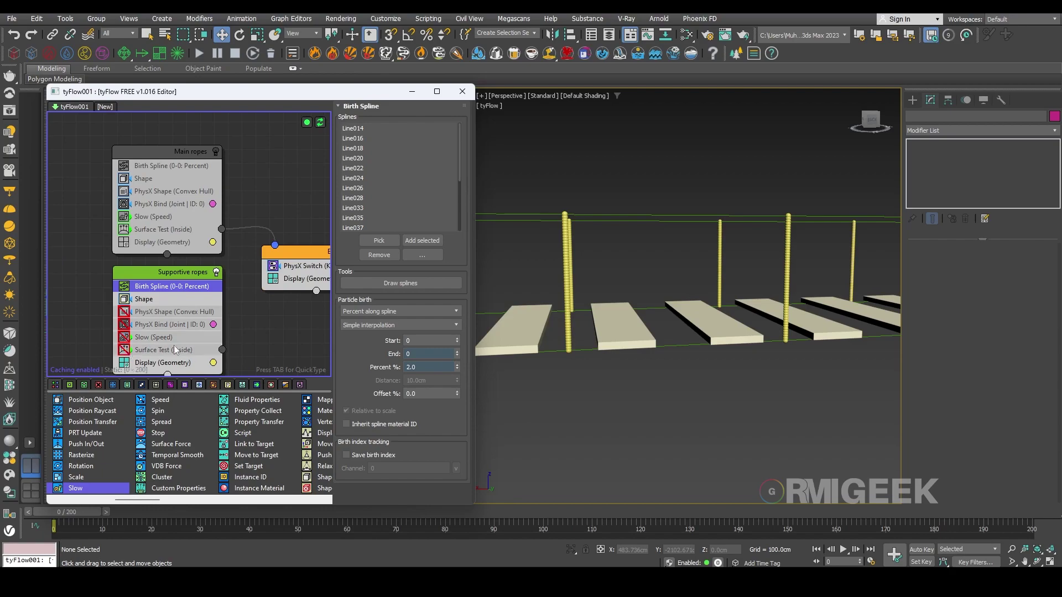
{"action": "middle_click_drag", "start_coordinate": [274, 347], "coordinate": [276, 326]}
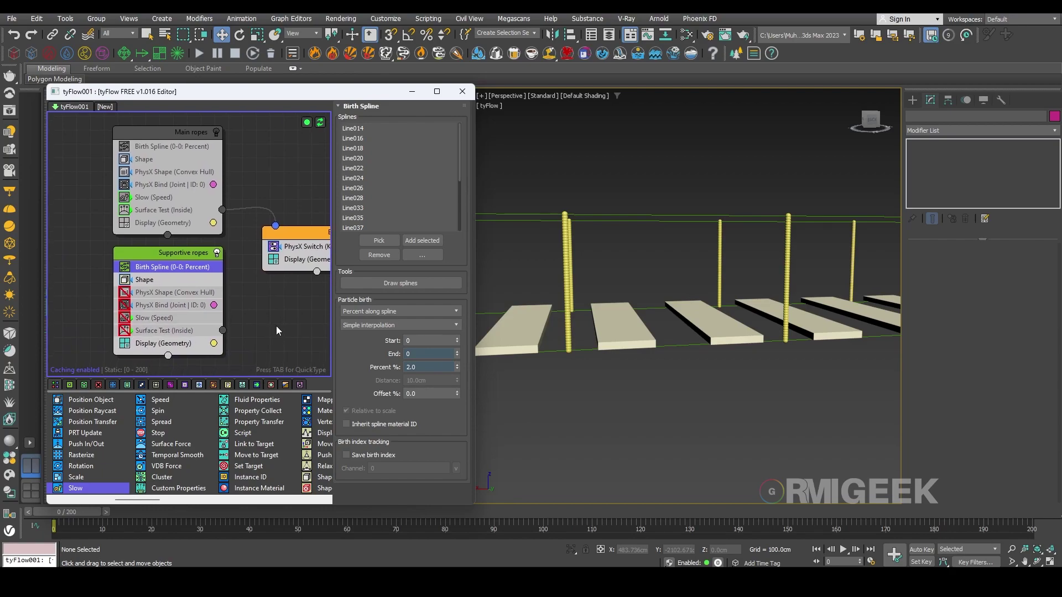
Set the Supportive ropes Birth Spline Percent value to 5
{"action": "double_click", "coordinate": [426, 367]}
{"action": "type", "text": "5"}
{"action": "key", "text": "Return"}
{"action": "middle_click_drag", "start_coordinate": [673, 375], "coordinate": [648, 370], "text": "alt"}
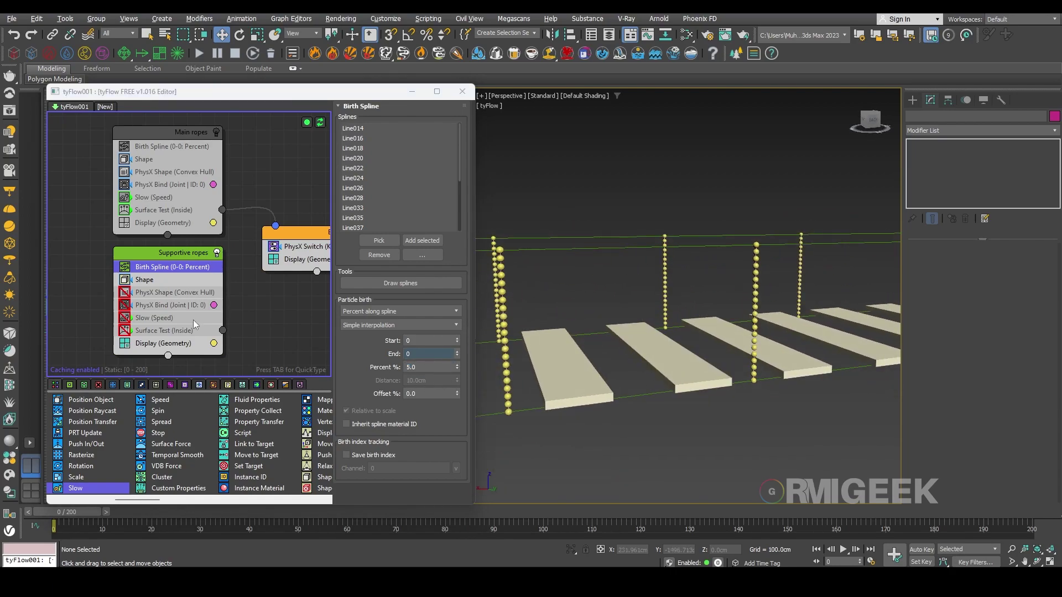
Re-enable the Main ropes event and the PhysX Shape, PhysX Bind, Slow and Surface Test operators of the Supportive ropes event
{"action": "left_click", "coordinate": [125, 307]}
{"action": "middle_click_drag", "start_coordinate": [180, 232], "coordinate": [186, 248]}
{"action": "left_click", "coordinate": [222, 149]}
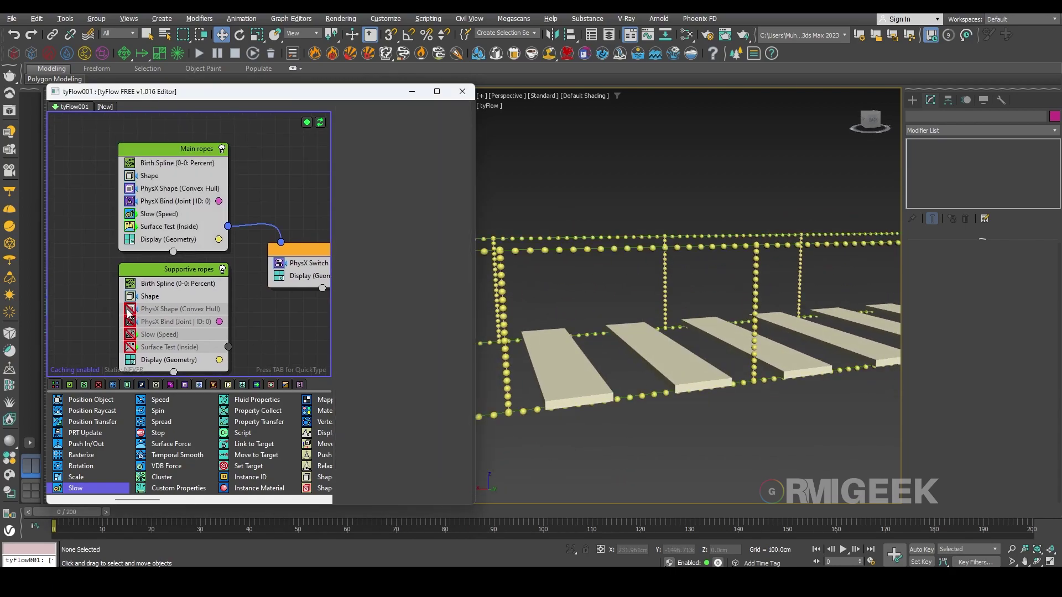
{"action": "left_click", "coordinate": [130, 309]}
{"action": "left_click", "coordinate": [130, 322]}
{"action": "left_click", "coordinate": [130, 334]}
{"action": "left_click", "coordinate": [130, 347]}
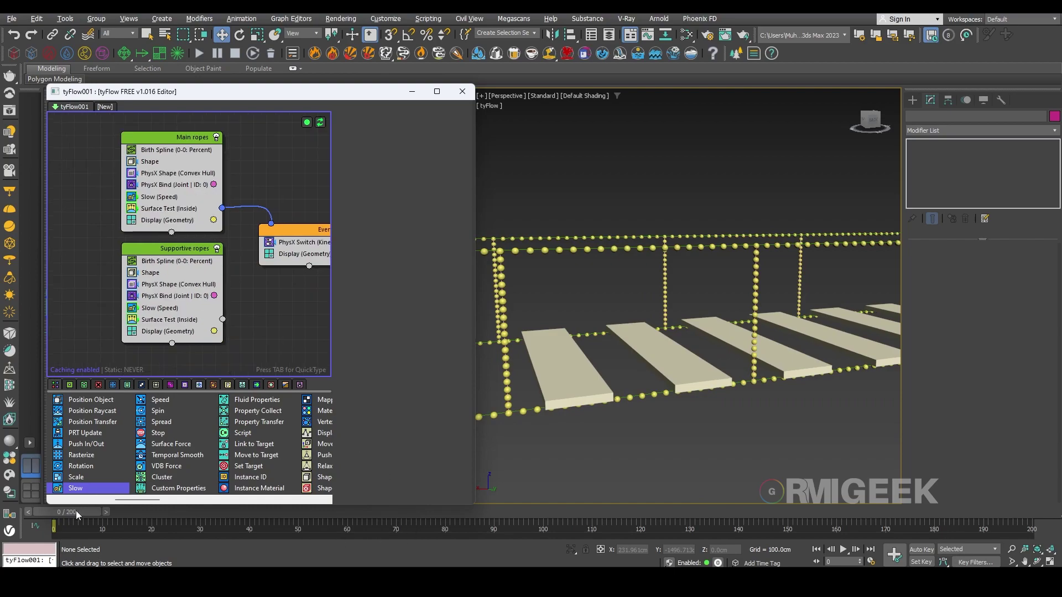
Change the particle display color of the Supportive ropes event to pure red
{"action": "scroll", "coordinate": [559, 383], "scroll_direction": "down", "scroll_amount": 5}
{"action": "middle_click_drag", "start_coordinate": [590, 439], "coordinate": [595, 379]}
{"action": "scroll", "coordinate": [595, 379], "scroll_direction": "down", "scroll_amount": 5}
{"action": "left_click", "coordinate": [214, 331]}
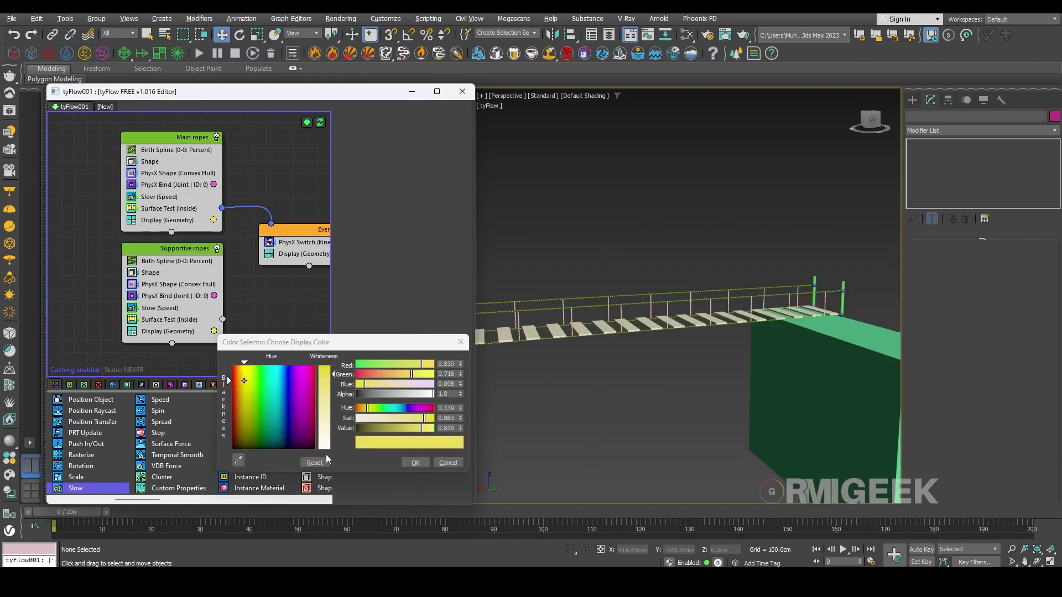
{"action": "left_click_drag", "start_coordinate": [299, 383], "coordinate": [325, 363]}
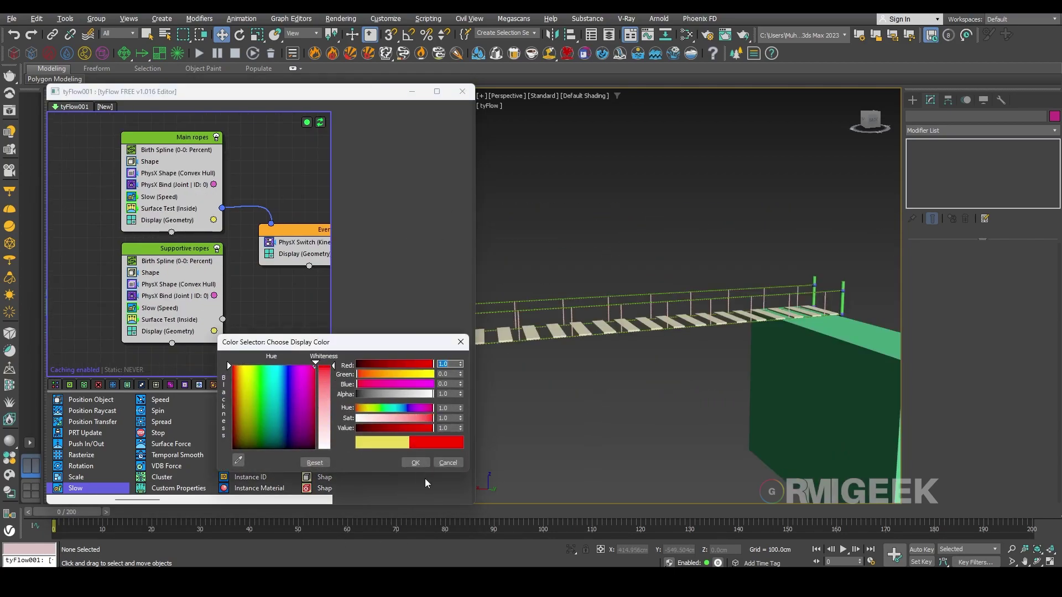
{"action": "left_click", "coordinate": [416, 463]}
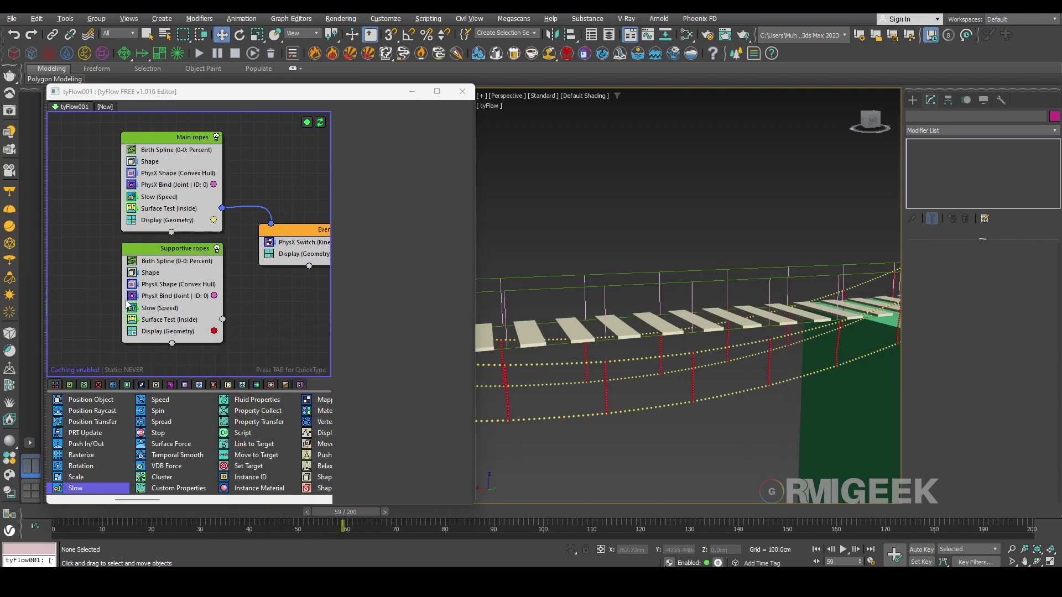
Add a Spline Paths operator after Surface Test in the Main ropes event and create a new spline object for it
{"action": "middle_click_drag", "start_coordinate": [849, 387], "coordinate": [645, 366]}
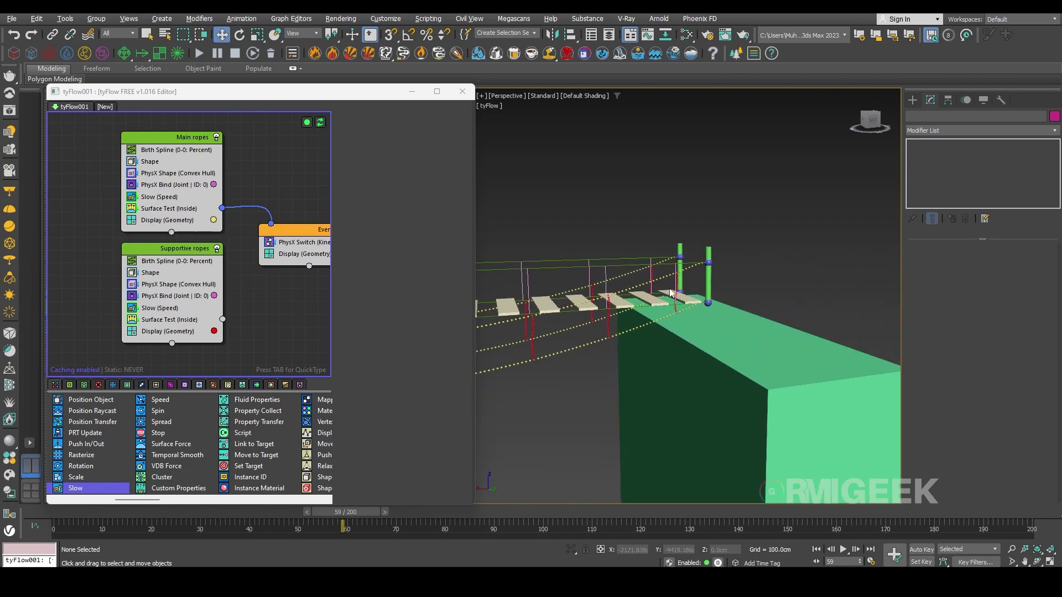
{"action": "middle_click_drag", "start_coordinate": [570, 402], "coordinate": [692, 313]}
{"action": "scroll", "coordinate": [691, 313], "scroll_direction": "up", "scroll_amount": 4}
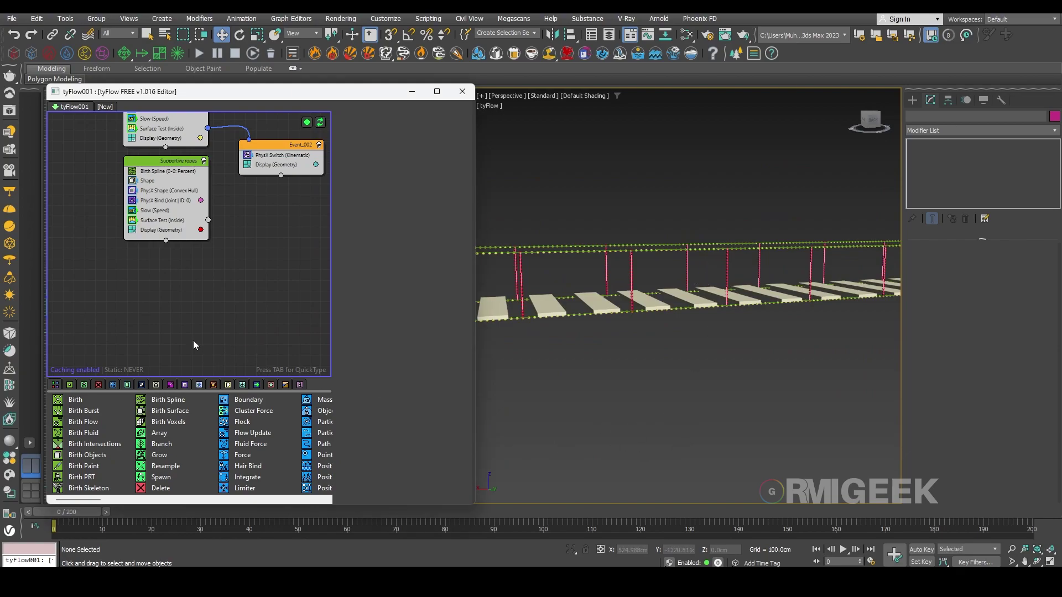
{"action": "left_click_drag", "start_coordinate": [91, 500], "coordinate": [240, 500]}
{"action": "middle_click_drag", "start_coordinate": [254, 296], "coordinate": [264, 352]}
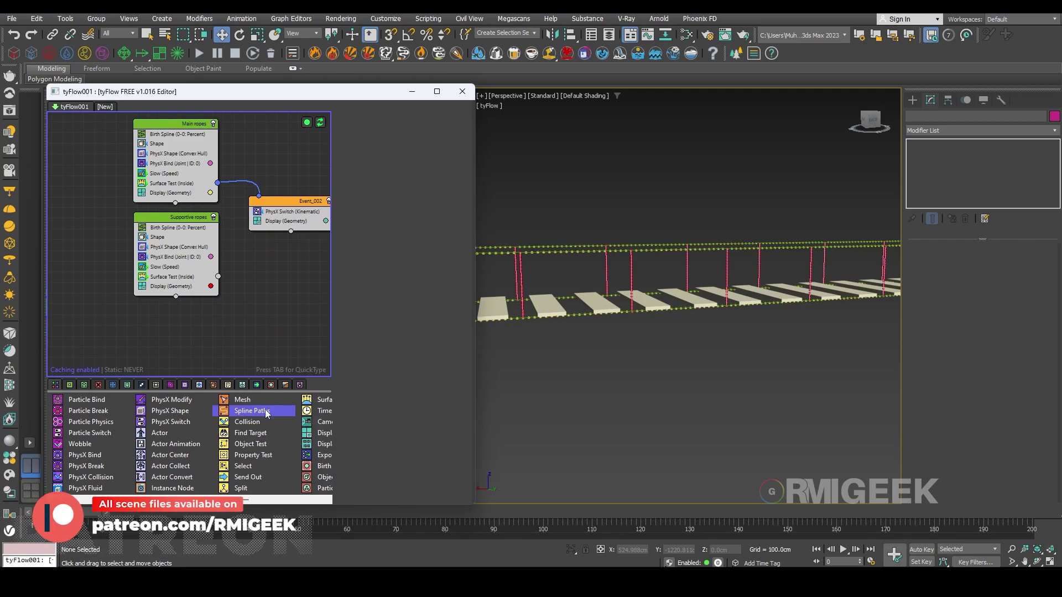
{"action": "left_click_drag", "start_coordinate": [250, 410], "coordinate": [210, 191]}
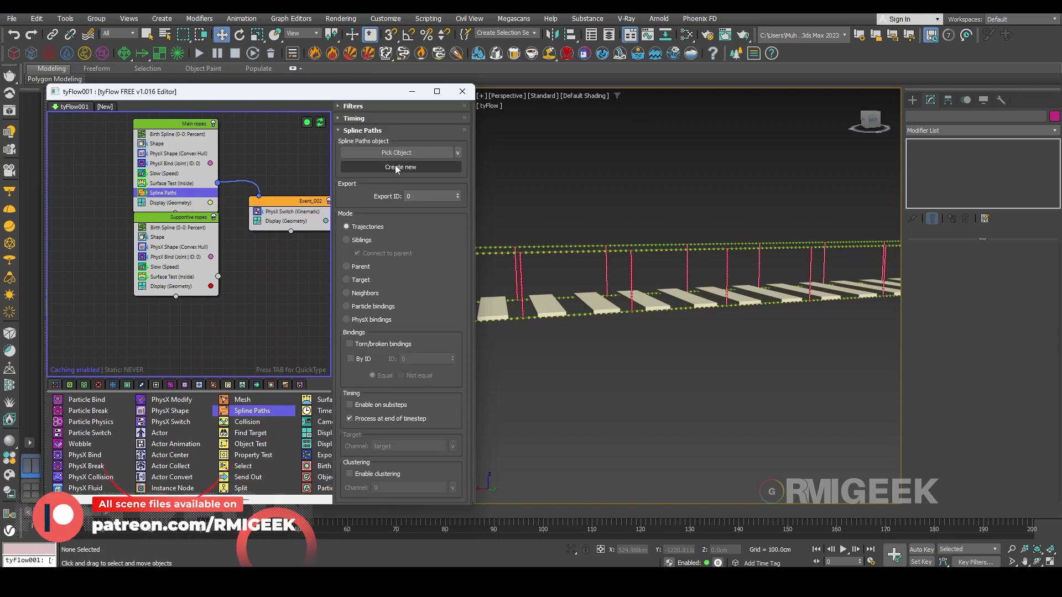
{"action": "left_click", "coordinate": [420, 168]}
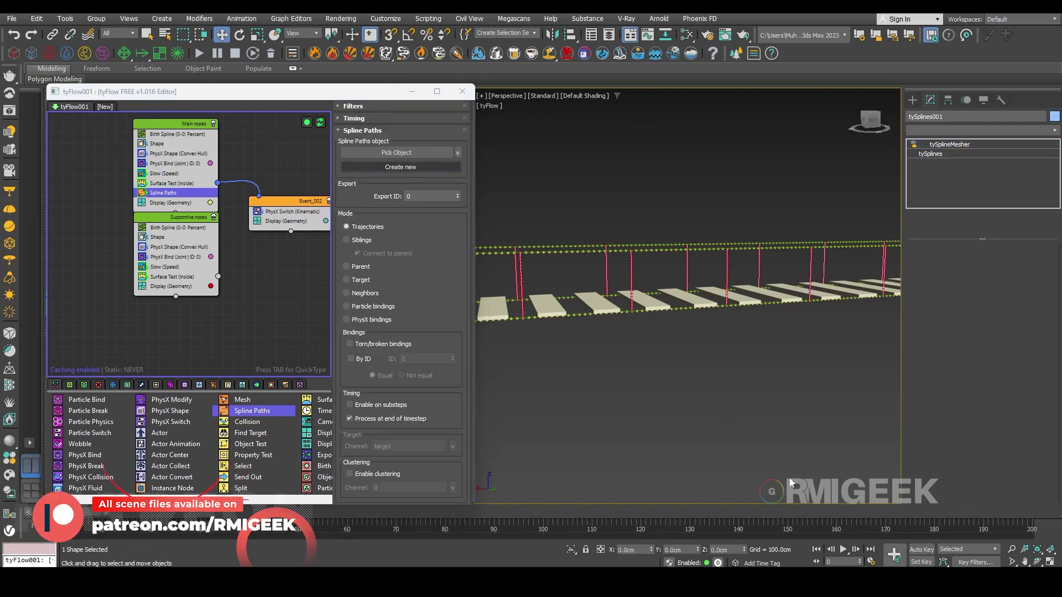
Enable viewport rendering for the new tySplines object and edit its radial thickness
{"action": "left_click", "coordinate": [931, 154]}
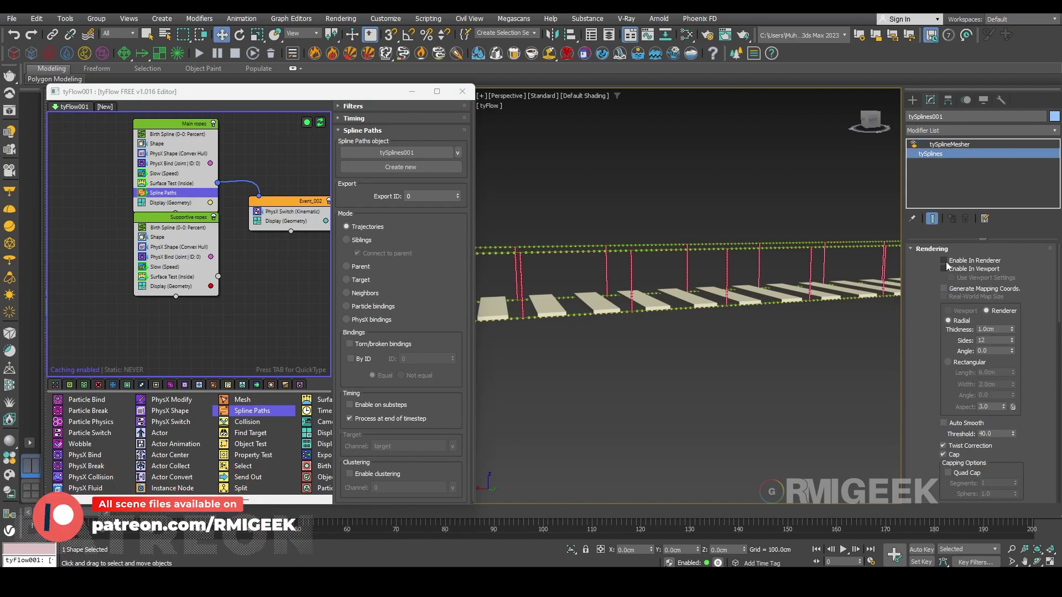
{"action": "left_click", "coordinate": [952, 270]}
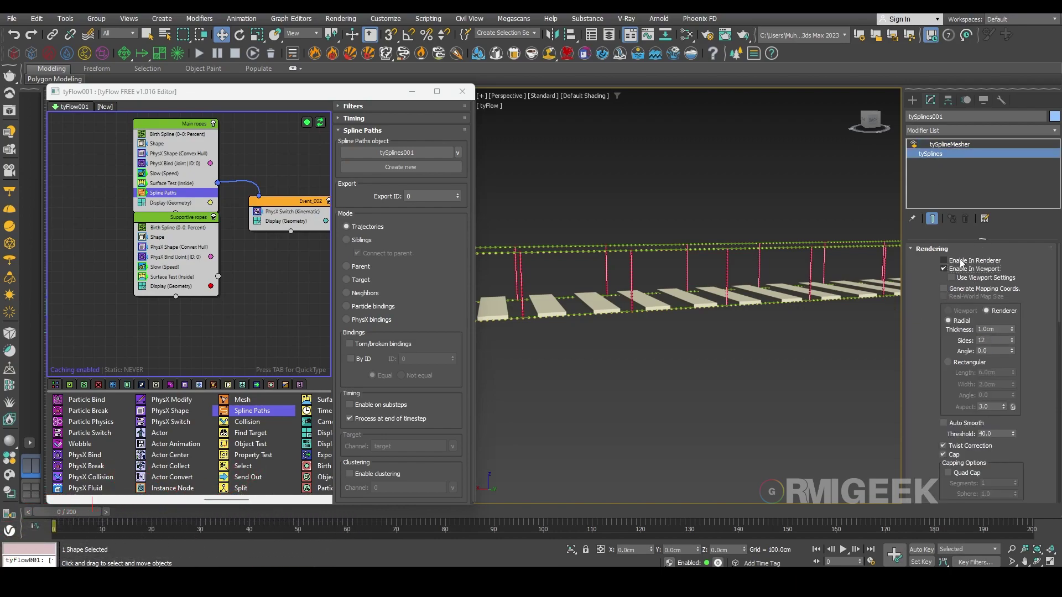
{"action": "left_click_drag", "start_coordinate": [1001, 329], "coordinate": [887, 326]}
{"action": "left_click", "coordinate": [702, 357]}
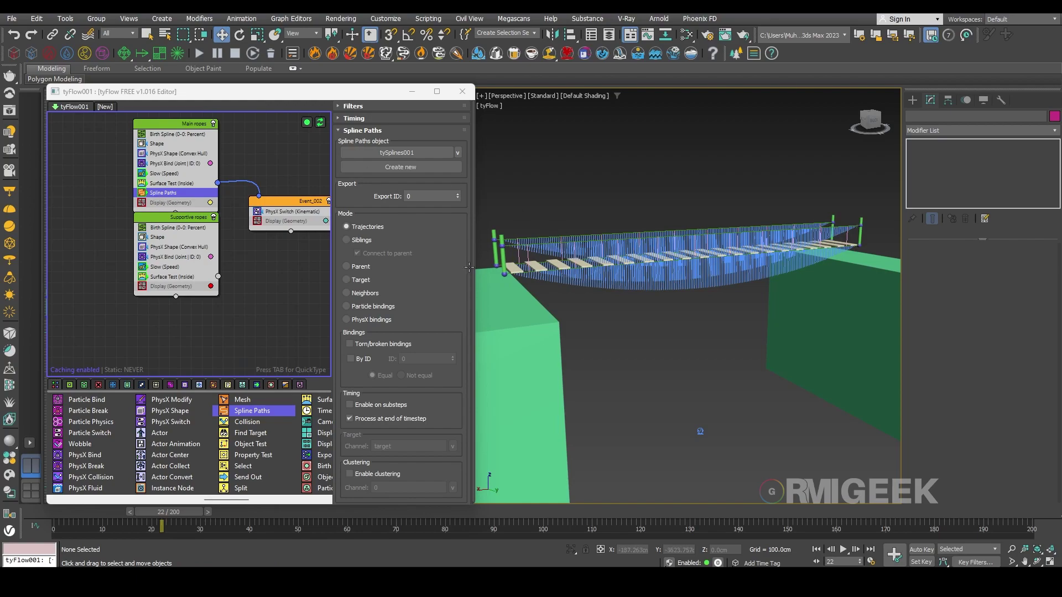
Set the mode of the Main ropes Spline Paths operator to PhysX bindings
{"action": "scroll", "coordinate": [607, 278], "scroll_direction": "up", "scroll_amount": 4}
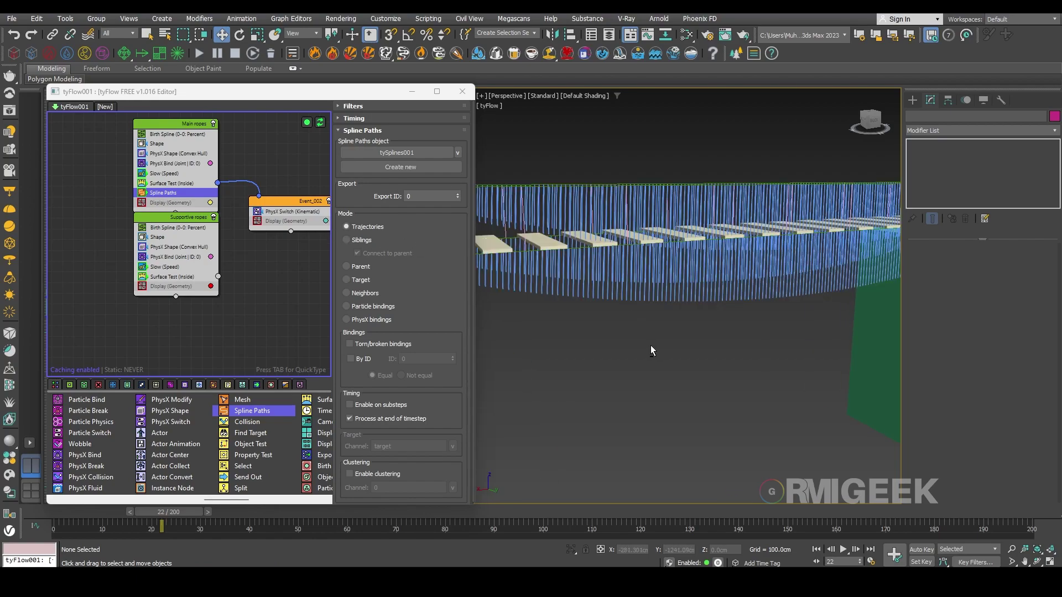
{"action": "middle_click_drag", "start_coordinate": [650, 346], "coordinate": [671, 352], "text": "alt"}
{"action": "middle_click_drag", "start_coordinate": [749, 365], "coordinate": [728, 376], "text": "alt"}
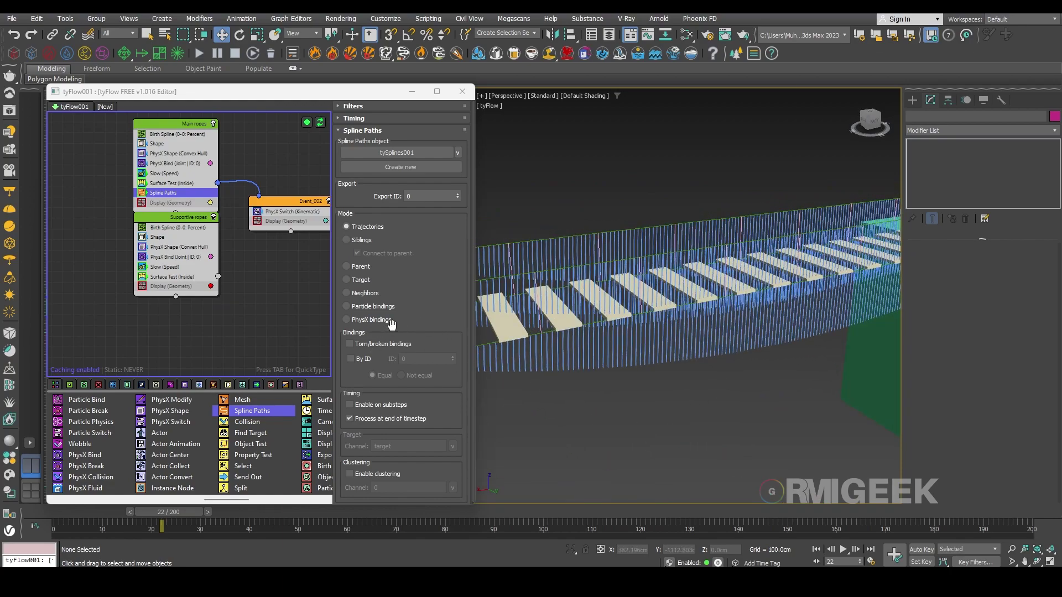
{"action": "left_click", "coordinate": [367, 321]}
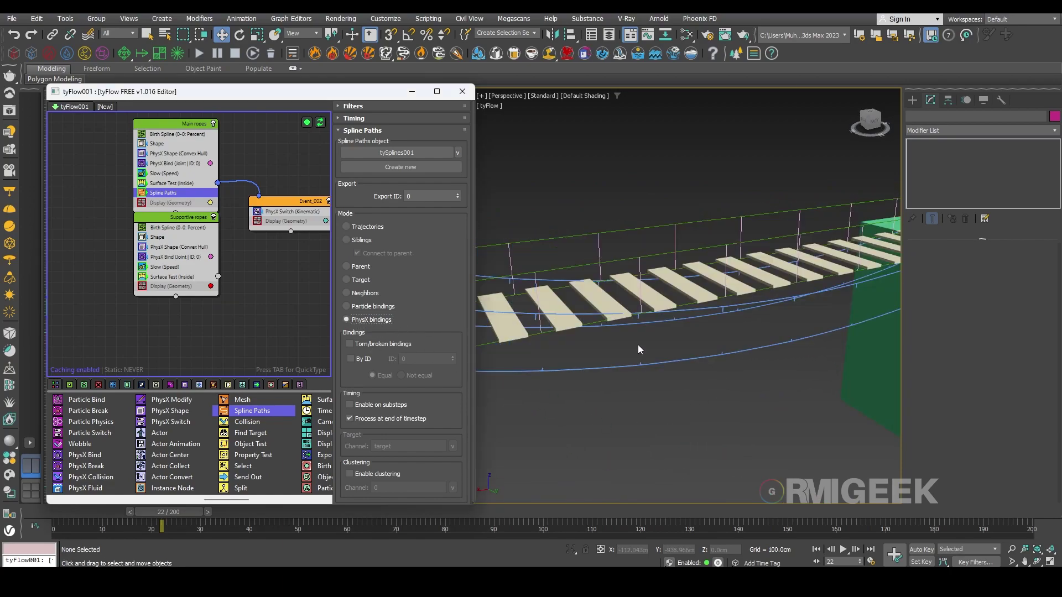
Copy the Main ropes Spline Paths operator into the Supportive ropes event, directly below Surface Test
{"action": "scroll", "coordinate": [653, 358], "scroll_direction": "up", "scroll_amount": 5}
{"action": "scroll", "coordinate": [785, 332], "scroll_direction": "down", "scroll_amount": 5}
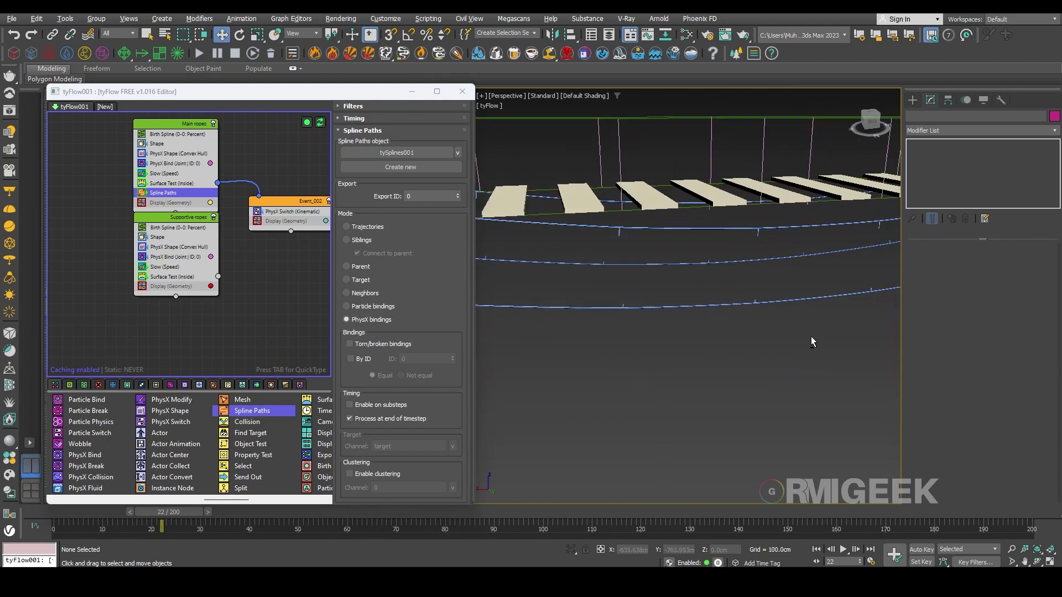
{"action": "mouse_move", "coordinate": [774, 333]}
{"action": "middle_mouse_down", "text": "alt"}
{"action": "mouse_move", "coordinate": [752, 336]}
{"action": "mouse_move", "coordinate": [775, 338]}
{"action": "middle_mouse_up", "text": "alt"}
{"action": "scroll", "coordinate": [752, 336], "scroll_direction": "down", "scroll_amount": 3}
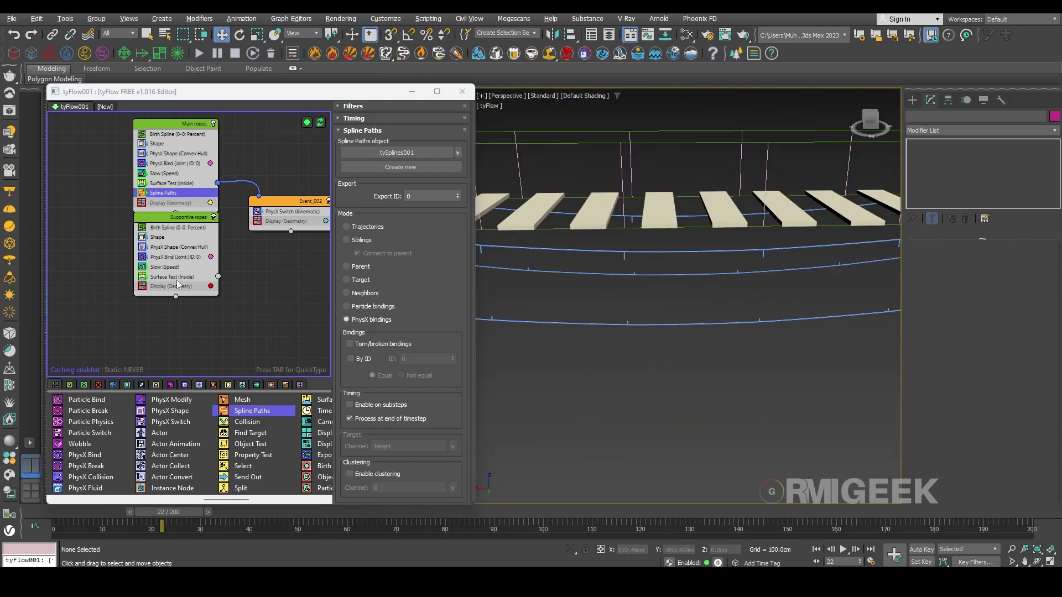
{"action": "left_click_drag", "start_coordinate": [184, 258], "coordinate": [181, 285]}
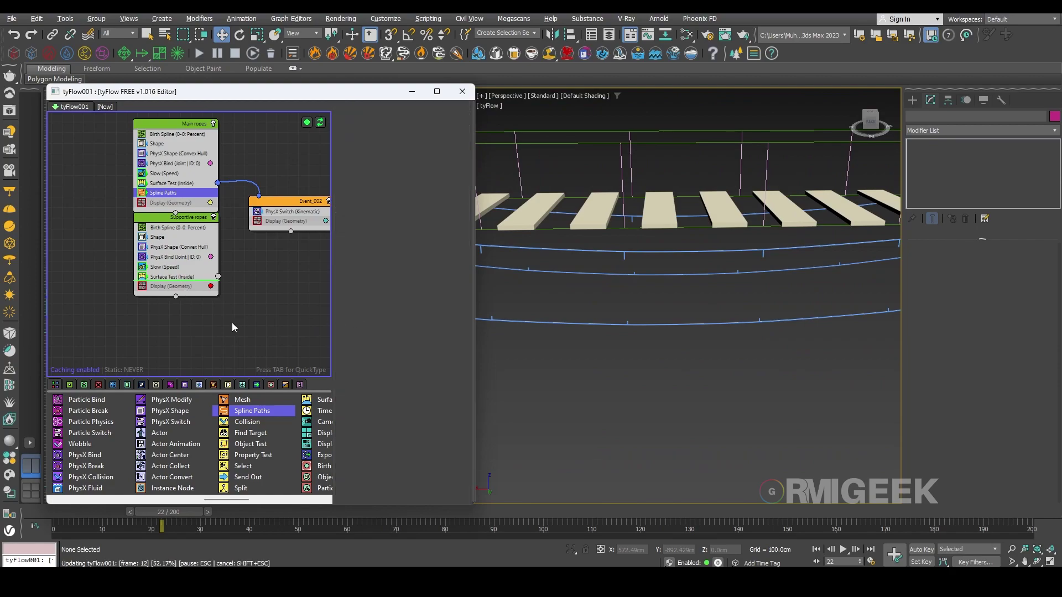
{"action": "left_click", "coordinate": [233, 323]}
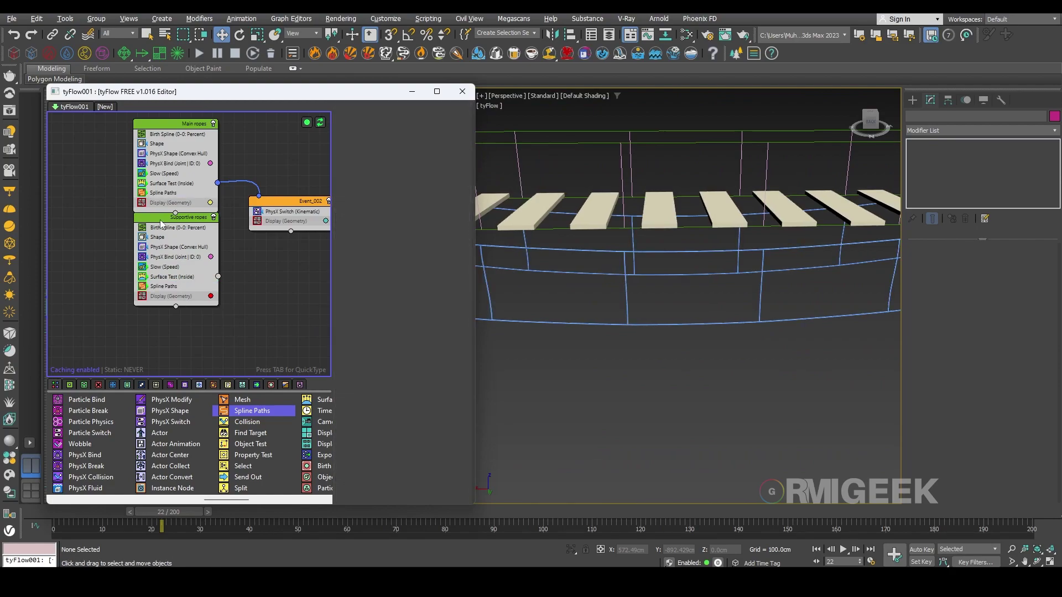
Move the Supportive ropes event clear of the Main ropes event and delete its Surface Test operator
{"action": "left_click_drag", "start_coordinate": [159, 222], "coordinate": [160, 253]}
{"action": "middle_click_drag", "start_coordinate": [280, 333], "coordinate": [269, 282]}
{"action": "left_click", "coordinate": [262, 280]}
{"action": "left_click", "coordinate": [170, 259]}
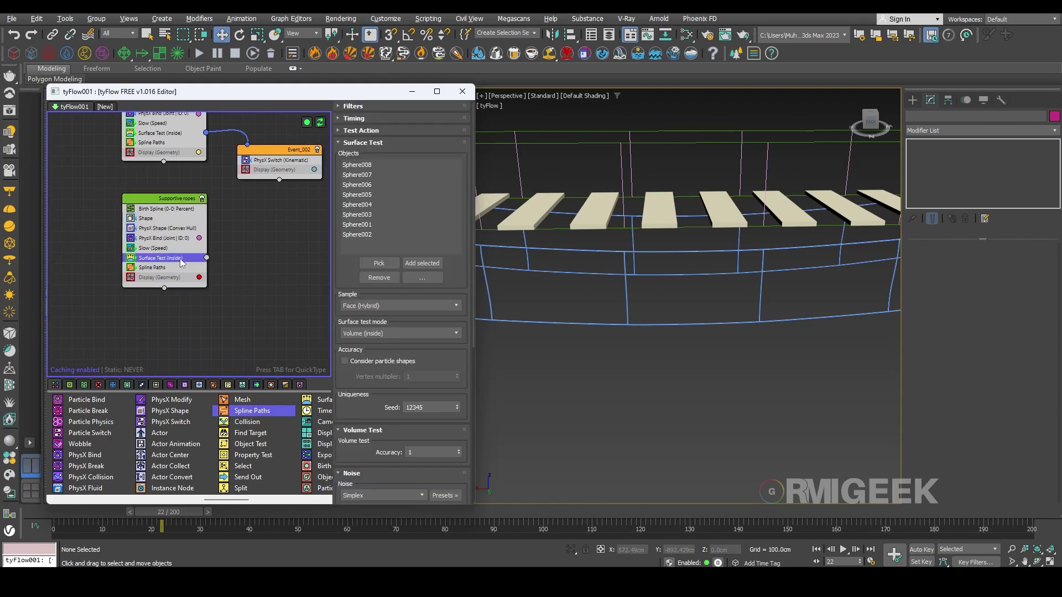
{"action": "middle_click_drag", "start_coordinate": [242, 278], "coordinate": [229, 278]}
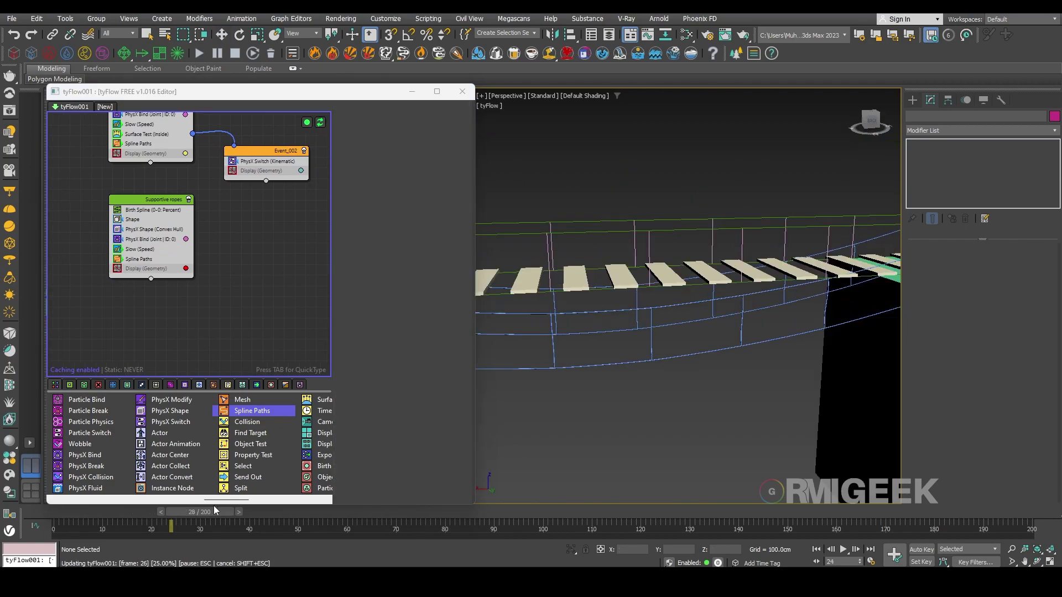
Return the simulation timeline to frame 0
{"action": "left_click_drag", "start_coordinate": [213, 509], "coordinate": [52, 518]}
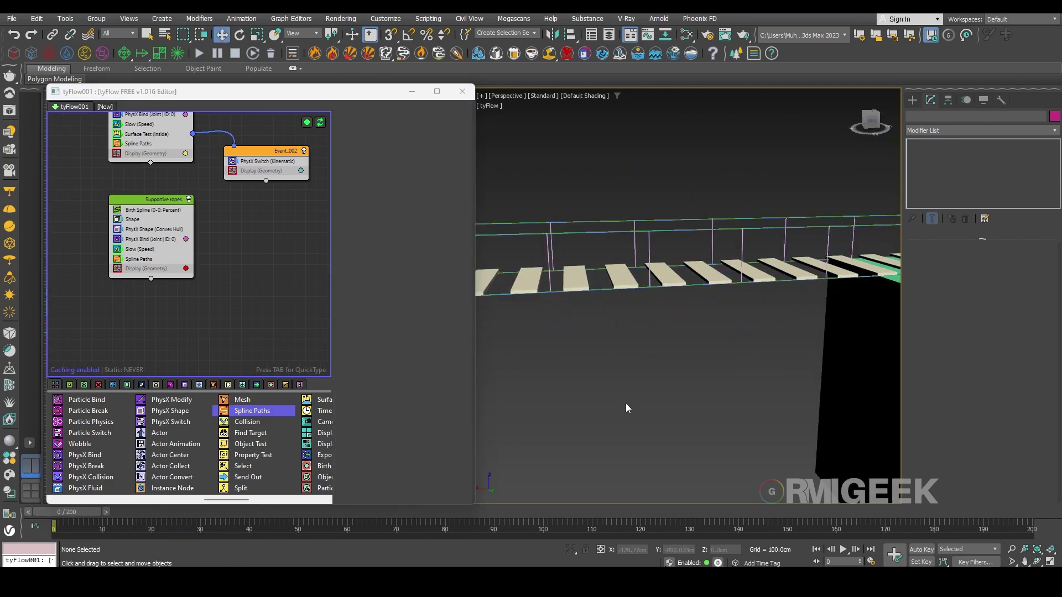
{"action": "scroll", "coordinate": [622, 403], "scroll_direction": "down", "scroll_amount": 4}
{"action": "middle_click_drag", "start_coordinate": [622, 403], "coordinate": [653, 355], "text": "alt"}
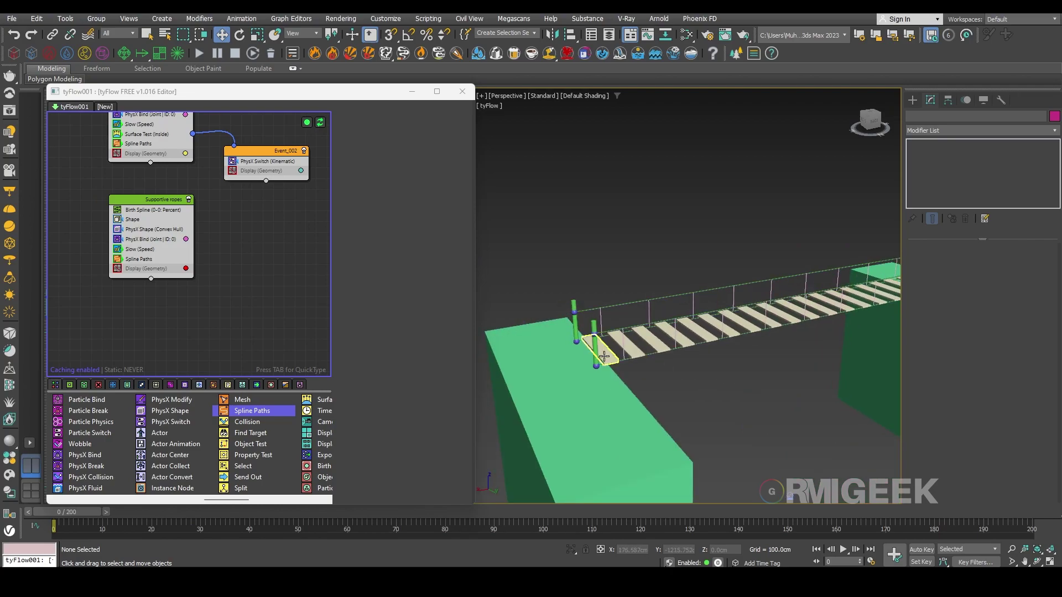
{"action": "middle_click_drag", "start_coordinate": [838, 401], "coordinate": [745, 388], "text": "alt"}
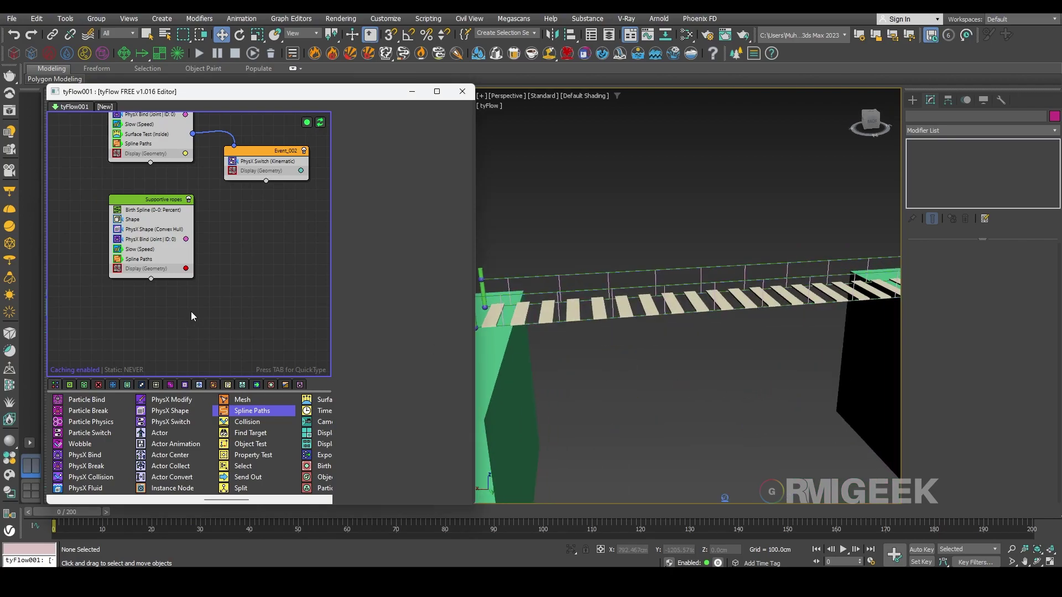
Create a new event with a Birth Objects operator below the Supportive ropes event
{"action": "middle_click_drag", "start_coordinate": [169, 322], "coordinate": [218, 272]}
{"action": "scroll", "coordinate": [102, 421], "scroll_direction": "up", "scroll_amount": 4}
{"action": "left_click_drag", "start_coordinate": [87, 454], "coordinate": [185, 272]}
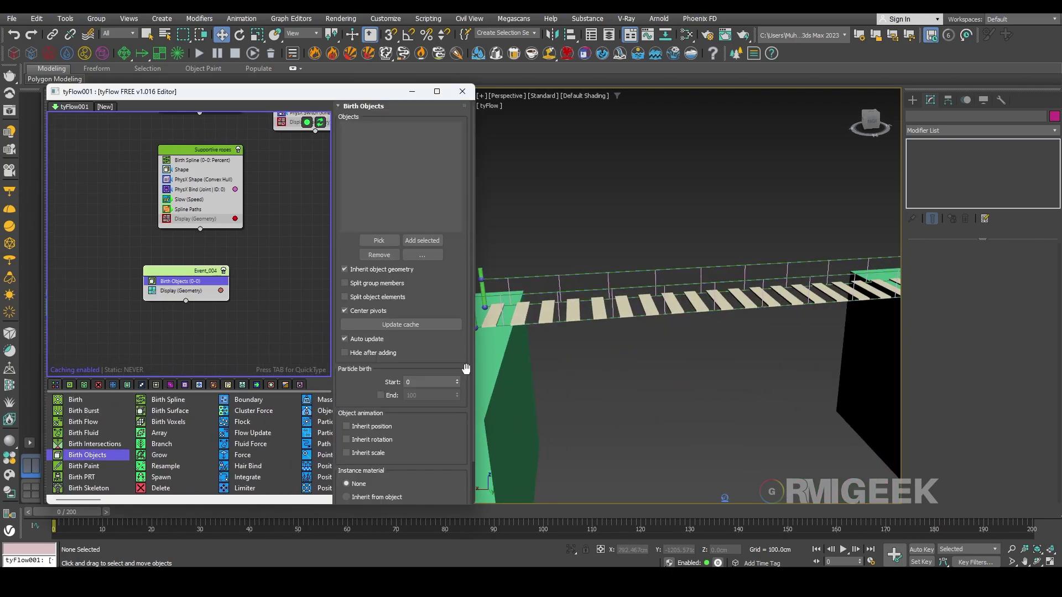
{"action": "scroll", "coordinate": [568, 382], "scroll_direction": "down", "scroll_amount": 2}
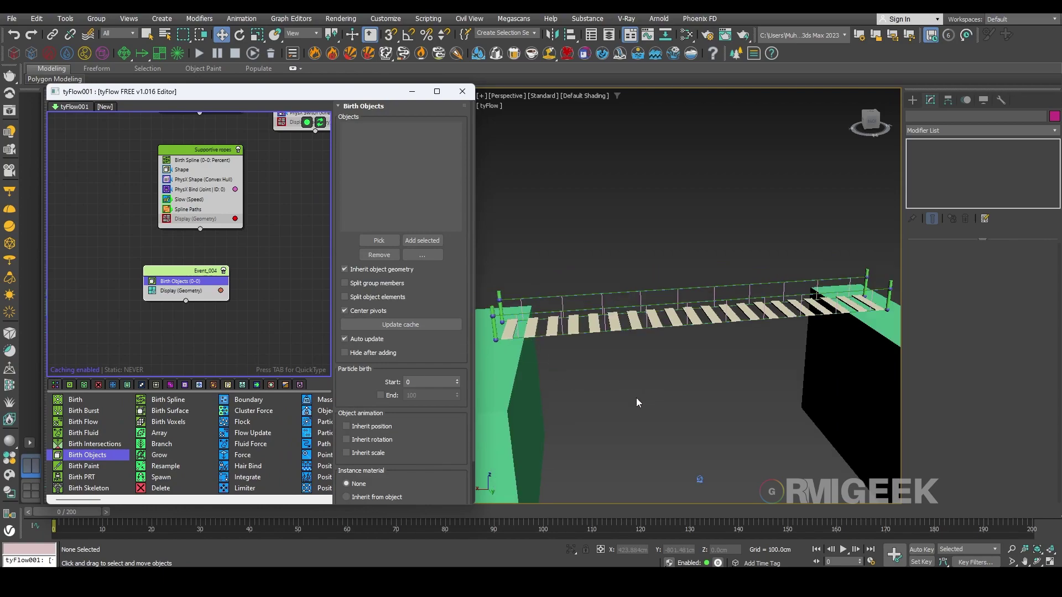
Select all the bridge planks and add them to the Birth Objects operator's object list in Event_004
{"action": "left_click", "coordinate": [636, 330], "text": "ctrl"}
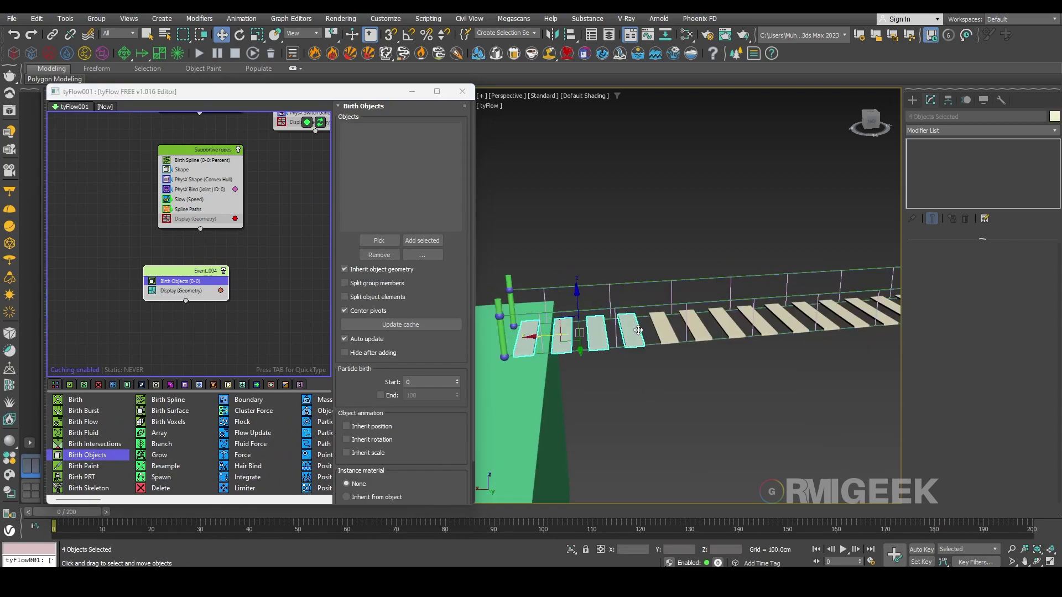
{"action": "left_click", "coordinate": [665, 329], "text": "ctrl"}
{"action": "left_click", "coordinate": [693, 325], "text": "ctrl"}
{"action": "left_click", "coordinate": [728, 324], "text": "ctrl"}
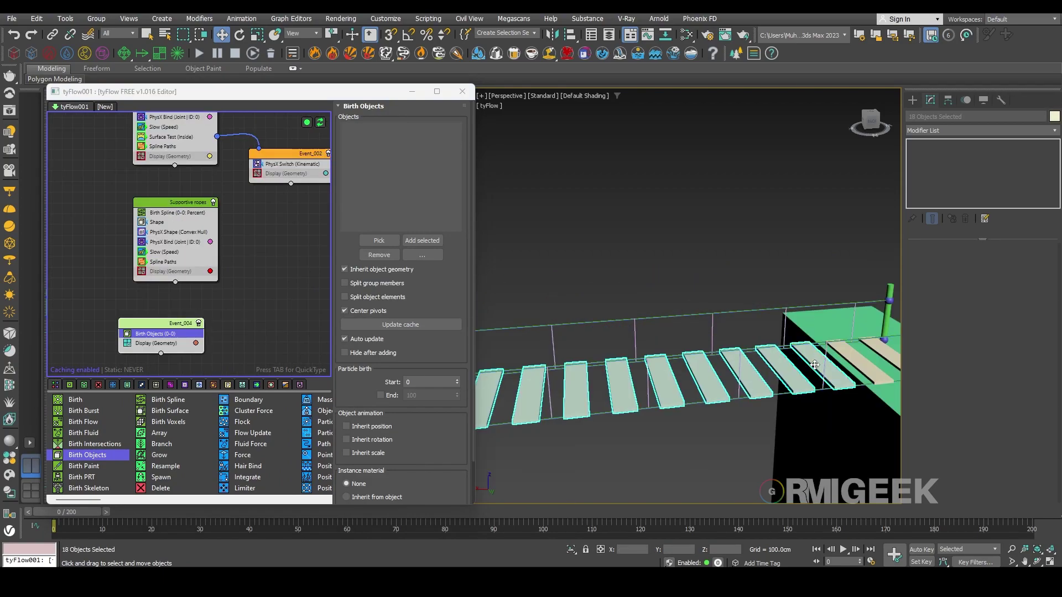
{"action": "left_click", "coordinate": [814, 364], "text": "ctrl"}
{"action": "left_click", "coordinate": [855, 365], "text": "ctrl"}
{"action": "middle_click_drag", "start_coordinate": [736, 354], "coordinate": [757, 312]}
{"action": "left_click_drag", "start_coordinate": [161, 324], "coordinate": [171, 309]}
{"action": "left_click", "coordinate": [408, 242]}
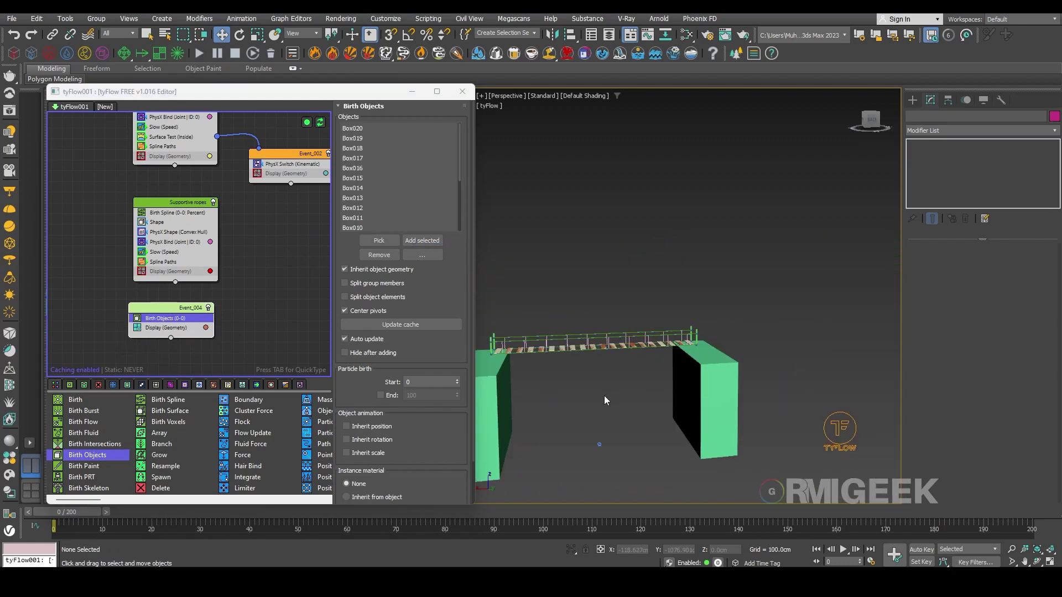
Hide the original planks and rope splines, leaving the two cliff blocks and the green posts visible
{"action": "left_click", "coordinate": [592, 420]}
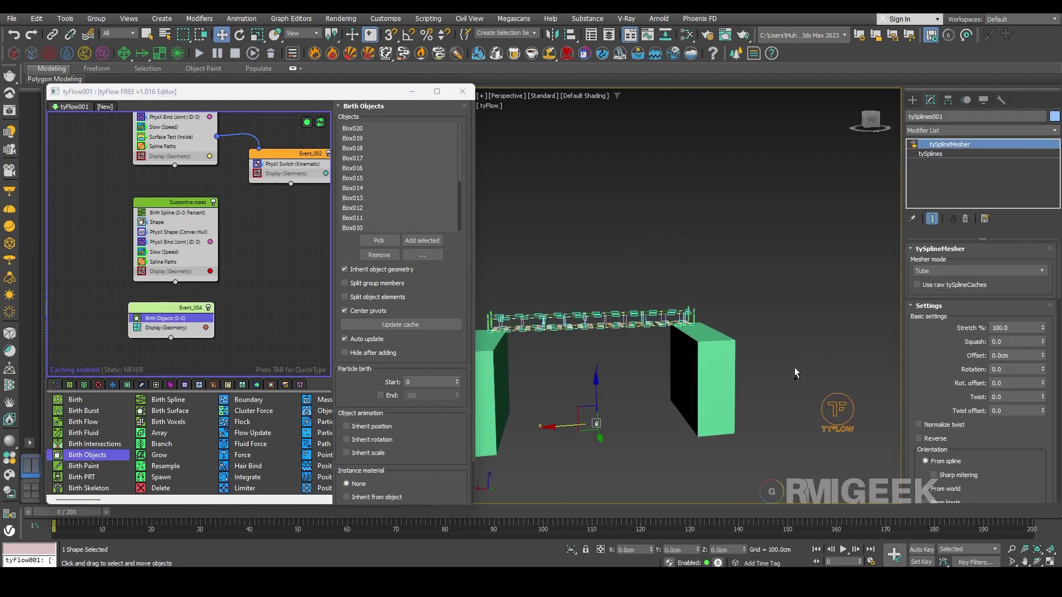
{"action": "left_click", "coordinate": [826, 405], "text": "ctrl"}
{"action": "left_click", "coordinate": [684, 372], "text": "ctrl"}
{"action": "left_click", "coordinate": [498, 384], "text": "ctrl"}
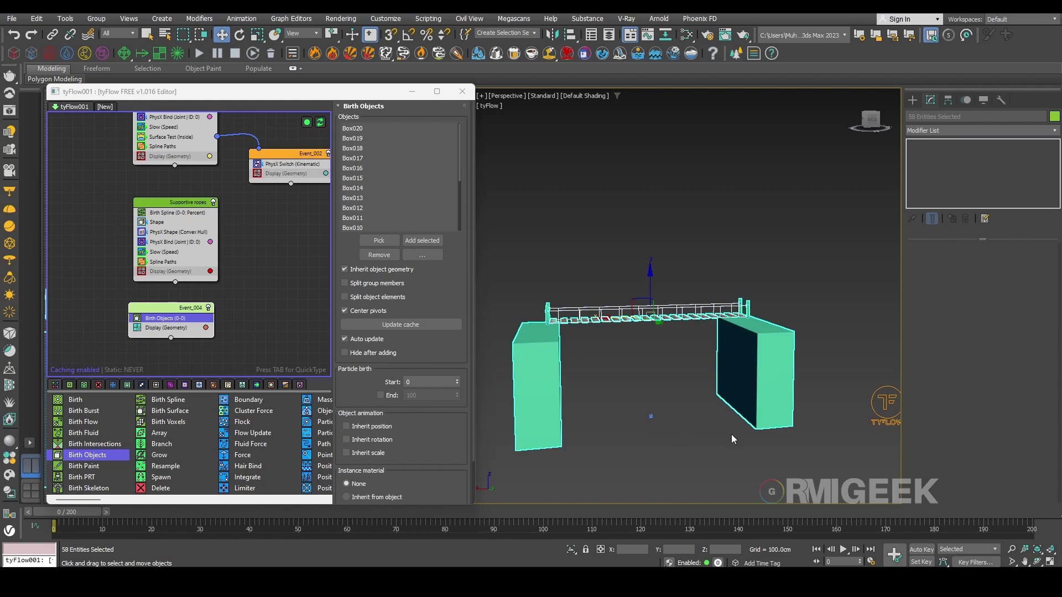
{"action": "left_click", "coordinate": [781, 370], "text": "alt"}
{"action": "left_click", "coordinate": [546, 387], "text": "ctrl"}
{"action": "right_click", "coordinate": [669, 402]}
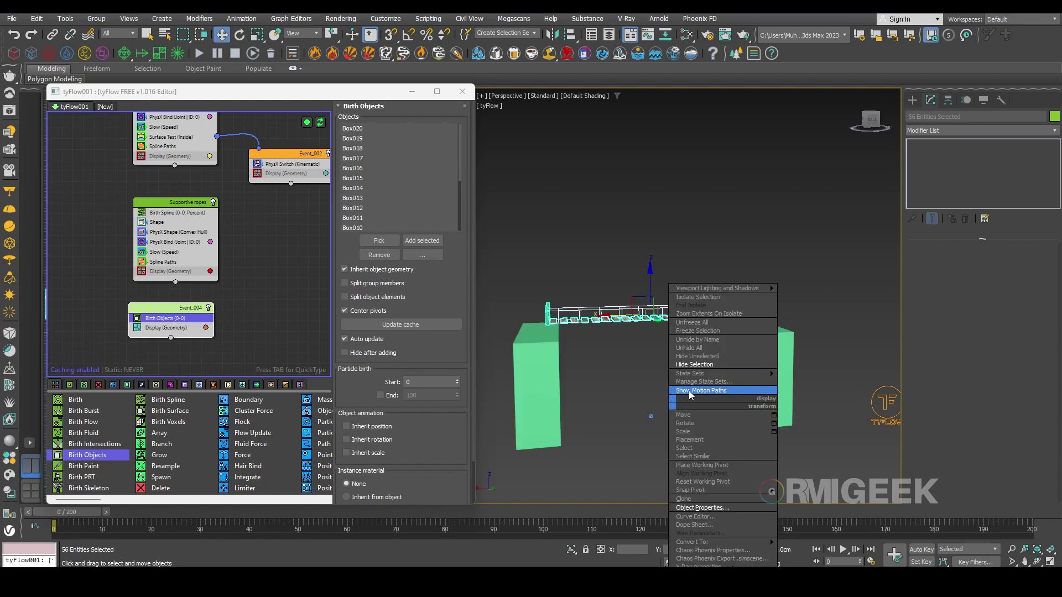
{"action": "left_click", "coordinate": [719, 366]}
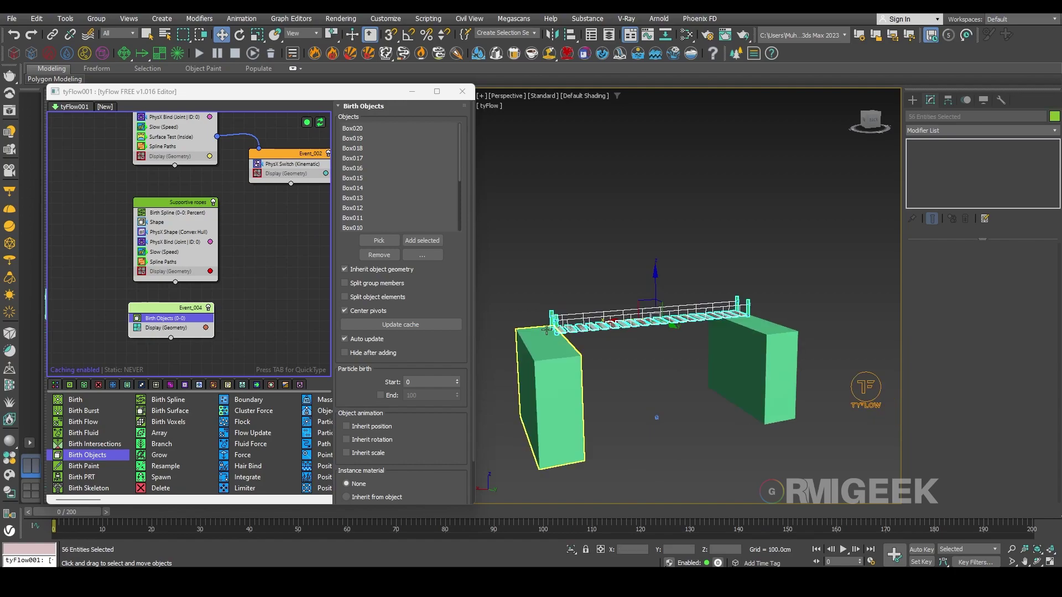
{"action": "scroll", "coordinate": [545, 326], "scroll_direction": "up", "scroll_amount": 6}
{"action": "right_click", "coordinate": [596, 405]}
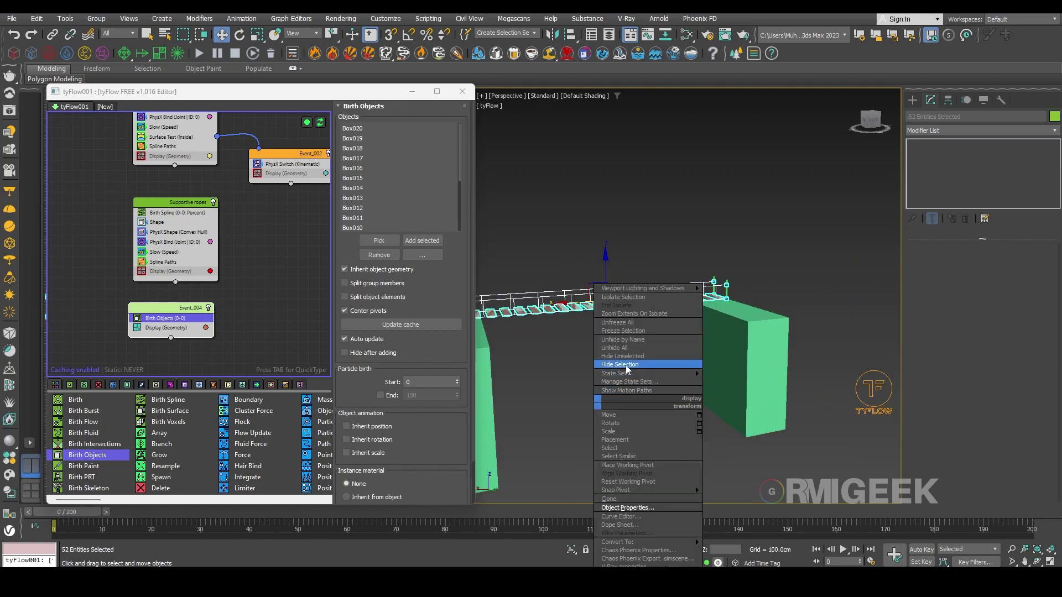
{"action": "left_click", "coordinate": [626, 366]}
Add a PhysX Shape operator to Event_004 directly below Birth Objects
{"action": "middle_click_drag", "start_coordinate": [600, 440], "coordinate": [666, 433]}
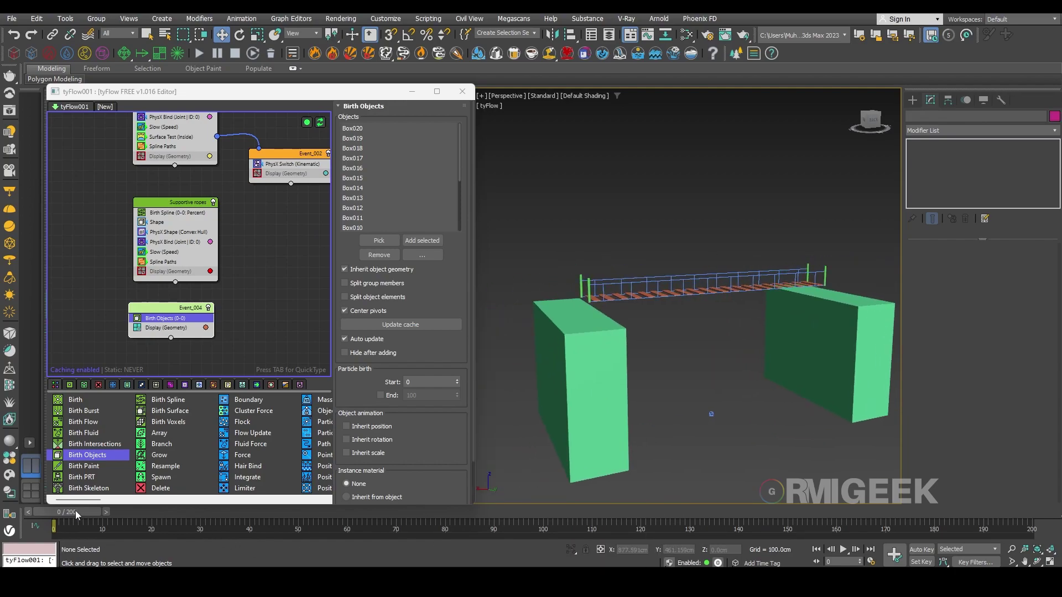
{"action": "mouse_move", "coordinate": [80, 512]}
{"action": "left_mouse_down"}
{"action": "mouse_move", "coordinate": [208, 513]}
{"action": "mouse_move", "coordinate": [79, 513]}
{"action": "left_mouse_up"}
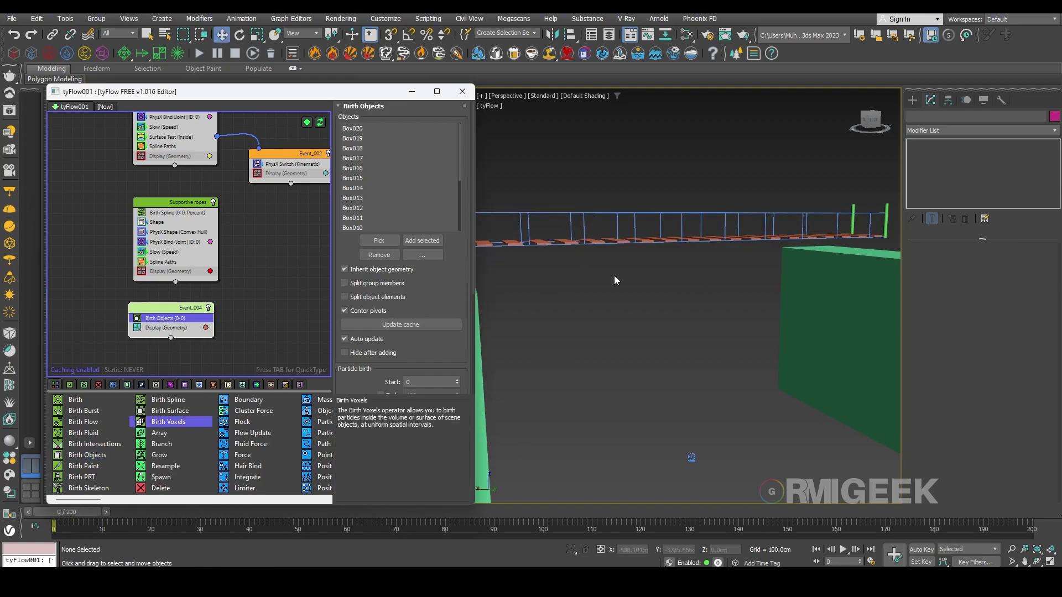
{"action": "middle_click_drag", "start_coordinate": [615, 279], "coordinate": [585, 326], "text": "alt"}
{"action": "scroll", "coordinate": [623, 351], "scroll_direction": "up", "scroll_amount": 8}
{"action": "scroll", "coordinate": [692, 326], "scroll_direction": "down", "scroll_amount": 4}
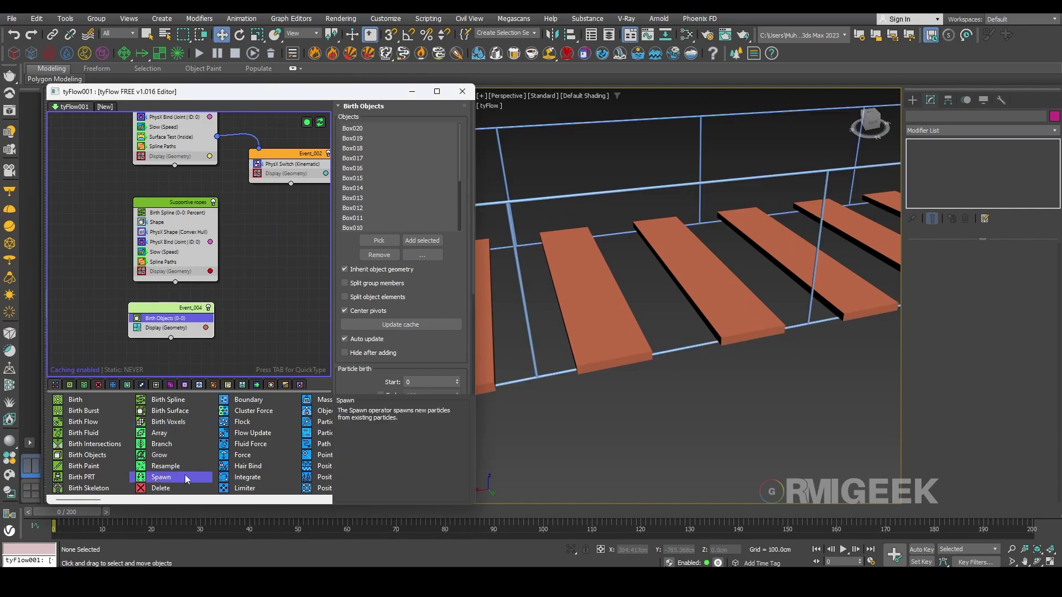
{"action": "scroll", "coordinate": [185, 475], "scroll_direction": "down", "scroll_amount": 5}
{"action": "scroll", "coordinate": [186, 479], "scroll_direction": "down", "scroll_amount": 3}
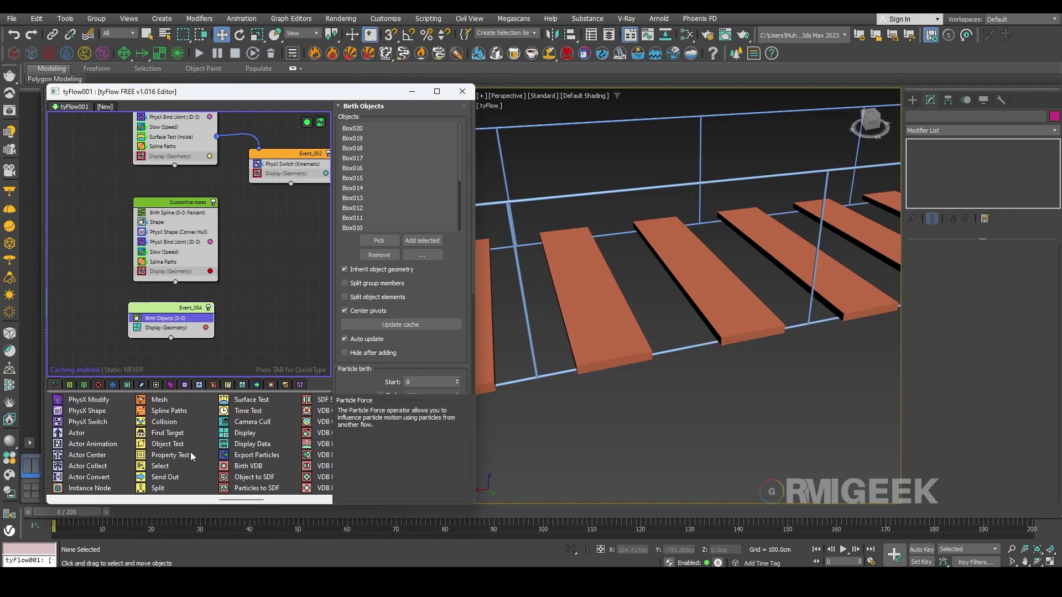
{"action": "left_click_drag", "start_coordinate": [101, 411], "coordinate": [221, 326]}
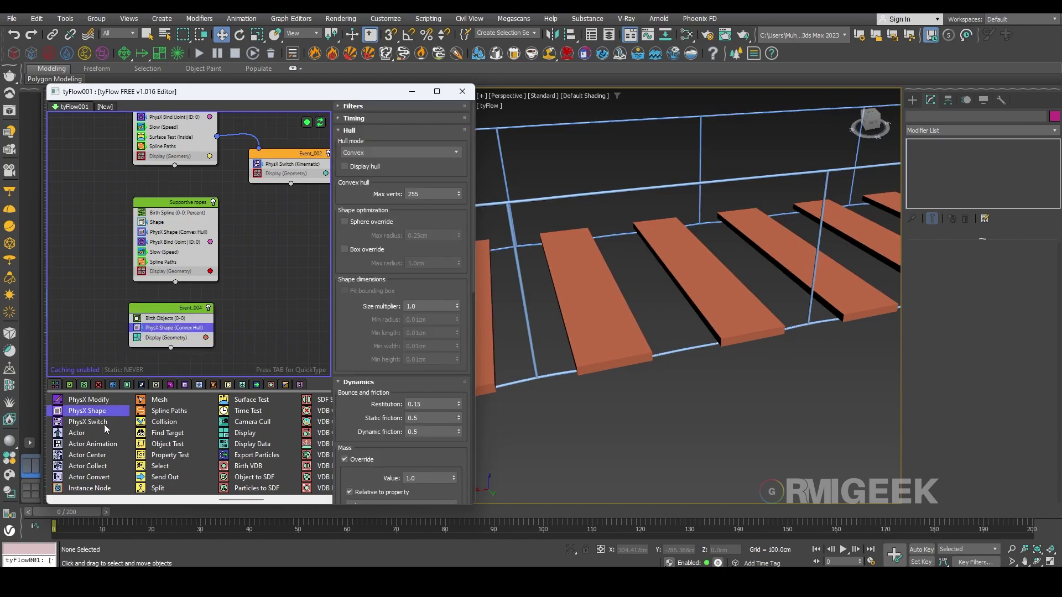
Add a PhysX Bind operator below PhysX Shape in Event_004 and set its bind mode to Rigid (joint)
{"action": "scroll", "coordinate": [107, 437], "scroll_direction": "up", "scroll_amount": 3}
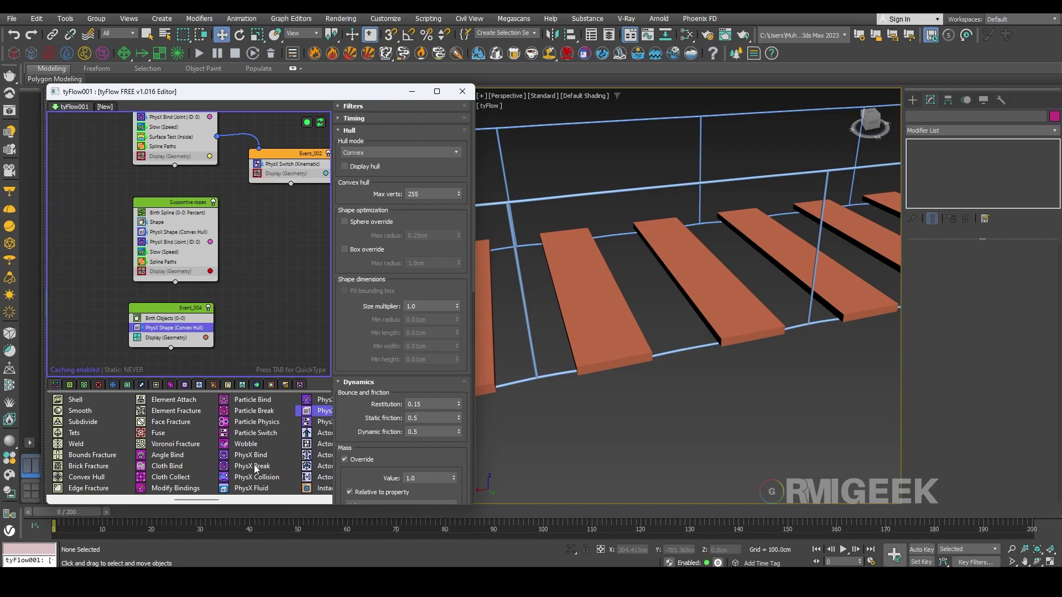
{"action": "left_click_drag", "start_coordinate": [252, 455], "coordinate": [171, 334]}
{"action": "left_click", "coordinate": [399, 152]}
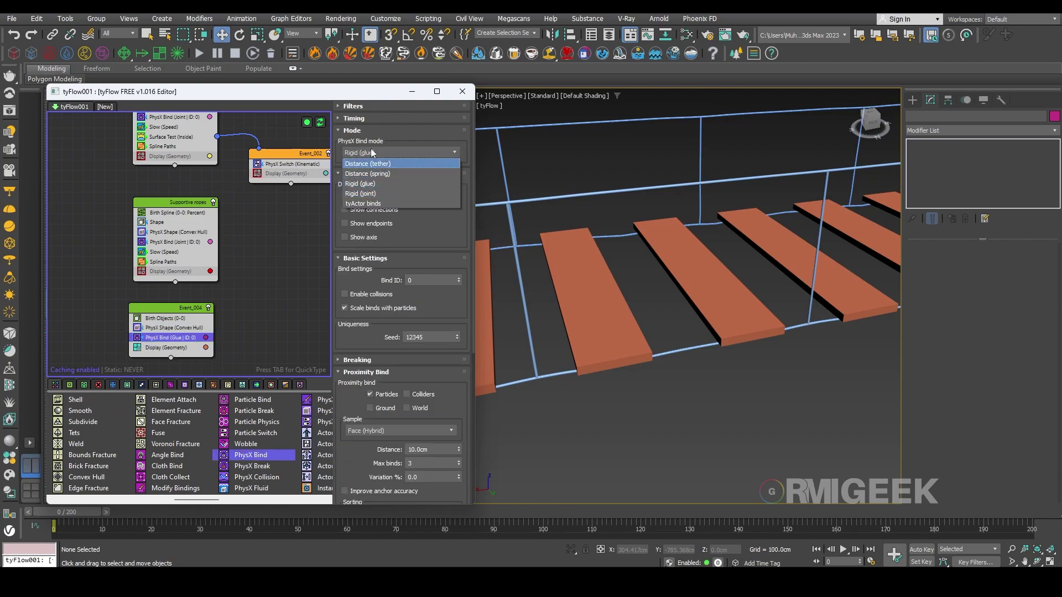
{"action": "left_click", "coordinate": [383, 193]}
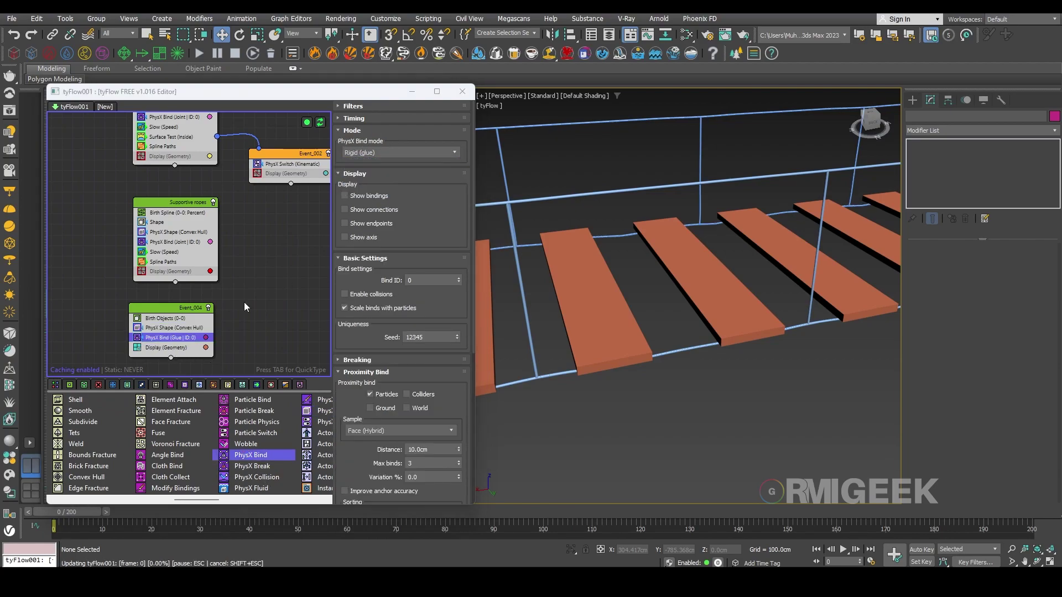
{"action": "left_click", "coordinate": [277, 304]}
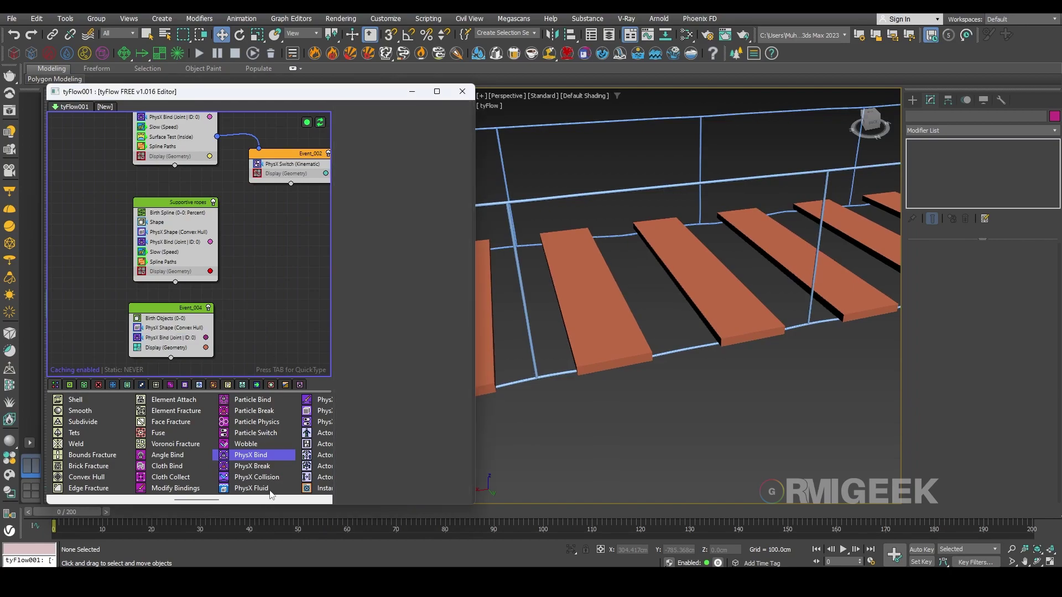
Preview the simulation at frame 59 and inspect how the ropes and planks behave between the cliffs
{"action": "left_click", "coordinate": [343, 516]}
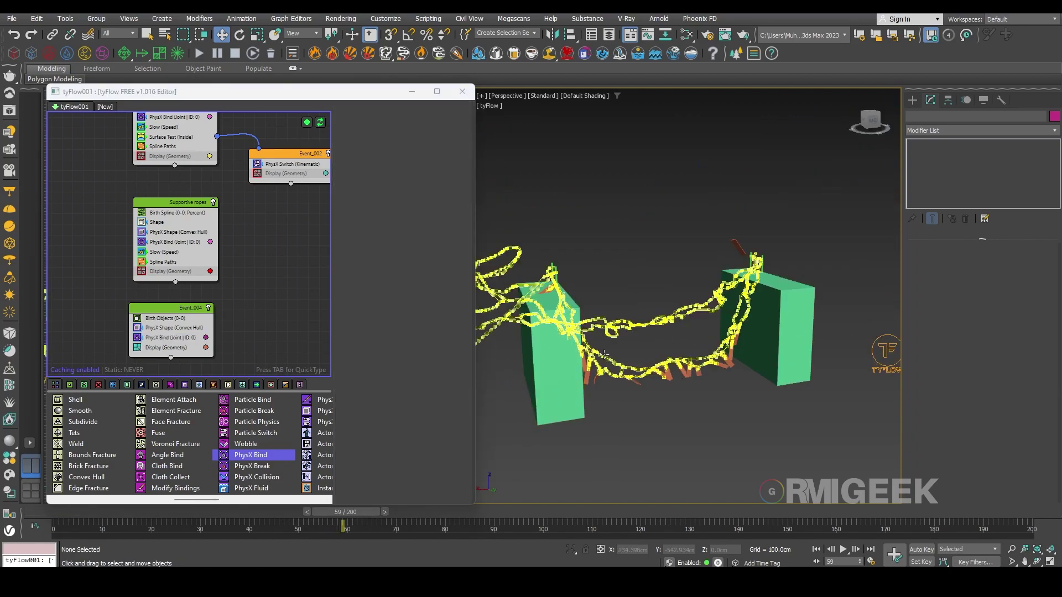
{"action": "middle_click_drag", "start_coordinate": [604, 353], "coordinate": [583, 319]}
{"action": "middle_click_drag", "start_coordinate": [547, 377], "coordinate": [634, 380]}
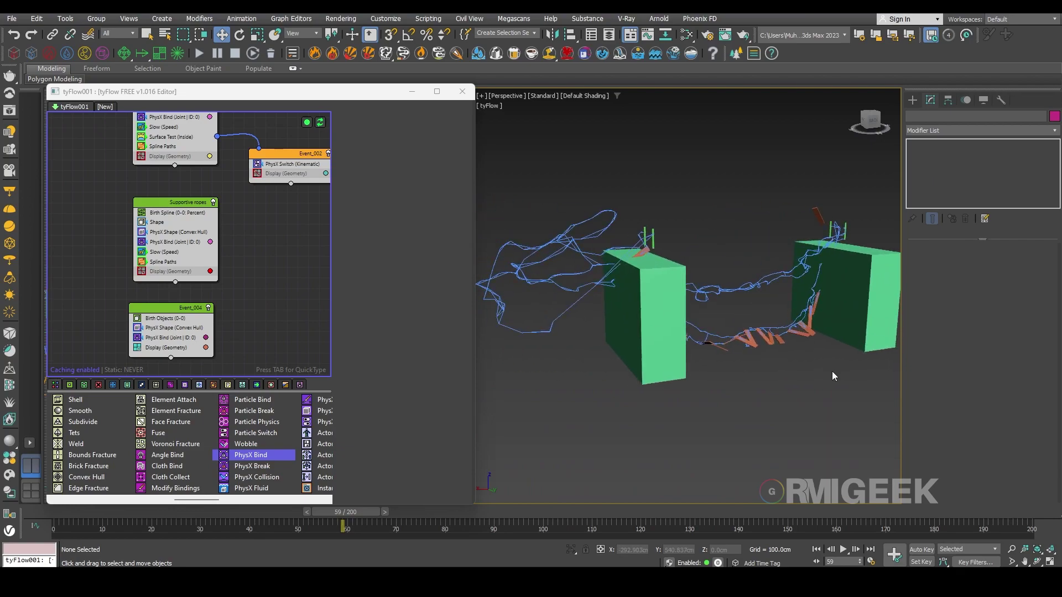
{"action": "scroll", "coordinate": [713, 324], "scroll_direction": "up", "scroll_amount": 4}
{"action": "middle_click_drag", "start_coordinate": [763, 329], "coordinate": [628, 387]}
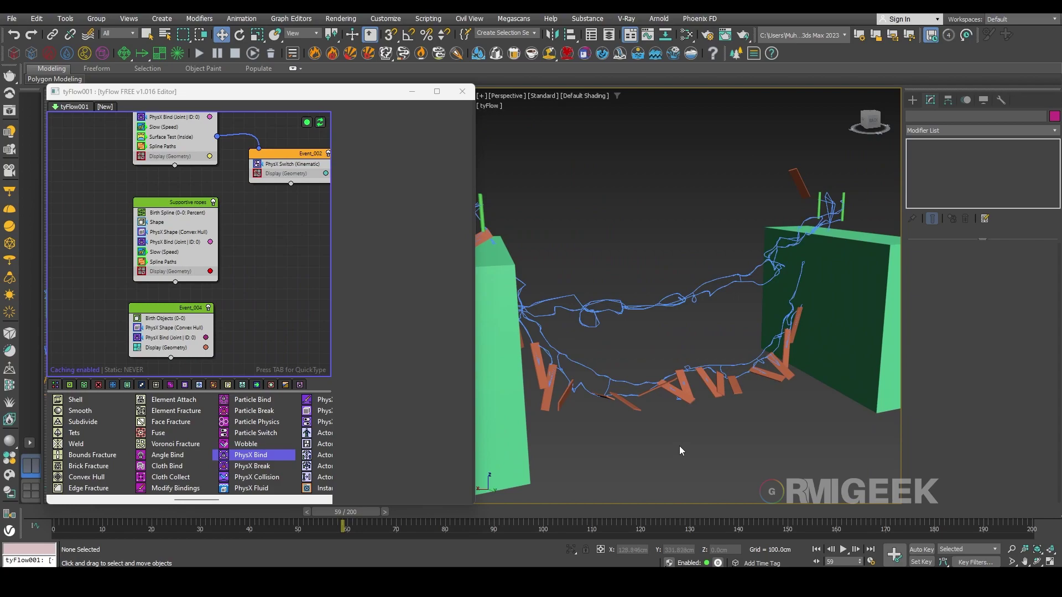
Copy the Main ropes Slow operator into Event_004 below PhysX Bind and rename the event Planks
{"action": "left_click", "coordinate": [158, 127]}
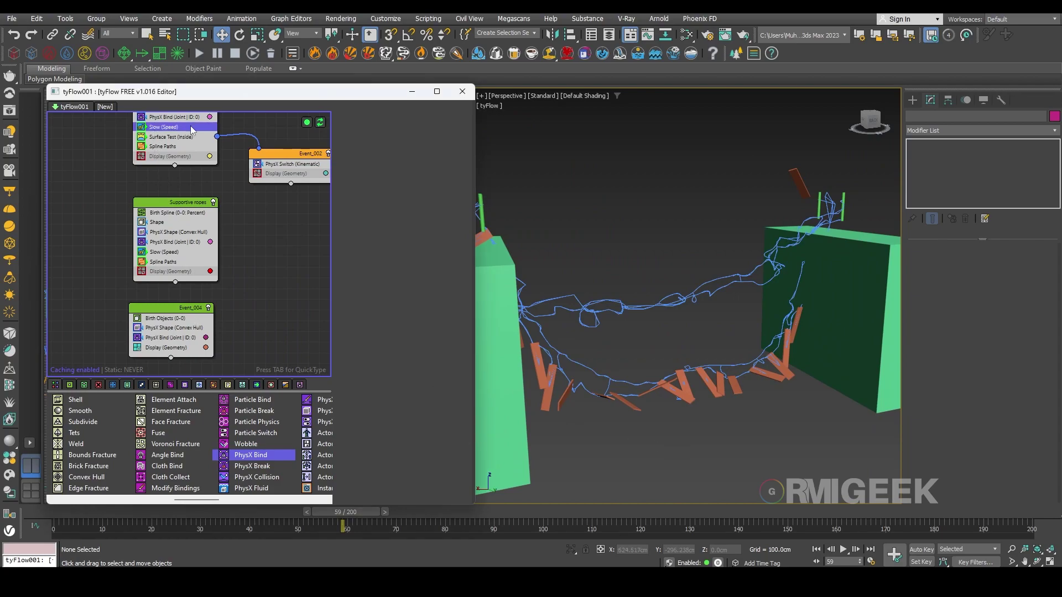
{"action": "left_click_drag", "start_coordinate": [157, 128], "coordinate": [161, 311], "text": "shift"}
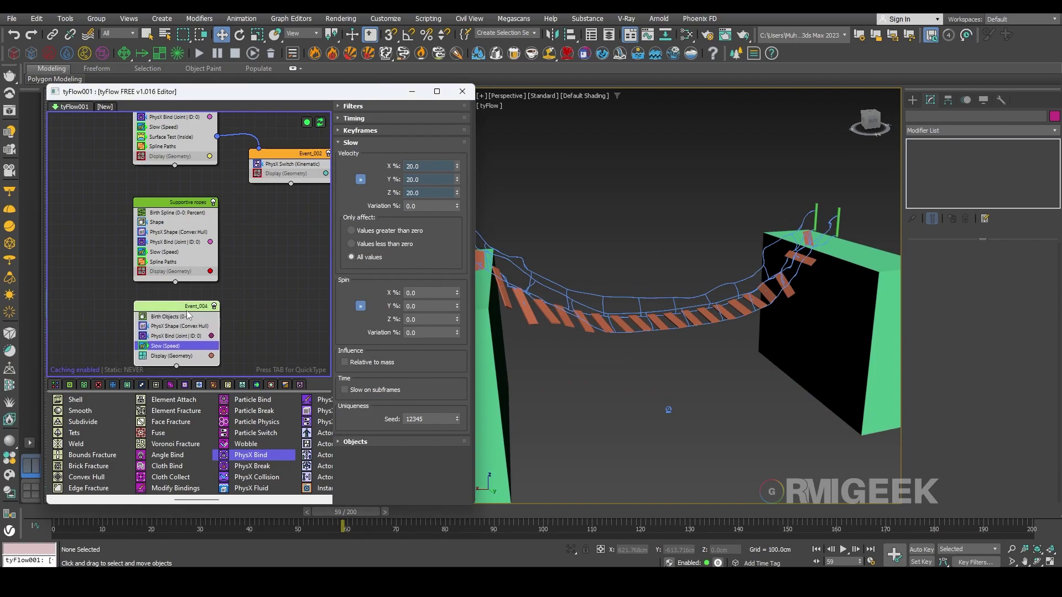
{"action": "right_click", "coordinate": [188, 311]}
{"action": "left_click", "coordinate": [224, 367]}
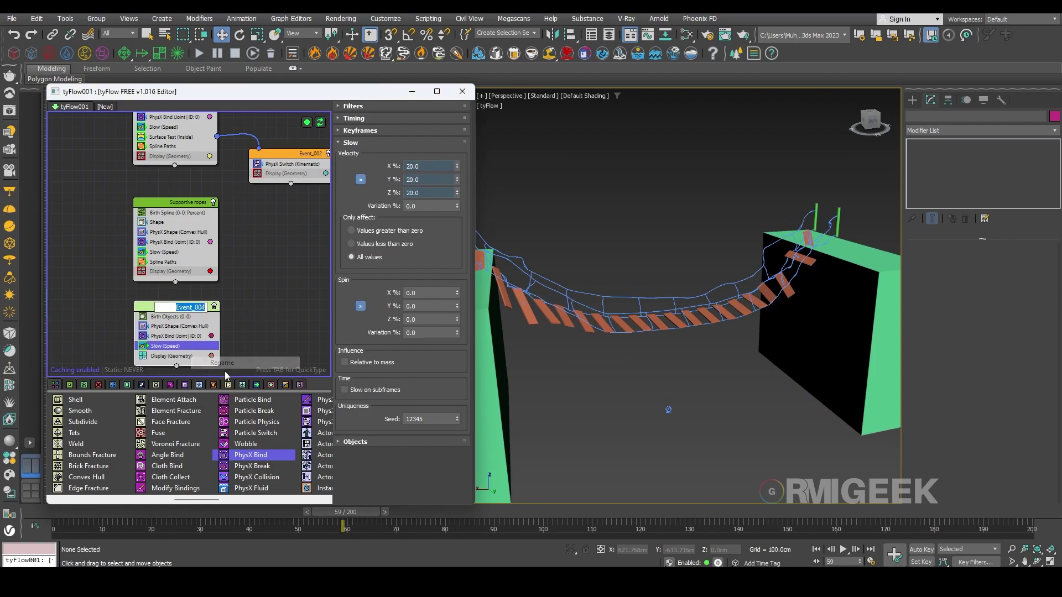
{"action": "type", "text": "Planks"}
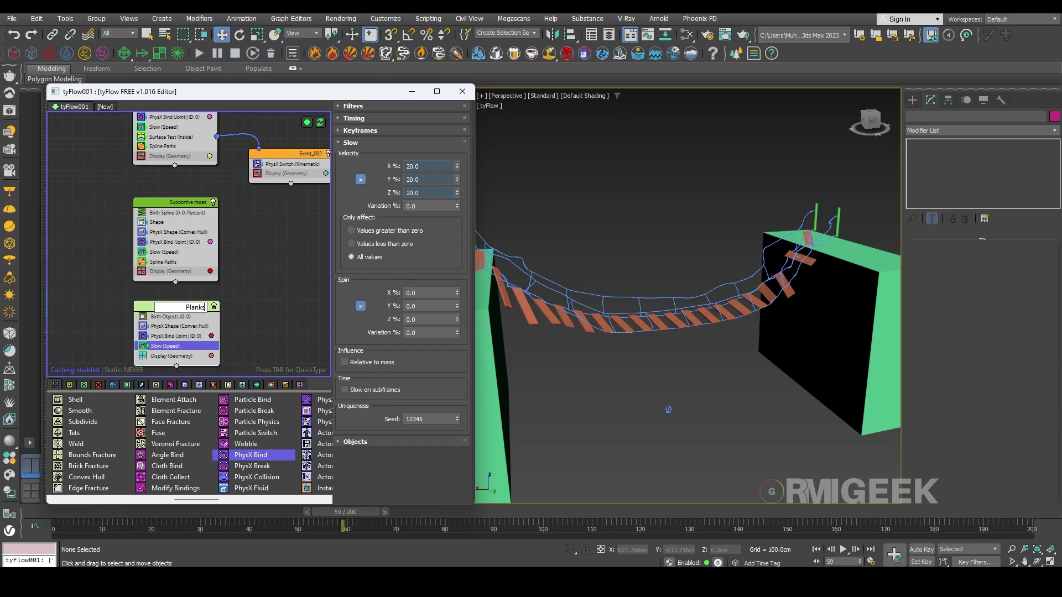
{"action": "key", "text": "Return"}
Examine the simulated bridge from several angles, checking how the planks are attached to the ropes
{"action": "scroll", "coordinate": [638, 294], "scroll_direction": "up", "scroll_amount": 3}
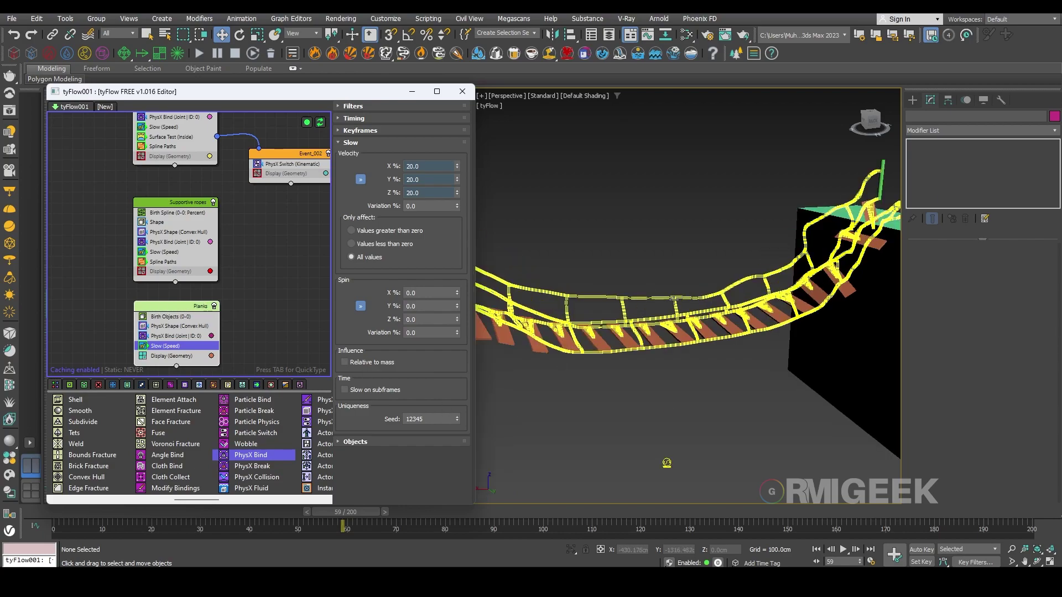
{"action": "middle_click_drag", "start_coordinate": [720, 387], "coordinate": [699, 385], "text": "alt"}
{"action": "middle_click_drag", "start_coordinate": [682, 306], "coordinate": [664, 367], "text": "alt"}
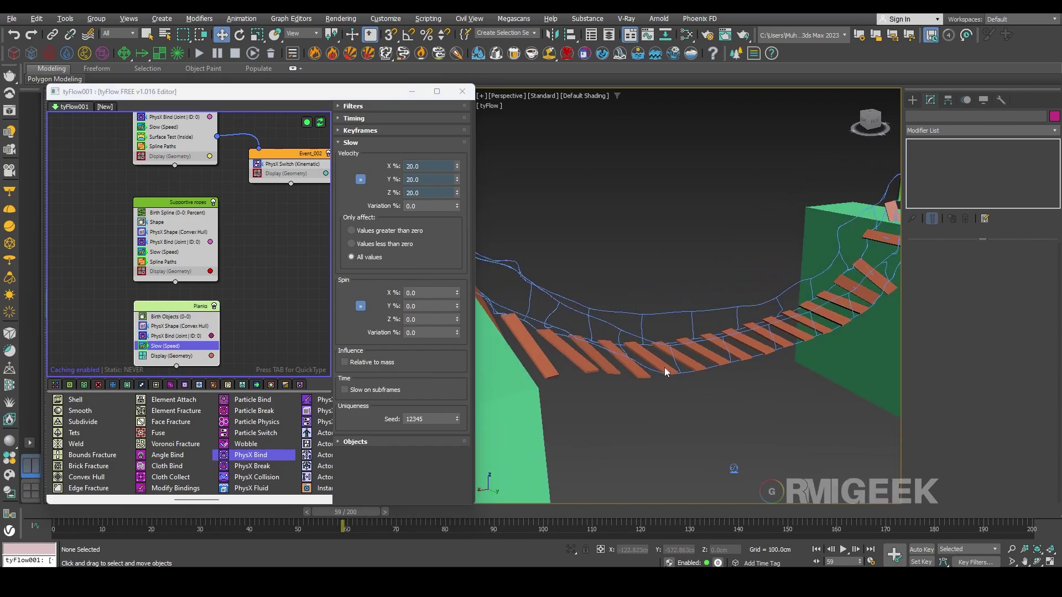
{"action": "middle_click_drag", "start_coordinate": [705, 419], "coordinate": [709, 420], "text": "alt"}
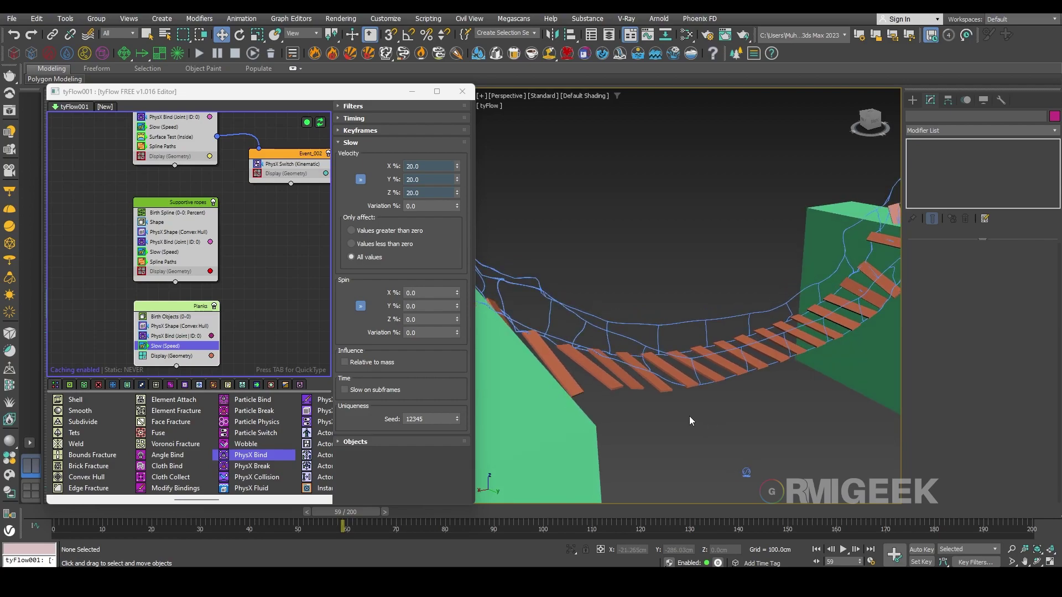
{"action": "scroll", "coordinate": [688, 416], "scroll_direction": "down", "scroll_amount": 5}
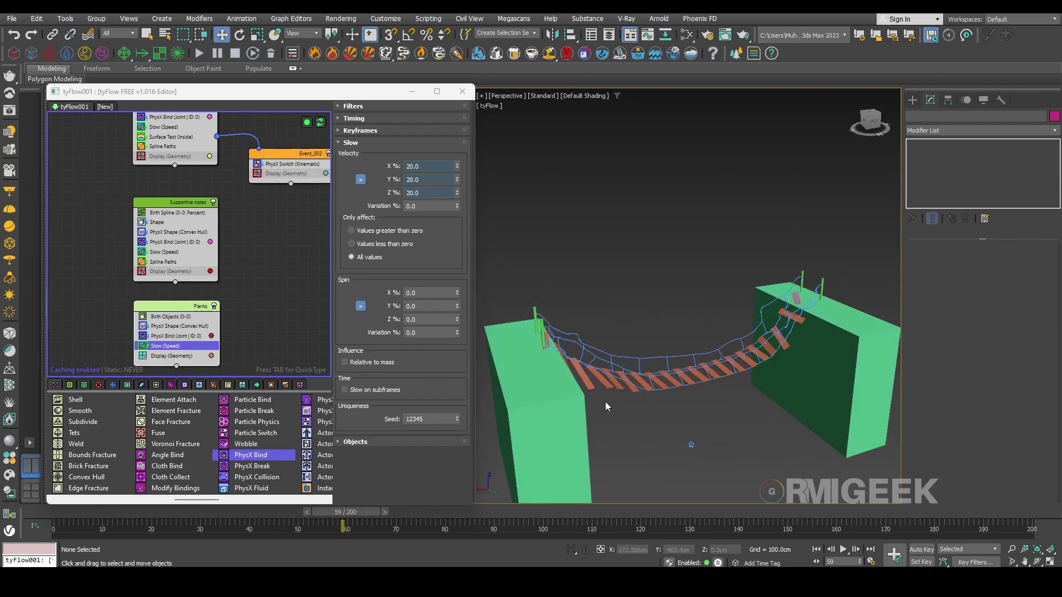
{"action": "scroll", "coordinate": [722, 396], "scroll_direction": "up", "scroll_amount": 4}
{"action": "middle_click_drag", "start_coordinate": [589, 392], "coordinate": [631, 372], "text": "alt"}
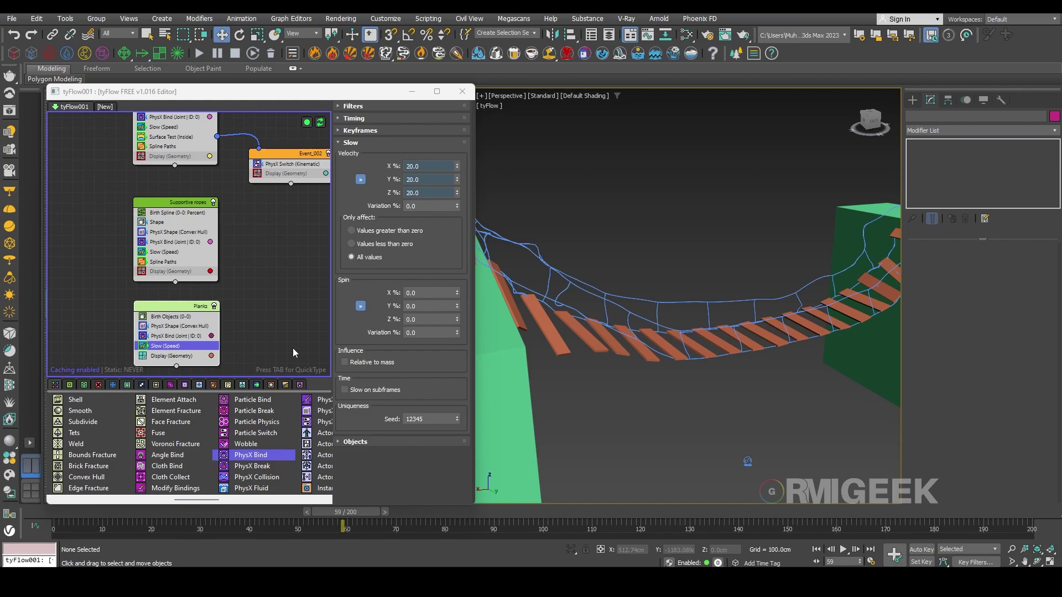
Set the mass value of the Planks PhysX Shape to 0.1 and scrub the timeline to check the bridge
{"action": "left_click", "coordinate": [180, 326]}
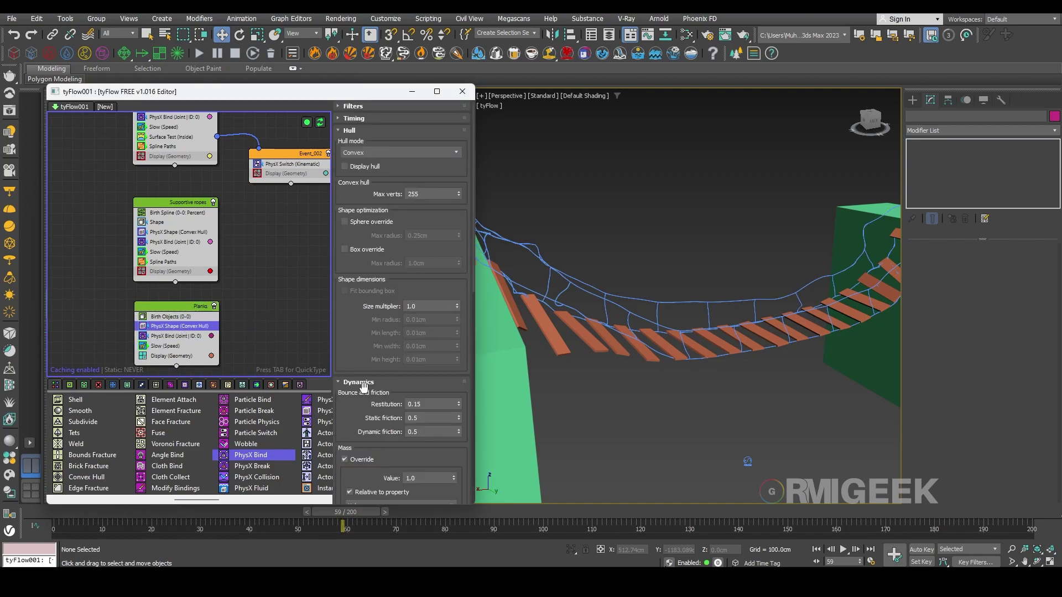
{"action": "left_click_drag", "start_coordinate": [355, 363], "coordinate": [347, 207]}
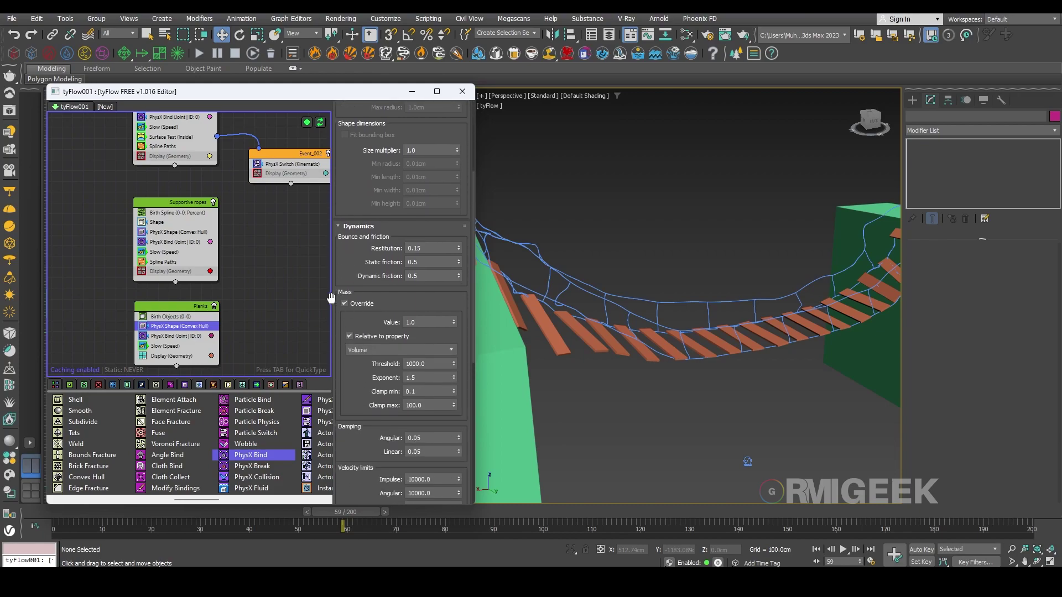
{"action": "left_click_drag", "start_coordinate": [422, 322], "coordinate": [264, 321]}
{"action": "type", "text": ".1"}
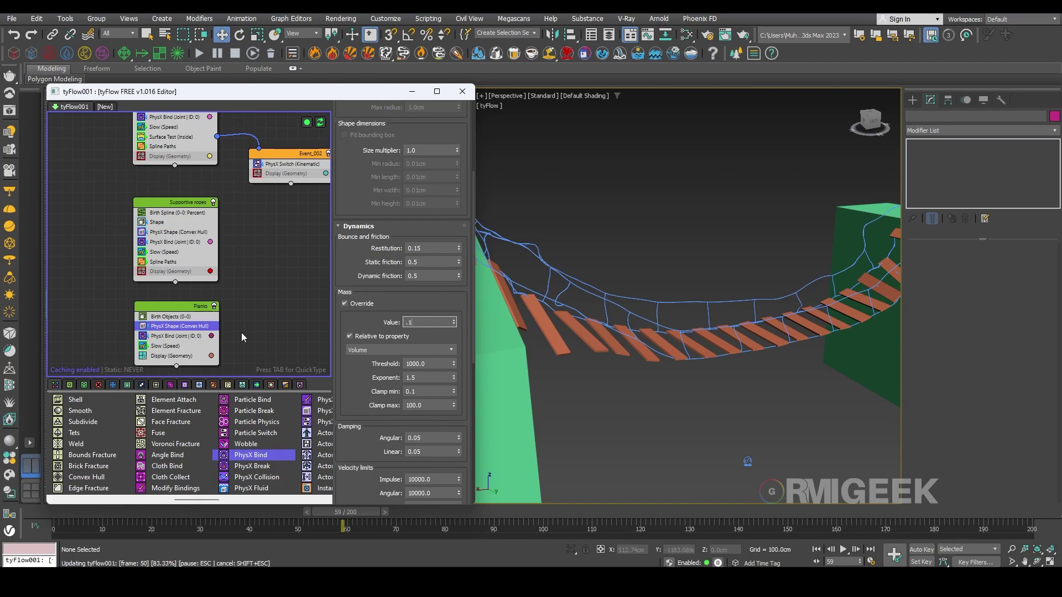
{"action": "left_click_drag", "start_coordinate": [359, 512], "coordinate": [75, 516]}
Select the tyFlow icon in the scene and set its time step to 1/2 frame
{"action": "left_click_drag", "start_coordinate": [830, 317], "coordinate": [875, 412]}
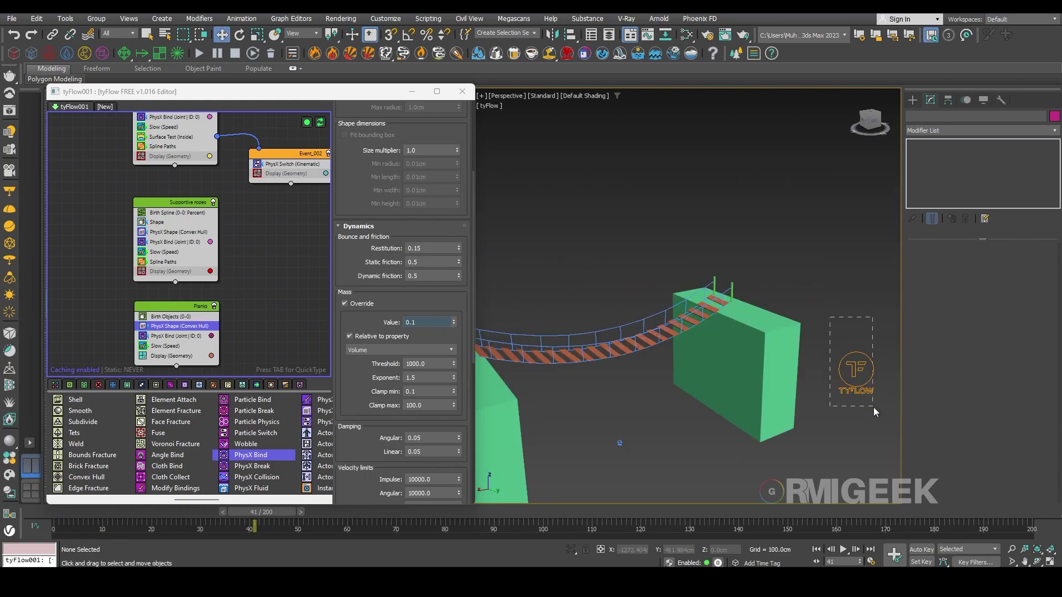
{"action": "left_click", "coordinate": [929, 297]}
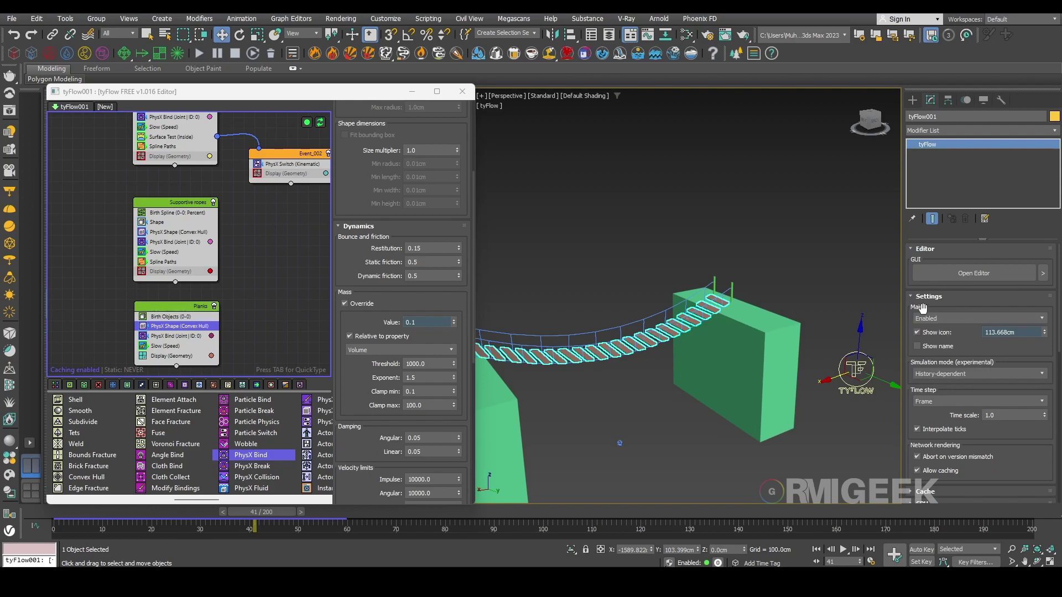
{"action": "left_click", "coordinate": [956, 403]}
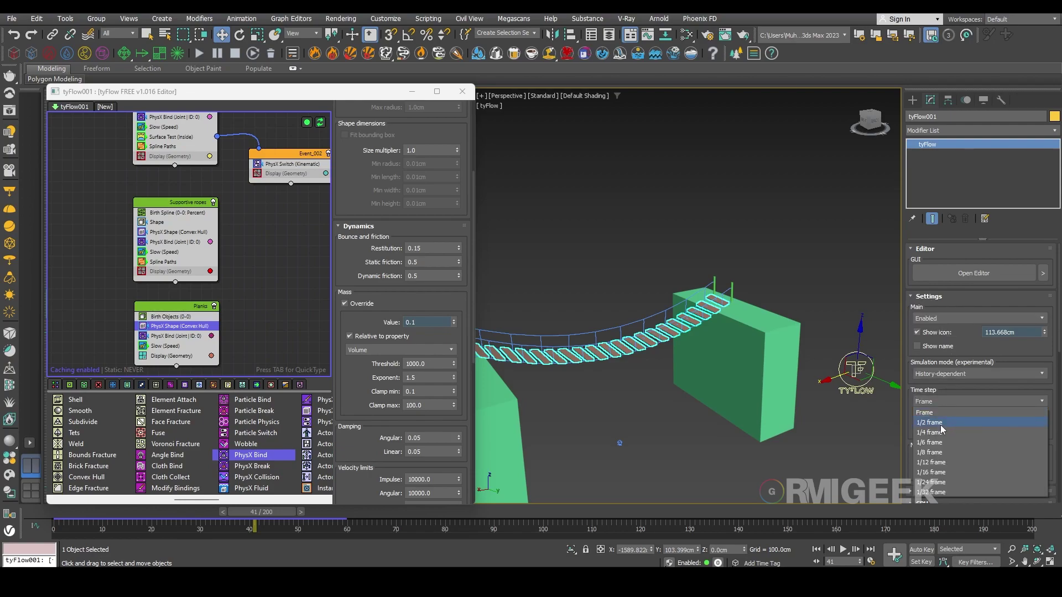
{"action": "left_click", "coordinate": [941, 425]}
Play the simulation from frame 0, scrub to frame 29 to check how the bridge hangs, and return to frame 0
{"action": "middle_click_drag", "start_coordinate": [607, 374], "coordinate": [479, 494], "text": "alt"}
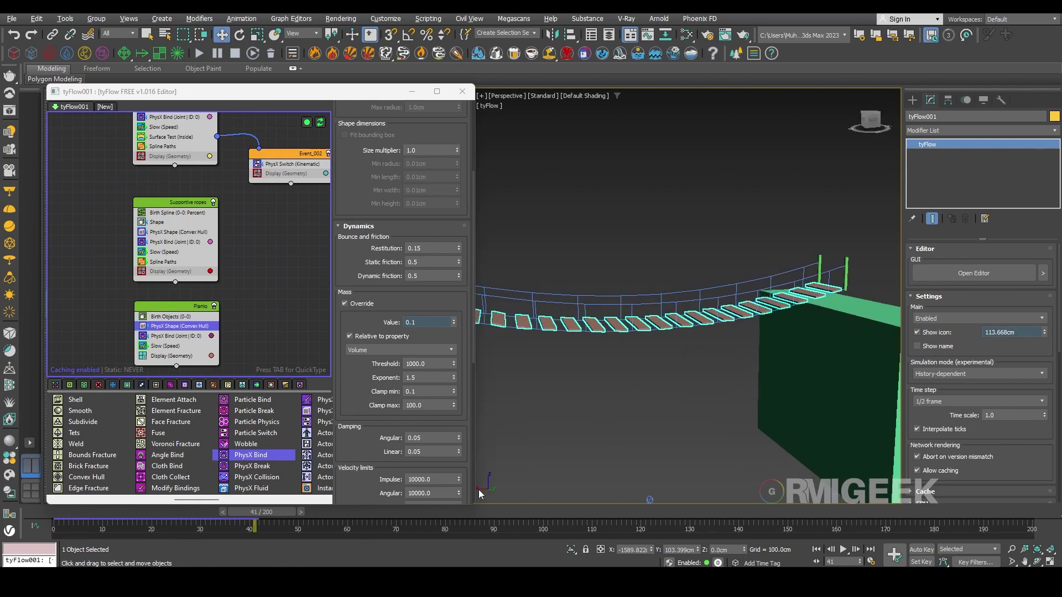
{"action": "left_click_drag", "start_coordinate": [260, 512], "coordinate": [61, 507]}
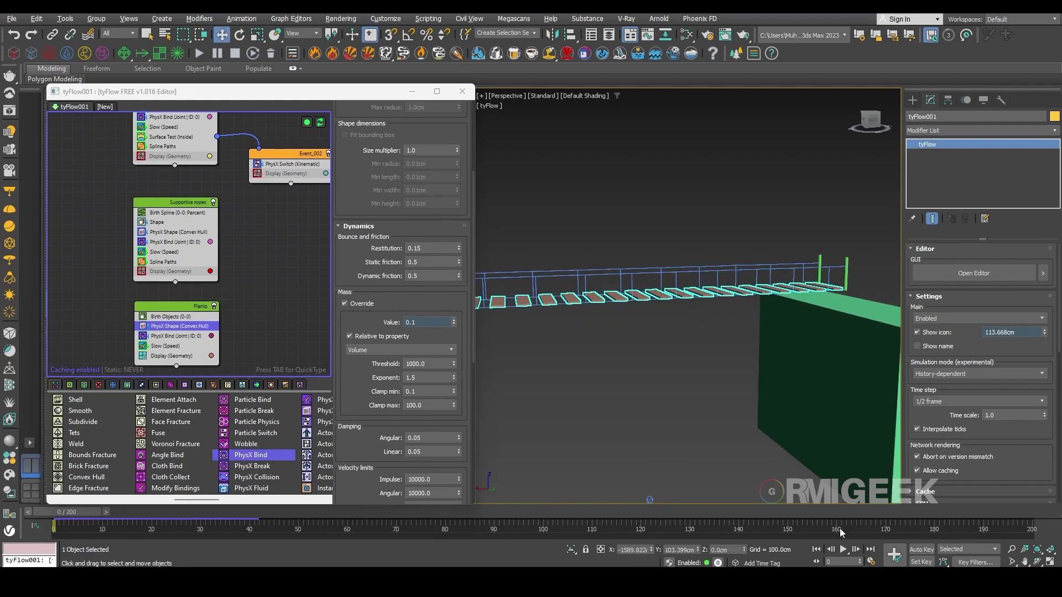
{"action": "left_click", "coordinate": [751, 425]}
{"action": "left_click", "coordinate": [844, 549]}
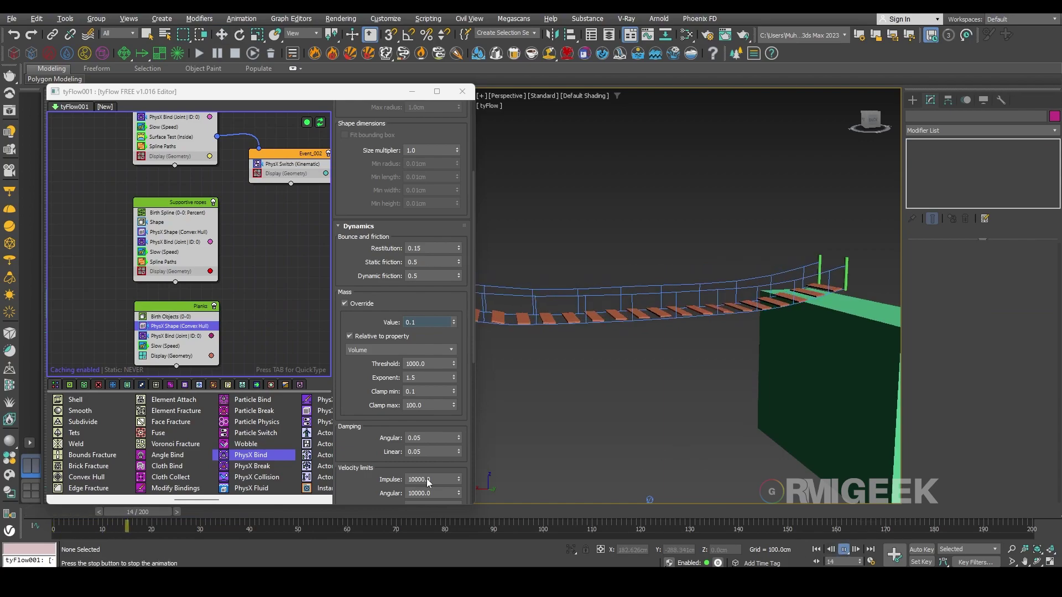
{"action": "left_click_drag", "start_coordinate": [152, 513], "coordinate": [196, 518]}
{"action": "middle_click_drag", "start_coordinate": [271, 321], "coordinate": [244, 310]}
{"action": "scroll", "coordinate": [193, 333], "scroll_direction": "down", "scroll_amount": 2}
{"action": "left_click", "coordinate": [221, 327]}
{"action": "scroll", "coordinate": [243, 314], "scroll_direction": "down", "scroll_amount": 1}
{"action": "scroll", "coordinate": [564, 412], "scroll_direction": "down", "scroll_amount": 4}
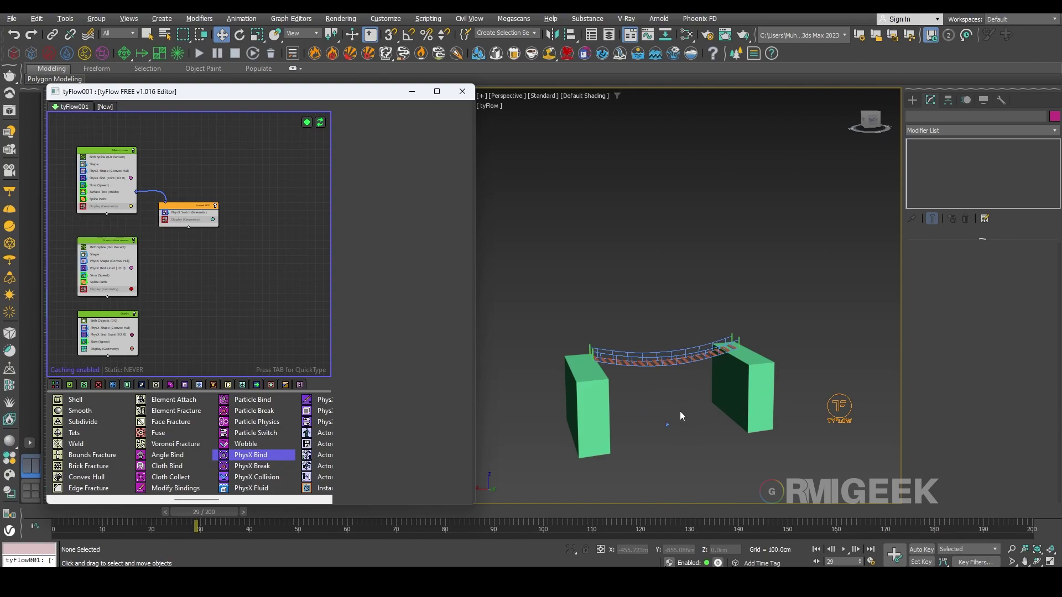
{"action": "left_click", "coordinate": [698, 399]}
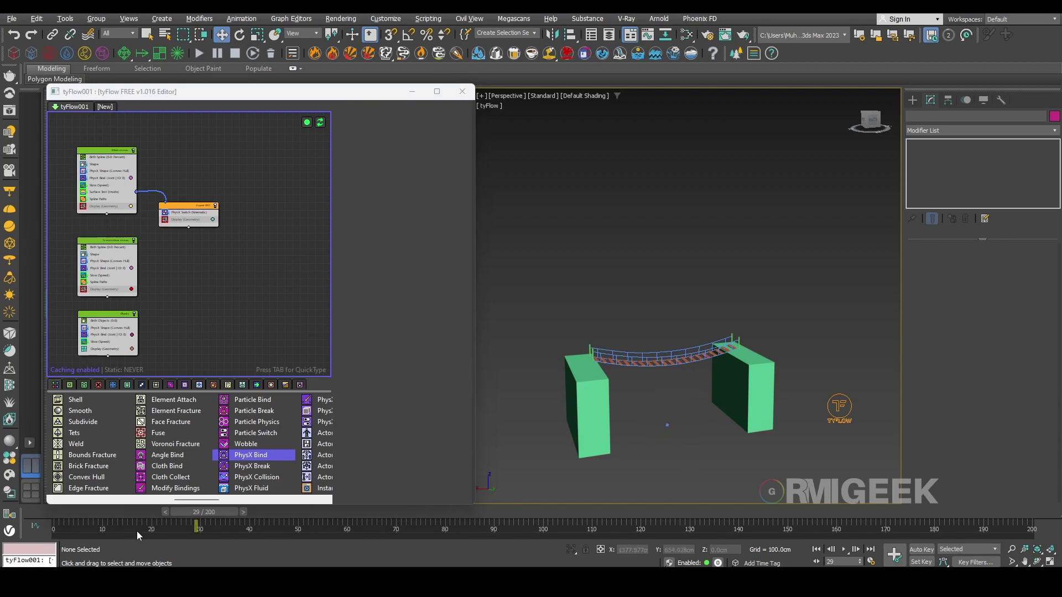
{"action": "left_click", "coordinate": [50, 512]}
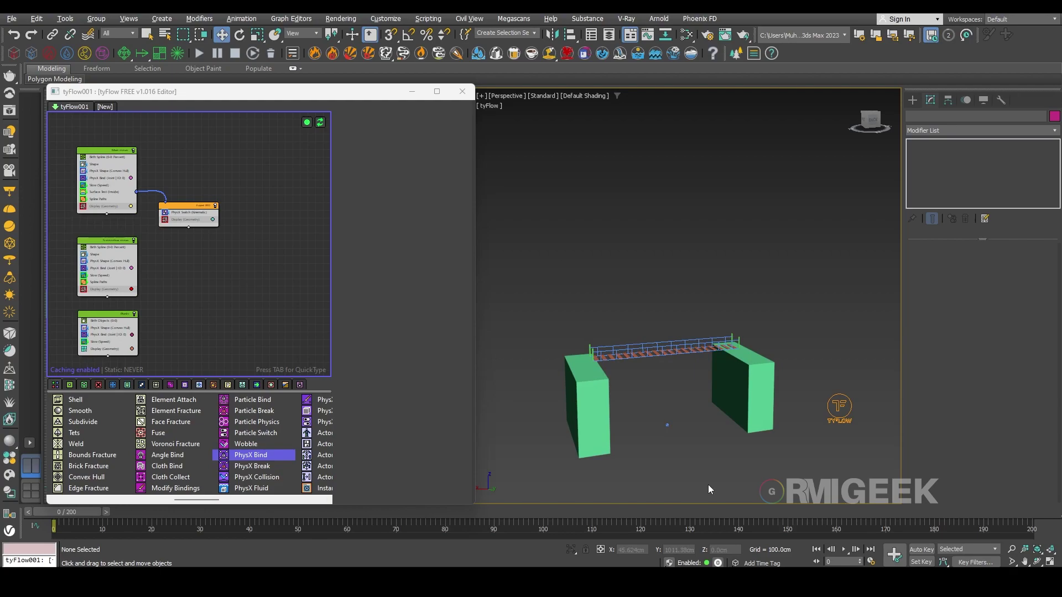
Create a new event with a Birth operator that starts at frame 30, ends at frame 100 and has a total of 20
{"action": "left_click", "coordinate": [913, 101]}
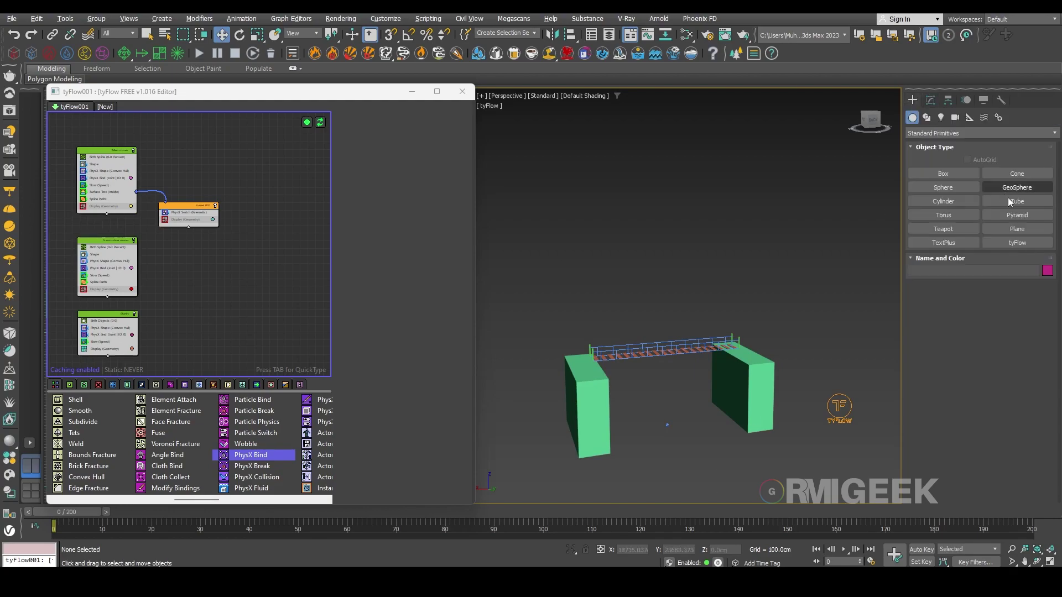
{"action": "left_click", "coordinate": [969, 120]}
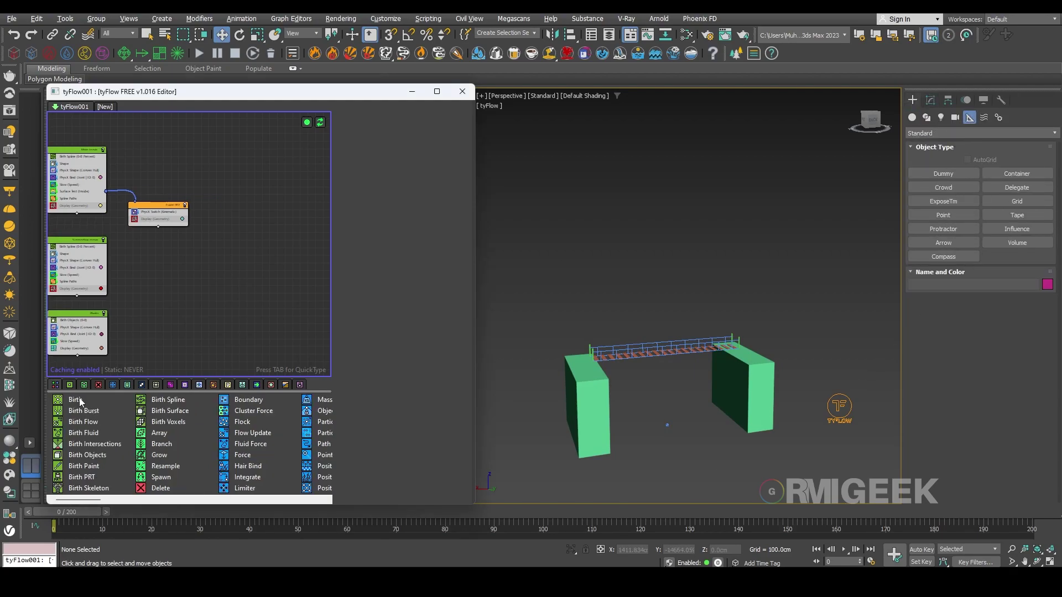
{"action": "left_click_drag", "start_coordinate": [76, 400], "coordinate": [265, 166]}
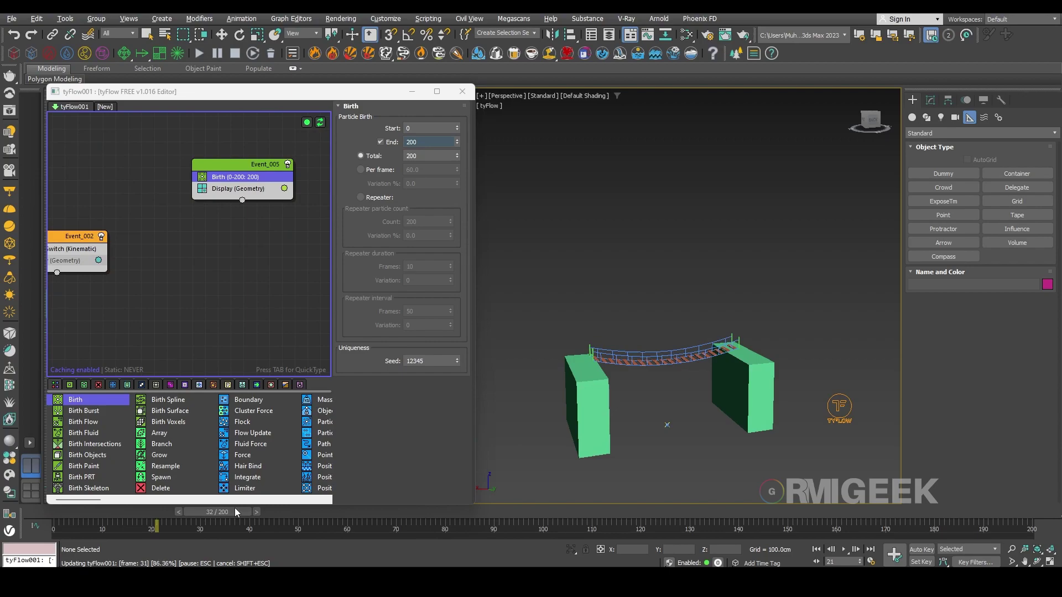
{"action": "left_click_drag", "start_coordinate": [426, 130], "coordinate": [288, 131]}
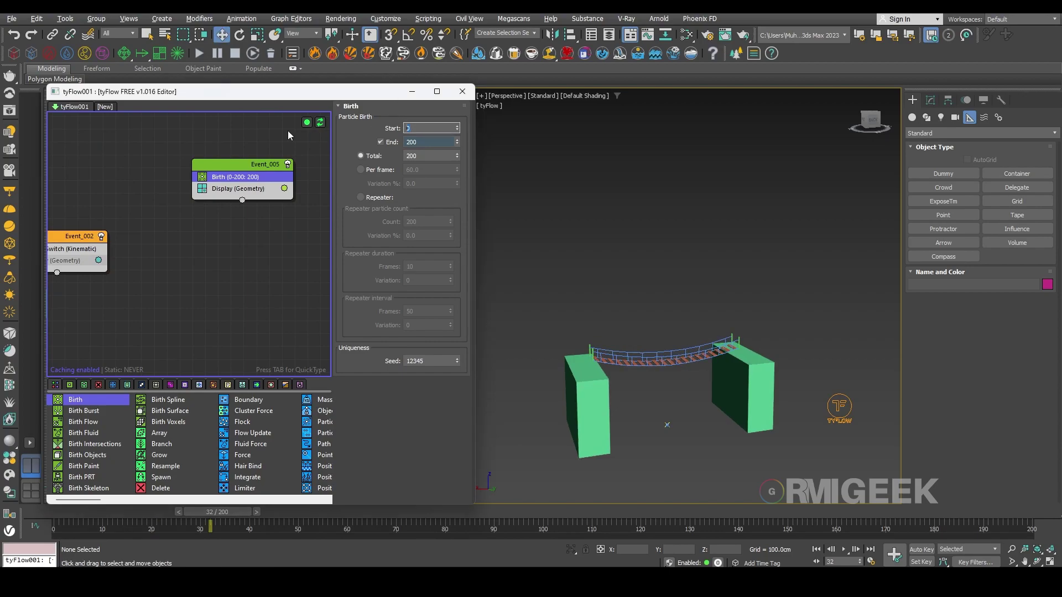
{"action": "key", "text": "Home"}
{"action": "type", "text": "30"}
{"action": "key", "text": "Tab"}
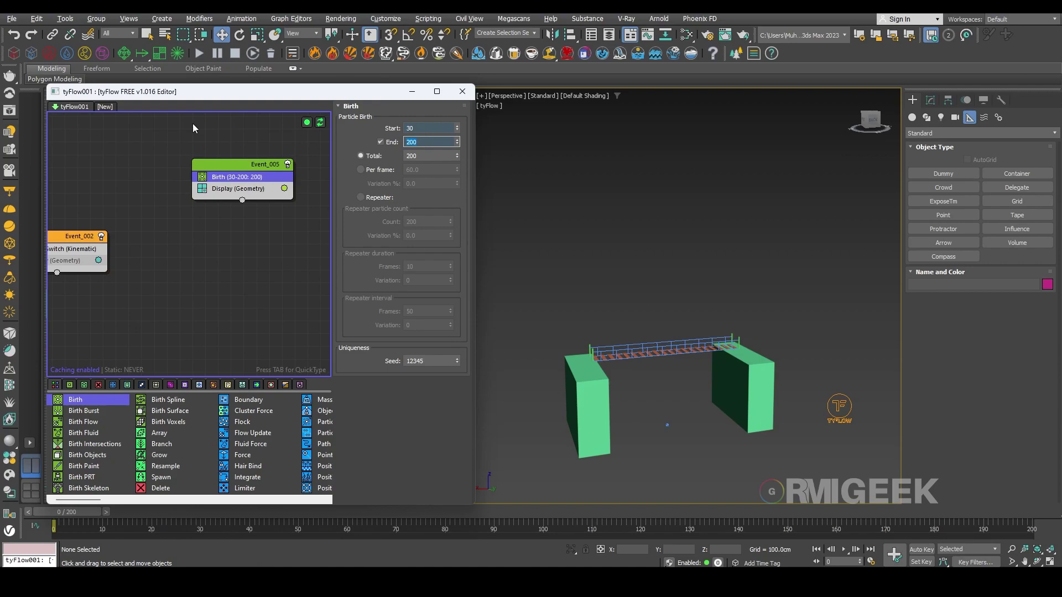
{"action": "type", "text": "100"}
{"action": "key", "text": "Return"}
{"action": "key", "text": "Tab"}
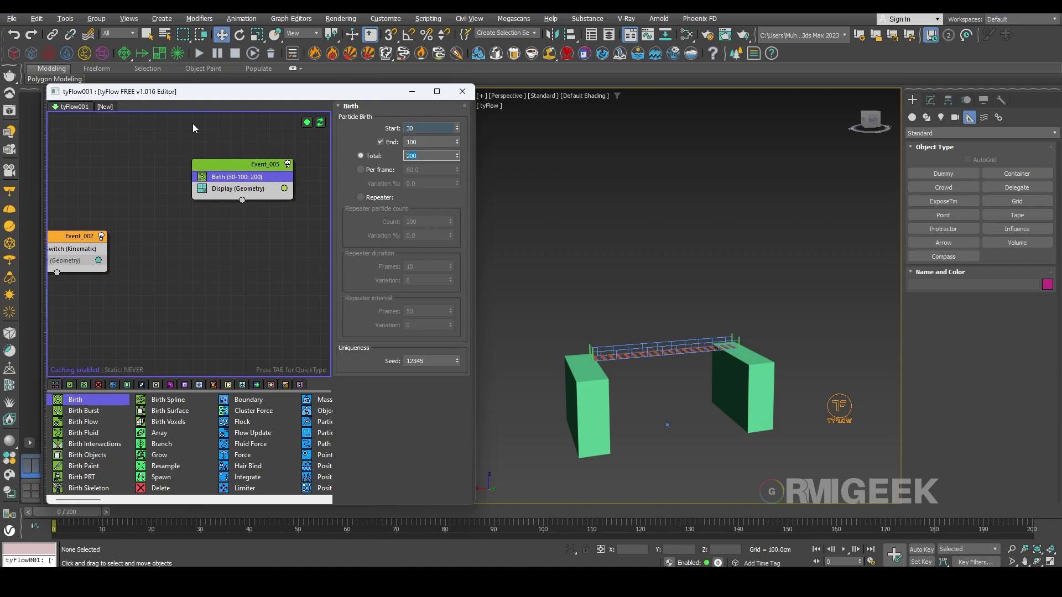
{"action": "type", "text": "20"}
Create a tyIcon helper on the ground between the cliffs and set its icon shape to Circle
{"action": "left_click", "coordinate": [160, 477]}
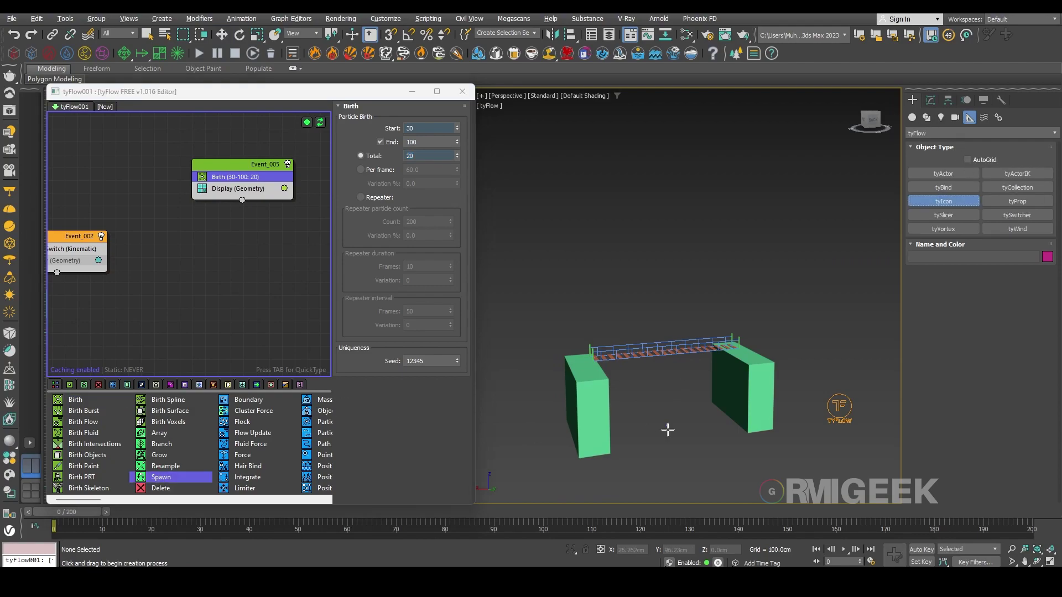
{"action": "mouse_move", "coordinate": [666, 429]}
{"action": "left_mouse_down"}
{"action": "mouse_move", "coordinate": [673, 439]}
{"action": "mouse_move", "coordinate": [661, 441]}
{"action": "left_mouse_up"}
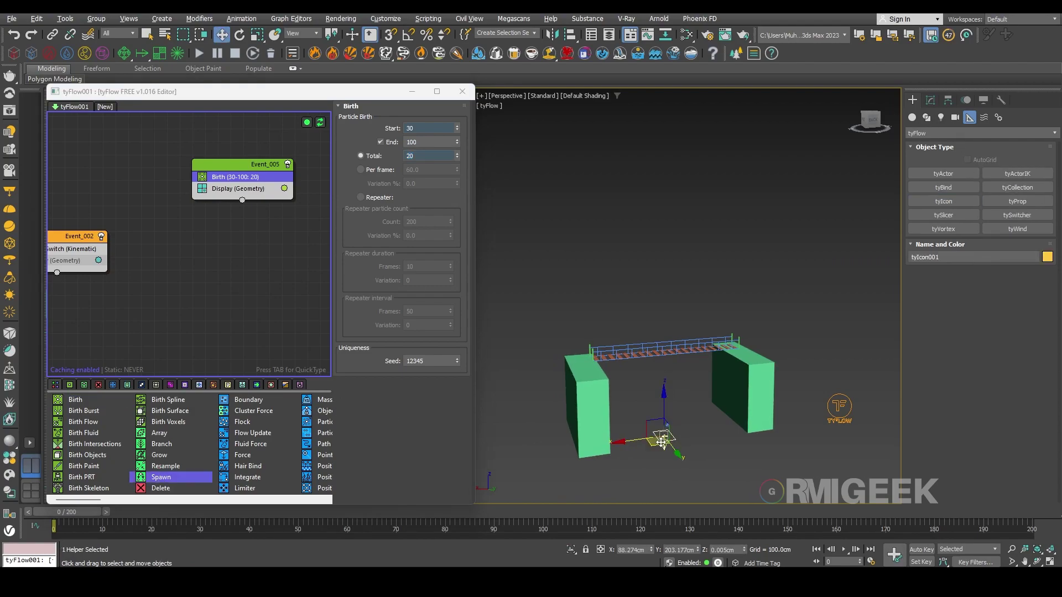
{"action": "left_click", "coordinate": [930, 100]}
{"action": "left_click", "coordinate": [976, 271]}
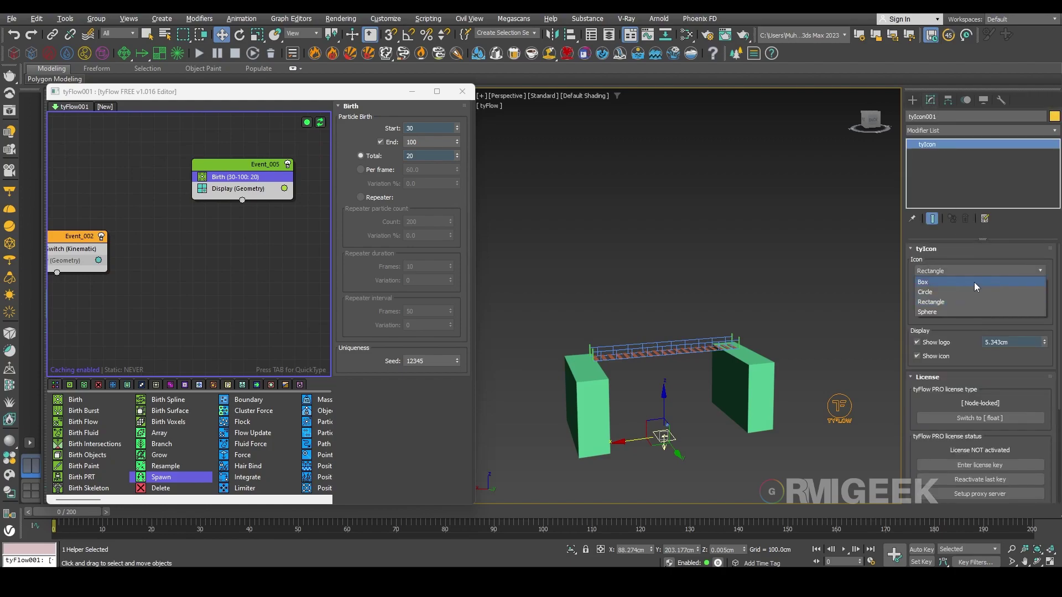
{"action": "left_click", "coordinate": [940, 292]}
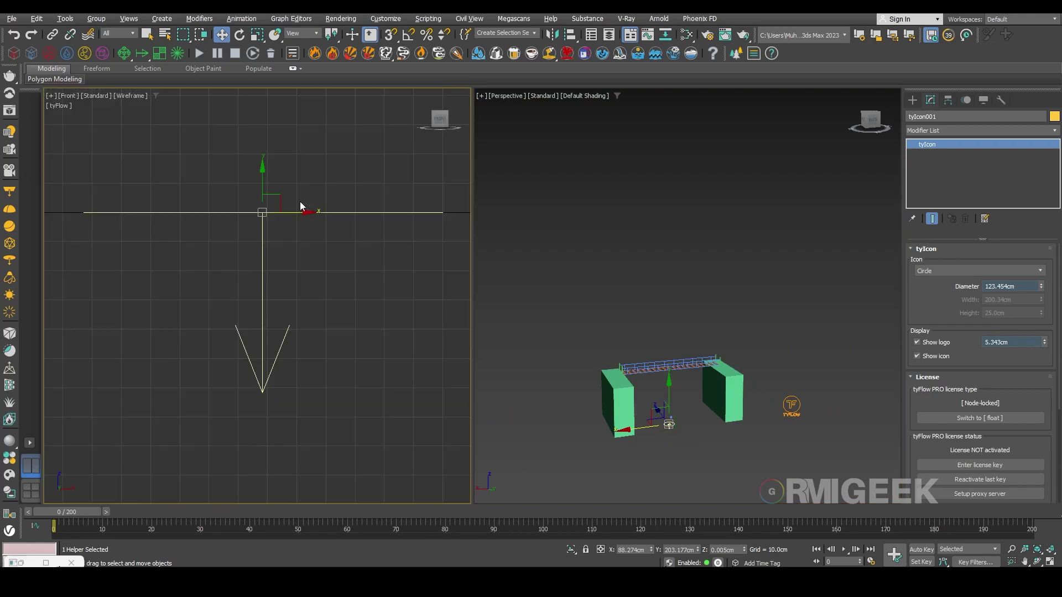
Move the tyIcon in the front view to about 1413 cm high, above the bridge span
{"action": "key", "text": "alt+w"}
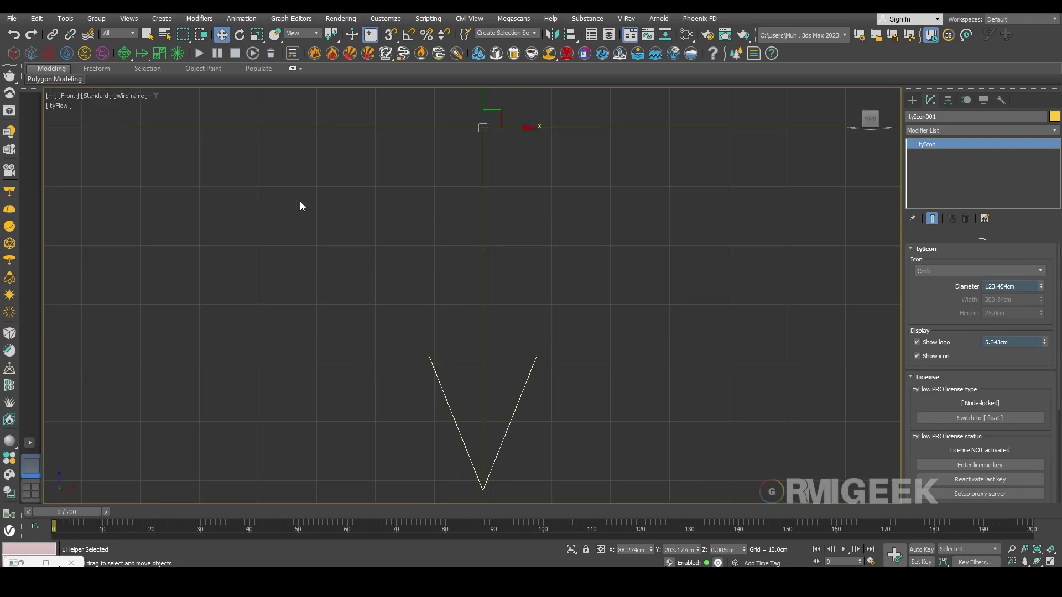
{"action": "scroll", "coordinate": [300, 201], "scroll_direction": "down", "scroll_amount": 10}
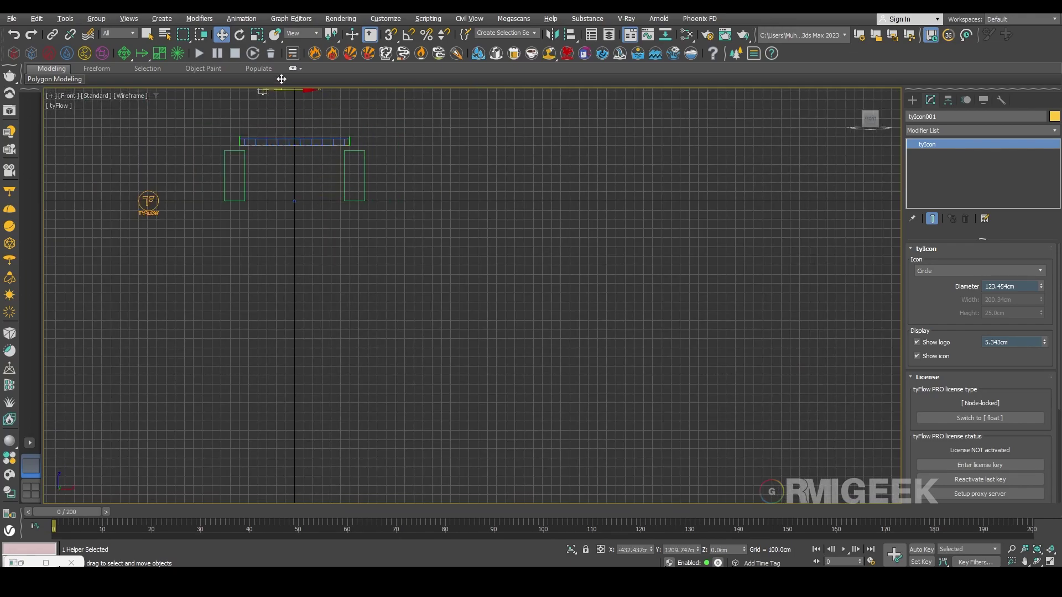
{"action": "middle_click_drag", "start_coordinate": [318, 194], "coordinate": [330, 307]}
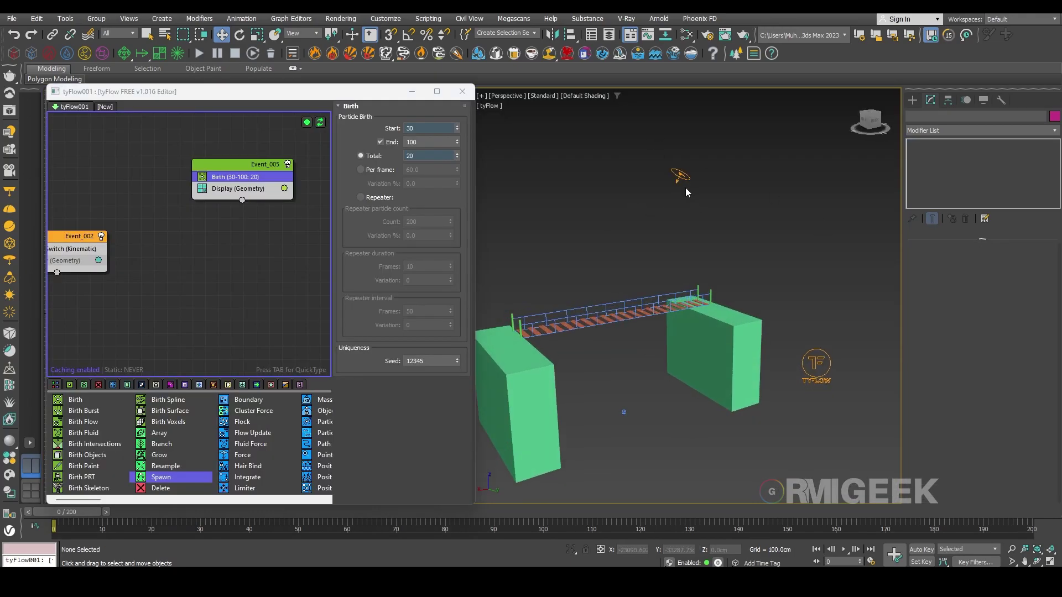
Add a Position Icon operator below Birth in the new event and pick tyIcon001 as its icon
{"action": "left_click", "coordinate": [111, 457]}
{"action": "scroll", "coordinate": [112, 457], "scroll_direction": "down", "scroll_amount": 1}
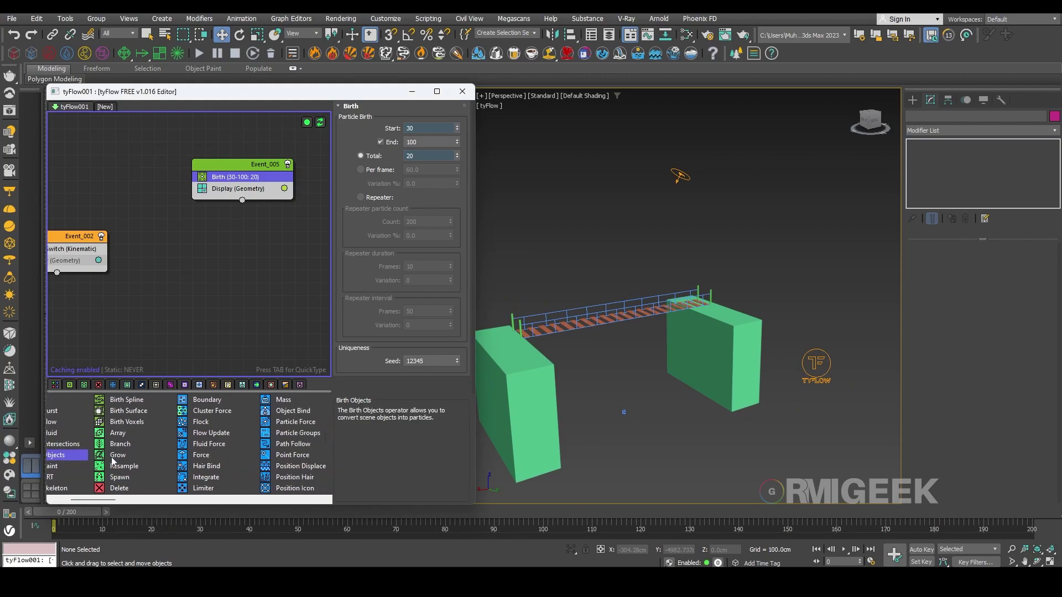
{"action": "scroll", "coordinate": [112, 458], "scroll_direction": "down", "scroll_amount": 1}
{"action": "scroll", "coordinate": [257, 461], "scroll_direction": "up", "scroll_amount": 2}
{"action": "scroll", "coordinate": [258, 461], "scroll_direction": "down", "scroll_amount": 2}
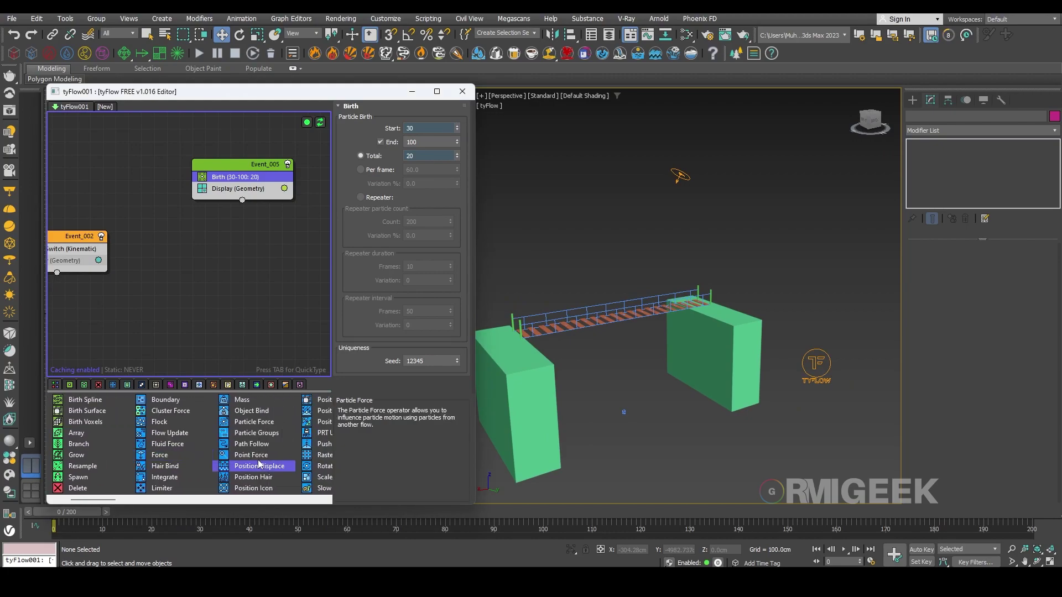
{"action": "left_click_drag", "start_coordinate": [255, 488], "coordinate": [236, 185]}
{"action": "left_click", "coordinate": [382, 240]}
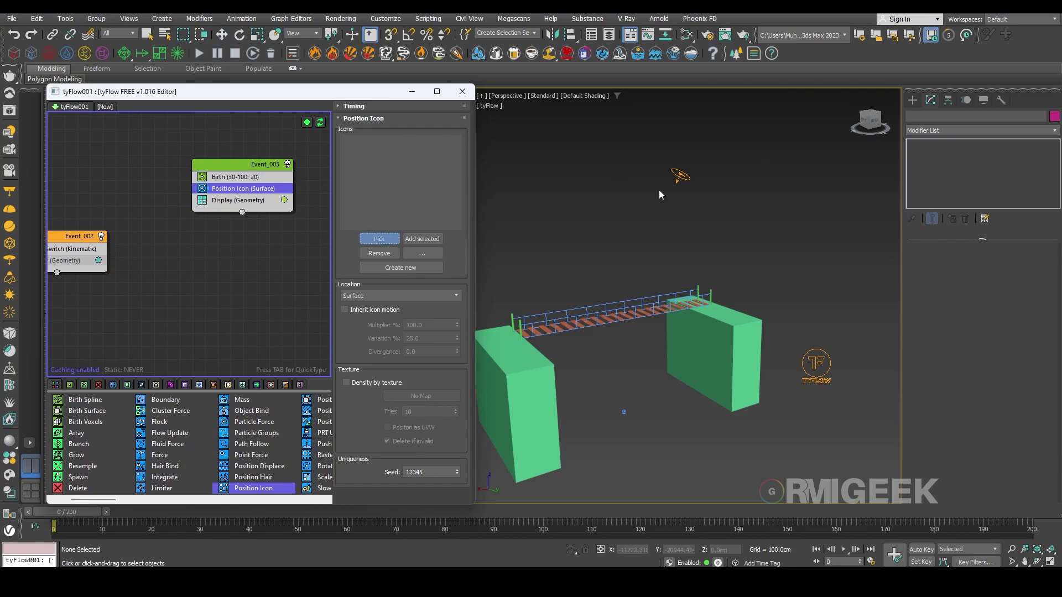
{"action": "left_click", "coordinate": [679, 176]}
{"action": "middle_click_drag", "start_coordinate": [645, 260], "coordinate": [644, 258], "text": "alt"}
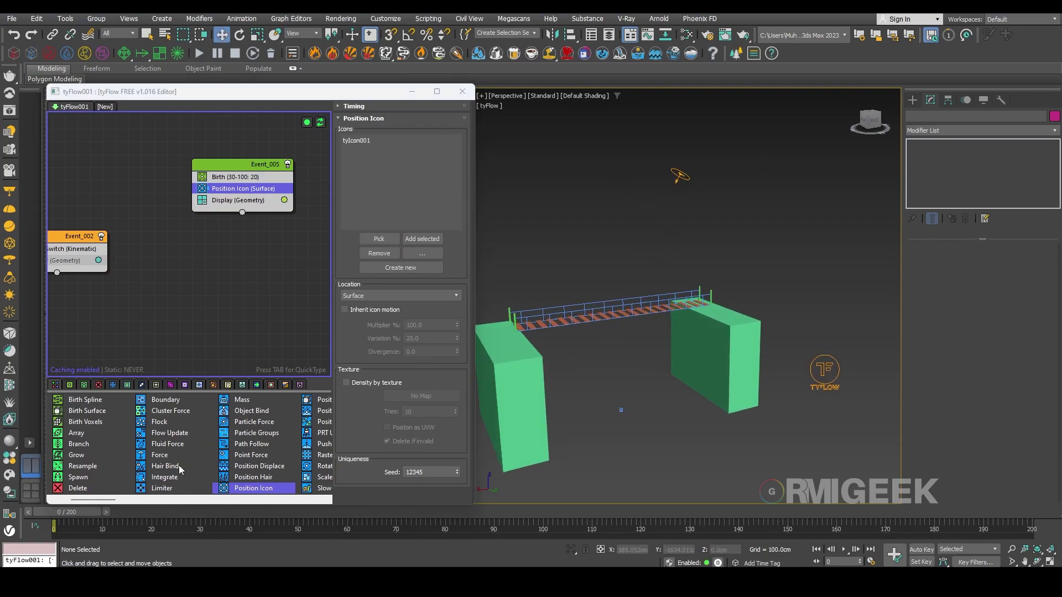
Add a Shape operator below Position Icon and set its 3D mesh to Geosphere (LowRes)
{"action": "scroll", "coordinate": [178, 460], "scroll_direction": "down", "scroll_amount": 4}
{"action": "left_click_drag", "start_coordinate": [244, 476], "coordinate": [273, 206]}
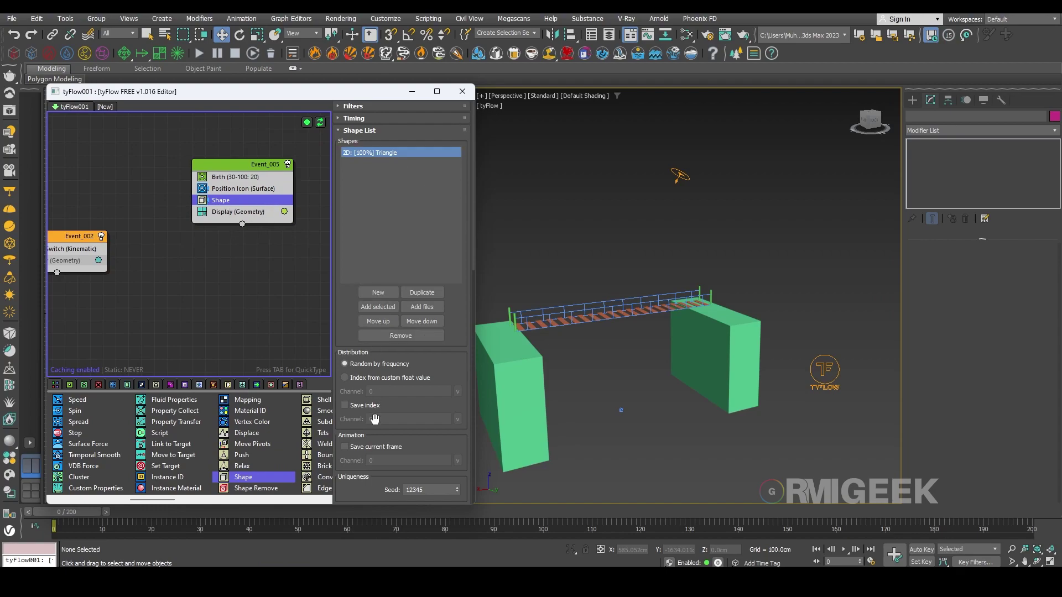
{"action": "left_click_drag", "start_coordinate": [356, 460], "coordinate": [361, 279]}
{"action": "left_click", "coordinate": [346, 451]}
{"action": "left_click", "coordinate": [390, 451]}
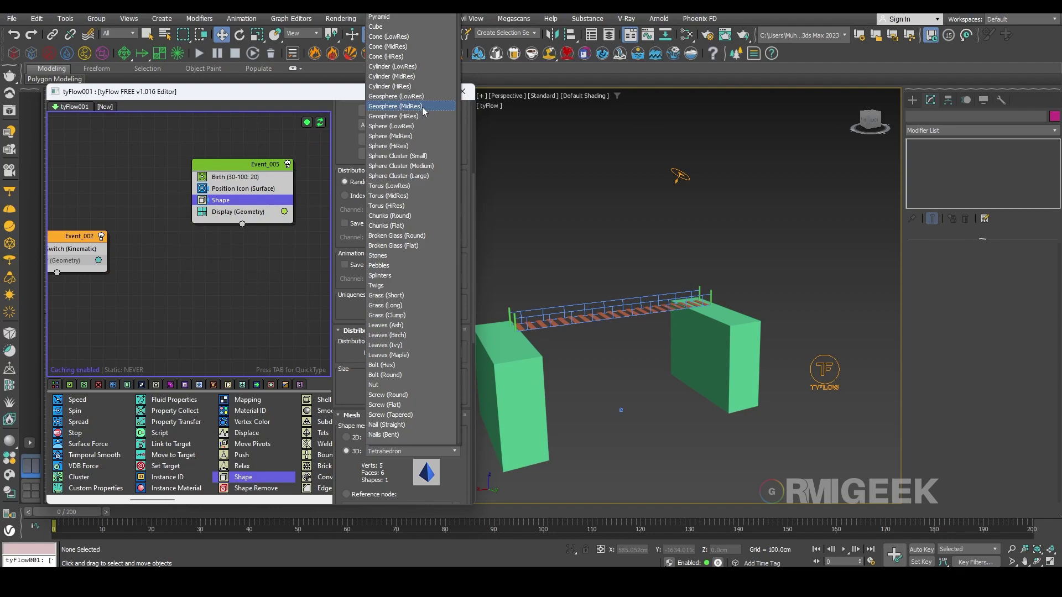
{"action": "left_click", "coordinate": [423, 98]}
Disable the Main ropes, Supportive ropes and Planks events
{"action": "middle_click_drag", "start_coordinate": [656, 239], "coordinate": [671, 225]}
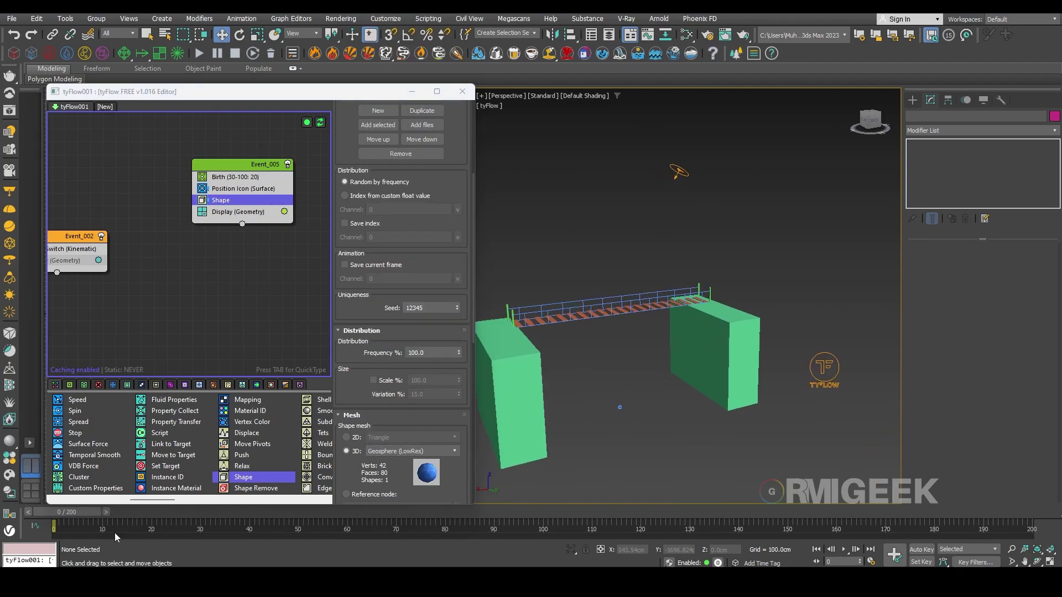
{"action": "middle_click_drag", "start_coordinate": [139, 274], "coordinate": [239, 254]}
{"action": "scroll", "coordinate": [240, 254], "scroll_direction": "down", "scroll_amount": 2}
{"action": "middle_click_drag", "start_coordinate": [201, 284], "coordinate": [231, 262]}
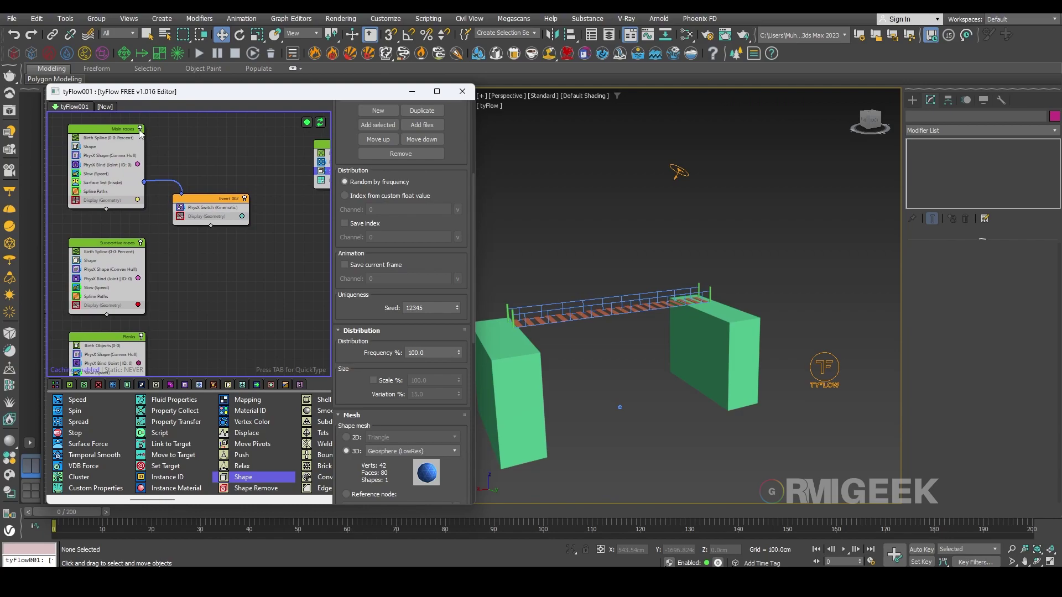
{"action": "left_click", "coordinate": [141, 129]}
{"action": "left_click", "coordinate": [141, 244]}
{"action": "left_click", "coordinate": [140, 336]}
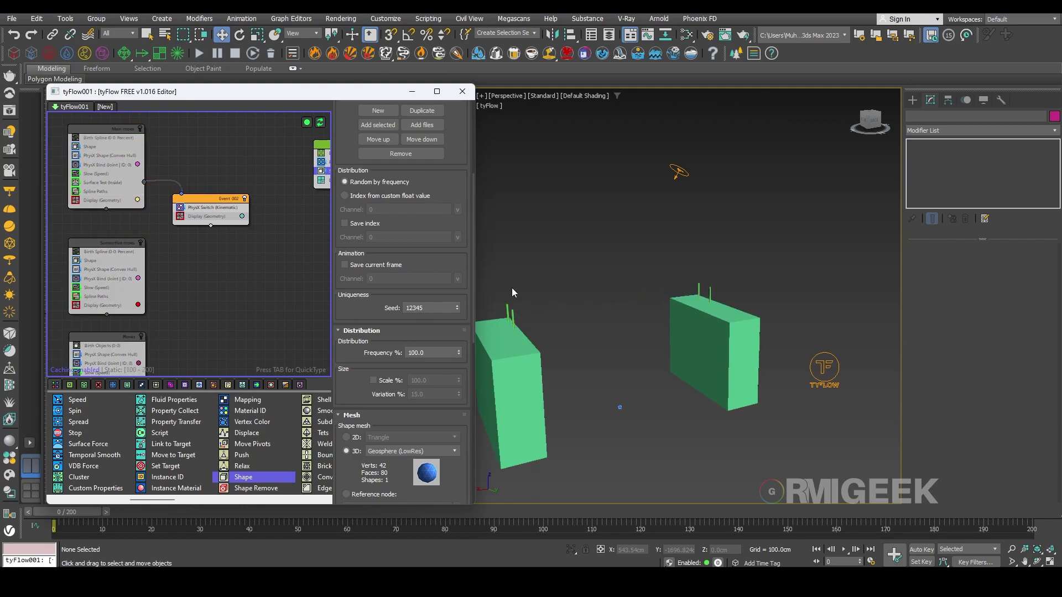
Rename the event containing the Birth and Position Icon operators as Bullets
{"action": "left_click_drag", "start_coordinate": [725, 214], "coordinate": [653, 200]}
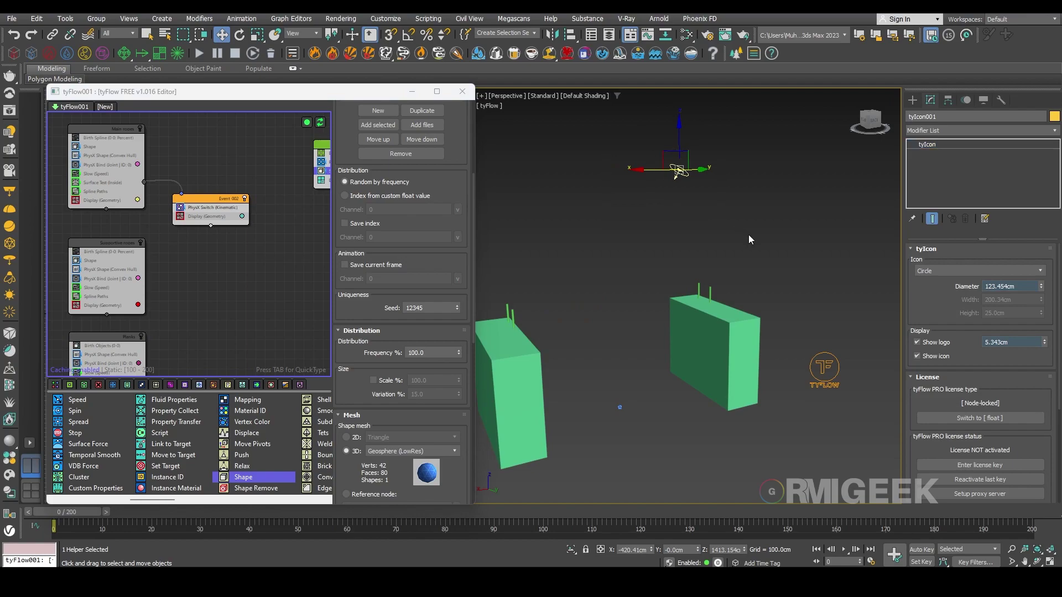
{"action": "middle_click_drag", "start_coordinate": [198, 269], "coordinate": [122, 319]}
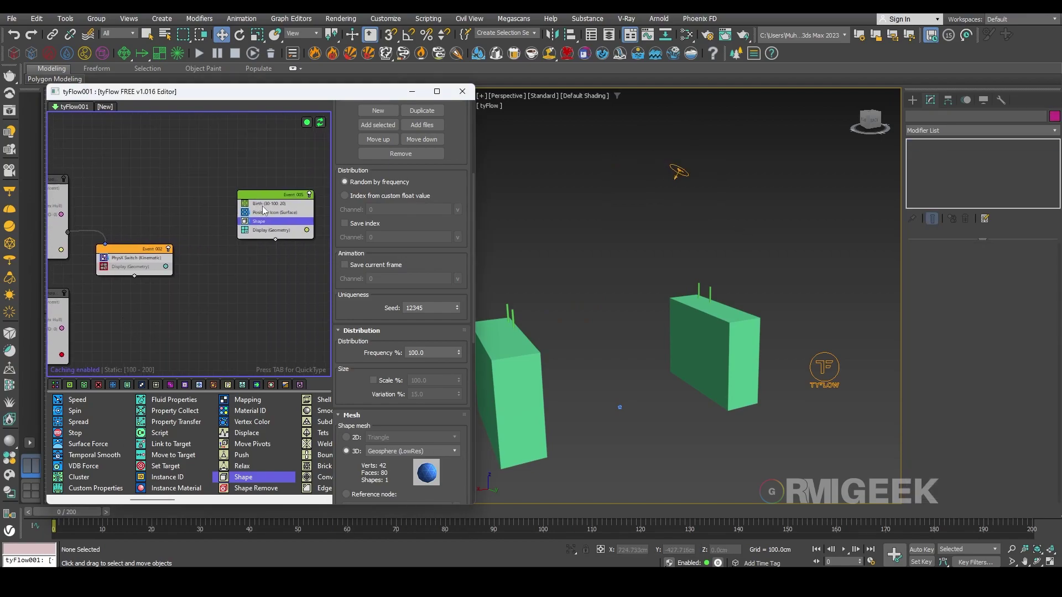
{"action": "right_click", "coordinate": [293, 199]}
{"action": "left_click", "coordinate": [323, 248]}
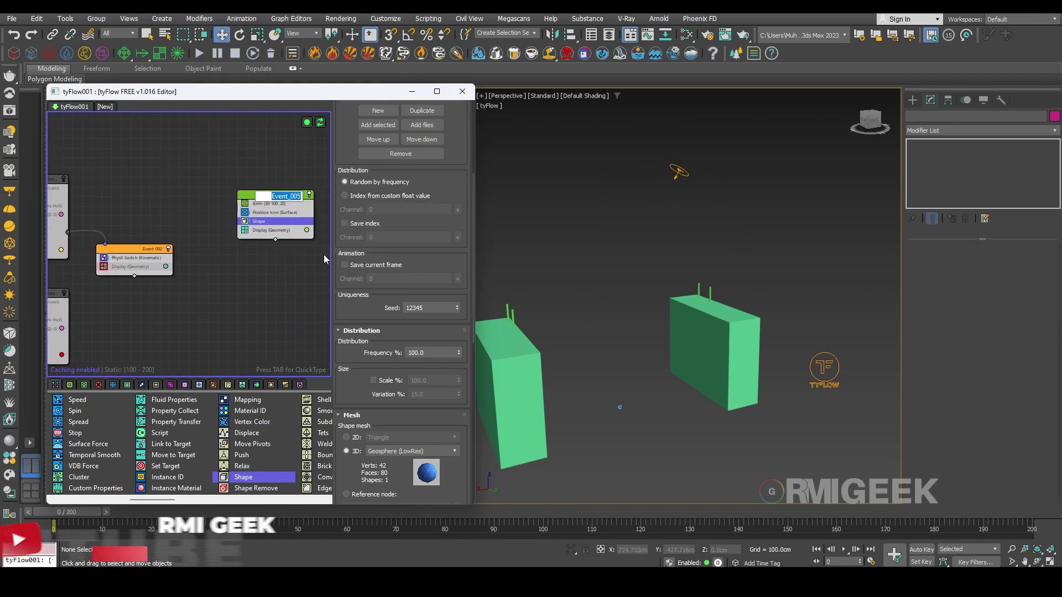
{"action": "type", "text": "Bullets"}
{"action": "key", "text": "Return"}
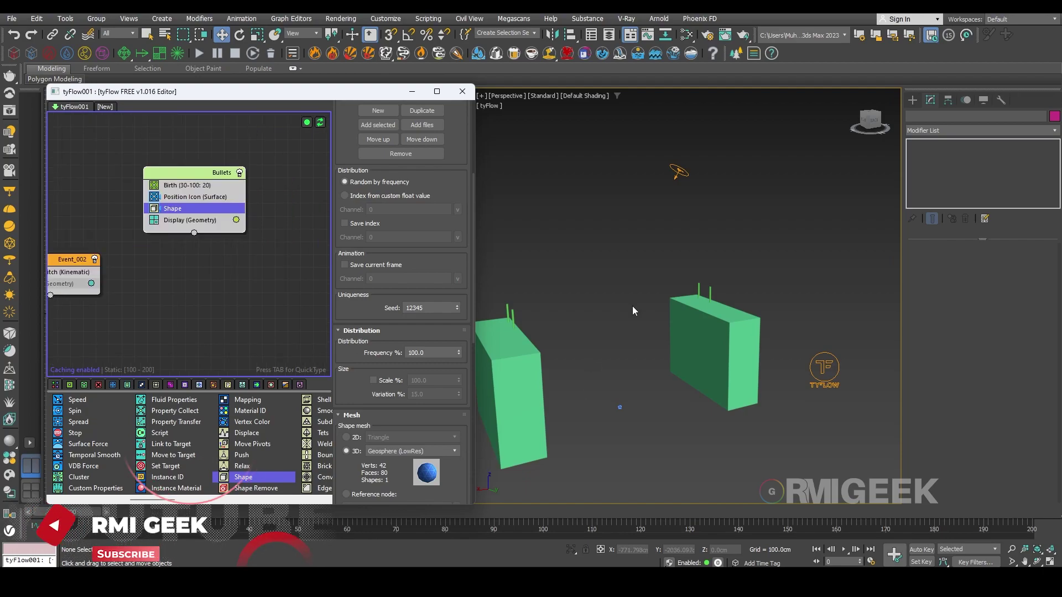
Enable size scaling on the Shape operator in the Bullets event, with Scale at 500% and Variation at 0%
{"action": "scroll", "coordinate": [673, 164], "scroll_direction": "up", "scroll_amount": 5}
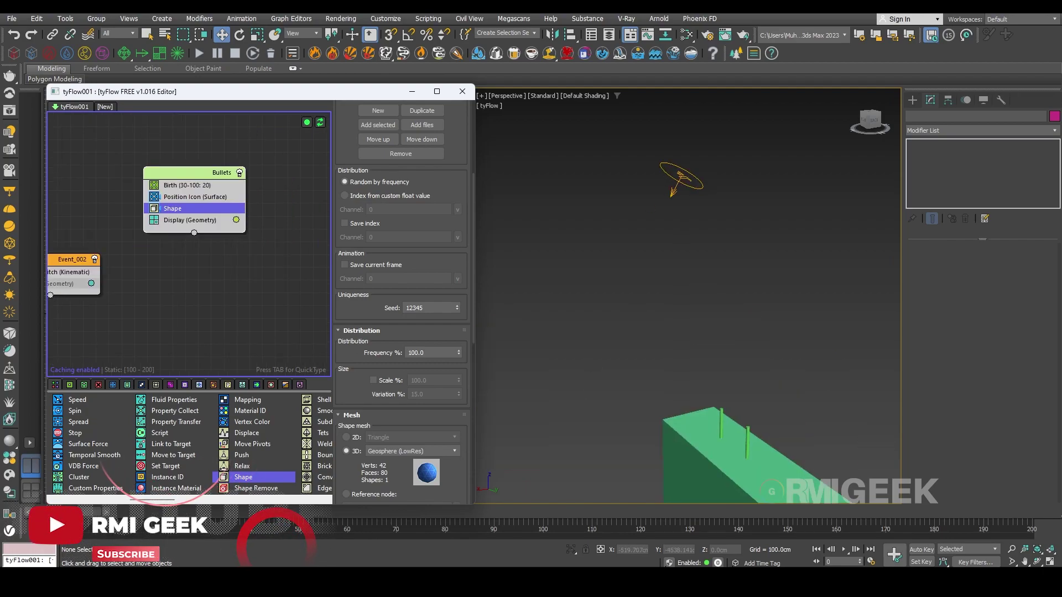
{"action": "mouse_move", "coordinate": [69, 511]}
{"action": "left_mouse_down"}
{"action": "mouse_move", "coordinate": [380, 520]}
{"action": "mouse_move", "coordinate": [641, 507]}
{"action": "mouse_move", "coordinate": [516, 496]}
{"action": "left_mouse_up"}
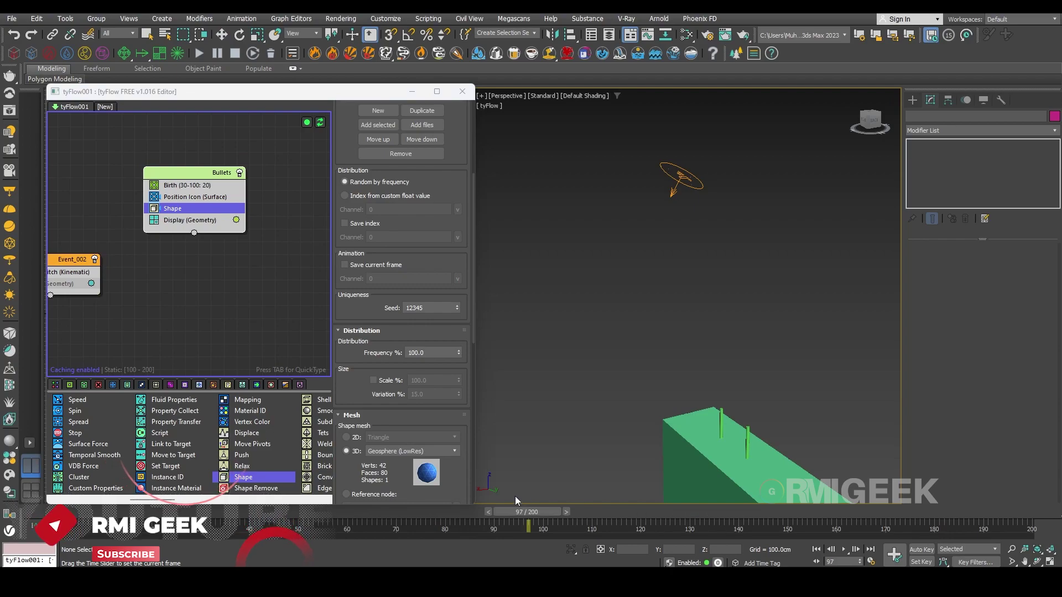
{"action": "left_click", "coordinate": [212, 223]}
{"action": "left_click", "coordinate": [199, 208]}
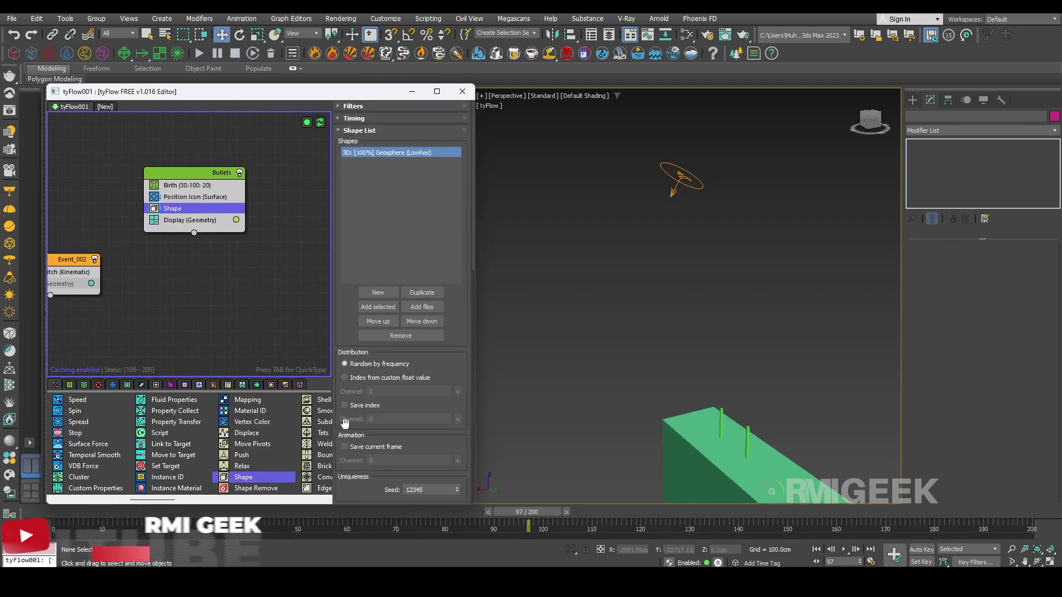
{"action": "scroll", "coordinate": [374, 407], "scroll_direction": "down", "scroll_amount": 5}
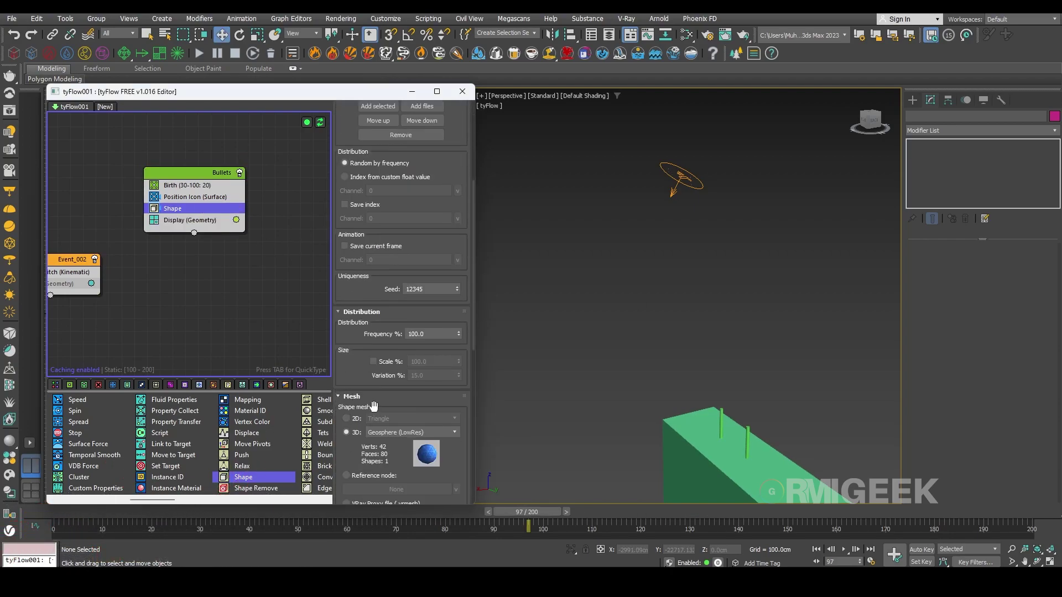
{"action": "left_click", "coordinate": [374, 361]}
{"action": "left_click_drag", "start_coordinate": [434, 361], "coordinate": [159, 365]}
{"action": "type", "text": "500"}
{"action": "key", "text": "Return"}
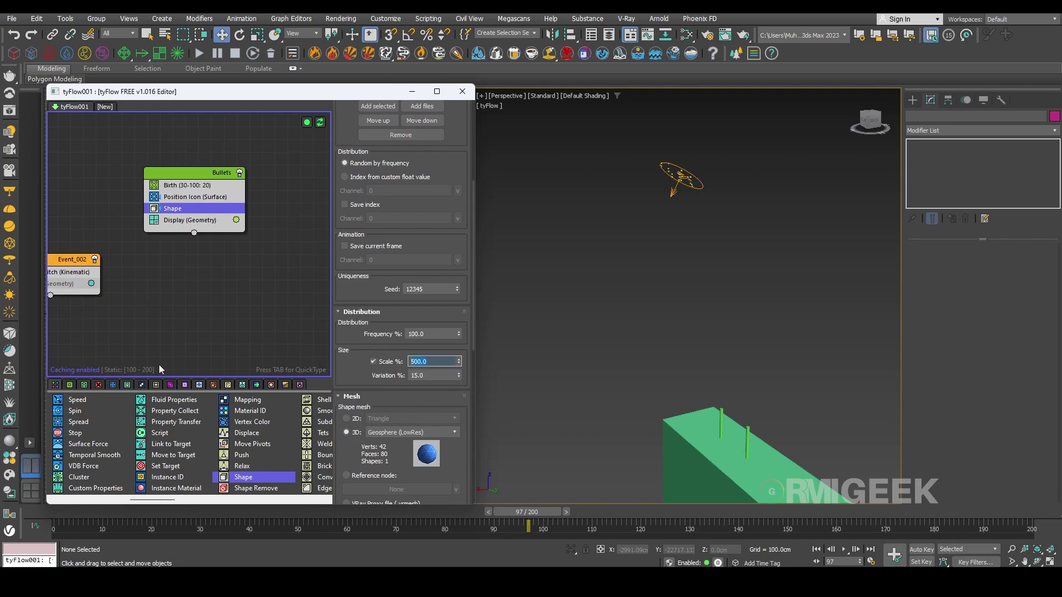
{"action": "key", "text": "Tab"}
{"action": "type", "text": "0"}
{"action": "key", "text": "Return"}
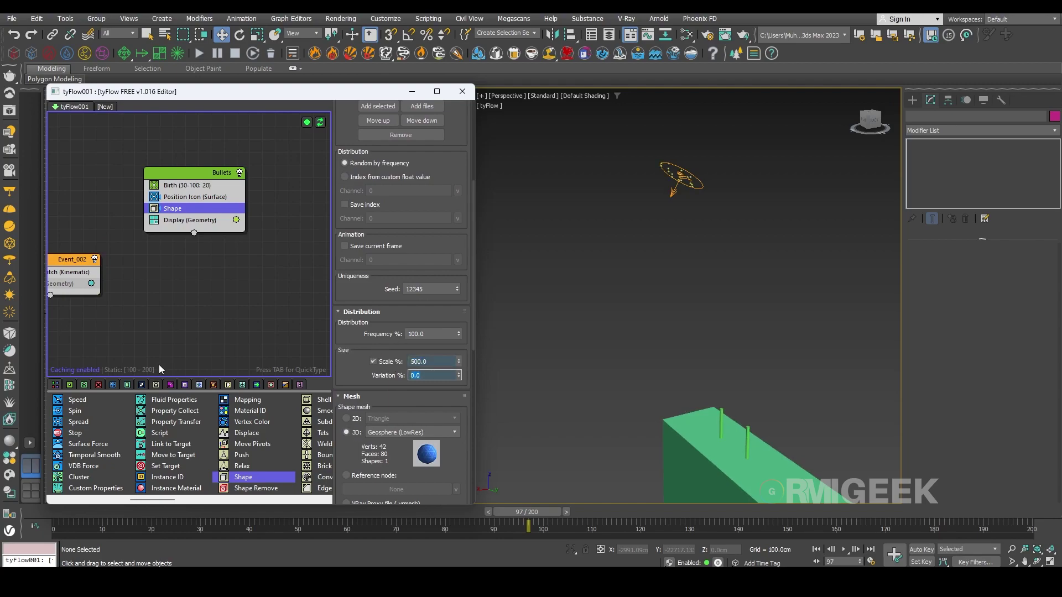
Try Shape scale values of 700%, 1000% and 600%, and settle on 800%
{"action": "key", "text": "shift+Tab"}
{"action": "type", "text": "700"}
{"action": "key", "text": "Return"}
{"action": "type", "text": "100"}
{"action": "key", "text": "Return"}
{"action": "type", "text": "1000"}
{"action": "key", "text": "Return"}
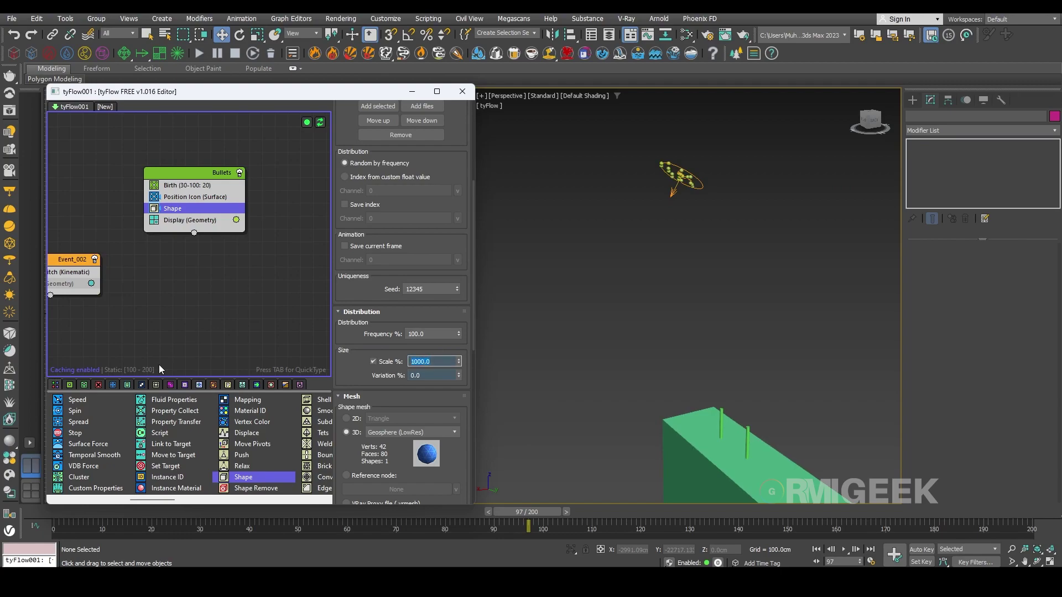
{"action": "type", "text": "600"}
{"action": "key", "text": "Return"}
{"action": "scroll", "coordinate": [659, 300], "scroll_direction": "down", "scroll_amount": 5}
{"action": "scroll", "coordinate": [659, 300], "scroll_direction": "up", "scroll_amount": 4}
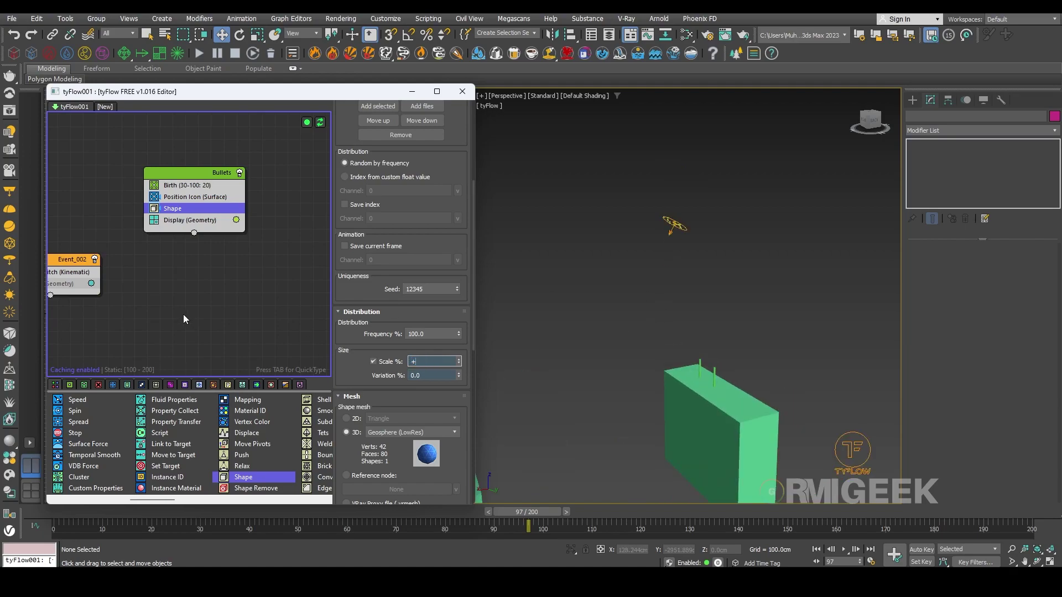
{"action": "type", "text": "800"}
{"action": "key", "text": "Return"}
Add a Speed operator below Shape in the Bullets event
{"action": "mouse_move", "coordinate": [601, 365]}
{"action": "middle_mouse_down", "text": "alt"}
{"action": "mouse_move", "coordinate": [618, 340]}
{"action": "mouse_move", "coordinate": [602, 344]}
{"action": "middle_mouse_up", "text": "alt"}
{"action": "left_click", "coordinate": [105, 479]}
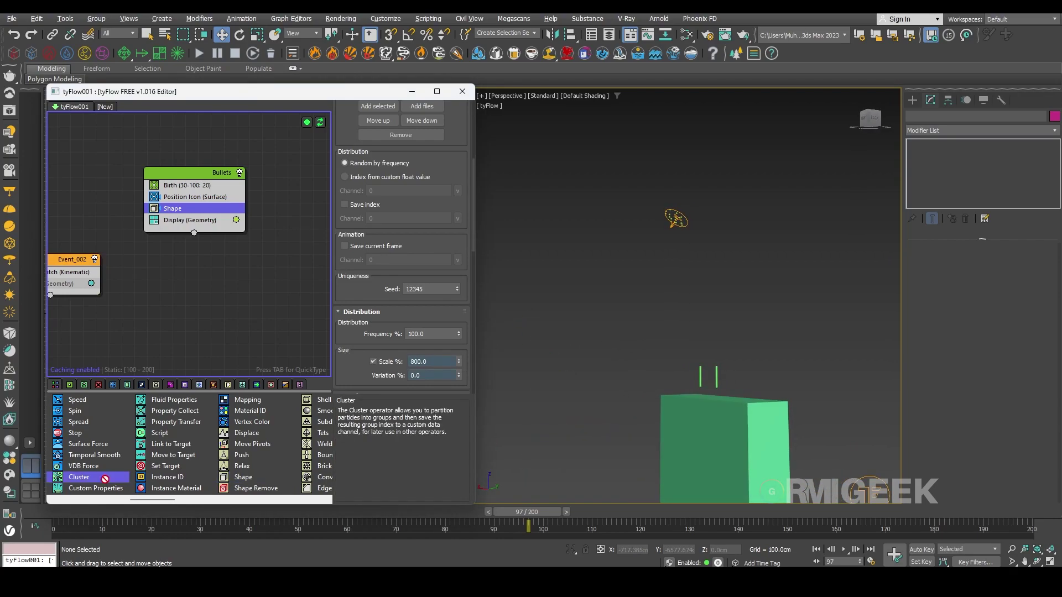
{"action": "scroll", "coordinate": [106, 480], "scroll_direction": "up", "scroll_amount": 5}
{"action": "scroll", "coordinate": [107, 484], "scroll_direction": "left", "scroll_amount": 2}
{"action": "middle_click_drag", "start_coordinate": [675, 299], "coordinate": [660, 314], "text": "alt"}
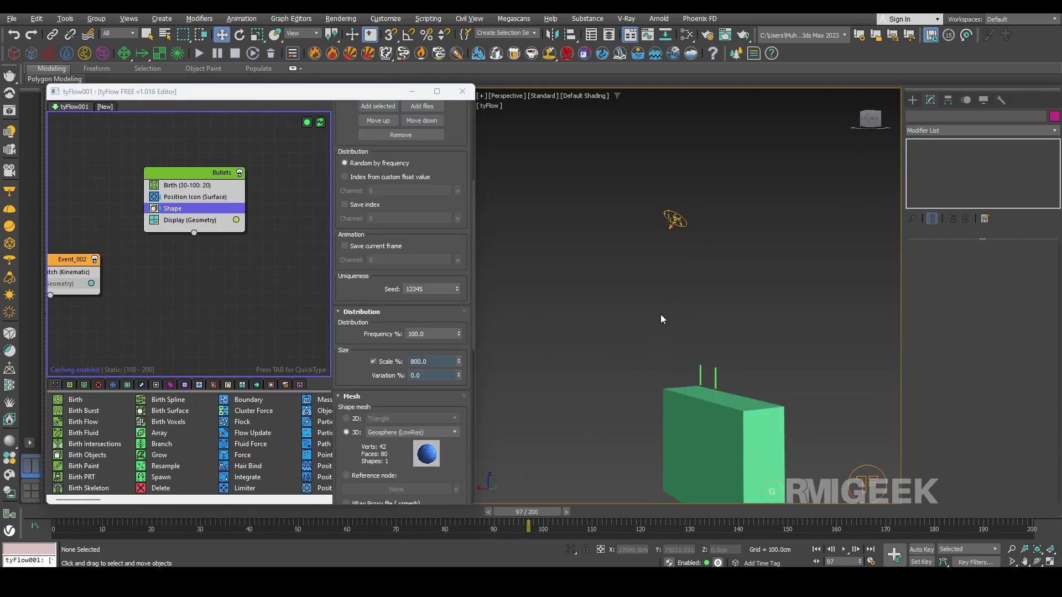
{"action": "scroll", "coordinate": [656, 315], "scroll_direction": "down", "scroll_amount": 3}
{"action": "scroll", "coordinate": [656, 315], "scroll_direction": "up", "scroll_amount": 3}
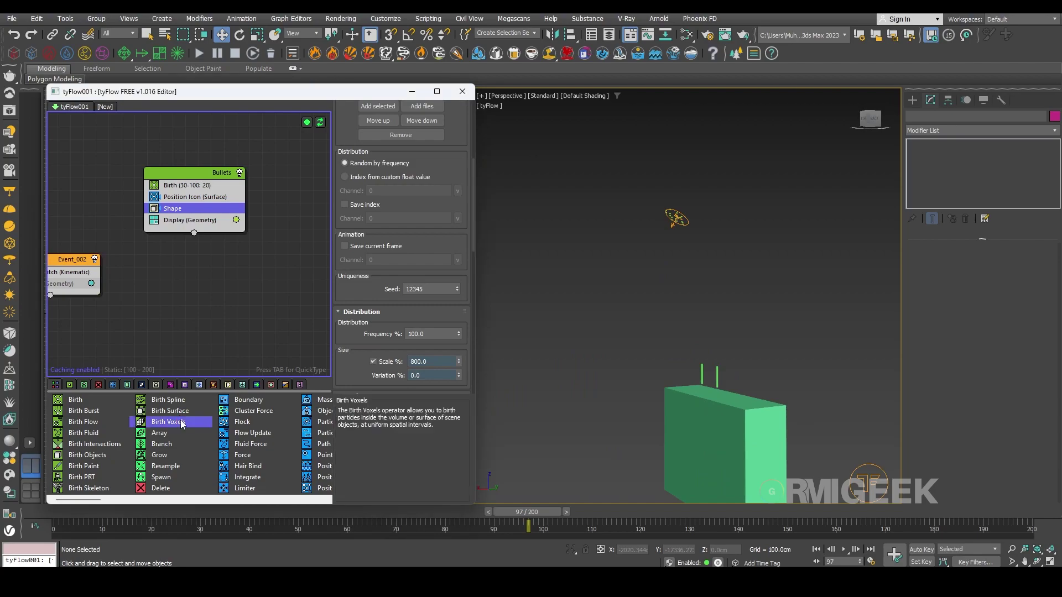
{"action": "scroll", "coordinate": [181, 422], "scroll_direction": "down", "scroll_amount": 4}
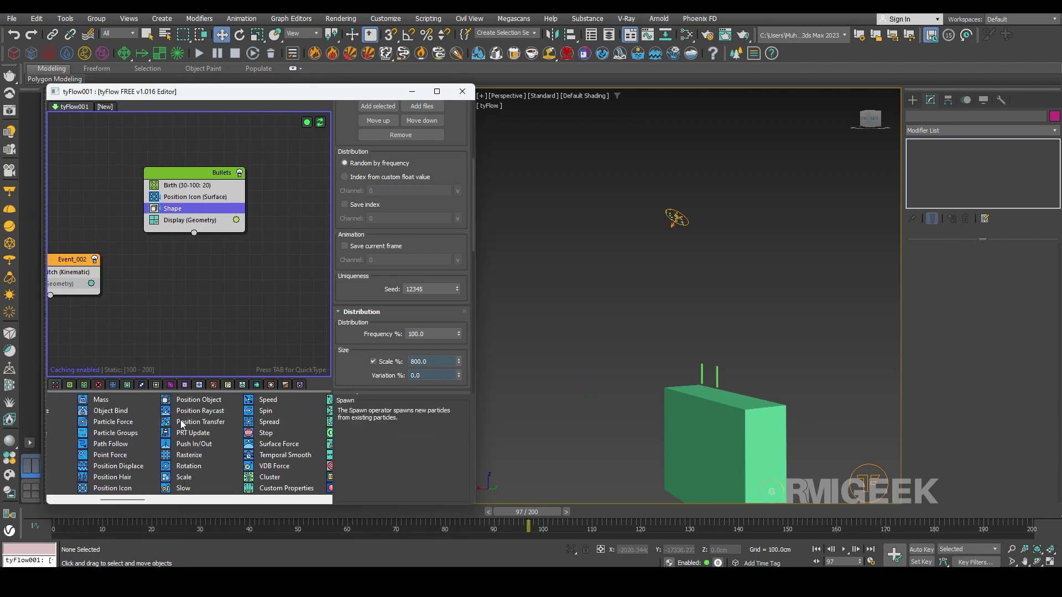
{"action": "left_click_drag", "start_coordinate": [241, 400], "coordinate": [196, 215]}
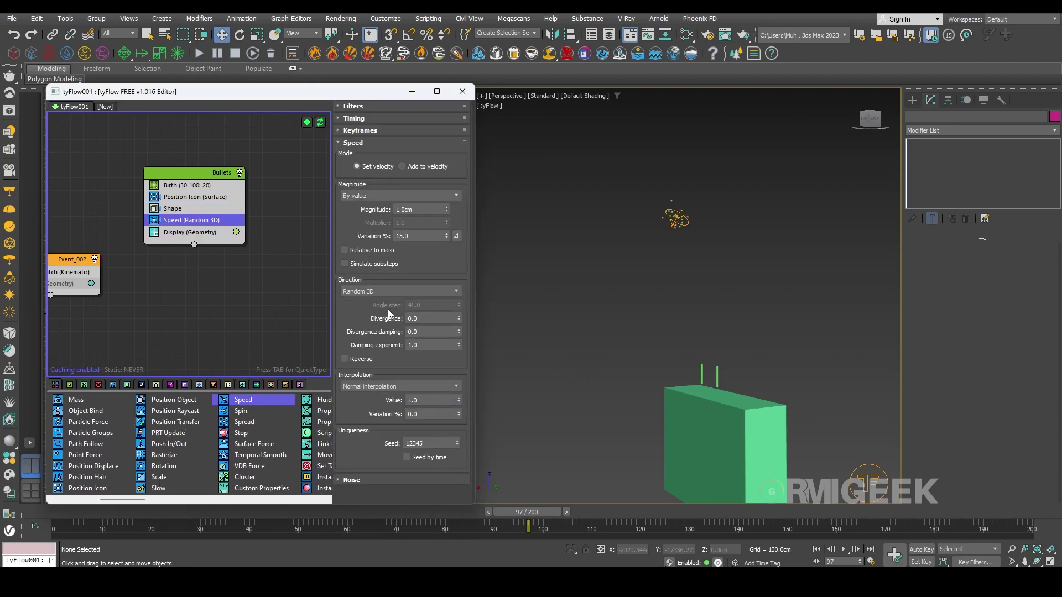
Set the Speed operator's direction to Along icon arrow and pick tyIcon001 as its icon
{"action": "left_click", "coordinate": [376, 290]}
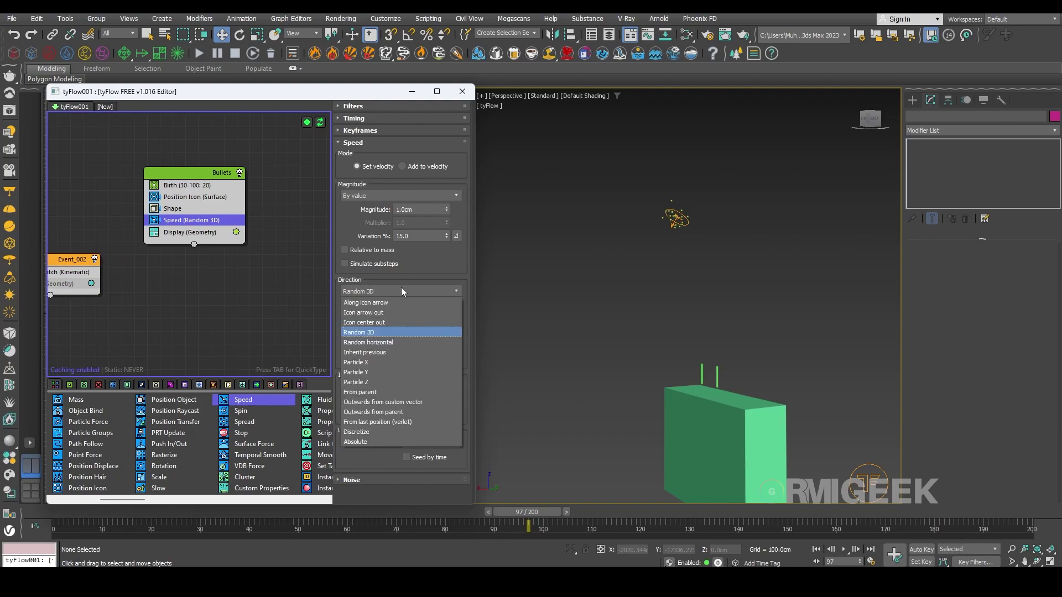
{"action": "left_click", "coordinate": [385, 303]}
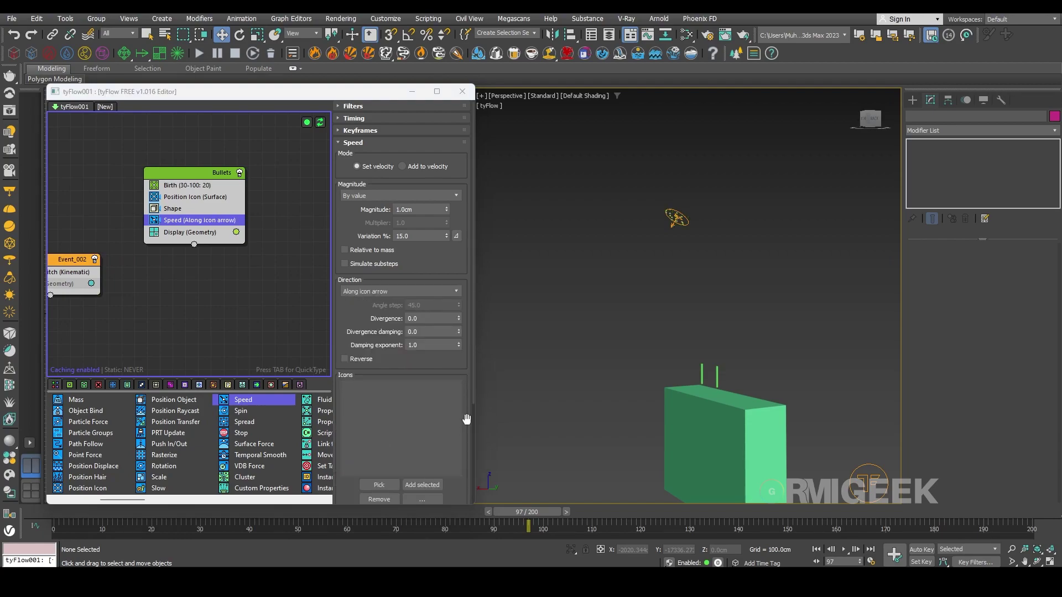
{"action": "left_click", "coordinate": [380, 487]}
{"action": "left_click", "coordinate": [676, 218]}
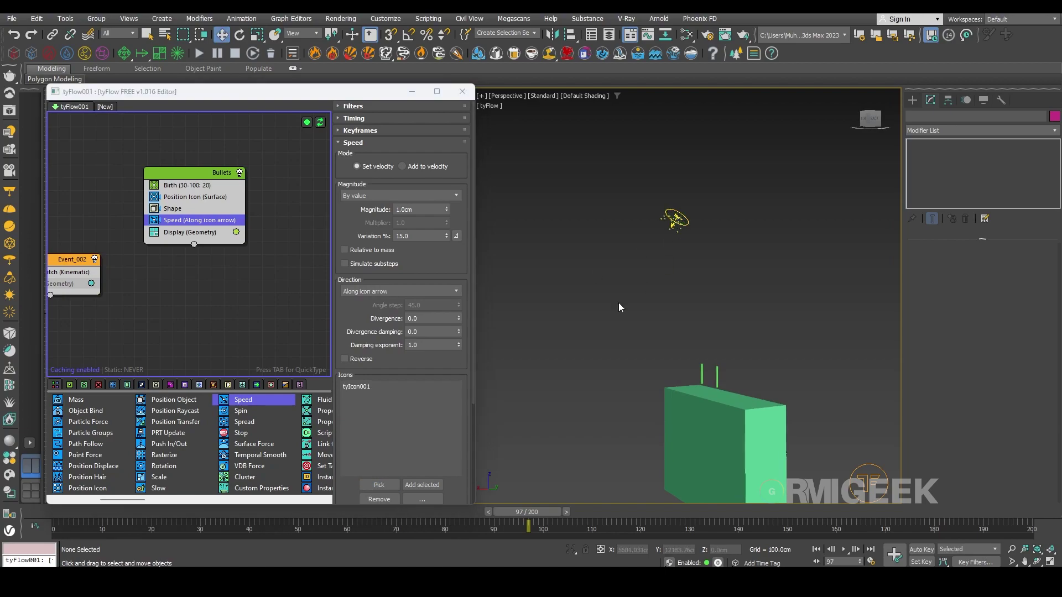
Select the emitter icon above the bridge and set the Speed magnitude to 50 cm
{"action": "left_click_drag", "start_coordinate": [528, 512], "coordinate": [491, 510]}
{"action": "left_click", "coordinate": [676, 218]}
{"action": "left_click", "coordinate": [756, 265]}
{"action": "left_click", "coordinate": [687, 212]}
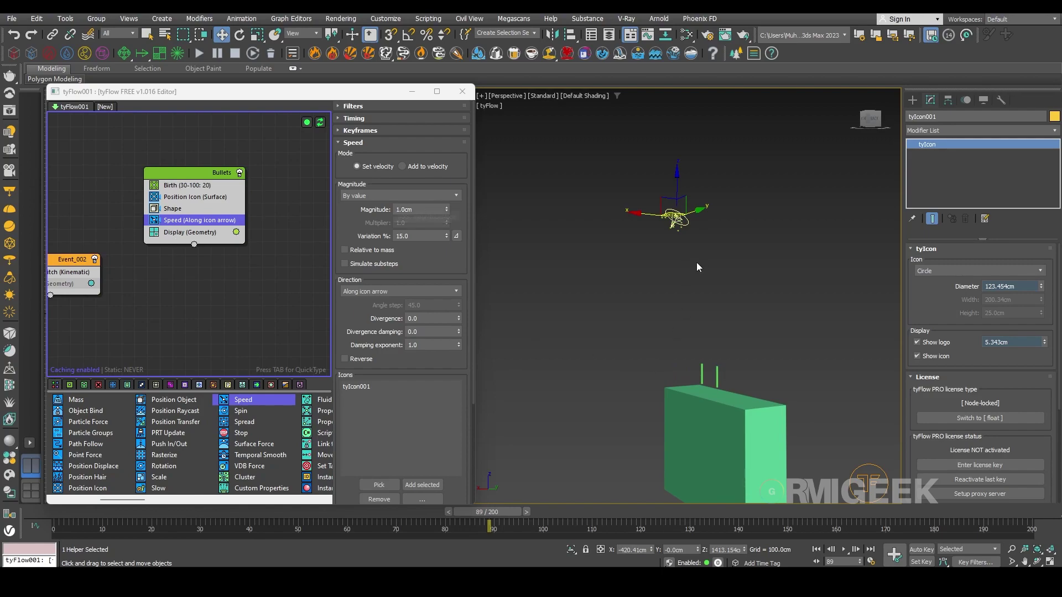
{"action": "left_click_drag", "start_coordinate": [429, 210], "coordinate": [144, 220]}
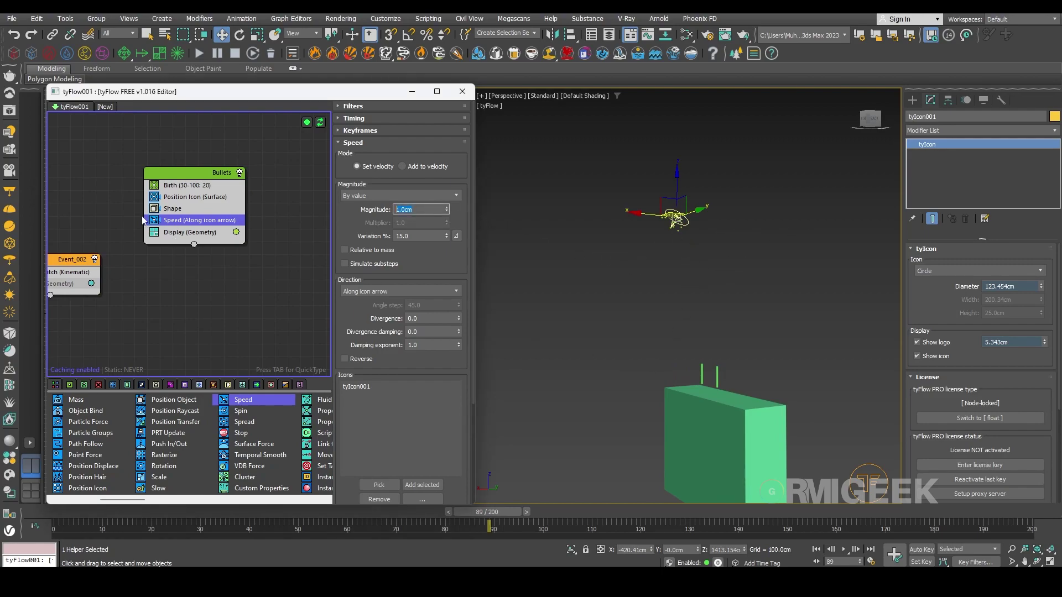
{"action": "type", "text": "50"}
{"action": "key", "text": "Return"}
{"action": "scroll", "coordinate": [817, 316], "scroll_direction": "down", "scroll_amount": 3}
{"action": "middle_click_drag", "start_coordinate": [817, 316], "coordinate": [727, 346], "text": "alt"}
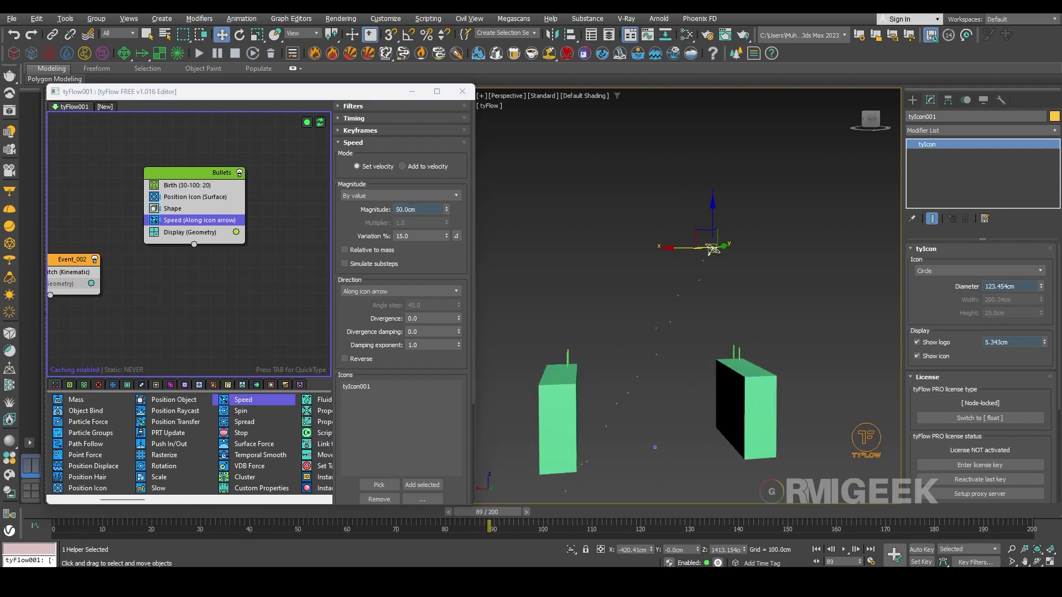
Set the Bullets Birth total to 10 and play the animation
{"action": "left_click_drag", "start_coordinate": [487, 513], "coordinate": [790, 511]}
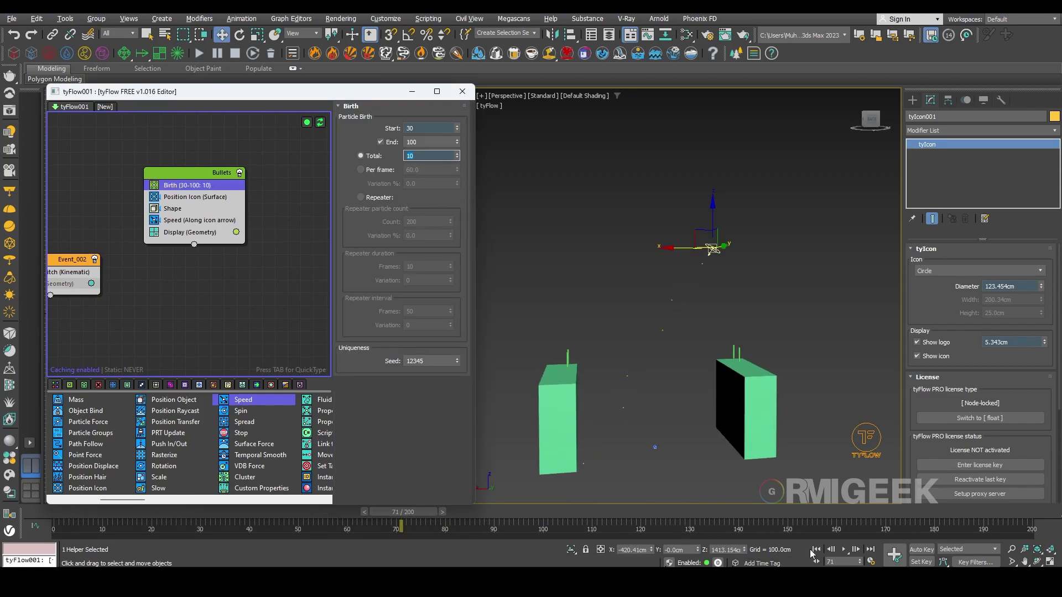
{"action": "left_click", "coordinate": [844, 549]}
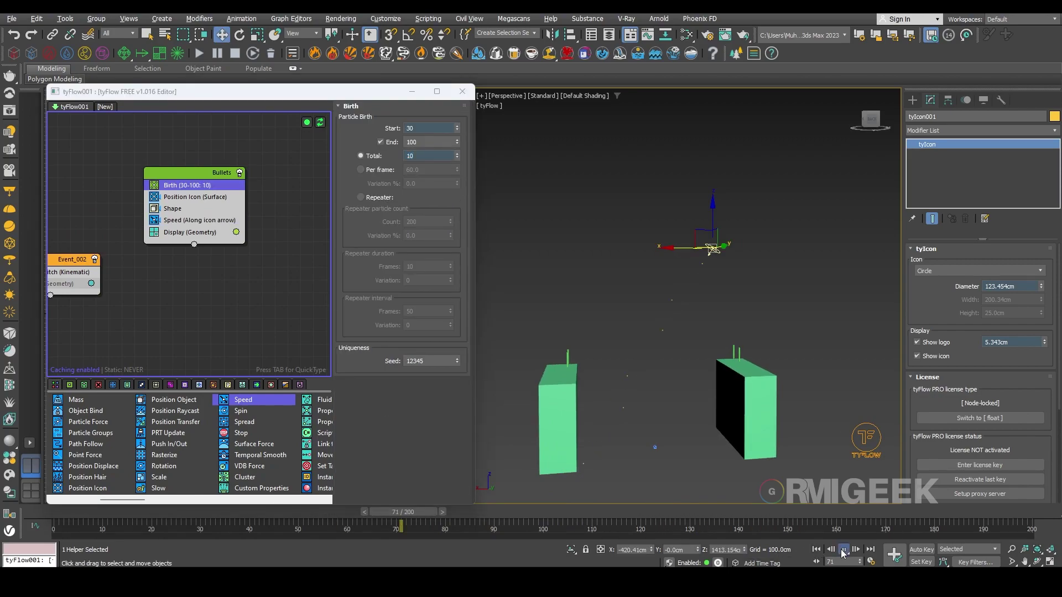
Set the Speed operator's magnitude to 100 cm and play the animation from the first frame
{"action": "left_click", "coordinate": [202, 199]}
{"action": "left_click", "coordinate": [224, 219]}
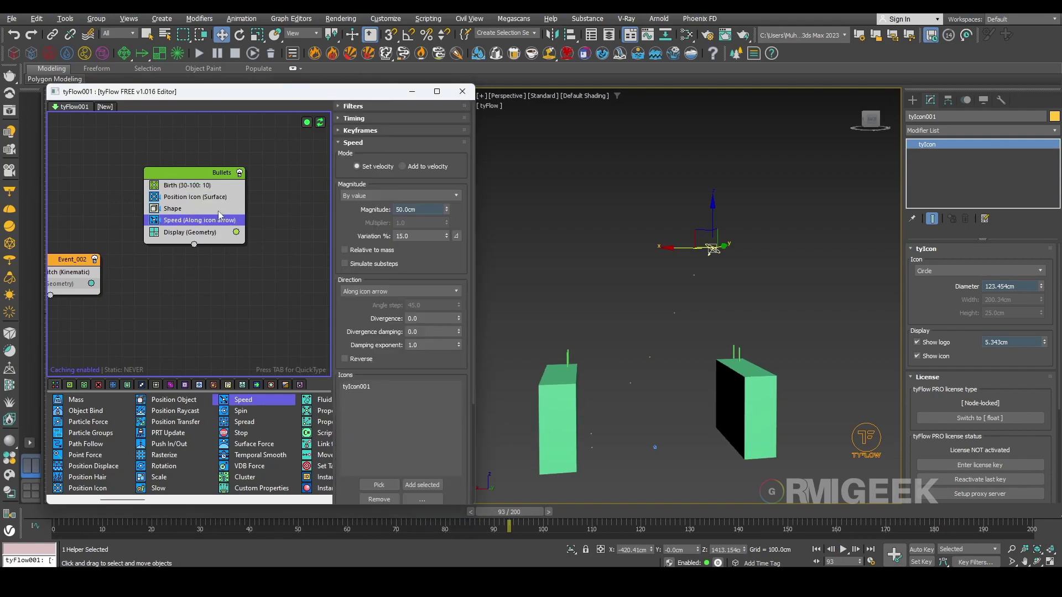
{"action": "type", "text": "100"}
{"action": "key", "text": "Return"}
{"action": "left_click", "coordinate": [816, 549]}
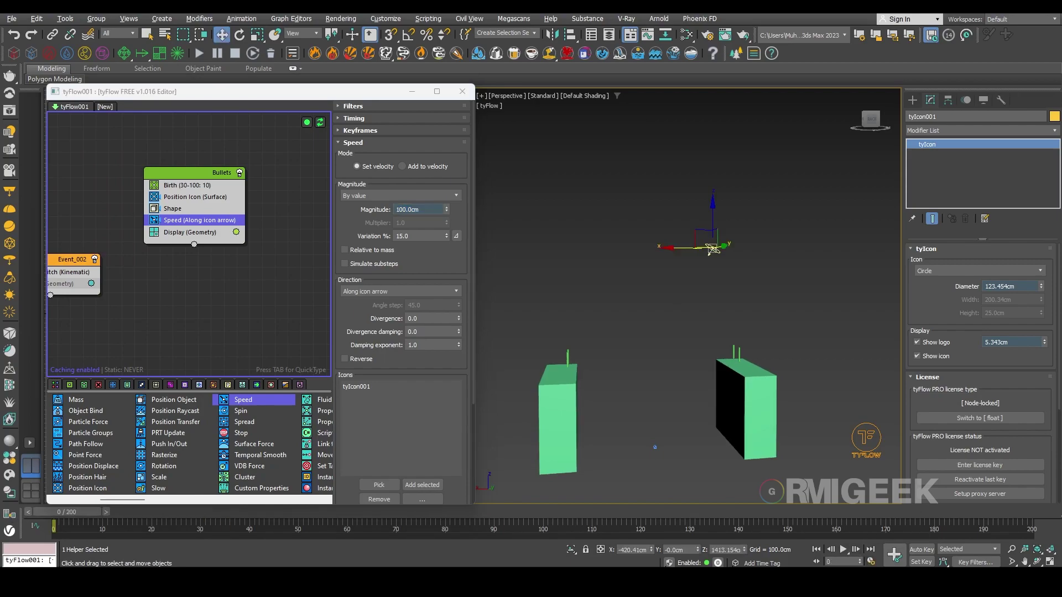
{"action": "left_click", "coordinate": [843, 552]}
{"action": "left_click", "coordinate": [844, 552]}
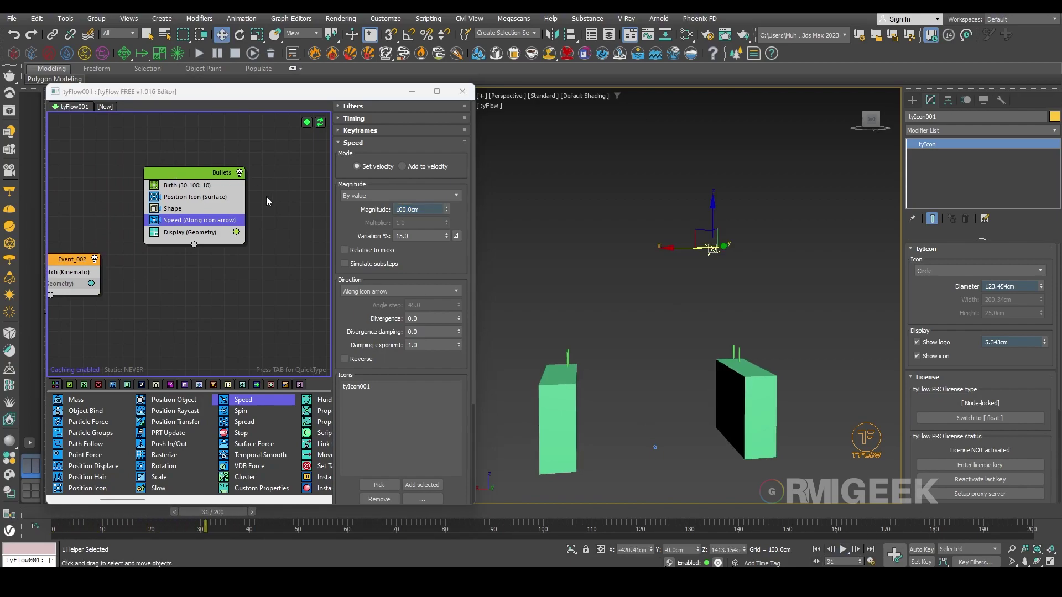
Set the Bullets Birth end frame to 200 and play the animation
{"action": "left_click", "coordinate": [210, 186]}
{"action": "left_click", "coordinate": [425, 142]}
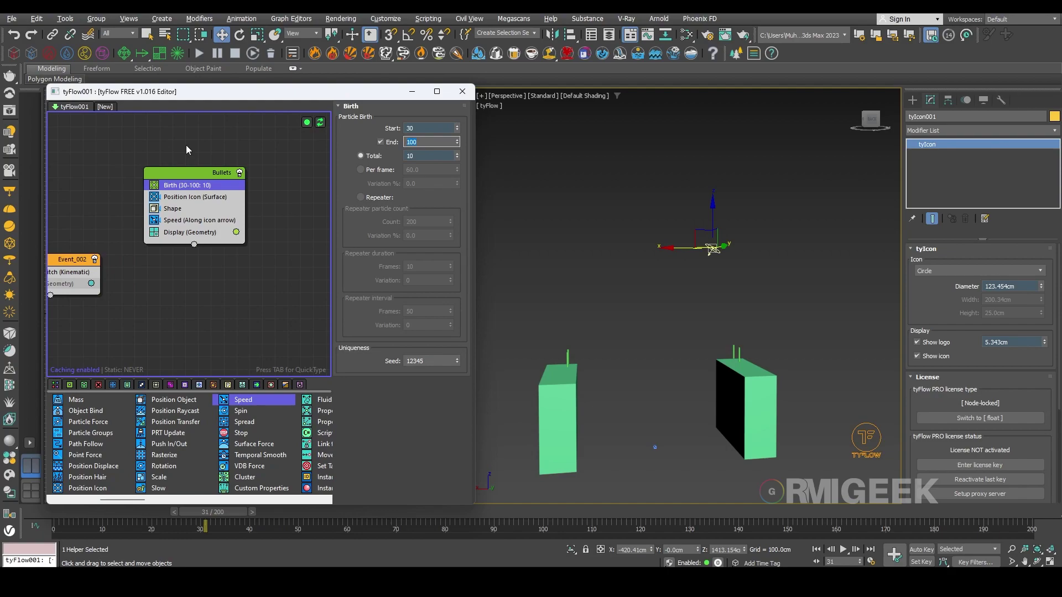
{"action": "type", "text": "200"}
{"action": "key", "text": "Return"}
{"action": "left_click", "coordinate": [843, 549]}
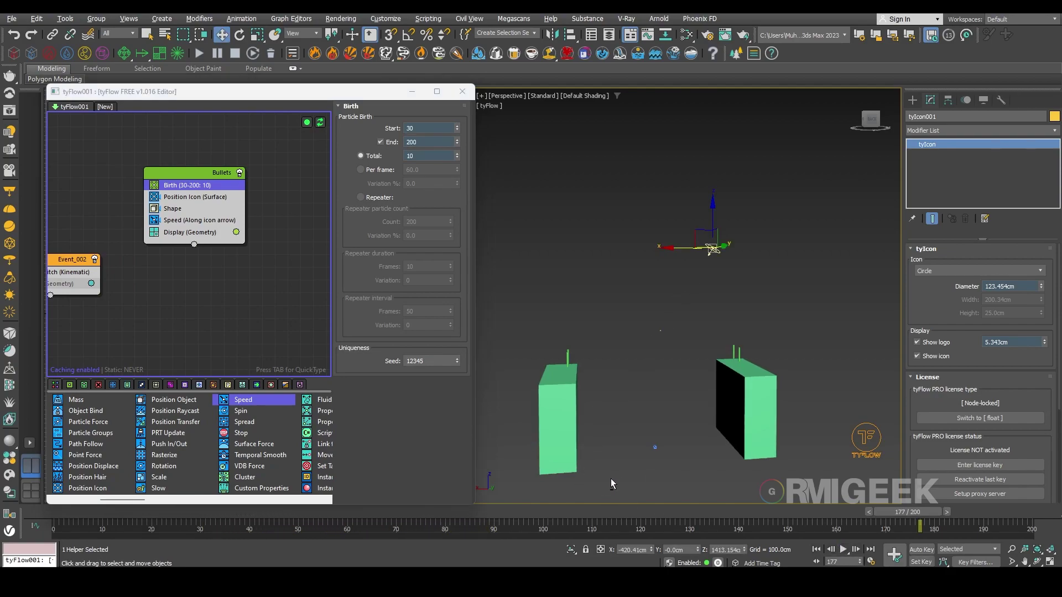
Raise the Birth operator's total to 15 particles in the Bullets event
{"action": "middle_click_drag", "start_coordinate": [611, 479], "coordinate": [639, 480], "text": "alt"}
{"action": "scroll", "coordinate": [688, 427], "scroll_direction": "up", "scroll_amount": 3}
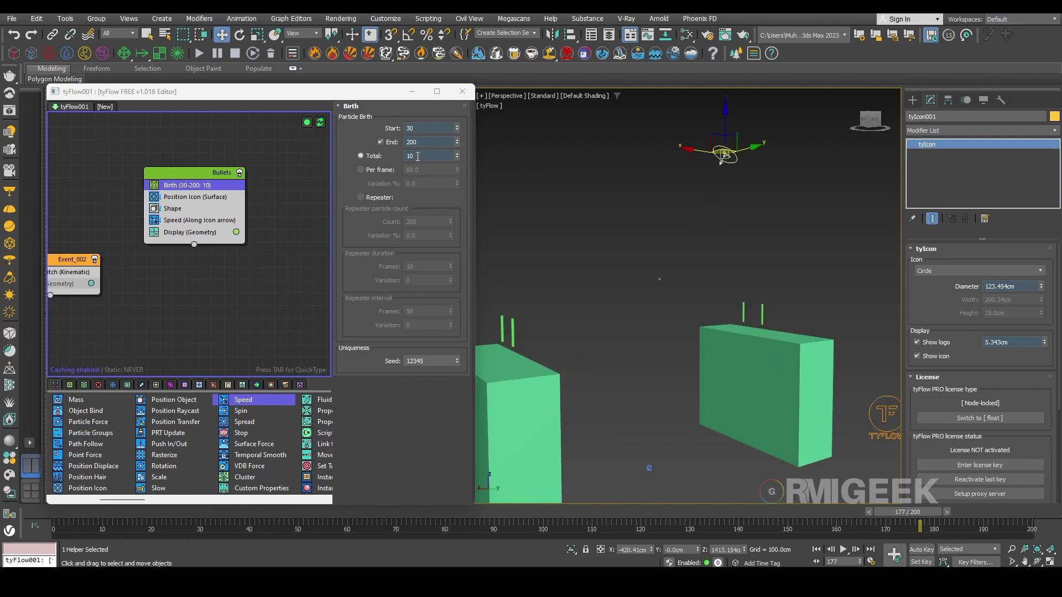
{"action": "left_click_drag", "start_coordinate": [456, 157], "coordinate": [457, 152]}
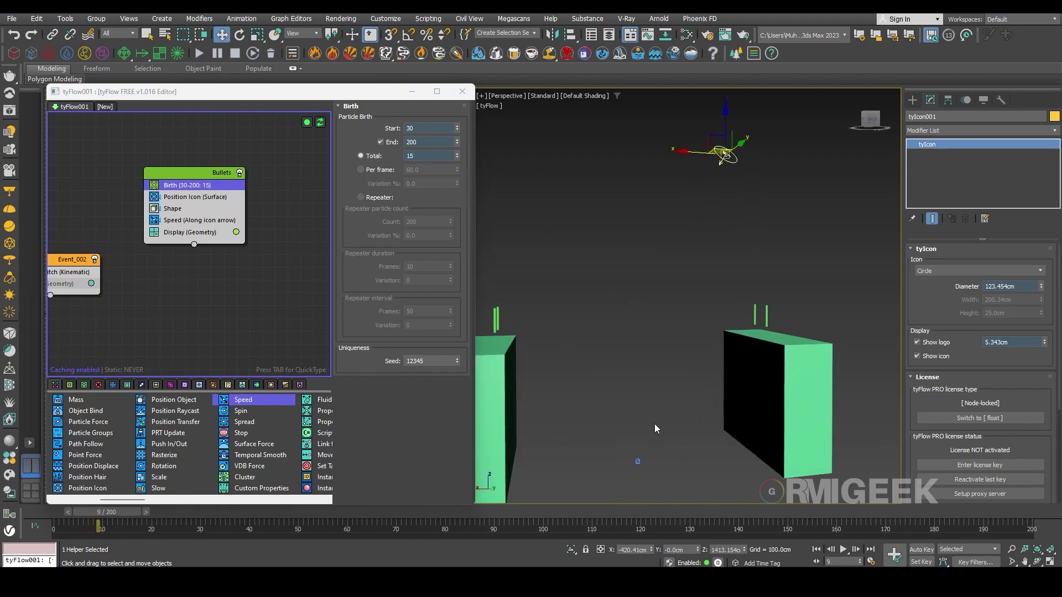
{"action": "scroll", "coordinate": [655, 424], "scroll_direction": "down", "scroll_amount": 3}
{"action": "middle_click_drag", "start_coordinate": [654, 423], "coordinate": [636, 426], "text": "alt"}
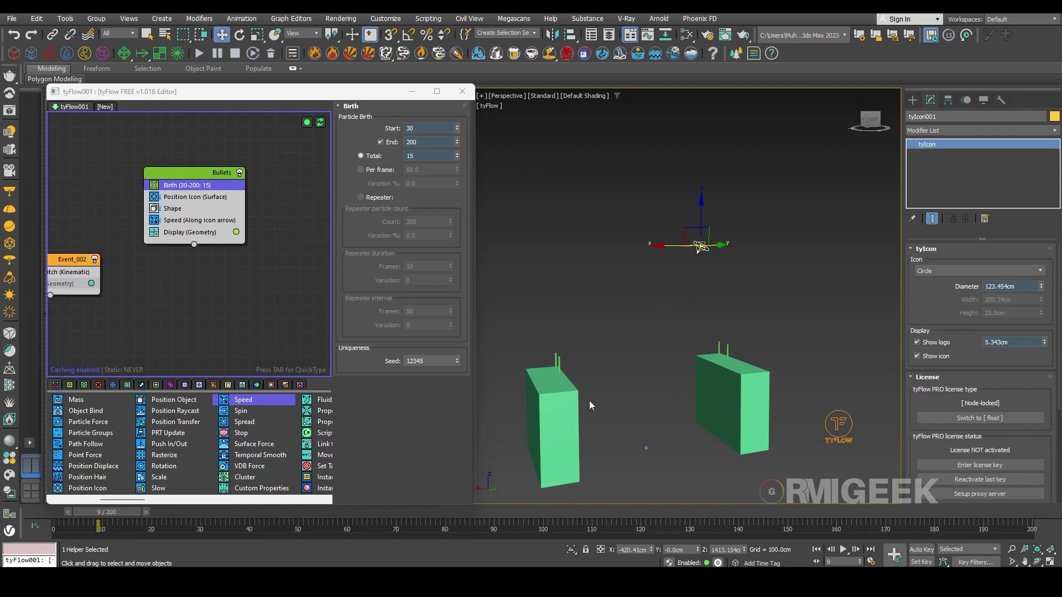
{"action": "middle_click_drag", "start_coordinate": [182, 322], "coordinate": [331, 266]}
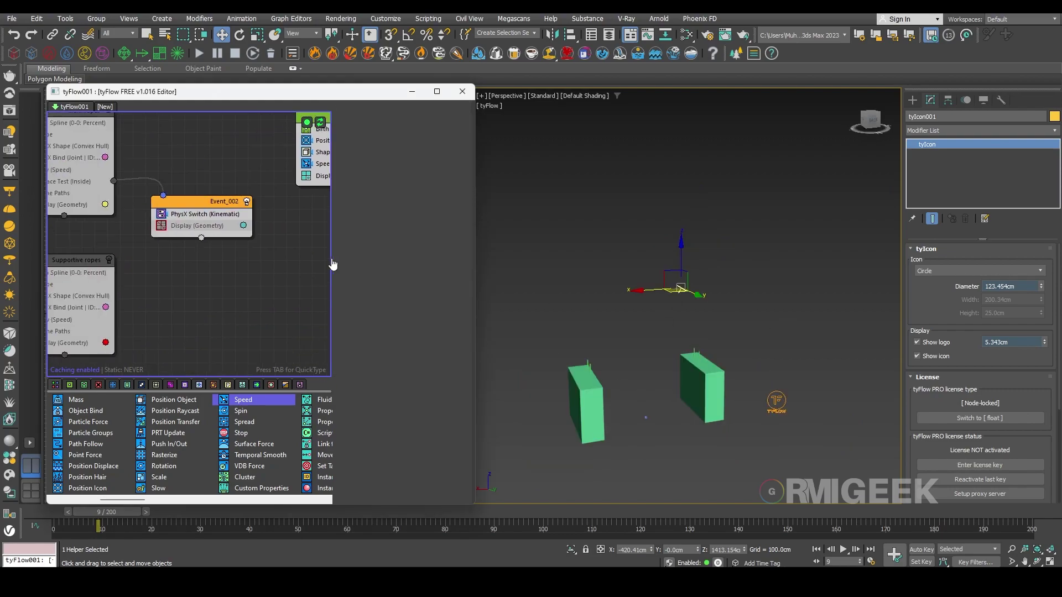
Re-enable the Main ropes, Supportive ropes, Planks and Event_002 events and deselect the tyFlow icon helper
{"action": "scroll", "coordinate": [243, 280], "scroll_direction": "down", "scroll_amount": 3}
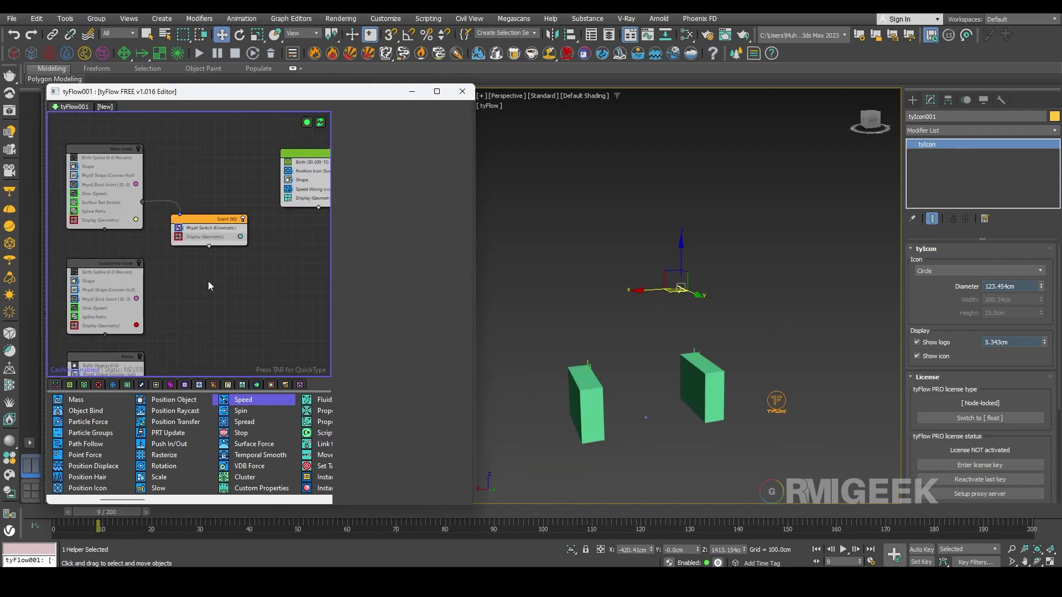
{"action": "left_click", "coordinate": [139, 148]}
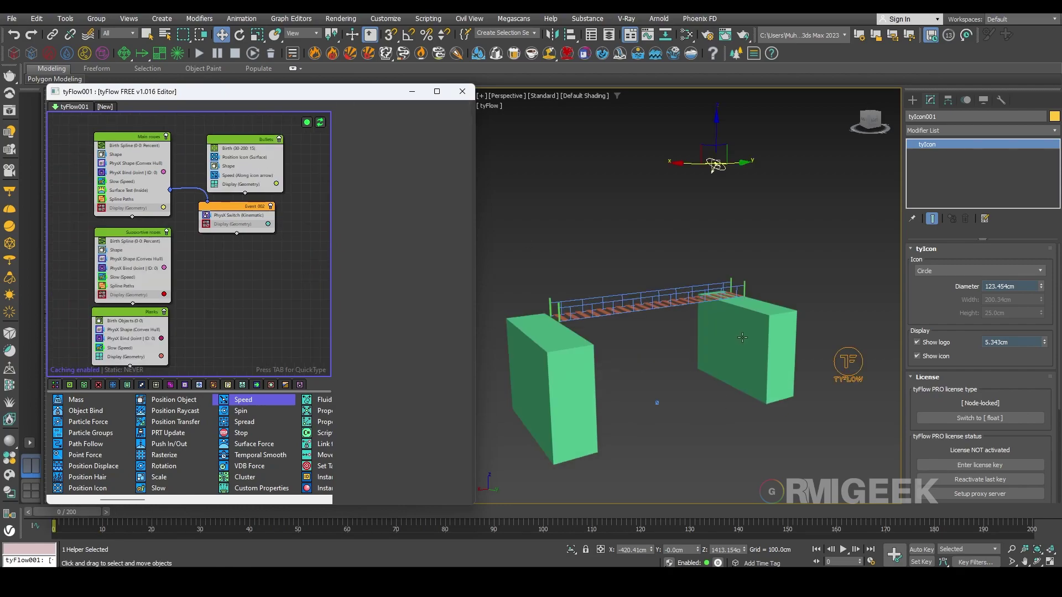
{"action": "scroll", "coordinate": [643, 329], "scroll_direction": "up", "scroll_amount": 4}
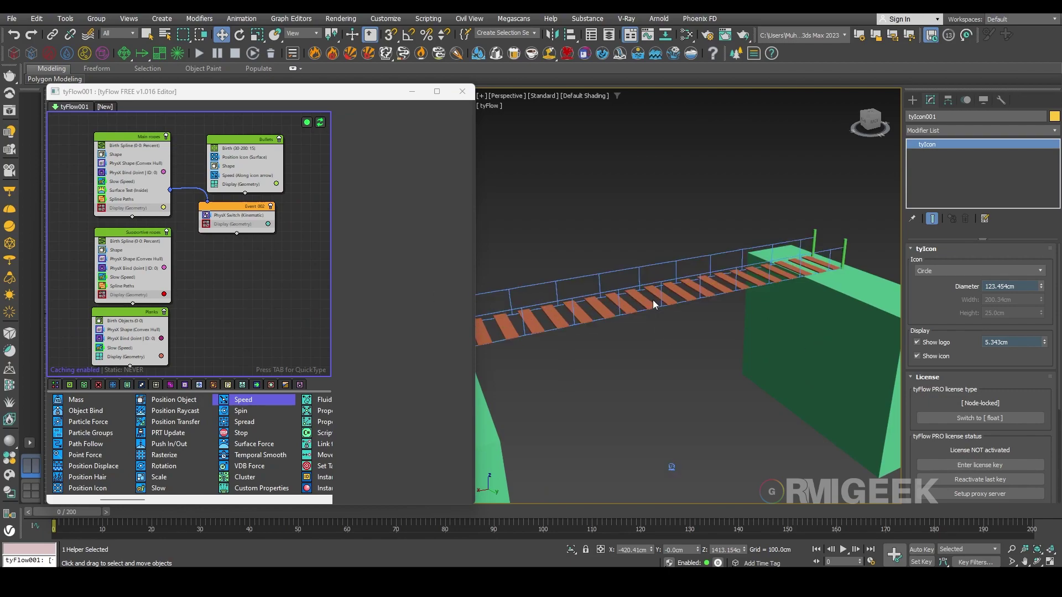
{"action": "left_click_drag", "start_coordinate": [628, 247], "coordinate": [642, 269]}
{"action": "left_click", "coordinate": [636, 242]}
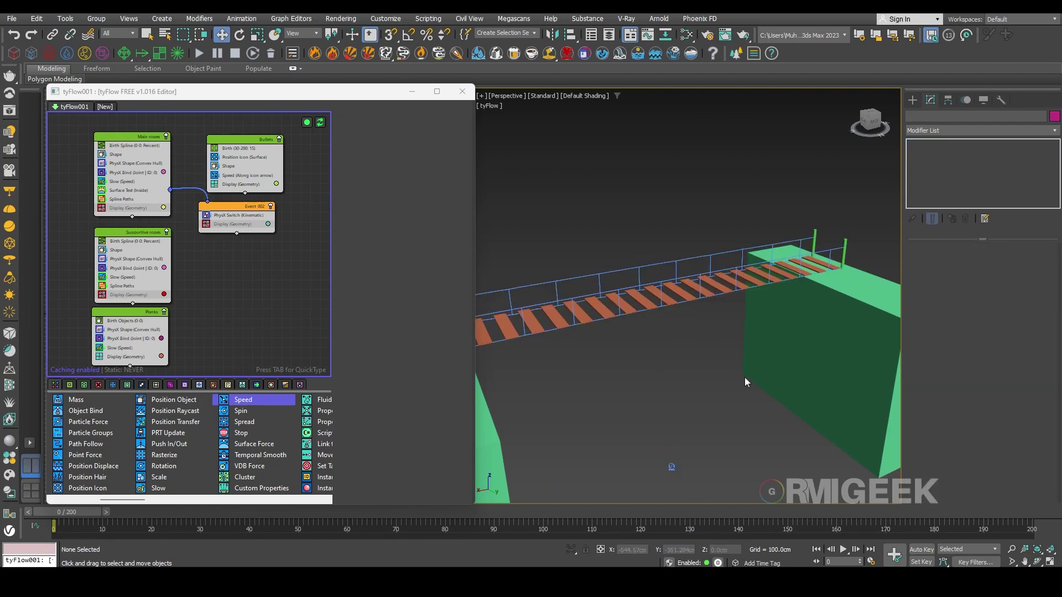
{"action": "middle_click_drag", "start_coordinate": [744, 377], "coordinate": [644, 354], "text": "alt"}
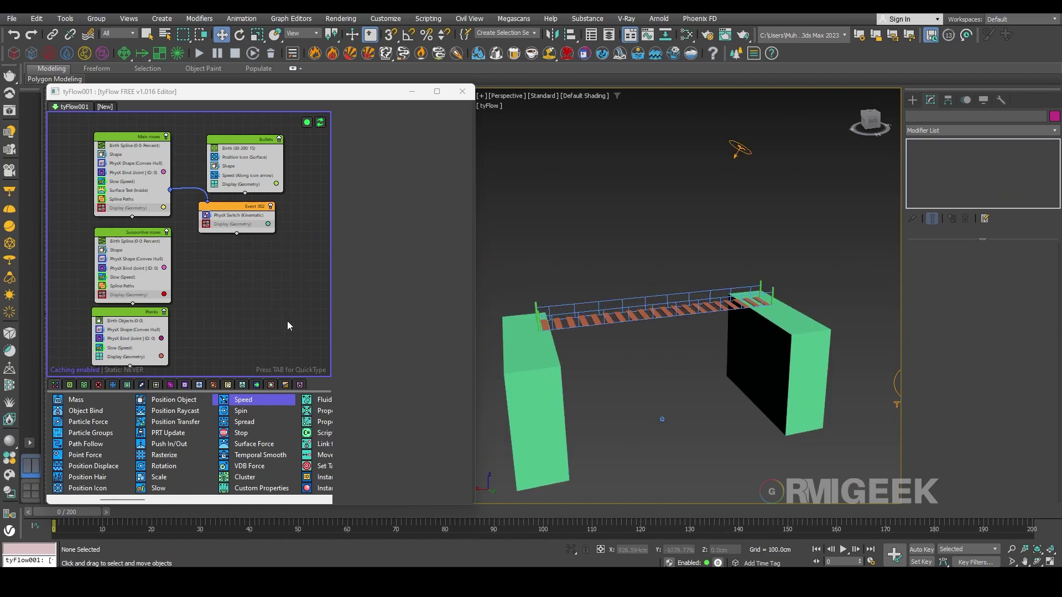
Add a Particle Groups operator to the Main ropes event below its birth operator and assign simulation group 1
{"action": "scroll", "coordinate": [104, 445], "scroll_direction": "up", "scroll_amount": 3}
{"action": "left_click", "coordinate": [104, 444]}
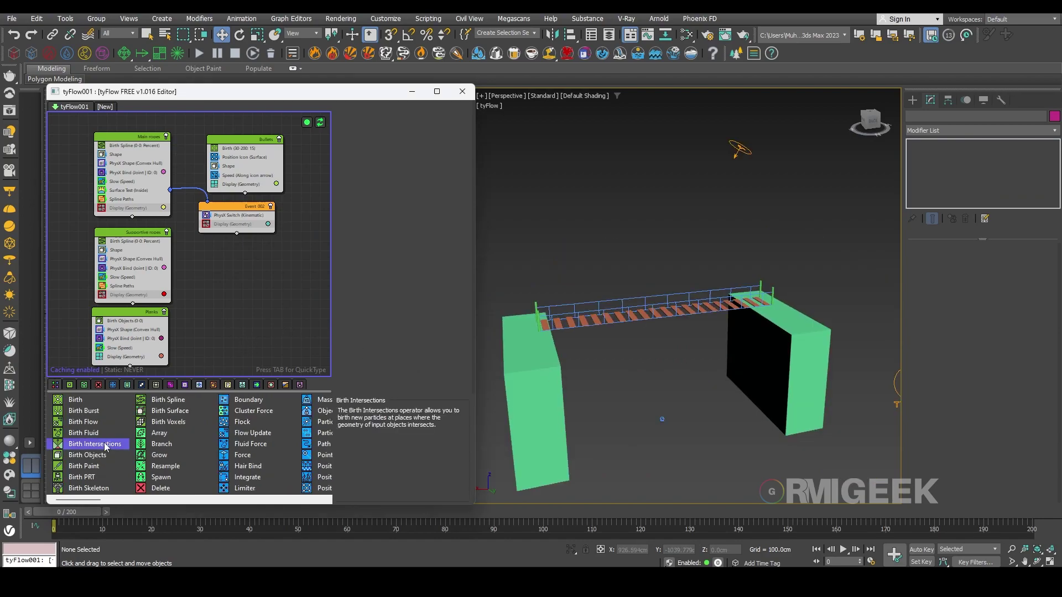
{"action": "key", "text": "g"}
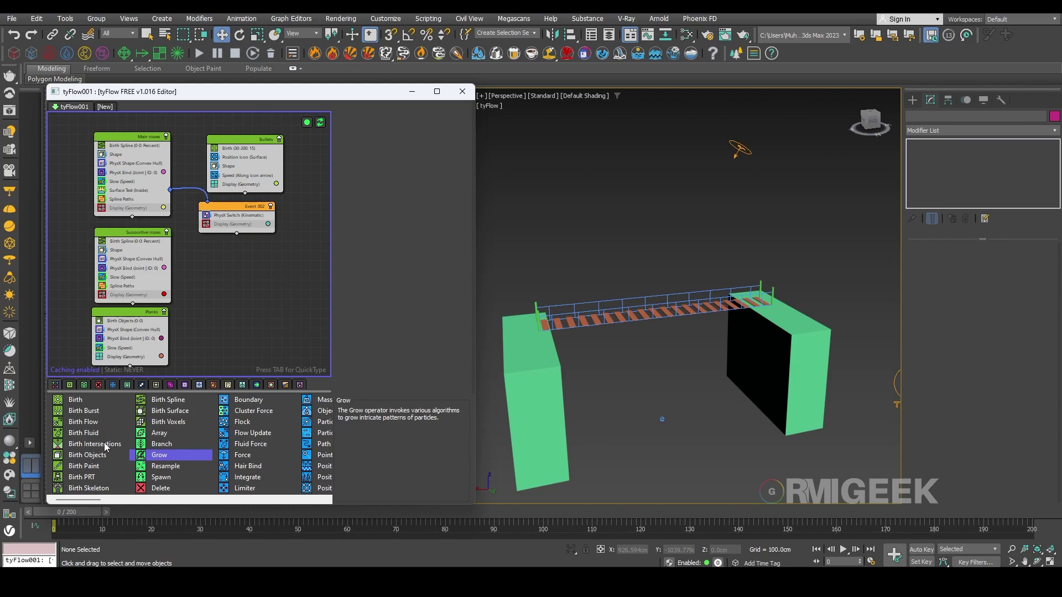
{"action": "key", "text": "Tab"}
{"action": "type", "text": "grou"}
{"action": "double_click", "coordinate": [317, 300]}
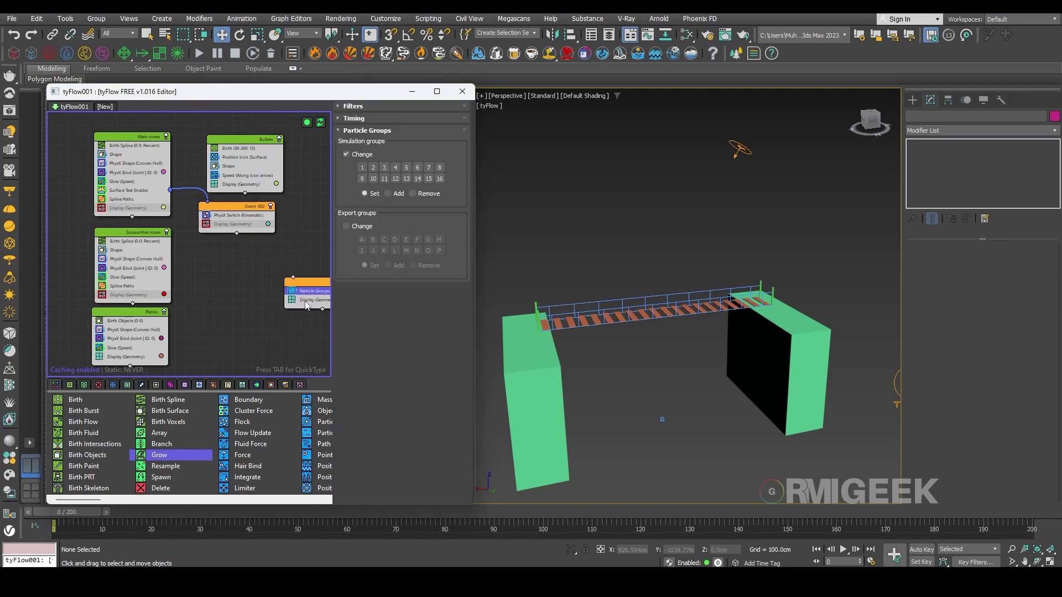
{"action": "left_click_drag", "start_coordinate": [308, 290], "coordinate": [142, 153]}
{"action": "left_click", "coordinate": [136, 156]}
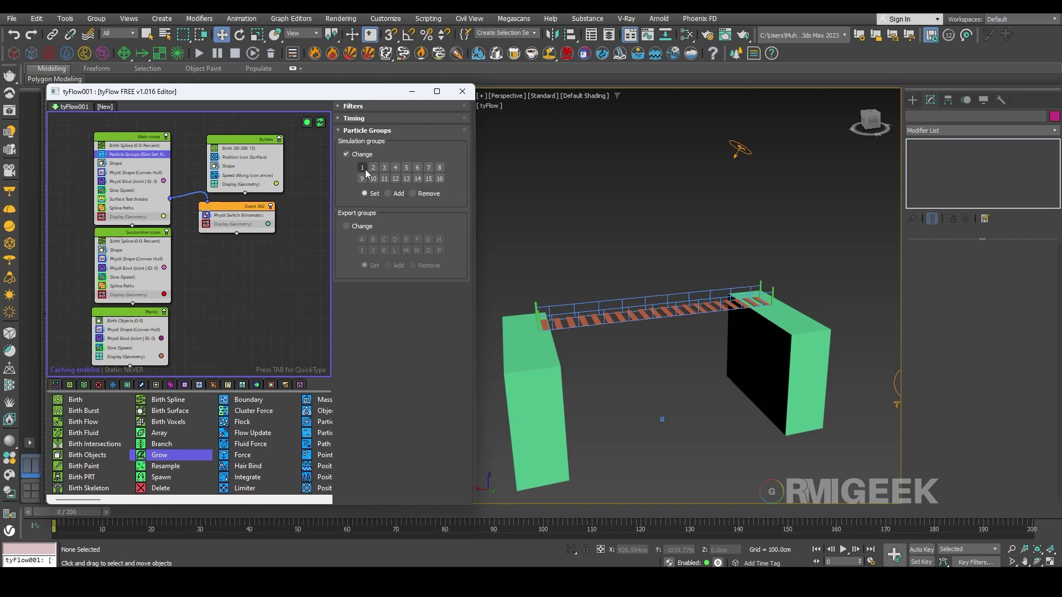
{"action": "left_click", "coordinate": [361, 168]}
Copy the Particle Groups operator into the Supportive ropes and Planks events and reposition Planks clear of the event above
{"action": "left_click_drag", "start_coordinate": [141, 158], "coordinate": [144, 252], "text": "shift"}
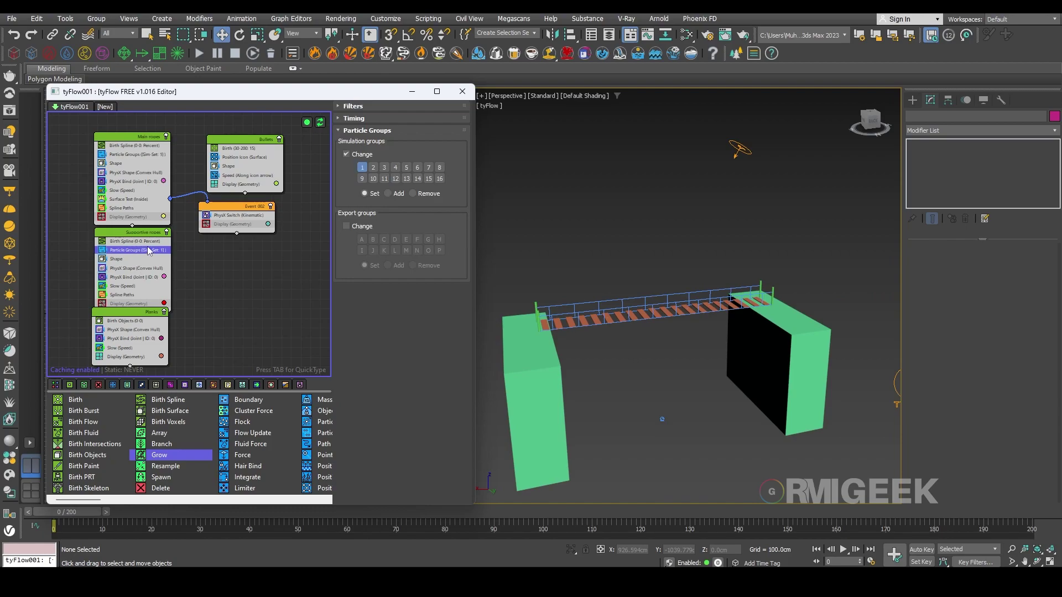
{"action": "left_click_drag", "start_coordinate": [147, 252], "coordinate": [156, 331], "text": "shift"}
{"action": "middle_click_drag", "start_coordinate": [197, 335], "coordinate": [212, 315]}
{"action": "left_click", "coordinate": [132, 297]}
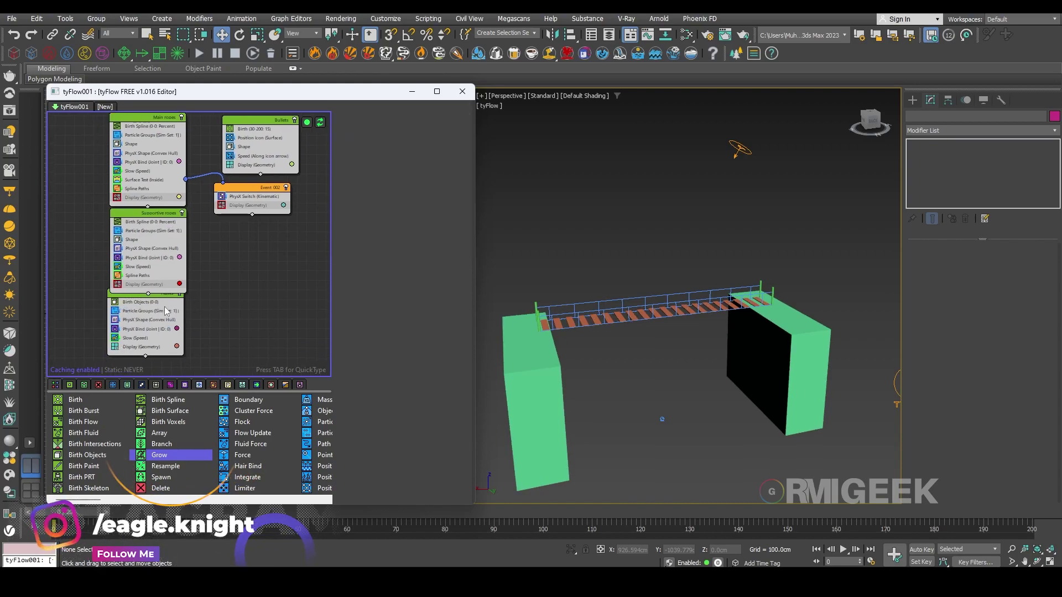
{"action": "left_click_drag", "start_coordinate": [132, 297], "coordinate": [135, 307]}
{"action": "left_click", "coordinate": [248, 323]}
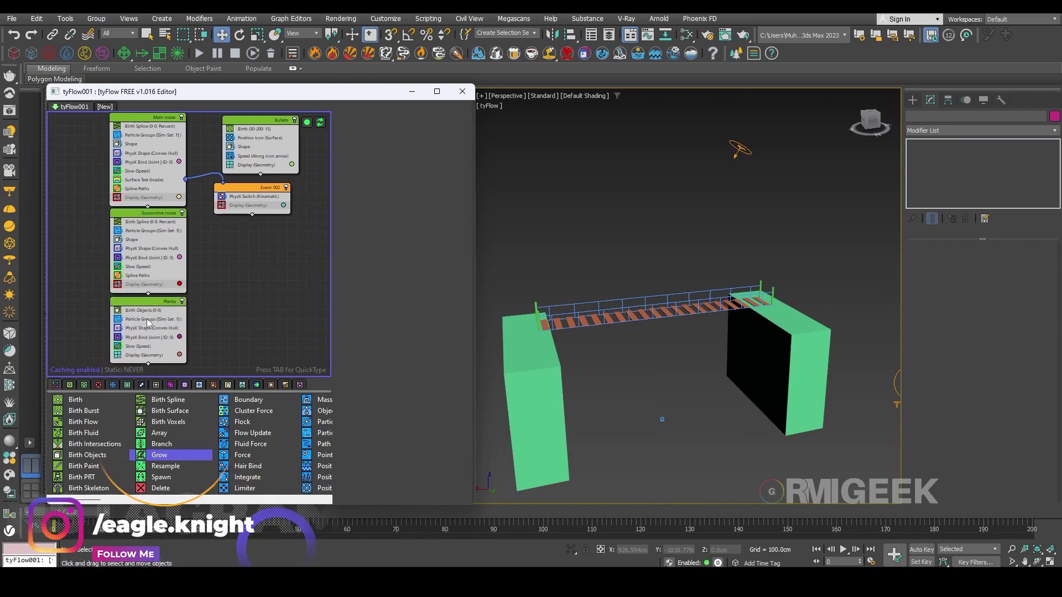
Copy the Particle Groups operator from Planks into the Bullets event and set its simulation group to 2
{"action": "left_click", "coordinate": [145, 320]}
{"action": "middle_click_drag", "start_coordinate": [254, 324], "coordinate": [221, 340]}
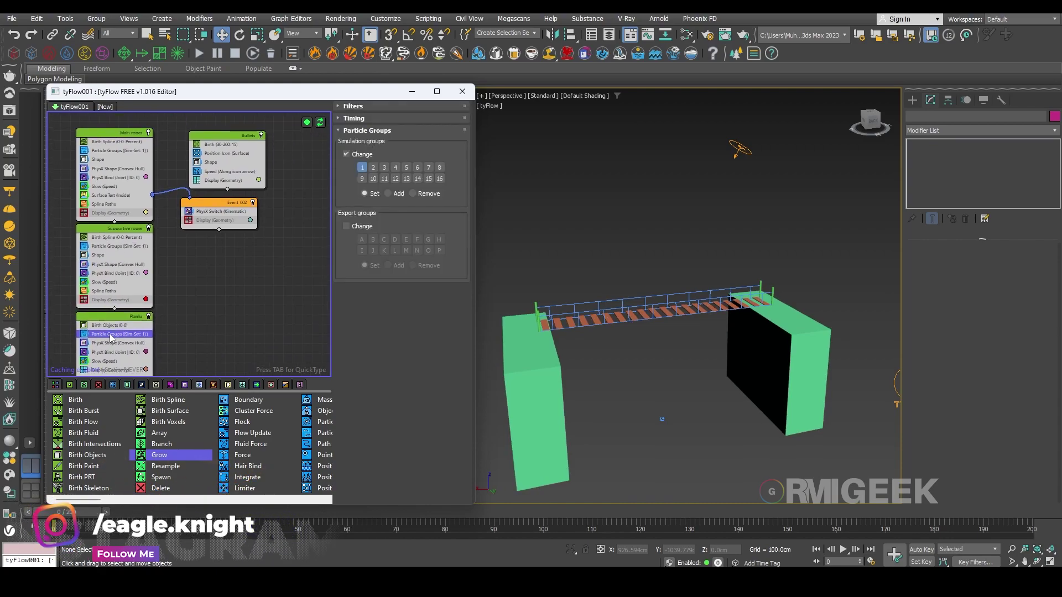
{"action": "left_click_drag", "start_coordinate": [103, 336], "coordinate": [216, 153], "text": "shift"}
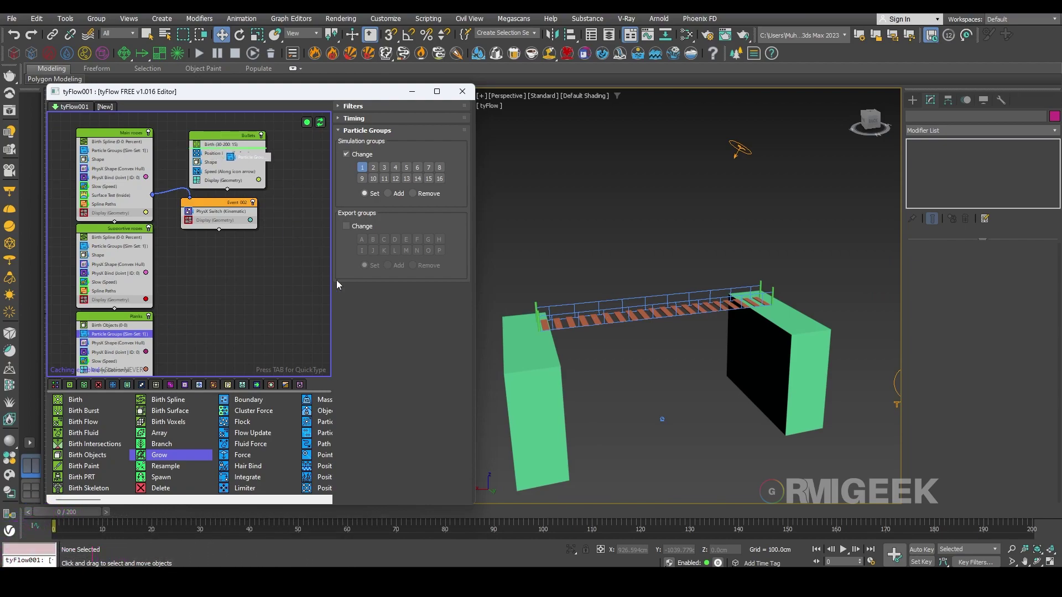
{"action": "left_click", "coordinate": [373, 167]}
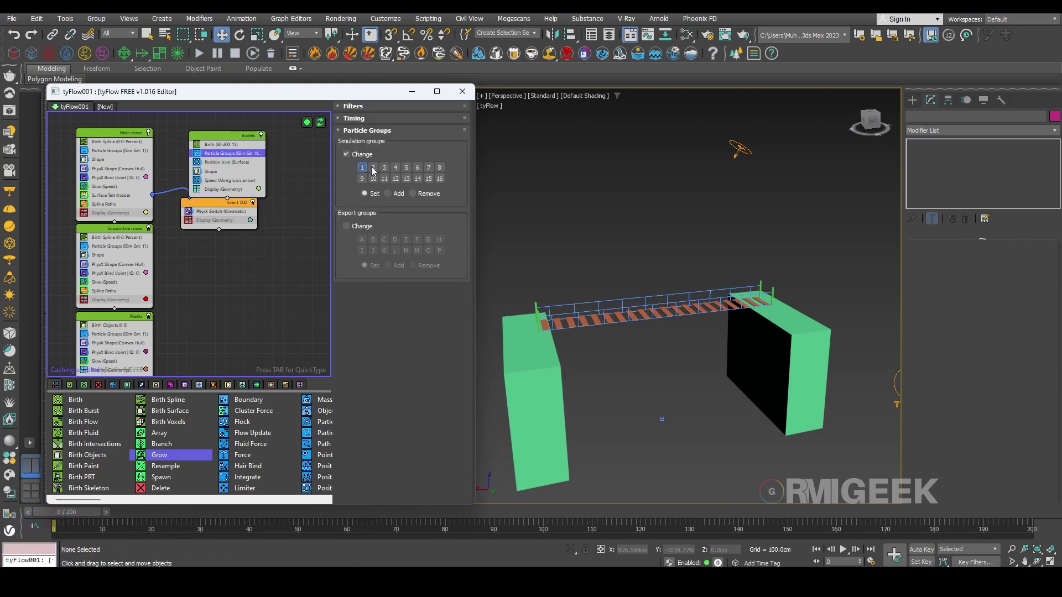
{"action": "left_click", "coordinate": [230, 340]}
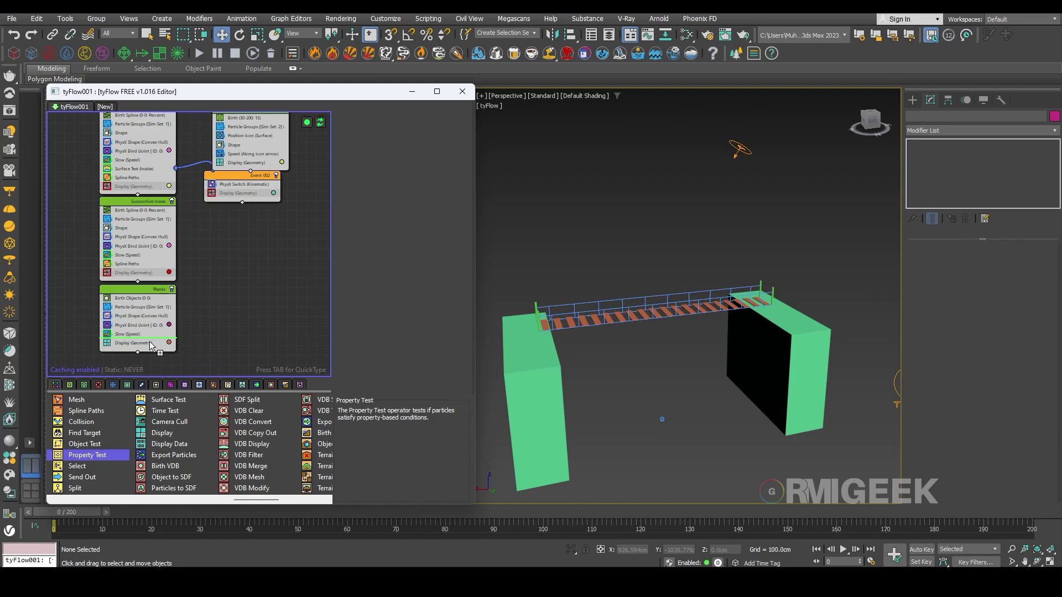
Add a Property Test operator above Display in the Planks event and set its test type to Neighbor count
{"action": "left_click_drag", "start_coordinate": [90, 456], "coordinate": [106, 433]}
{"action": "left_click_drag", "start_coordinate": [152, 343], "coordinate": [153, 339]}
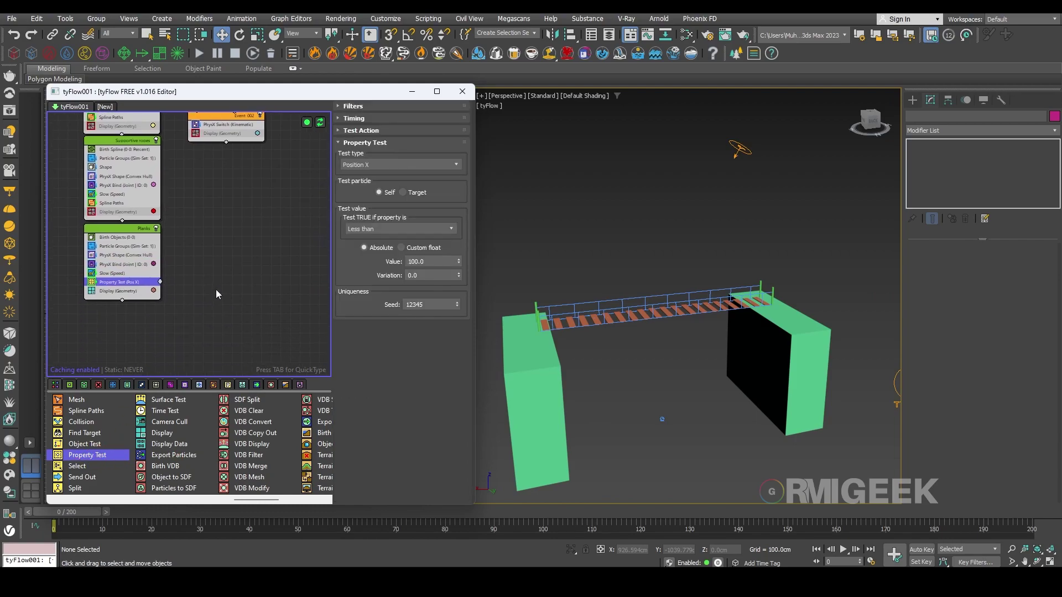
{"action": "left_click", "coordinate": [372, 162]}
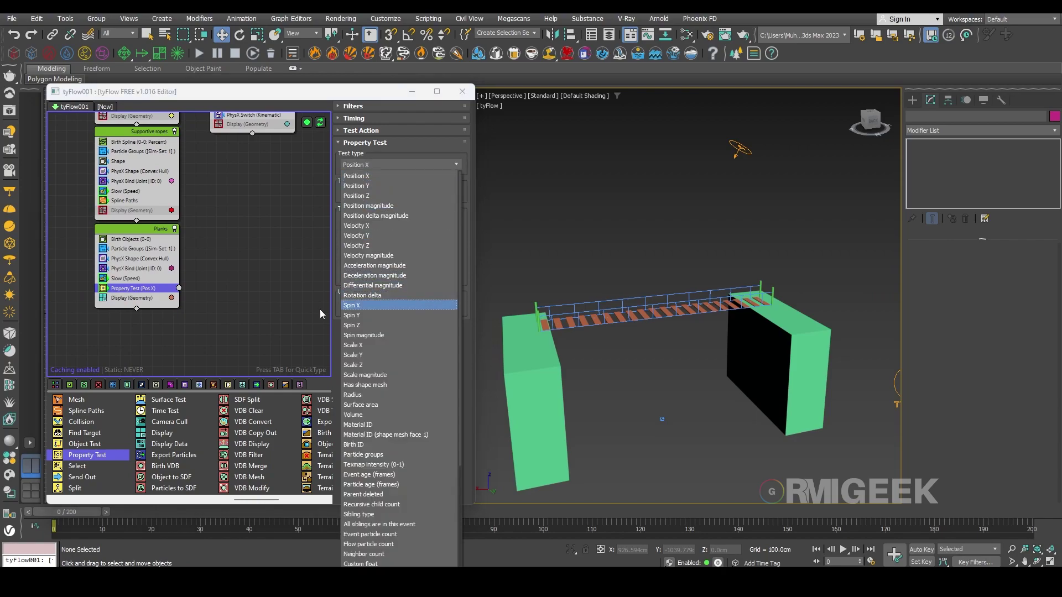
{"action": "key", "text": "n"}
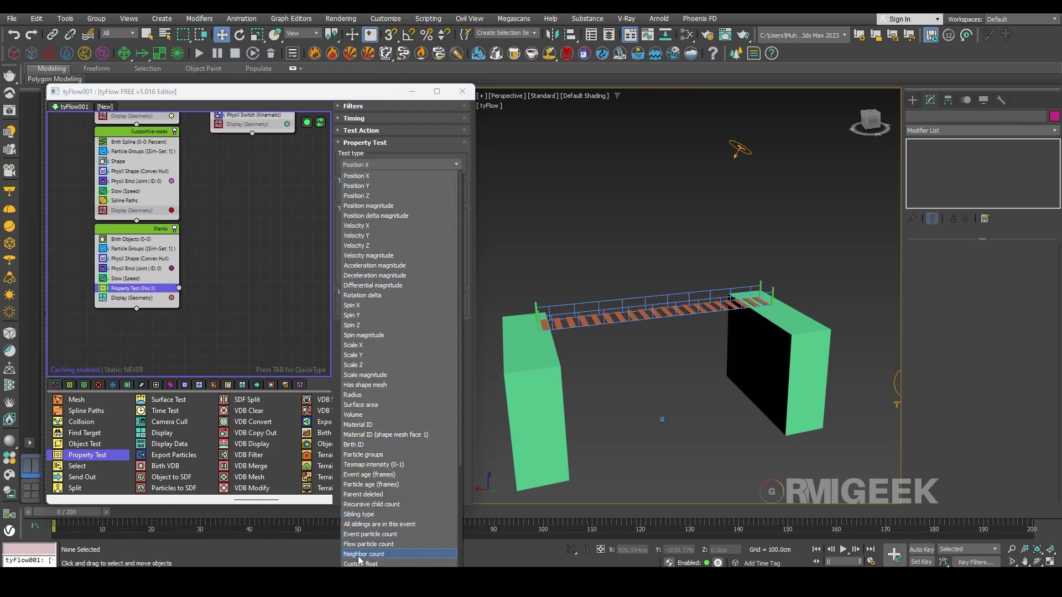
{"action": "left_click", "coordinate": [362, 554]}
Make the Property Test return TRUE when the neighbor count is greater than 0
{"action": "left_click", "coordinate": [412, 228]}
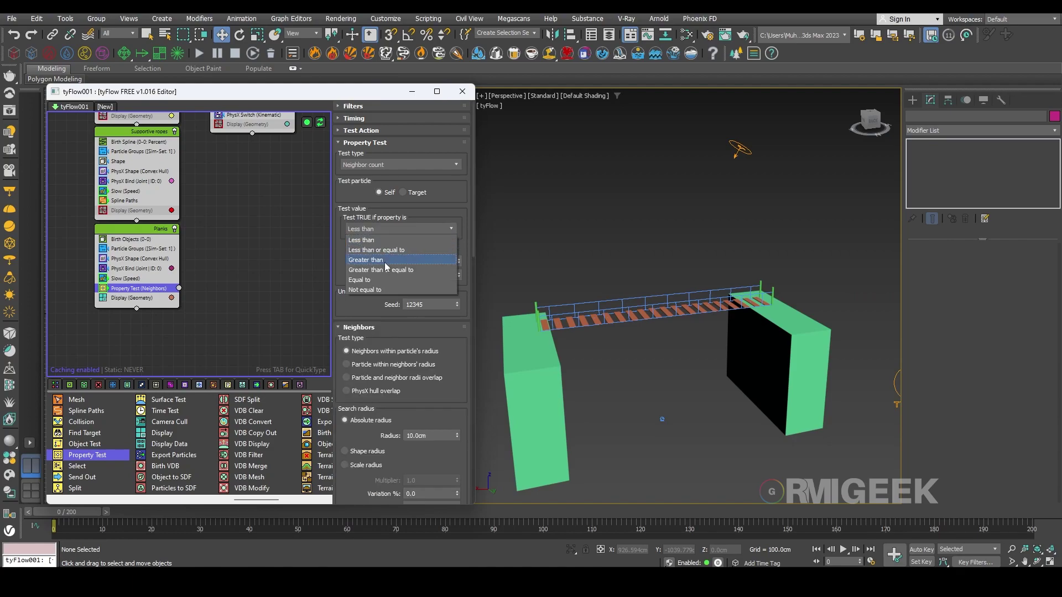
{"action": "left_click", "coordinate": [365, 260]}
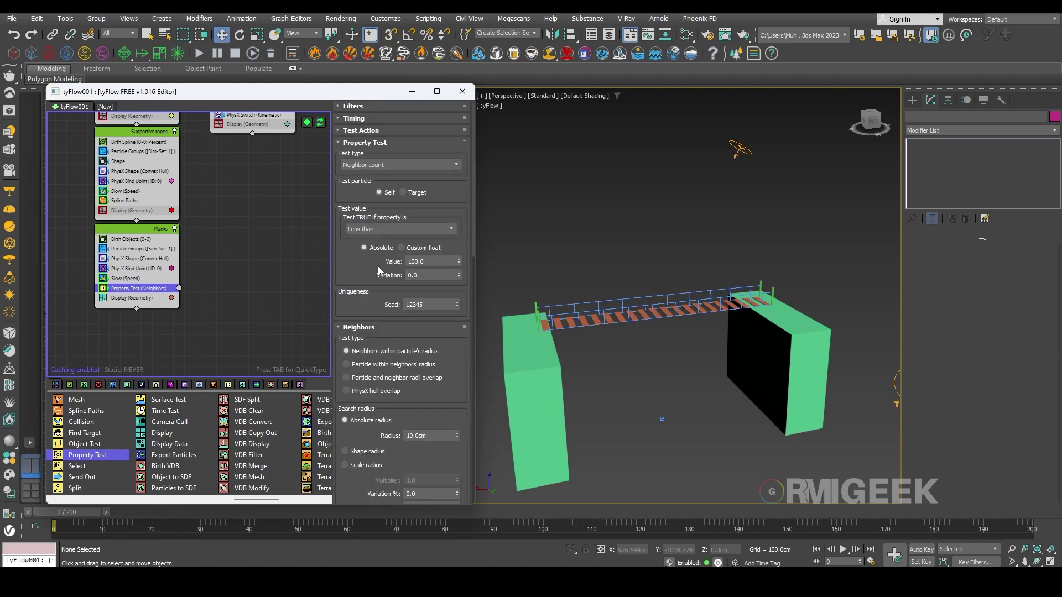
{"action": "type", "text": "0"}
{"action": "key", "text": "Return"}
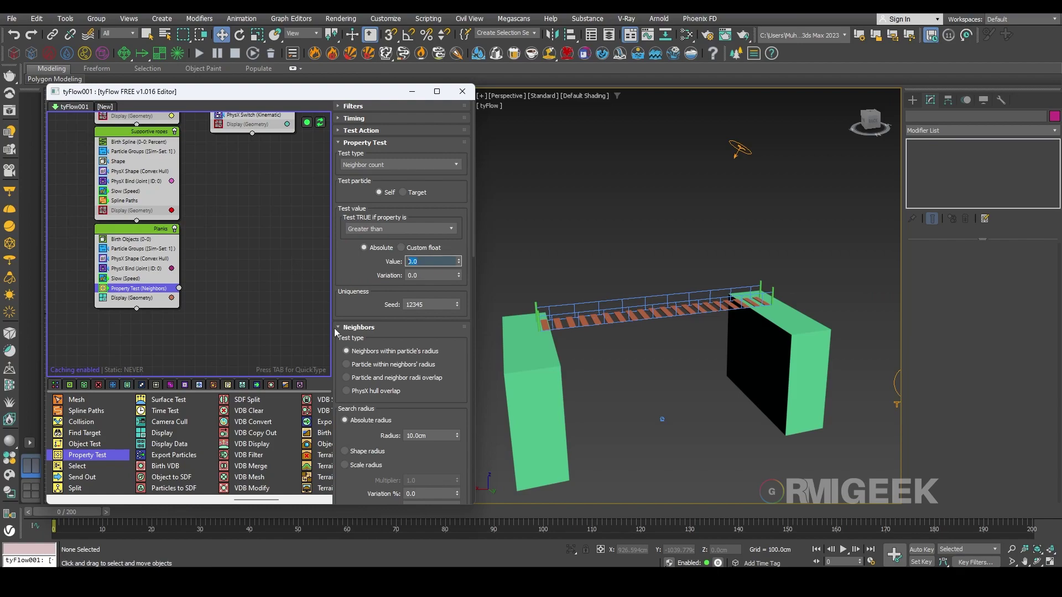
{"action": "left_click_drag", "start_coordinate": [376, 302], "coordinate": [374, 196]}
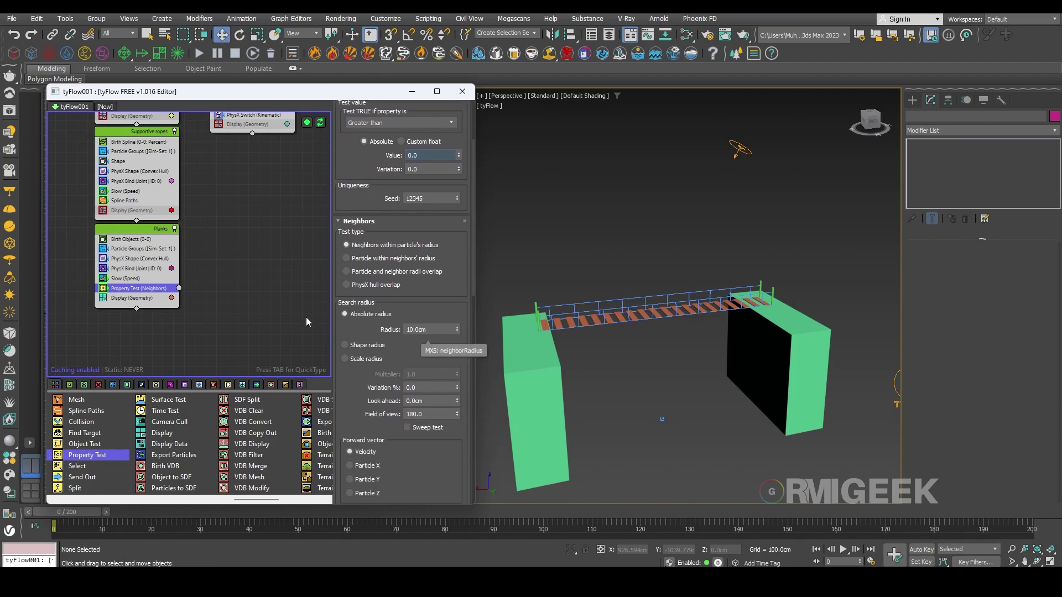
Copy the Planks event's Display operator into a new event and set its display colour to white
{"action": "left_click", "coordinate": [170, 365]}
{"action": "left_click", "coordinate": [201, 437]}
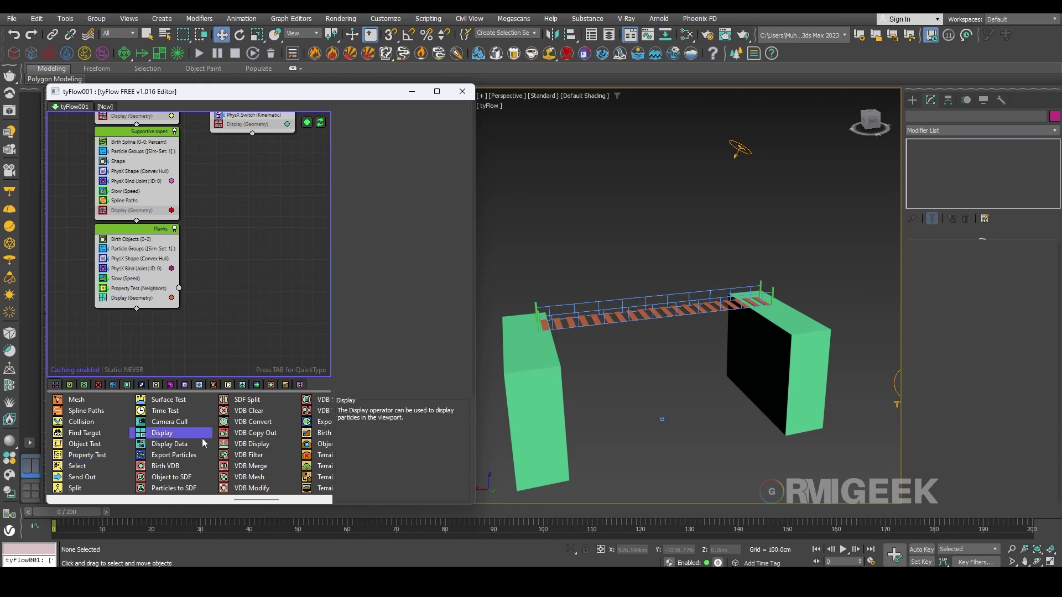
{"action": "scroll", "coordinate": [202, 438], "scroll_direction": "left", "scroll_amount": 3}
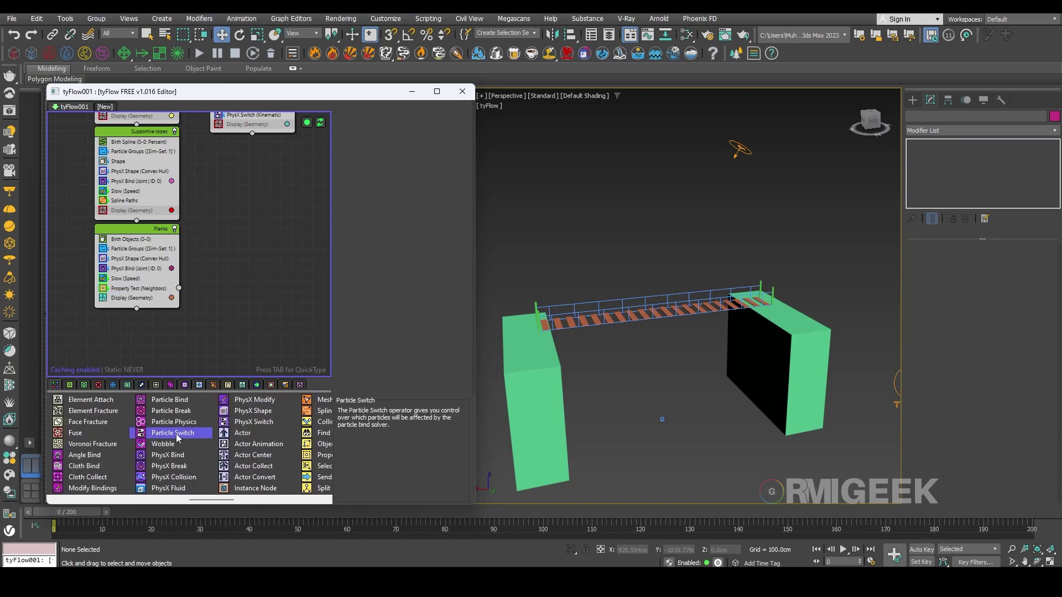
{"action": "scroll", "coordinate": [176, 434], "scroll_direction": "left", "scroll_amount": 2}
{"action": "left_click_drag", "start_coordinate": [133, 298], "coordinate": [237, 325], "text": "shift"}
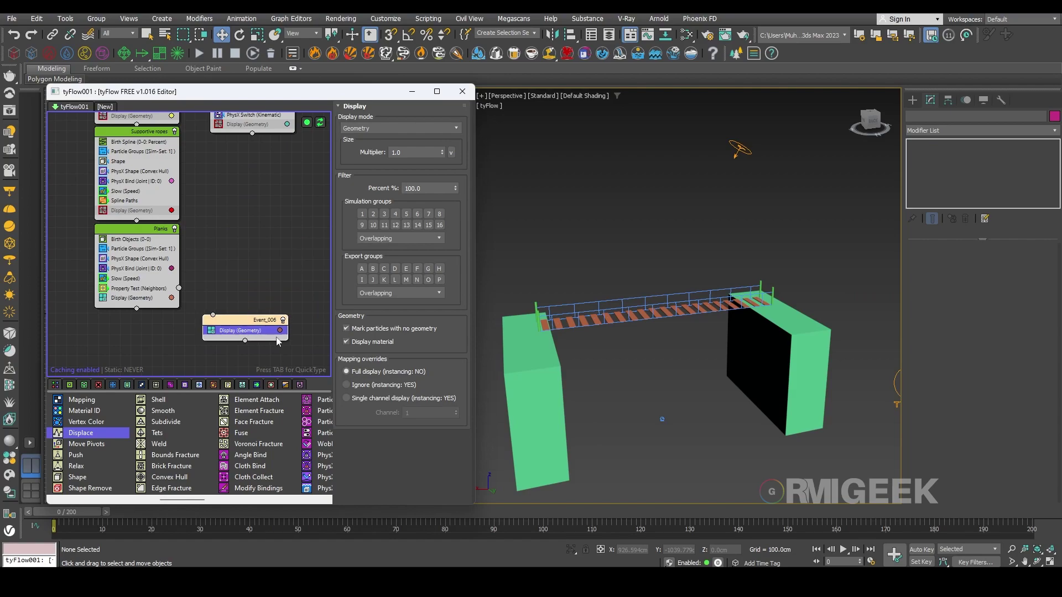
{"action": "left_click", "coordinate": [279, 330]}
{"action": "left_click_drag", "start_coordinate": [393, 437], "coordinate": [421, 450]}
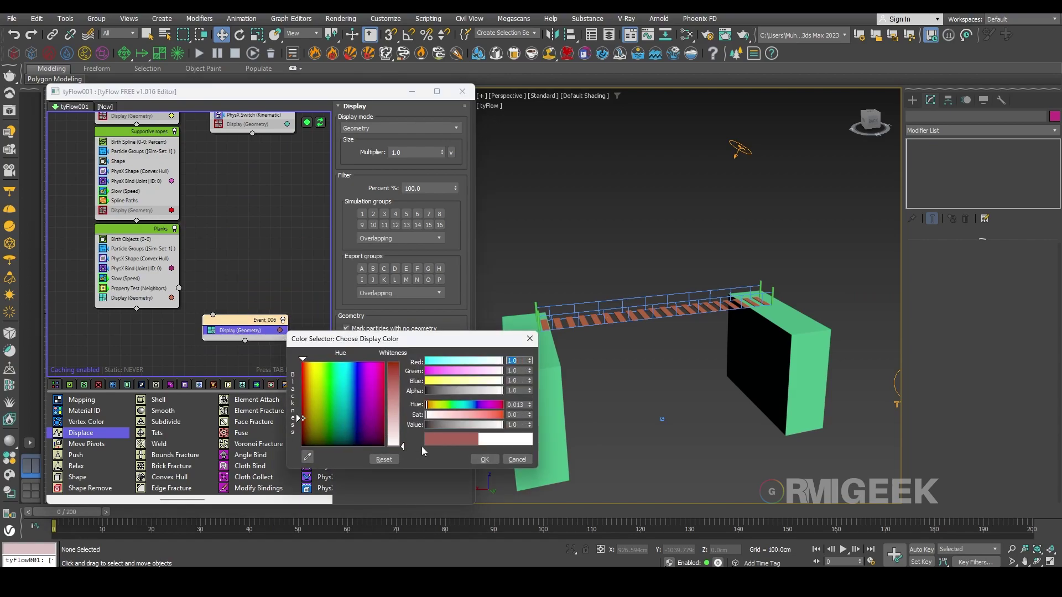
{"action": "left_click", "coordinate": [486, 461]}
Connect the Property Test output to the new white Display event and limit the test to simulation group 2
{"action": "scroll", "coordinate": [194, 297], "scroll_direction": "up", "scroll_amount": 2}
{"action": "left_click_drag", "start_coordinate": [175, 286], "coordinate": [216, 319]}
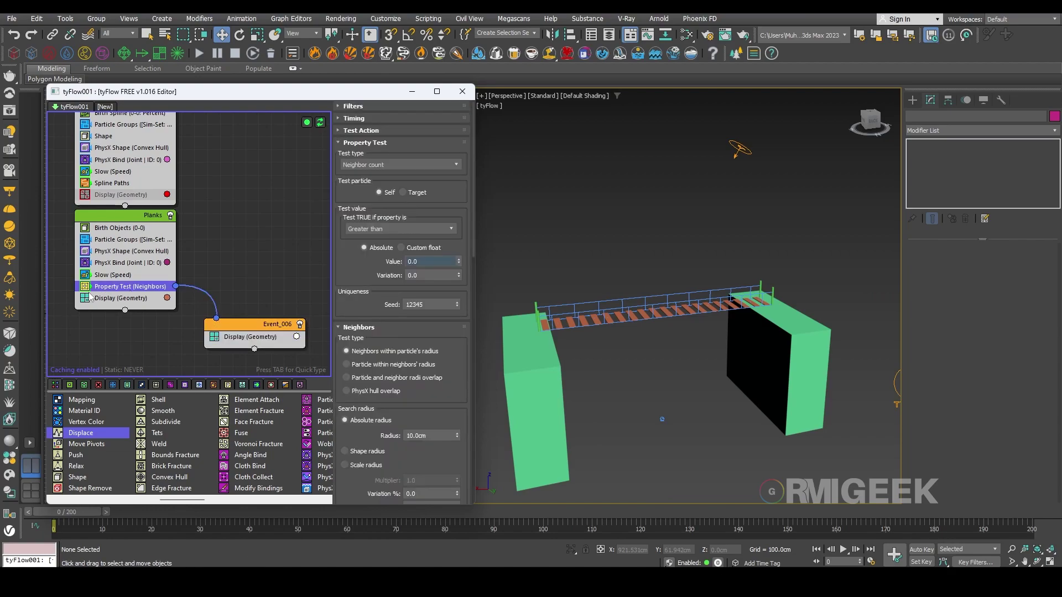
{"action": "scroll", "coordinate": [451, 393], "scroll_direction": "down", "scroll_amount": 5}
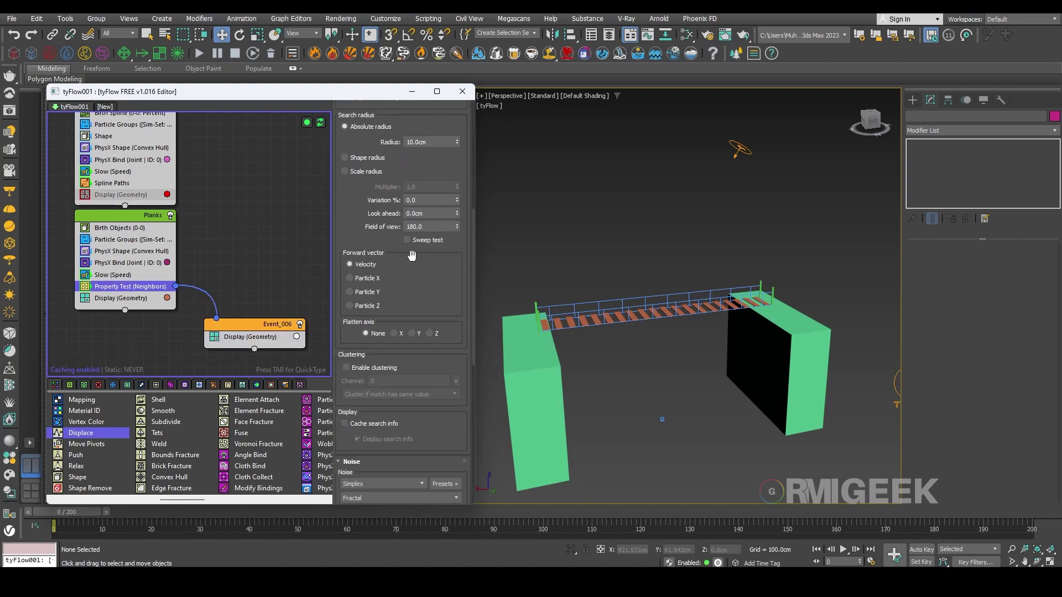
{"action": "scroll", "coordinate": [423, 254], "scroll_direction": "down", "scroll_amount": 7}
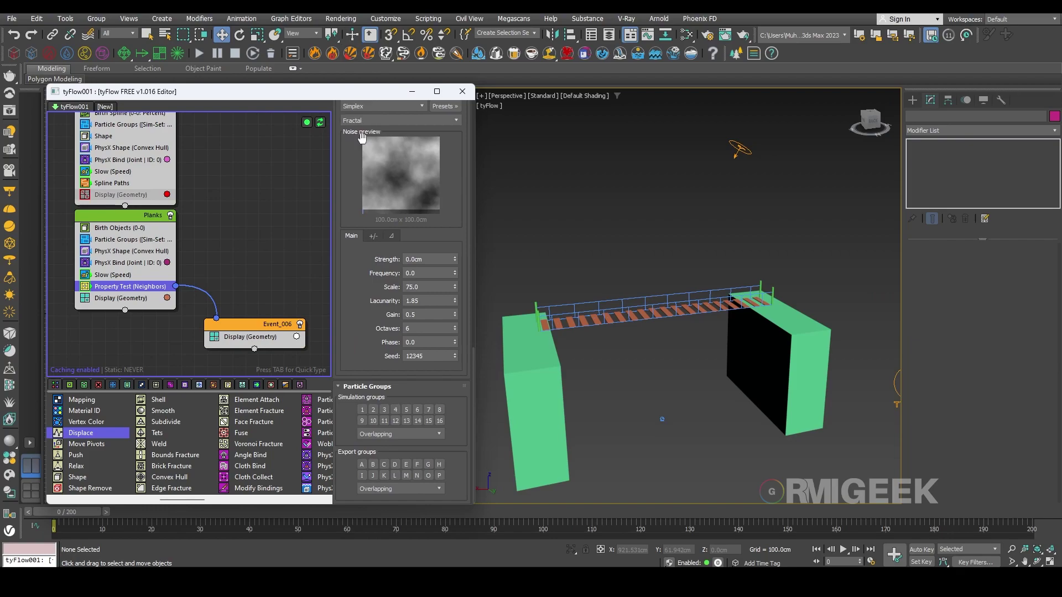
{"action": "left_click", "coordinate": [373, 411]}
{"action": "left_click", "coordinate": [372, 413]}
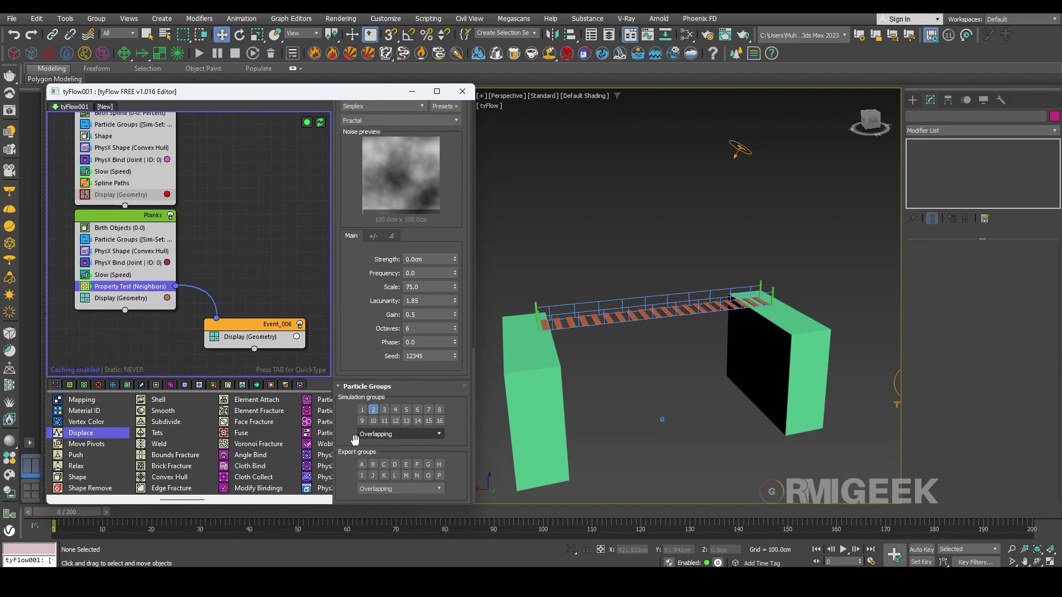
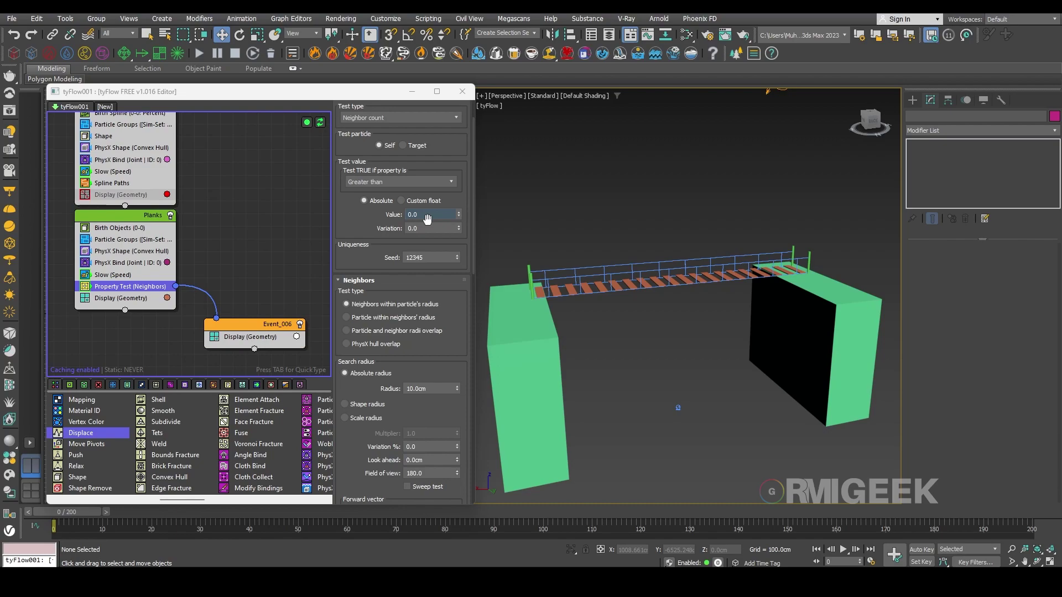
Examine how close the bullet passes to the bridge planks around frames 50 and 51
{"action": "middle_click_drag", "start_coordinate": [756, 137], "coordinate": [726, 182]}
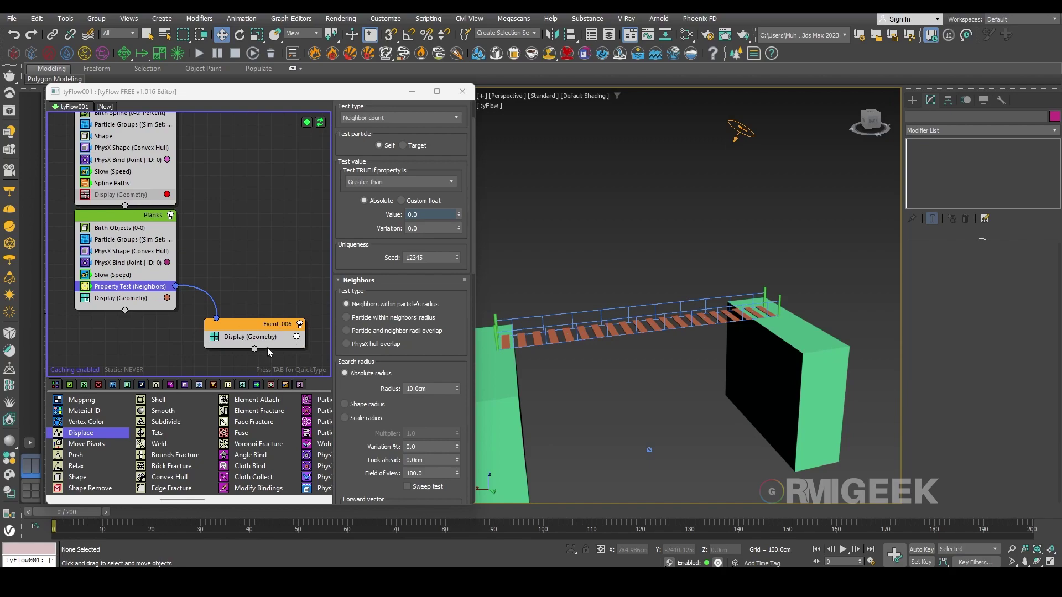
{"action": "middle_click_drag", "start_coordinate": [267, 284], "coordinate": [261, 268]}
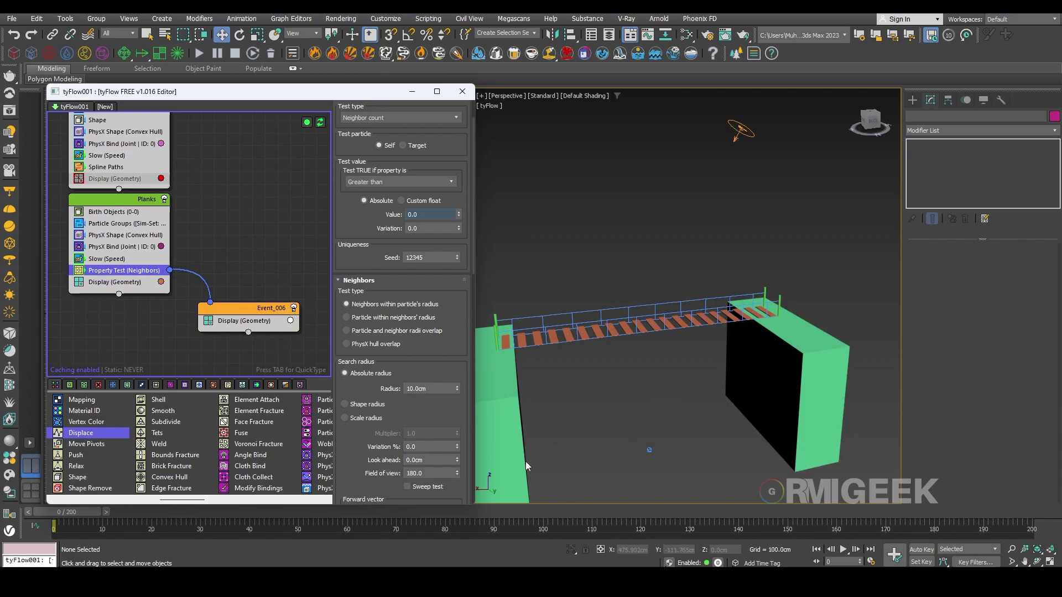
{"action": "left_click_drag", "start_coordinate": [433, 513], "coordinate": [299, 531]}
{"action": "middle_click_drag", "start_coordinate": [713, 437], "coordinate": [678, 420], "text": "alt"}
{"action": "scroll", "coordinate": [658, 310], "scroll_direction": "up", "scroll_amount": 8}
{"action": "scroll", "coordinate": [658, 310], "scroll_direction": "up", "scroll_amount": 3}
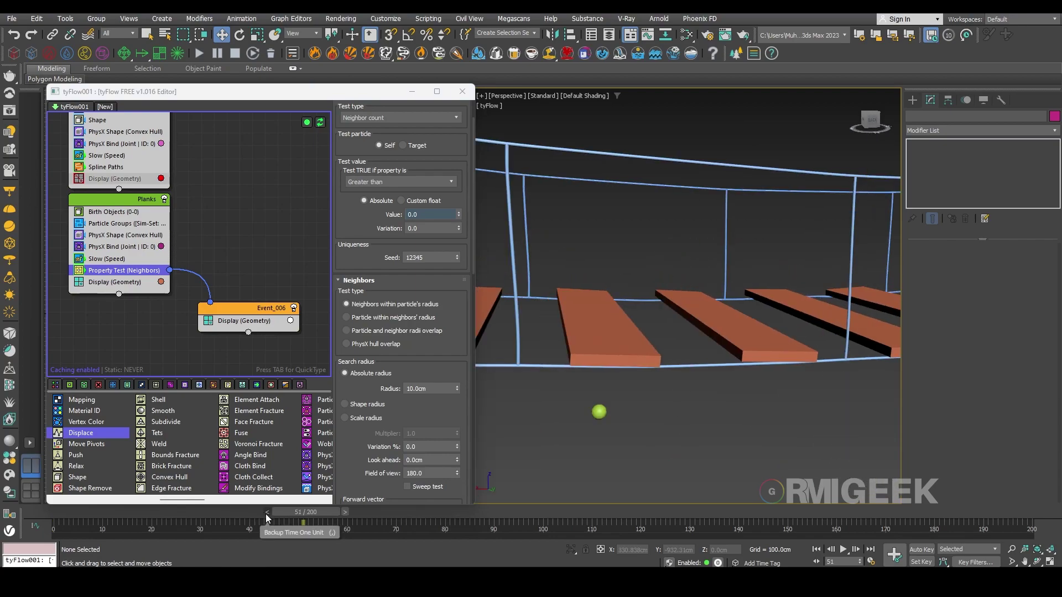
{"action": "left_click", "coordinate": [267, 514]}
{"action": "left_click", "coordinate": [340, 514]}
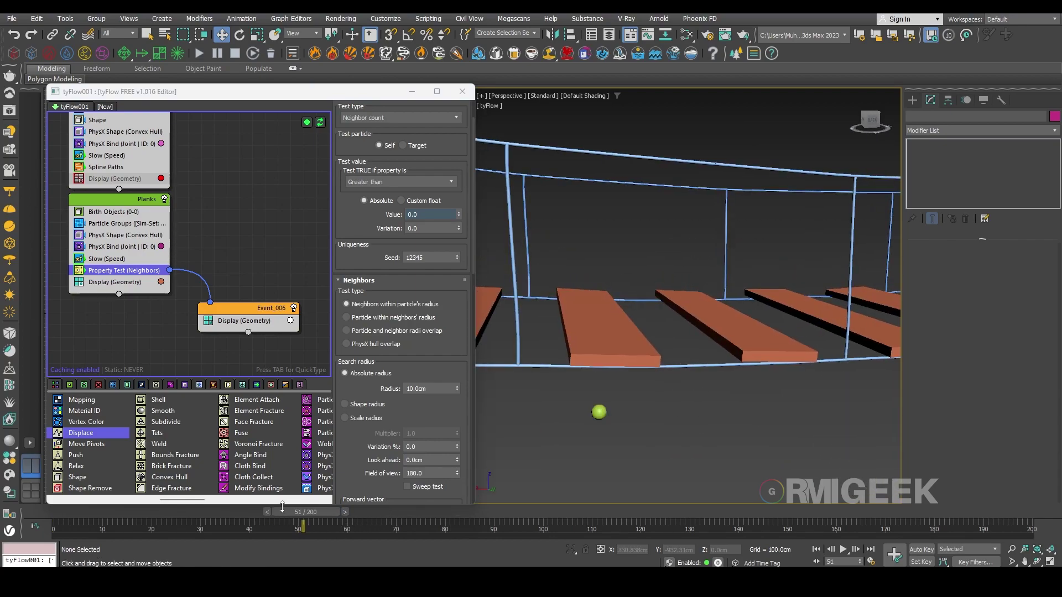
{"action": "left_click", "coordinate": [267, 512]}
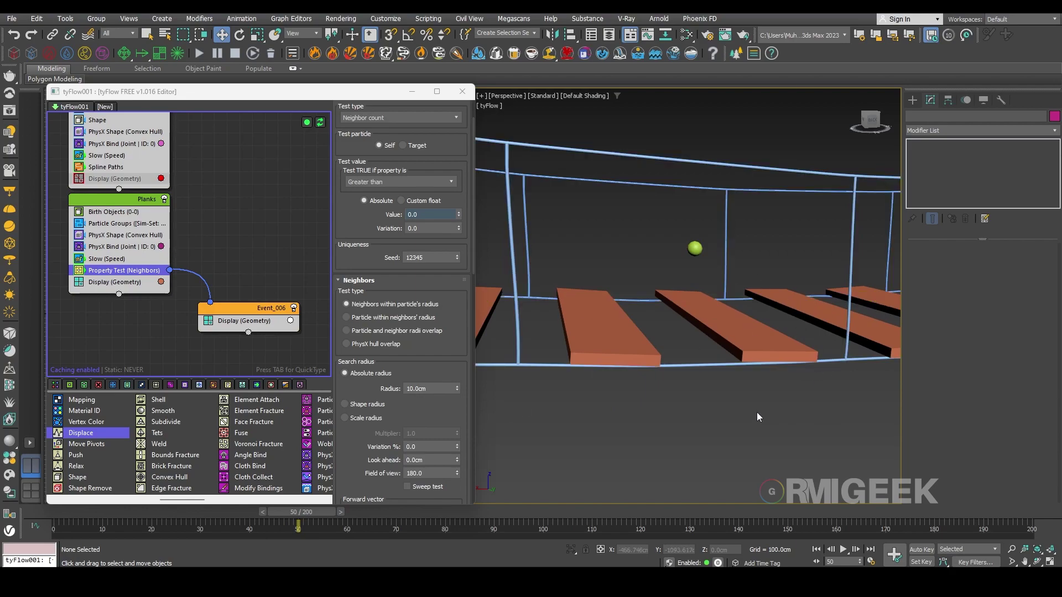
Set the absolute neighbor search radius of the Planks event's Property Test to 50 cm
{"action": "middle_click_drag", "start_coordinate": [756, 413], "coordinate": [588, 329], "text": "alt"}
{"action": "scroll", "coordinate": [719, 382], "scroll_direction": "down", "scroll_amount": 1}
{"action": "scroll", "coordinate": [540, 318], "scroll_direction": "down", "scroll_amount": 2}
{"action": "scroll", "coordinate": [540, 318], "scroll_direction": "up", "scroll_amount": 1}
{"action": "scroll", "coordinate": [540, 318], "scroll_direction": "down", "scroll_amount": 1}
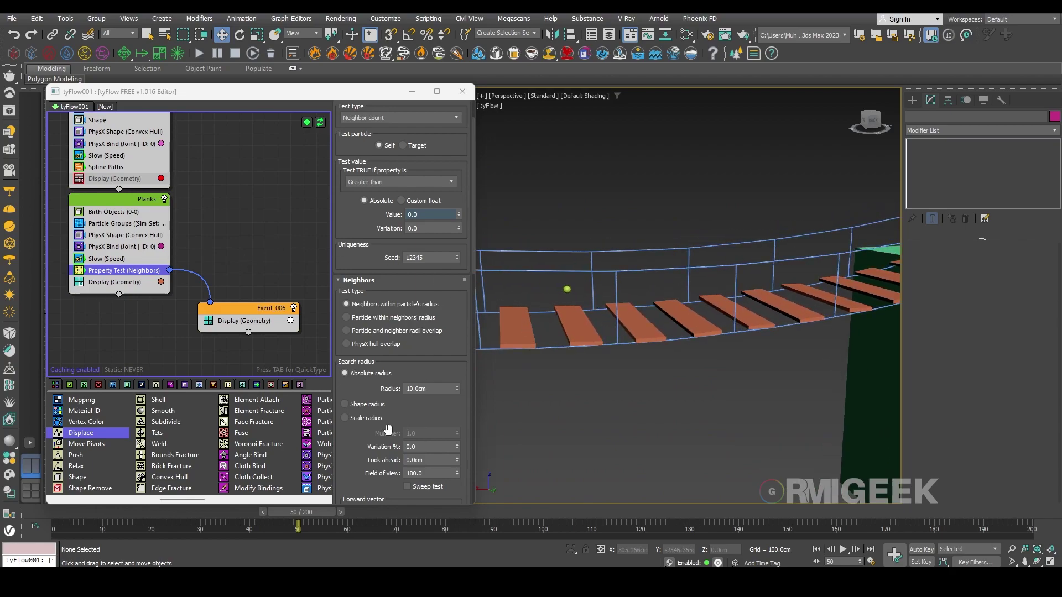
{"action": "left_click_drag", "start_coordinate": [353, 454], "coordinate": [371, 365]}
{"action": "left_click_drag", "start_coordinate": [428, 302], "coordinate": [203, 302]}
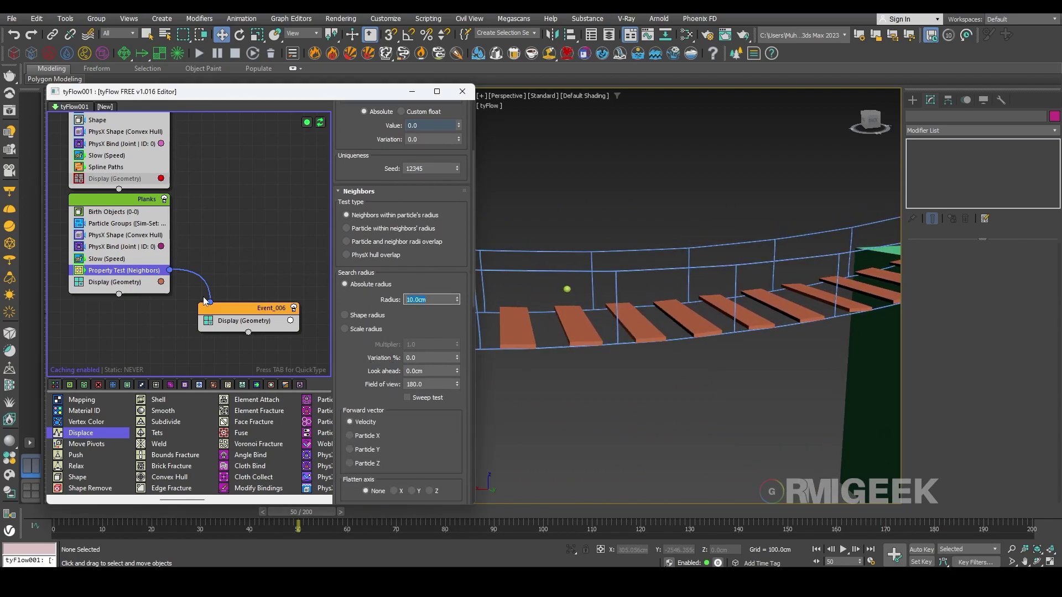
{"action": "type", "text": "50"}
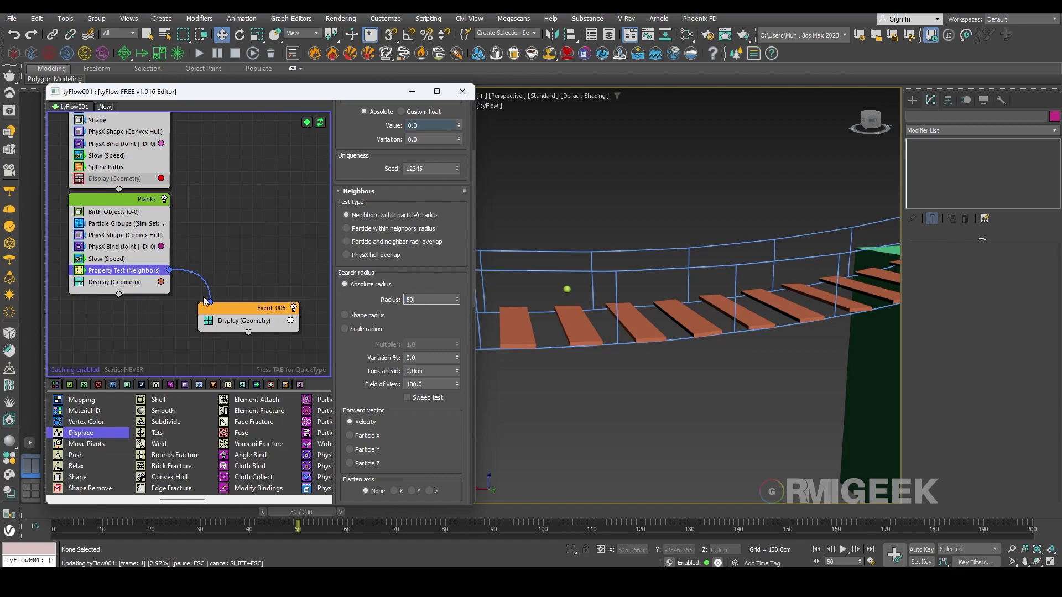
{"action": "key", "text": "Return"}
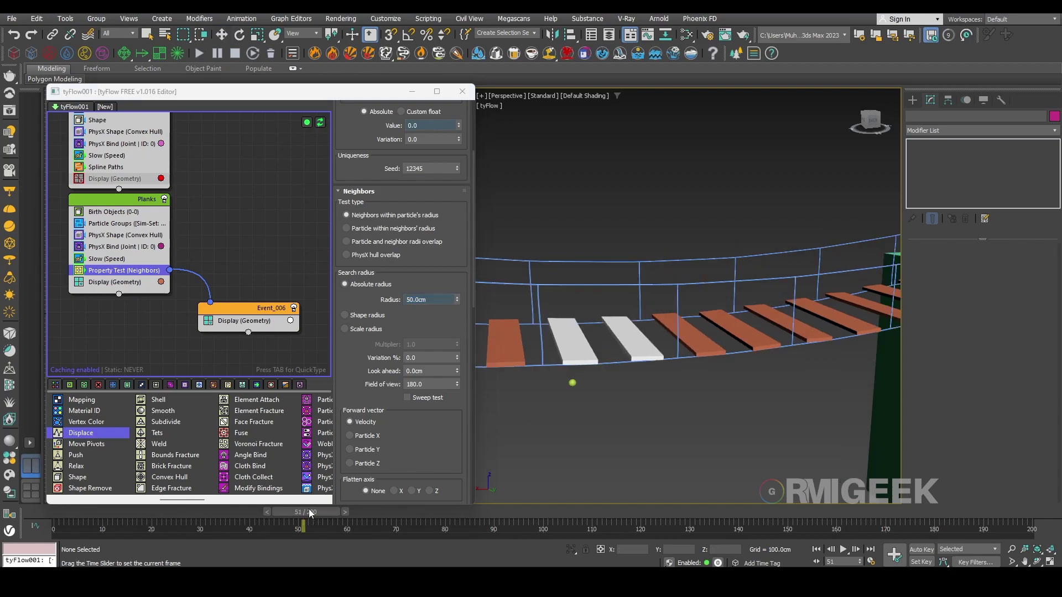
Check the hit planks at frame 50, return to frame 0 and shift the bullet emitter icon slightly along the X axis
{"action": "left_click_drag", "start_coordinate": [310, 513], "coordinate": [304, 513]}
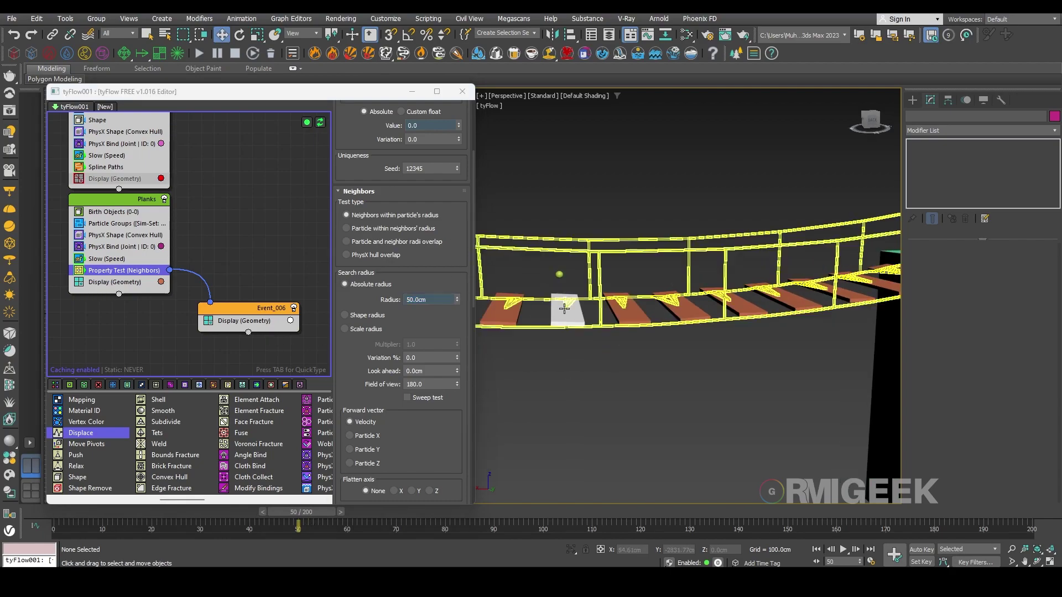
{"action": "scroll", "coordinate": [563, 309], "scroll_direction": "down", "scroll_amount": 8}
{"action": "left_click", "coordinate": [644, 166]}
{"action": "key", "text": "Home"}
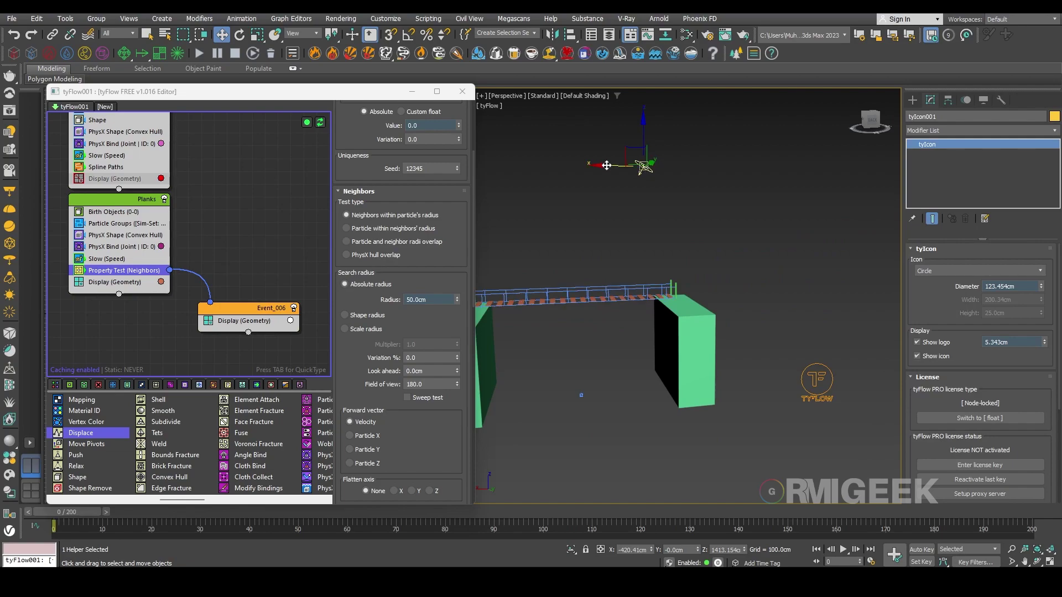
{"action": "left_click_drag", "start_coordinate": [607, 165], "coordinate": [611, 165]}
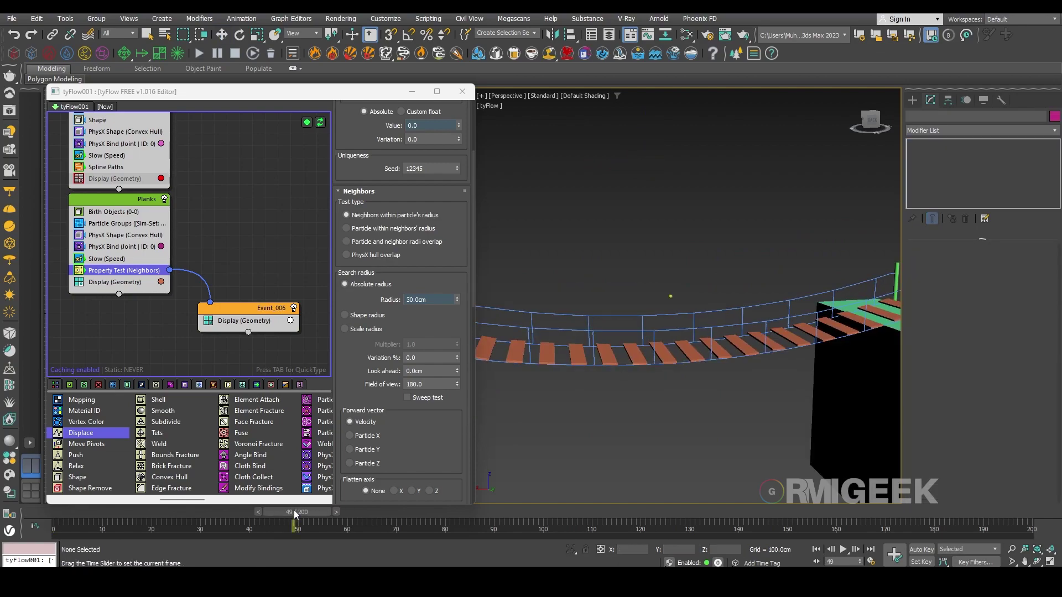
Add a Voronoi Fracture operator above Display in Event_006, the event receiving the hit planks
{"action": "left_click_drag", "start_coordinate": [294, 510], "coordinate": [283, 509]}
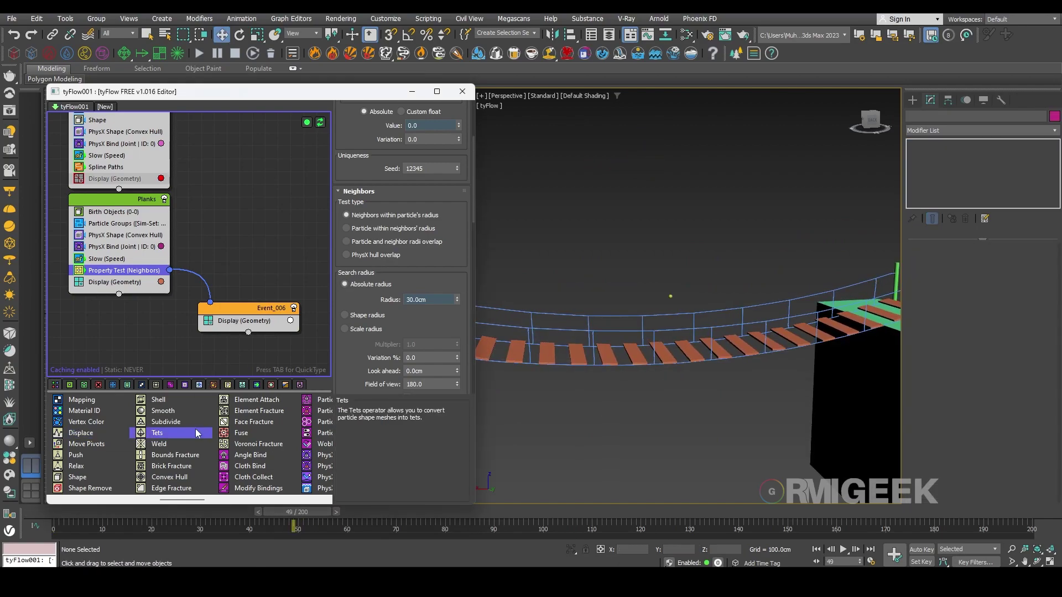
{"action": "left_click_drag", "start_coordinate": [259, 448], "coordinate": [212, 350]}
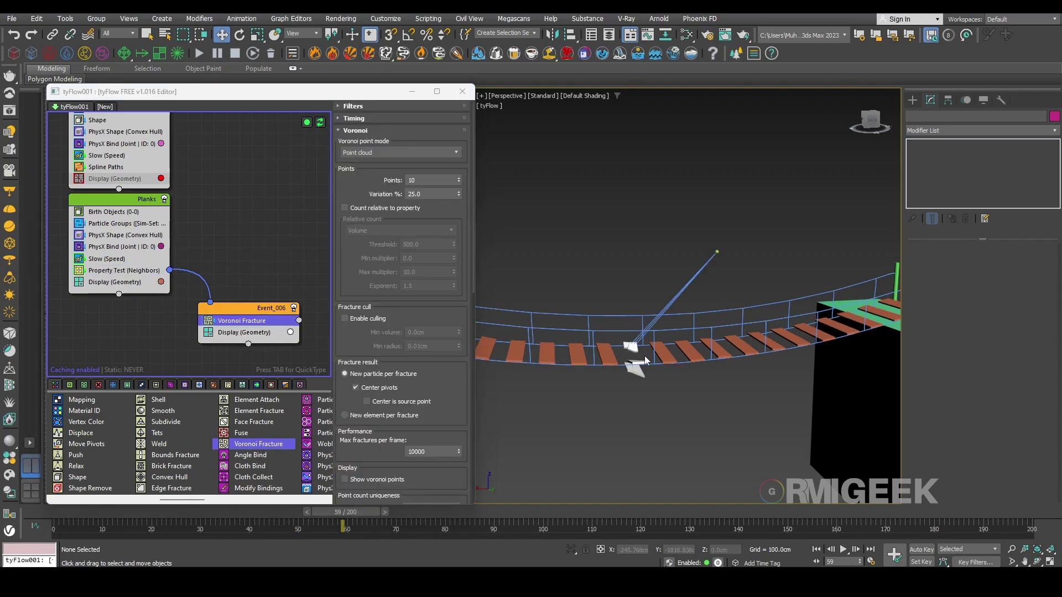
Examine the fractured plank from several angles at frame 59 and back at frame 51
{"action": "scroll", "coordinate": [645, 351], "scroll_direction": "up", "scroll_amount": 5}
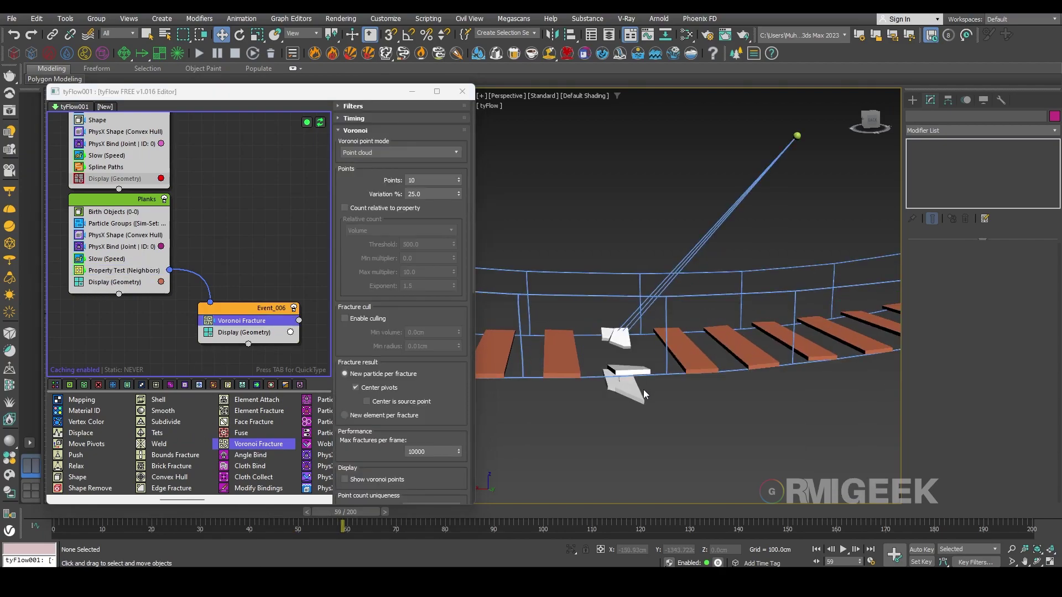
{"action": "middle_click_drag", "start_coordinate": [628, 340], "coordinate": [674, 347], "text": "alt"}
{"action": "middle_click_drag", "start_coordinate": [674, 347], "coordinate": [584, 327]}
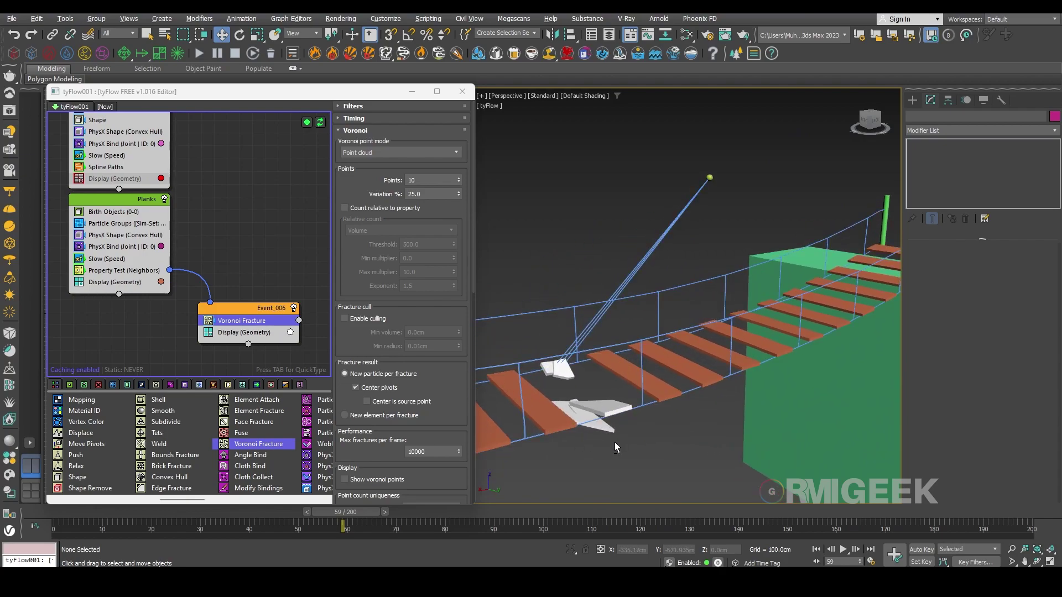
{"action": "middle_click_drag", "start_coordinate": [615, 443], "coordinate": [613, 435], "text": "alt"}
{"action": "left_click_drag", "start_coordinate": [339, 520], "coordinate": [299, 516]}
{"action": "middle_click_drag", "start_coordinate": [583, 377], "coordinate": [579, 390], "text": "alt"}
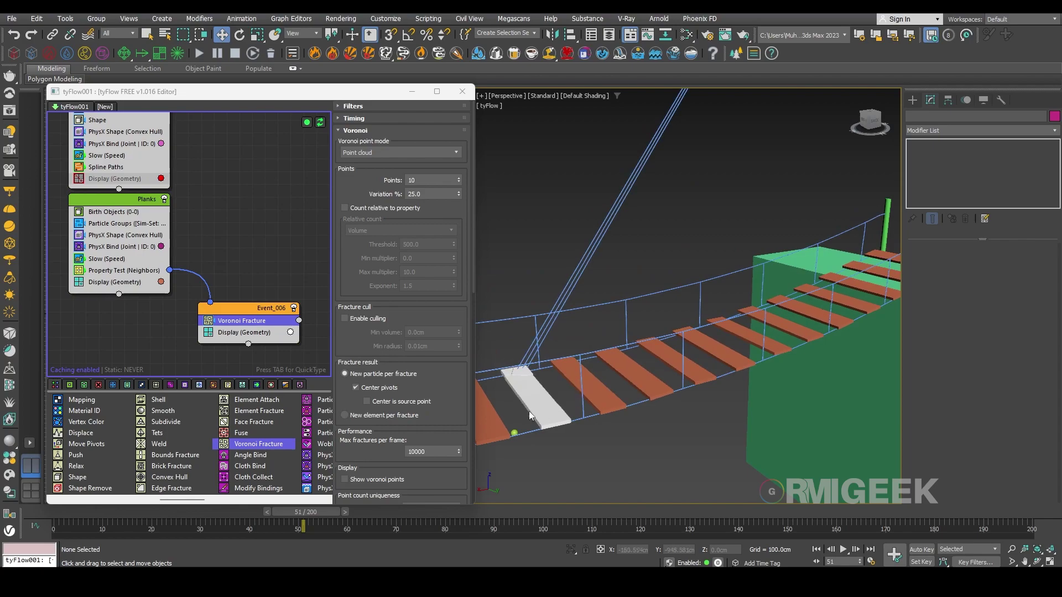
Inspect the rope splines stretching from the hit plank toward the bullet emitter, selecting the tySplines object to identify them
{"action": "scroll", "coordinate": [541, 403], "scroll_direction": "down", "scroll_amount": 5}
{"action": "scroll", "coordinate": [540, 402], "scroll_direction": "up", "scroll_amount": 3}
{"action": "middle_click_drag", "start_coordinate": [713, 182], "coordinate": [675, 242]}
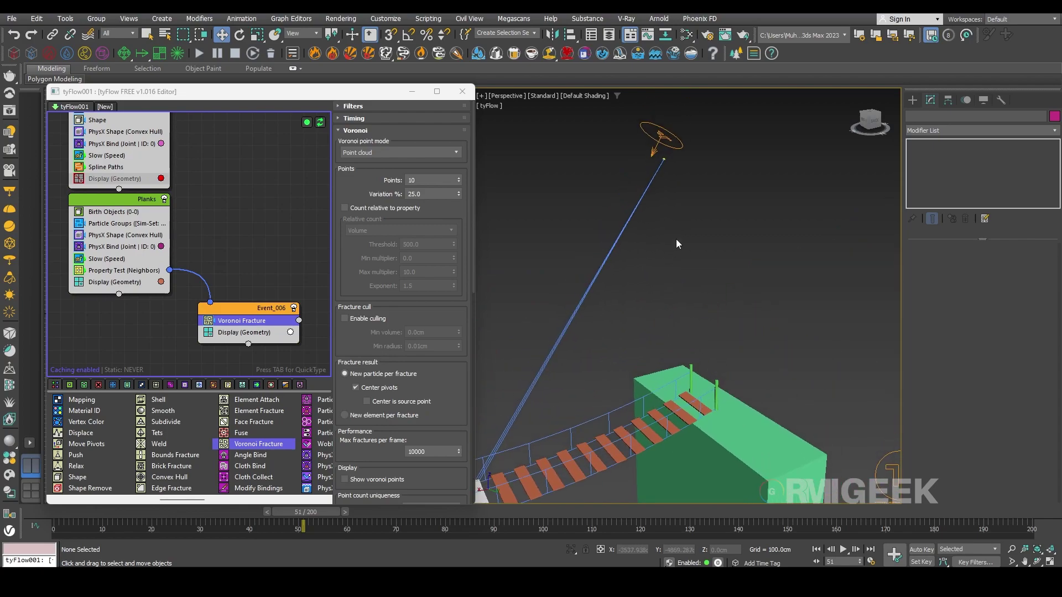
{"action": "middle_click_drag", "start_coordinate": [606, 345], "coordinate": [640, 287]}
{"action": "left_click", "coordinate": [695, 339]}
{"action": "middle_click_drag", "start_coordinate": [765, 161], "coordinate": [707, 245]}
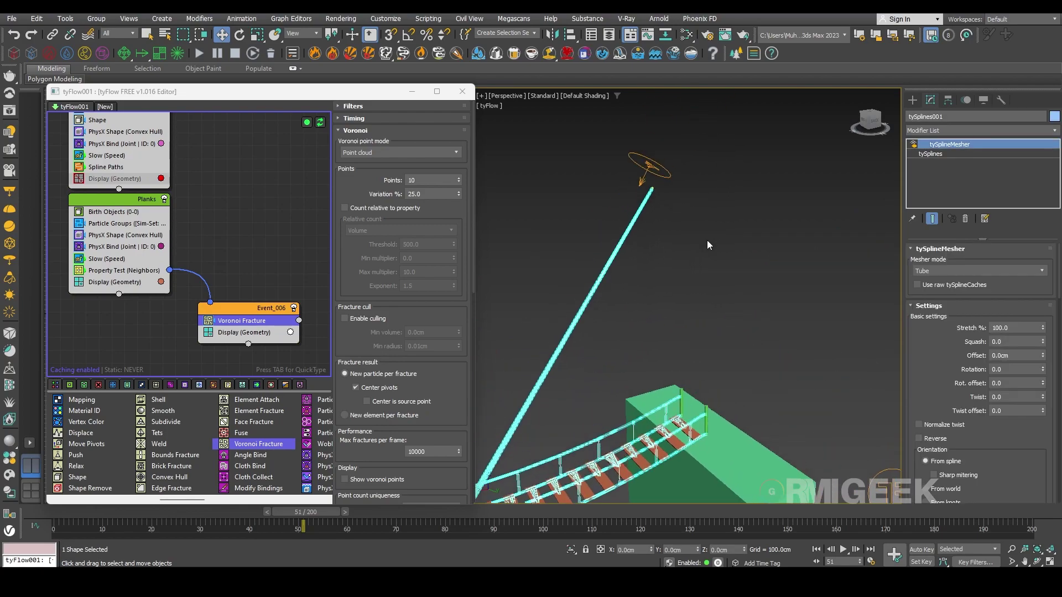
{"action": "middle_click_drag", "start_coordinate": [677, 316], "coordinate": [728, 254]}
{"action": "middle_click_drag", "start_coordinate": [729, 254], "coordinate": [758, 254]}
{"action": "left_click", "coordinate": [622, 459]}
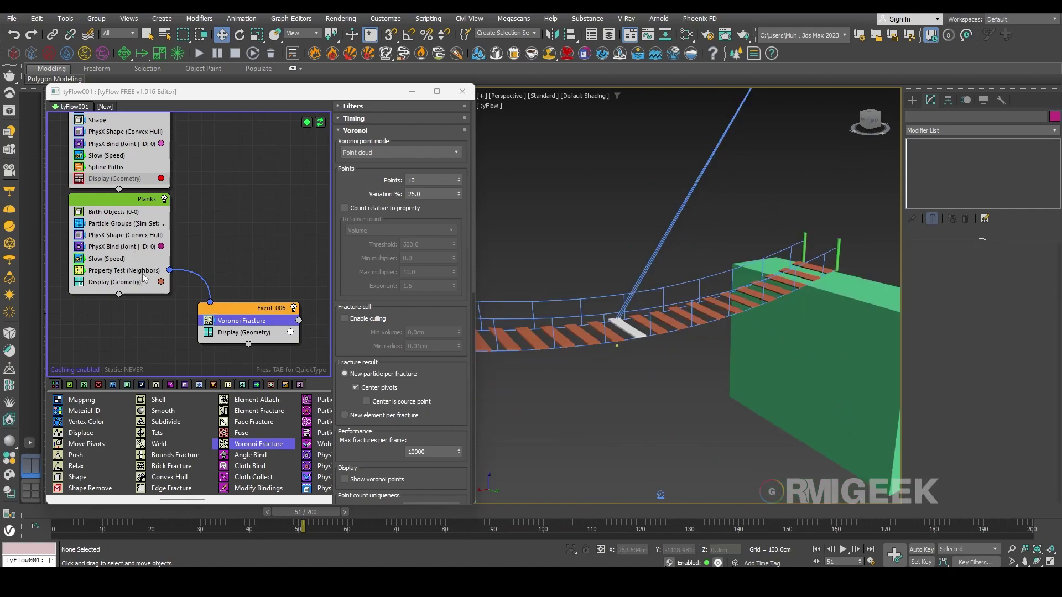
Return to frame 0 and add a PhysX Break operator above Voronoi Fracture in Event_006
{"action": "left_click", "coordinate": [249, 308]}
{"action": "left_click", "coordinate": [320, 278]}
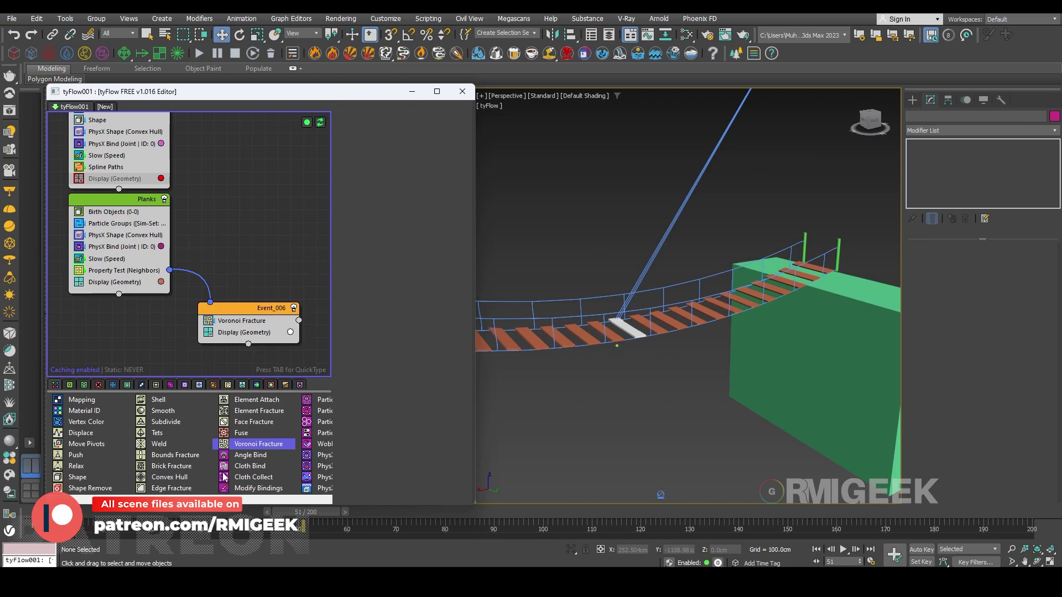
{"action": "scroll", "coordinate": [225, 464], "scroll_direction": "down", "scroll_amount": 6}
{"action": "scroll", "coordinate": [225, 464], "scroll_direction": "up", "scroll_amount": 3}
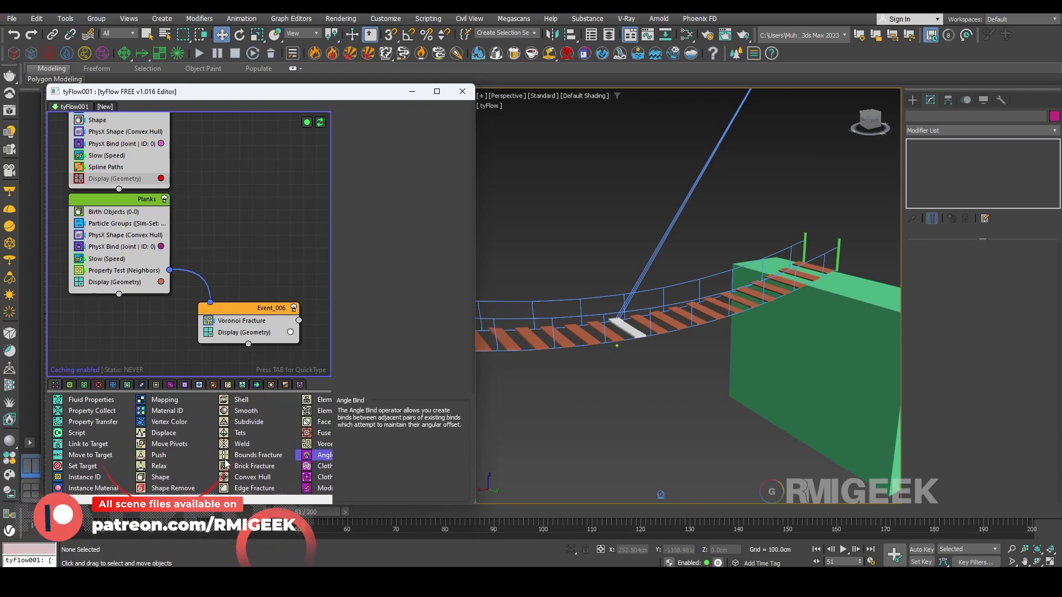
{"action": "scroll", "coordinate": [225, 463], "scroll_direction": "up", "scroll_amount": 2}
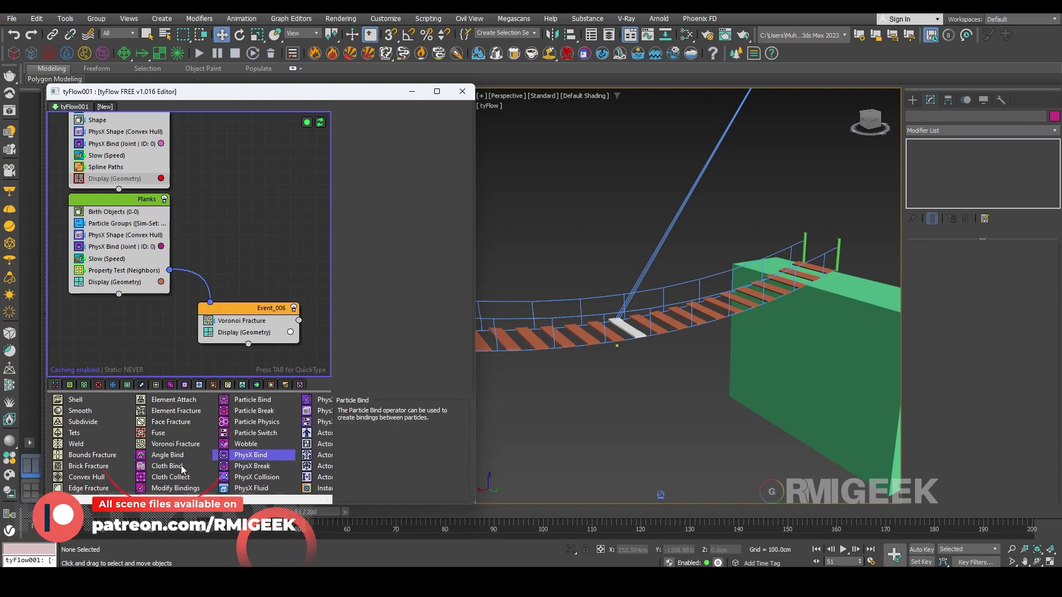
{"action": "mouse_move", "coordinate": [249, 466]}
{"action": "left_mouse_down"}
{"action": "mouse_move", "coordinate": [211, 349]}
{"action": "mouse_move", "coordinate": [254, 461]}
{"action": "left_mouse_up"}
{"action": "left_click_drag", "start_coordinate": [306, 512], "coordinate": [55, 515]}
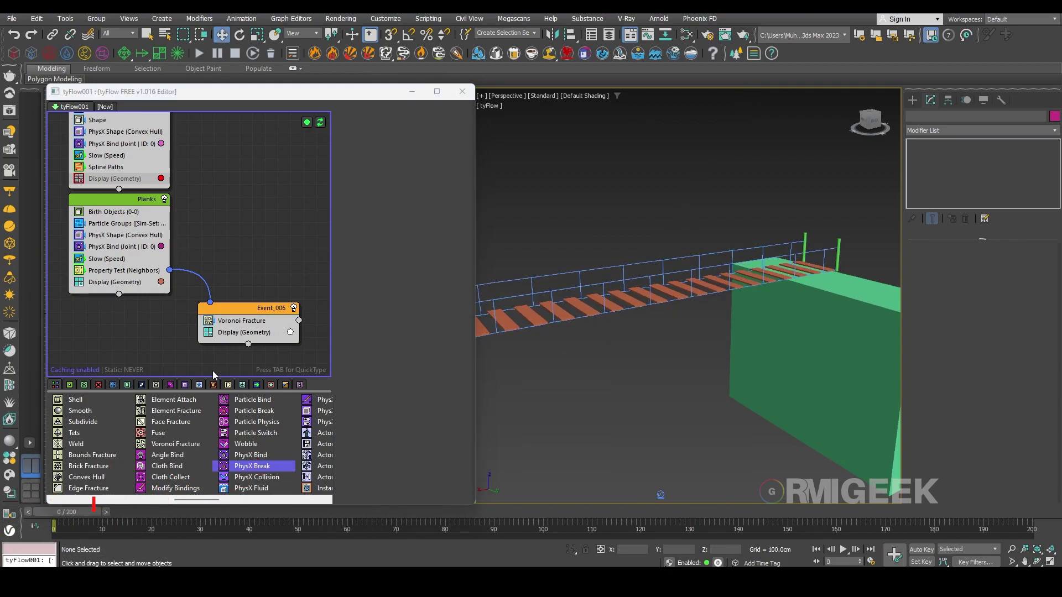
{"action": "left_click_drag", "start_coordinate": [258, 470], "coordinate": [242, 316]}
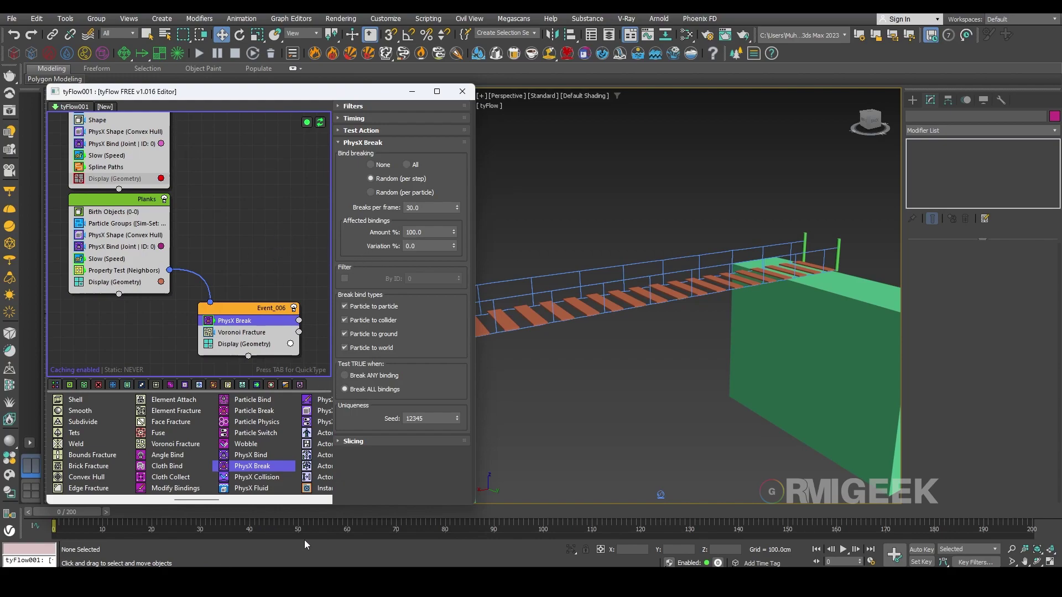
Review the plank breakage at frame 59 and scrub the timeline back to frame 27
{"action": "left_click", "coordinate": [350, 512]}
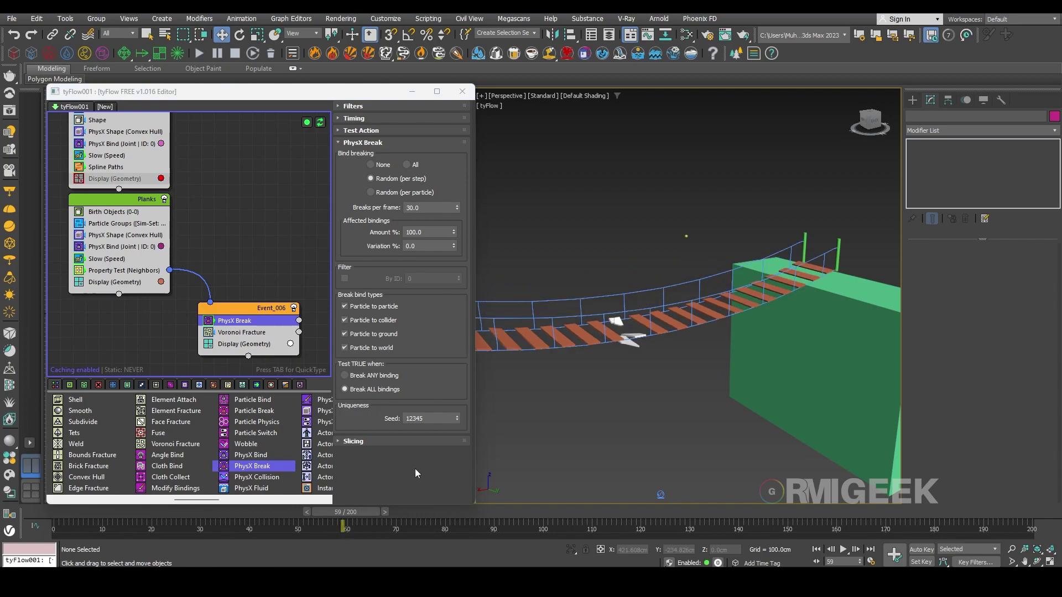
{"action": "scroll", "coordinate": [658, 307], "scroll_direction": "up", "scroll_amount": 3}
{"action": "scroll", "coordinate": [632, 411], "scroll_direction": "down", "scroll_amount": 3}
{"action": "middle_click_drag", "start_coordinate": [670, 444], "coordinate": [658, 419]}
{"action": "left_click_drag", "start_coordinate": [366, 513], "coordinate": [217, 529]}
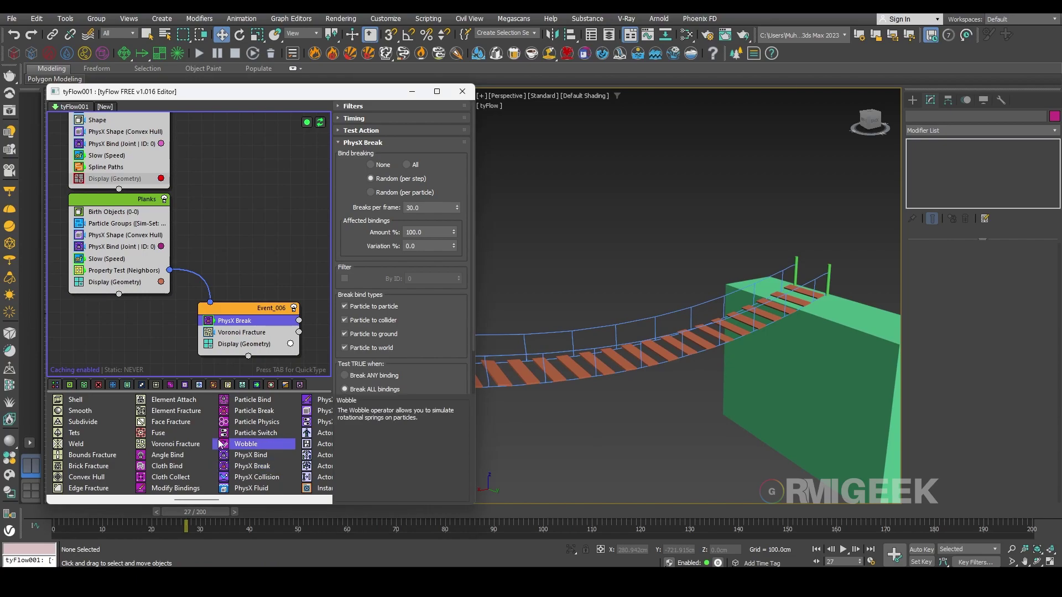
Add a PhysX Shape operator between Shape and Speed in the Bullets event
{"action": "scroll", "coordinate": [221, 444], "scroll_direction": "down", "scroll_amount": 2}
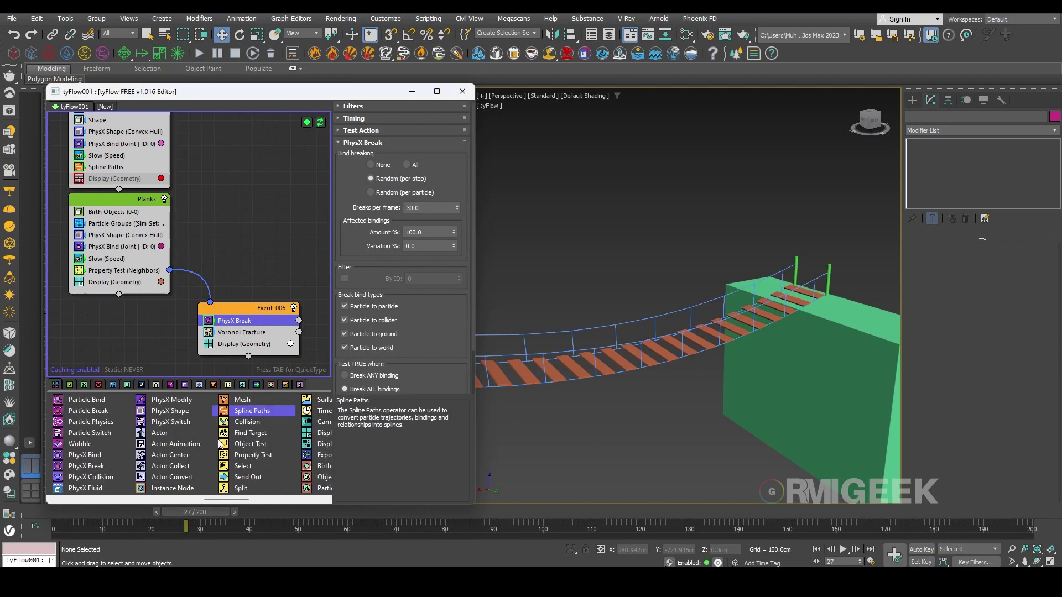
{"action": "scroll", "coordinate": [197, 434], "scroll_direction": "up", "scroll_amount": 3}
{"action": "scroll", "coordinate": [232, 326], "scroll_direction": "down", "scroll_amount": 1}
{"action": "middle_click_drag", "start_coordinate": [324, 124], "coordinate": [247, 304]}
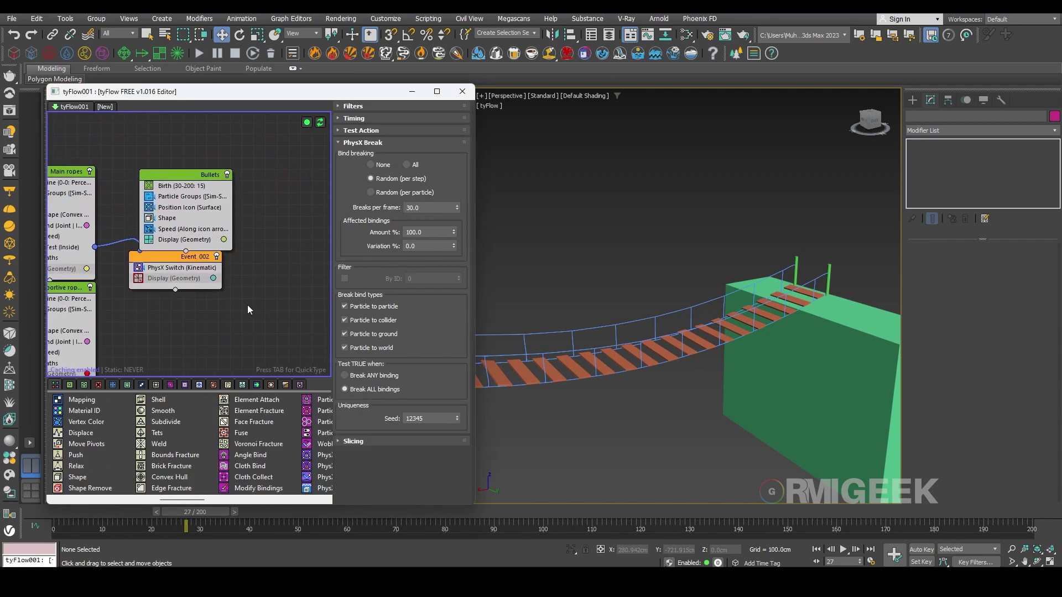
{"action": "scroll", "coordinate": [193, 447], "scroll_direction": "down", "scroll_amount": 3}
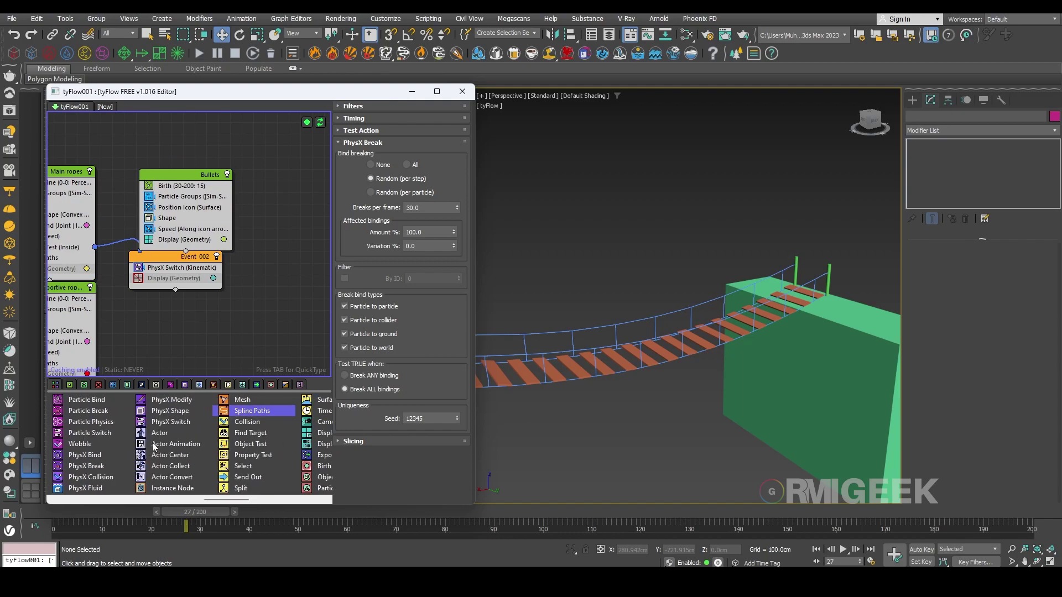
{"action": "left_click", "coordinate": [97, 414]}
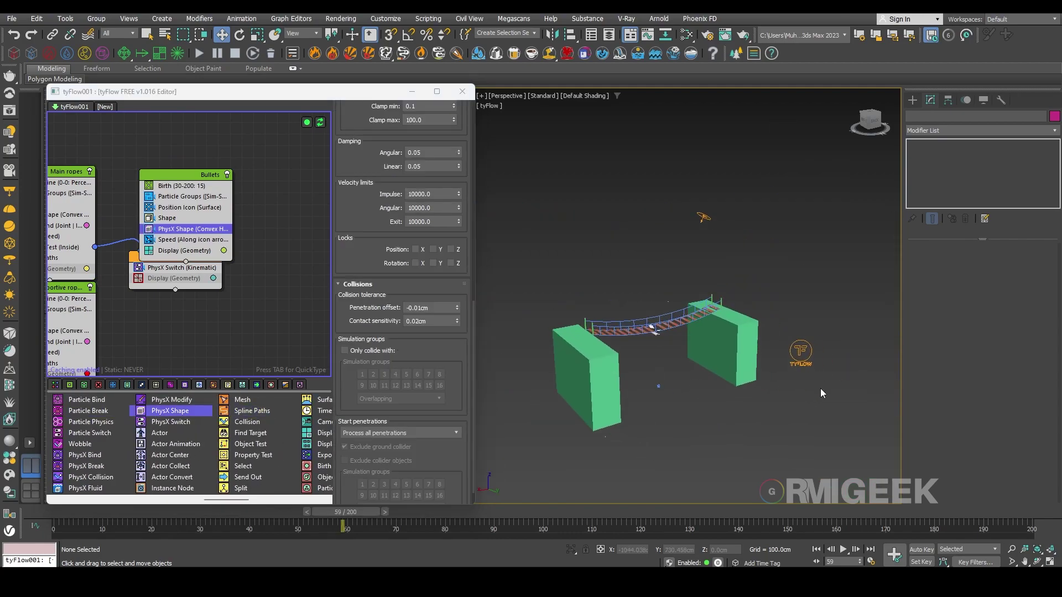
Return to frame 0 and assign the tyFlow object's PhysX ground collider to simulation groups 1 and 2
{"action": "left_click", "coordinate": [799, 348]}
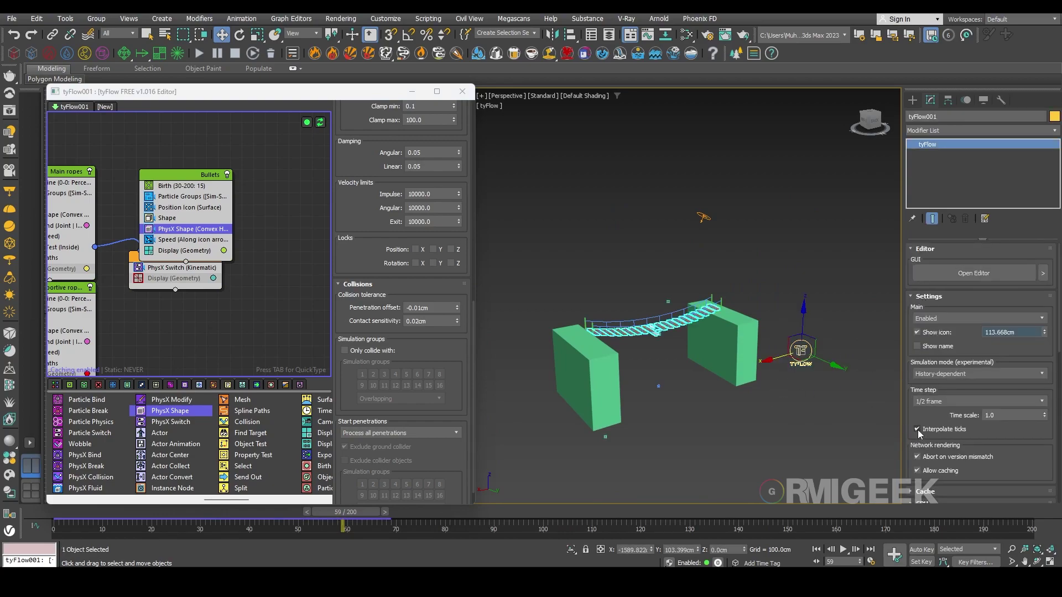
{"action": "scroll", "coordinate": [912, 422], "scroll_direction": "down", "scroll_amount": 5}
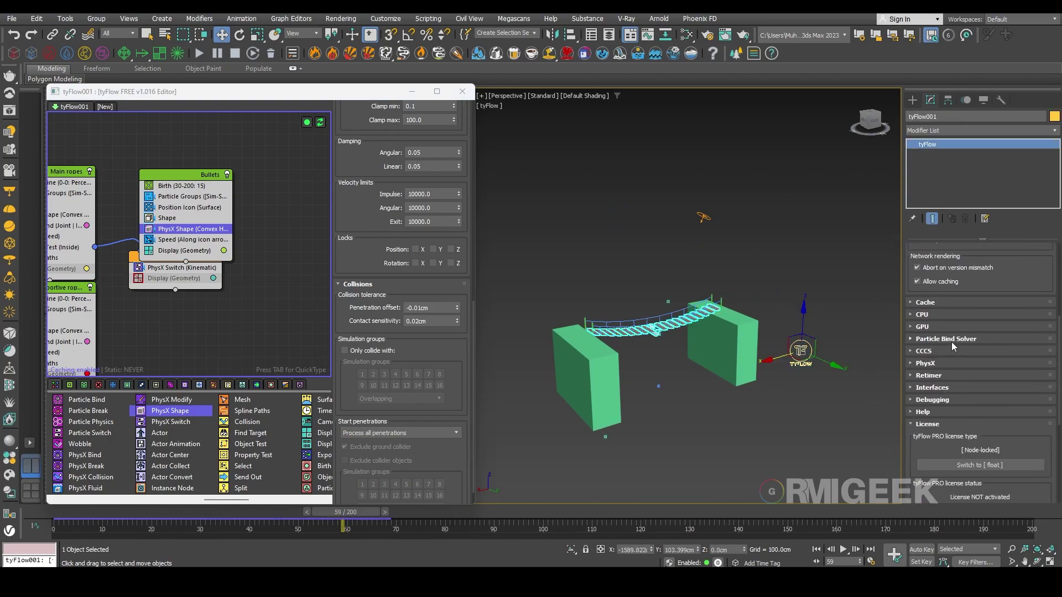
{"action": "left_click", "coordinate": [929, 364]}
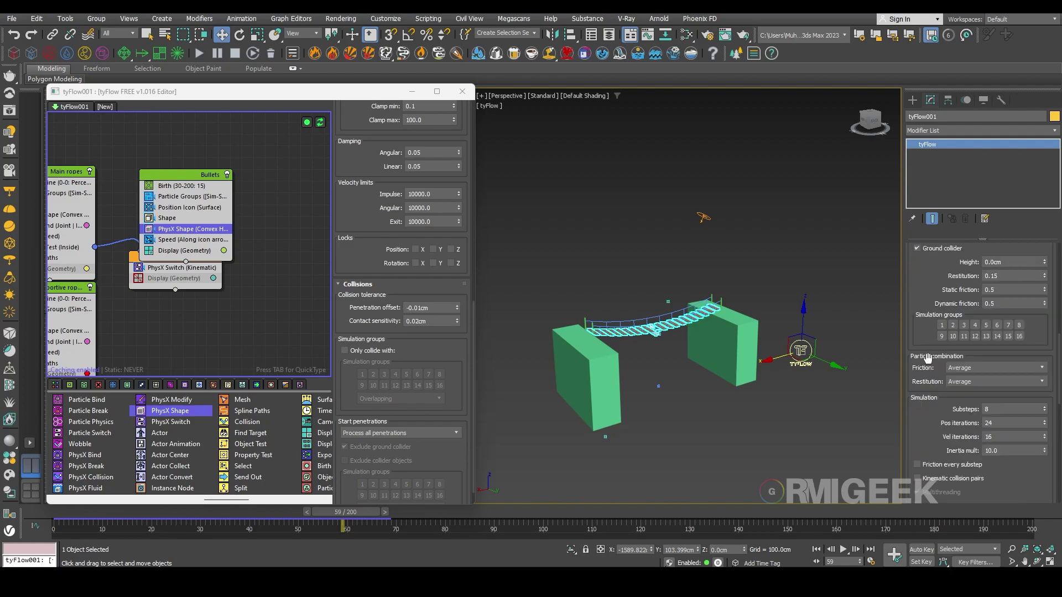
{"action": "left_click_drag", "start_coordinate": [104, 512], "coordinate": [62, 513]}
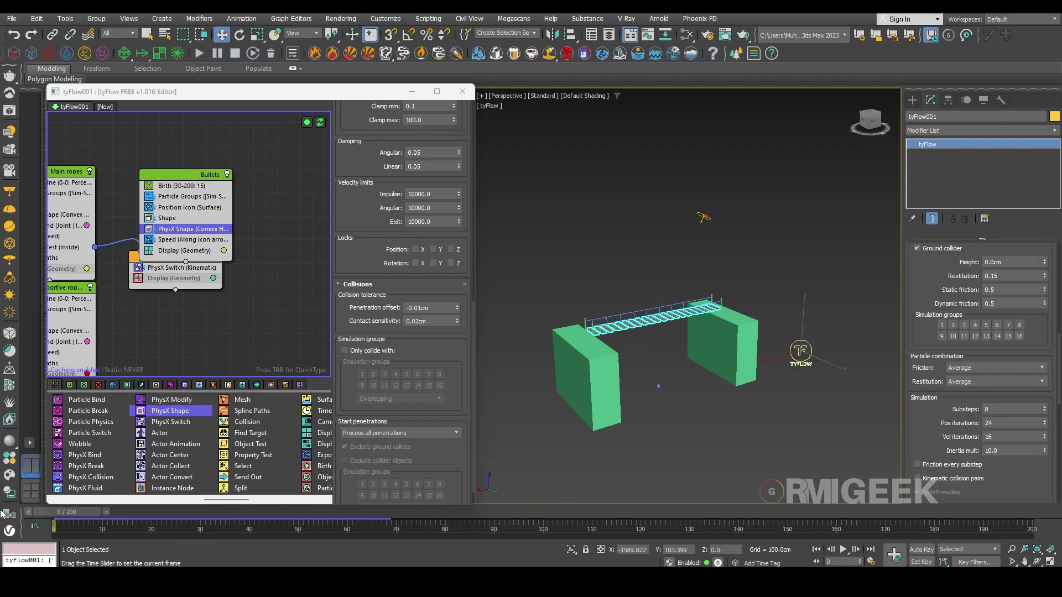
{"action": "left_click", "coordinate": [940, 325]}
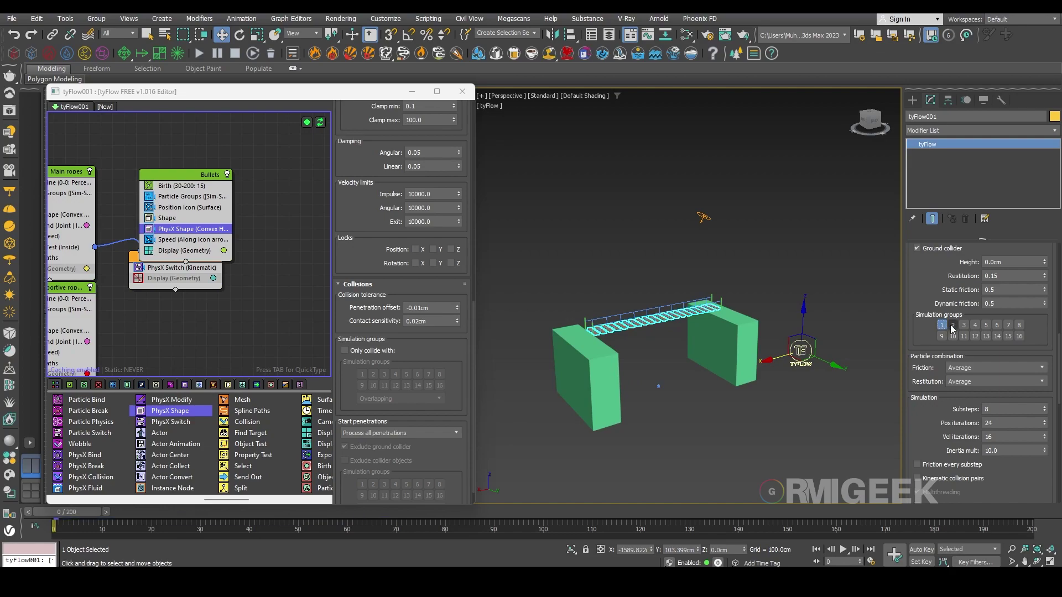
{"action": "left_click", "coordinate": [952, 326]}
Scrub between frames 50 and 61 and examine how the bullet hits and fractures the middle plank
{"action": "left_click_drag", "start_coordinate": [294, 512], "coordinate": [339, 527]}
{"action": "middle_click_drag", "start_coordinate": [636, 327], "coordinate": [634, 336]}
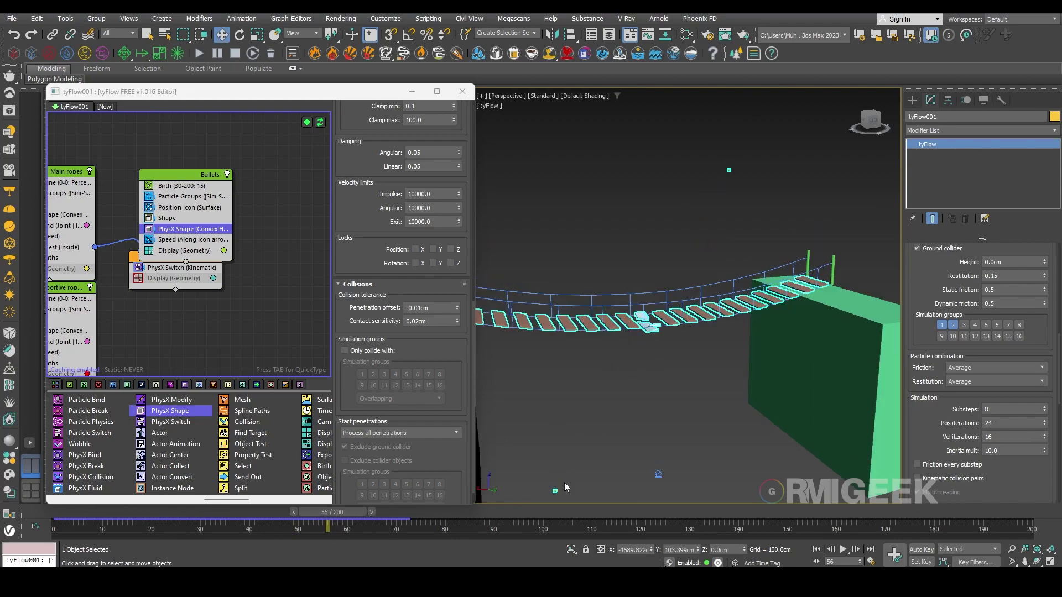
{"action": "left_click_drag", "start_coordinate": [344, 515], "coordinate": [313, 521]}
{"action": "scroll", "coordinate": [608, 317], "scroll_direction": "up", "scroll_amount": 8}
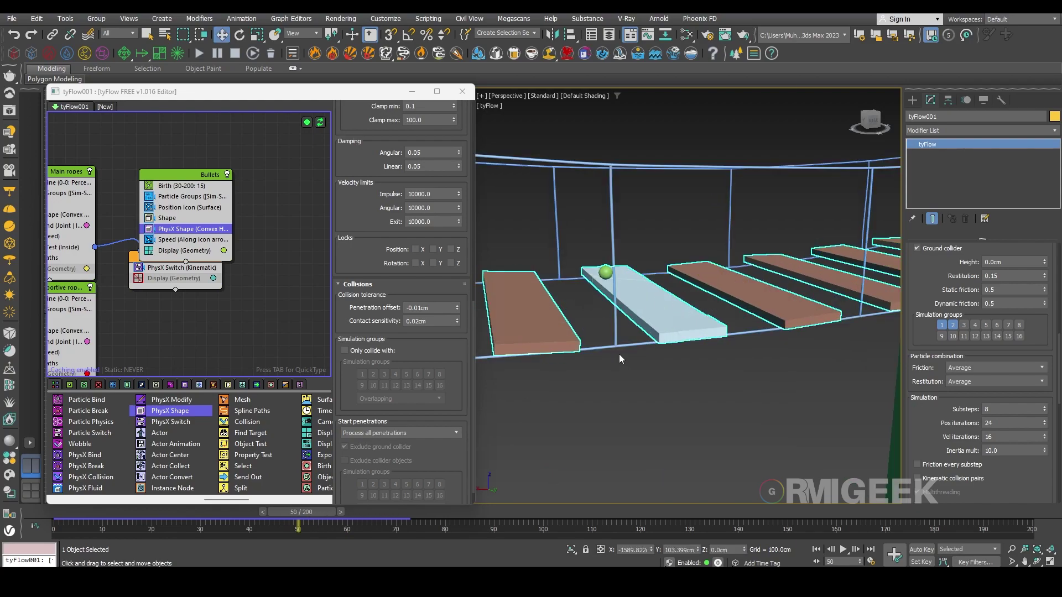
{"action": "left_click_drag", "start_coordinate": [296, 512], "coordinate": [344, 510]}
{"action": "scroll", "coordinate": [613, 400], "scroll_direction": "down", "scroll_amount": 8}
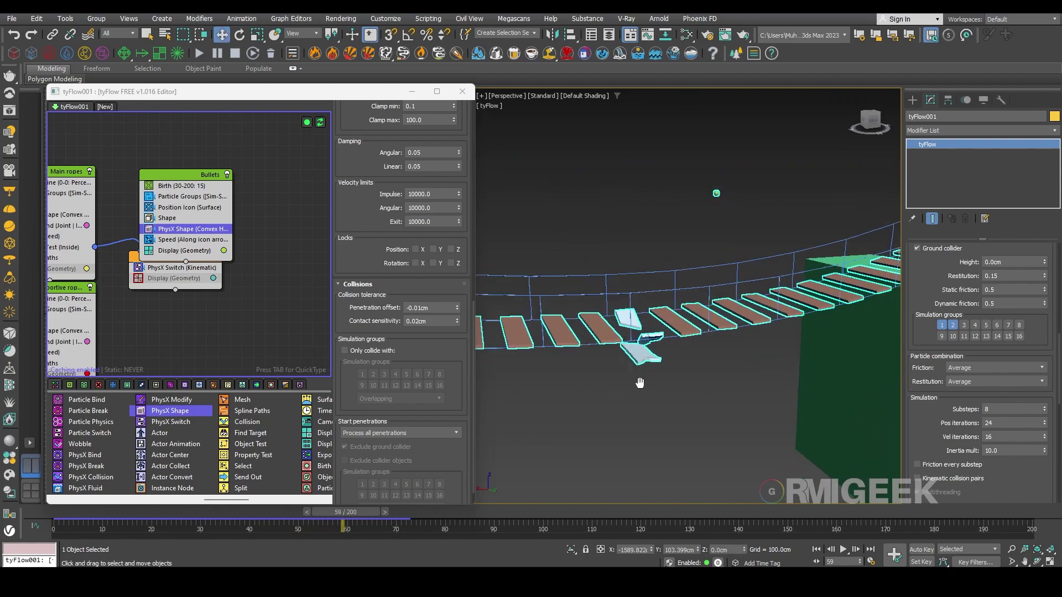
{"action": "middle_click_drag", "start_coordinate": [619, 395], "coordinate": [667, 311]}
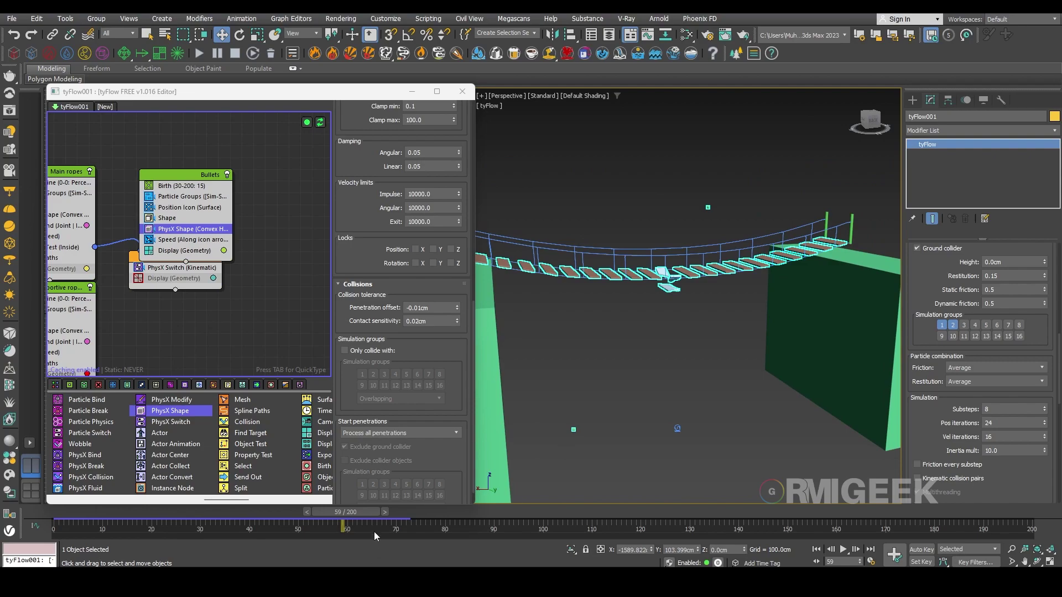
{"action": "mouse_move", "coordinate": [367, 512]}
{"action": "left_mouse_down"}
{"action": "mouse_move", "coordinate": [399, 508]}
{"action": "mouse_move", "coordinate": [374, 518]}
{"action": "left_mouse_up"}
Return to frame 0 and limit the Planks event's Slow operator to Frame timing from 0 to 30
{"action": "scroll", "coordinate": [167, 332], "scroll_direction": "down", "scroll_amount": 1}
{"action": "middle_click_drag", "start_coordinate": [168, 331], "coordinate": [229, 230]}
{"action": "scroll", "coordinate": [272, 291], "scroll_direction": "down", "scroll_amount": 2}
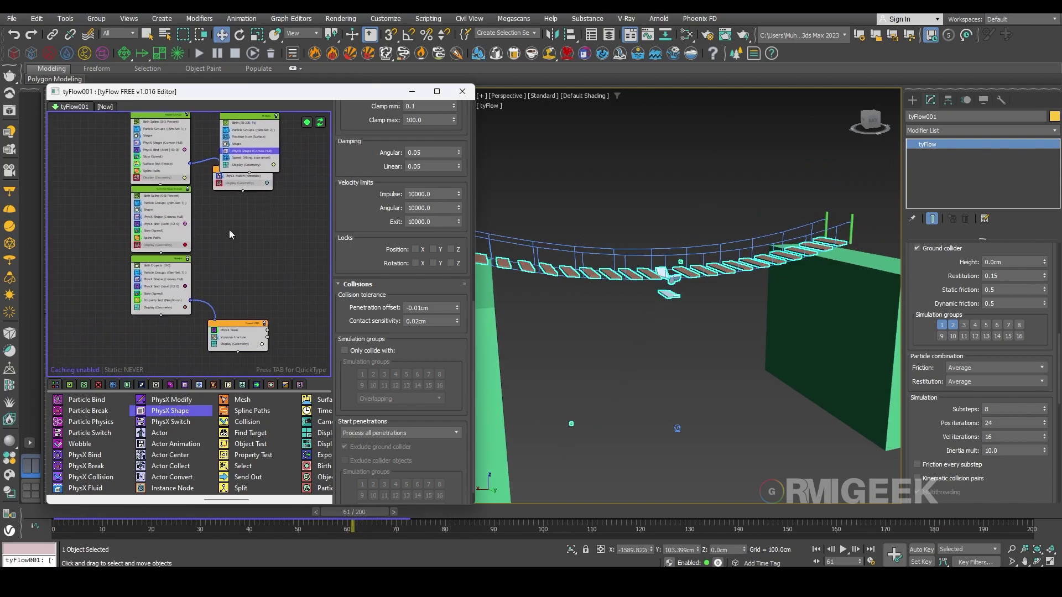
{"action": "scroll", "coordinate": [229, 230], "scroll_direction": "up", "scroll_amount": 1}
{"action": "left_click_drag", "start_coordinate": [371, 515], "coordinate": [54, 504]}
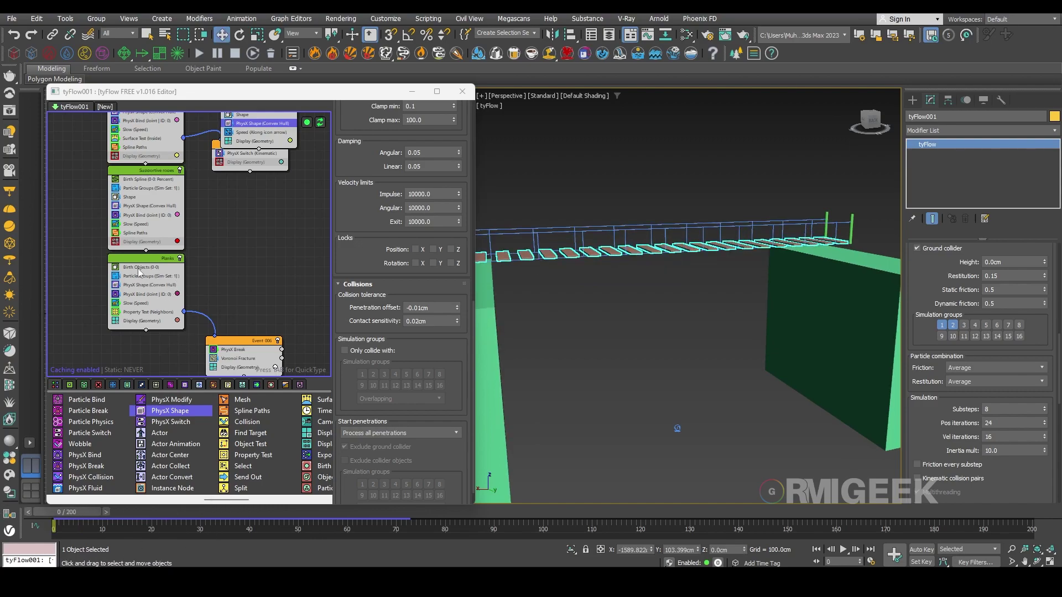
{"action": "left_click", "coordinate": [139, 303]}
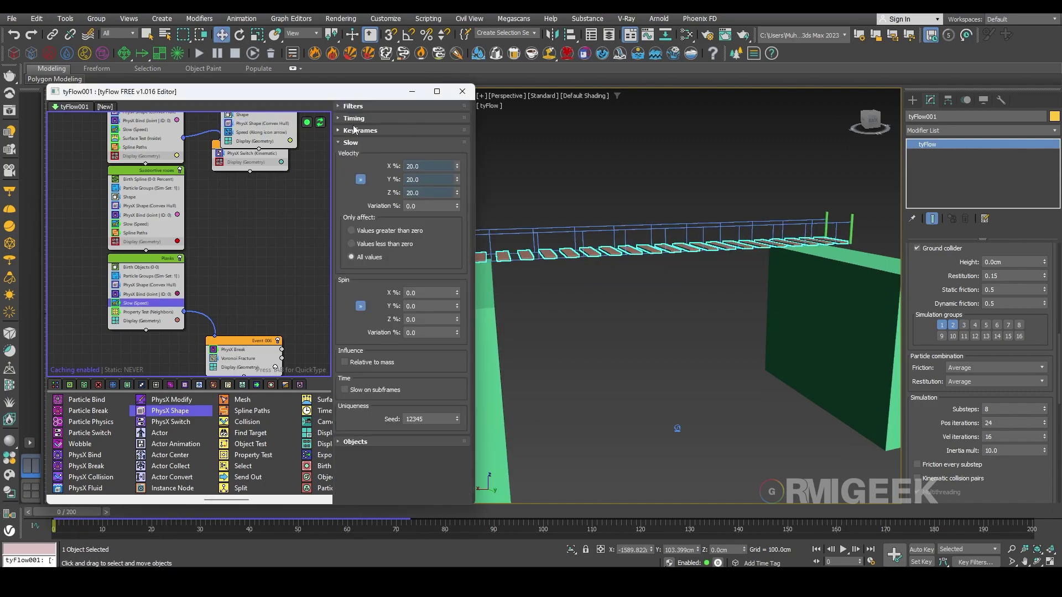
{"action": "left_click", "coordinate": [357, 118]}
{"action": "left_click", "coordinate": [404, 134]}
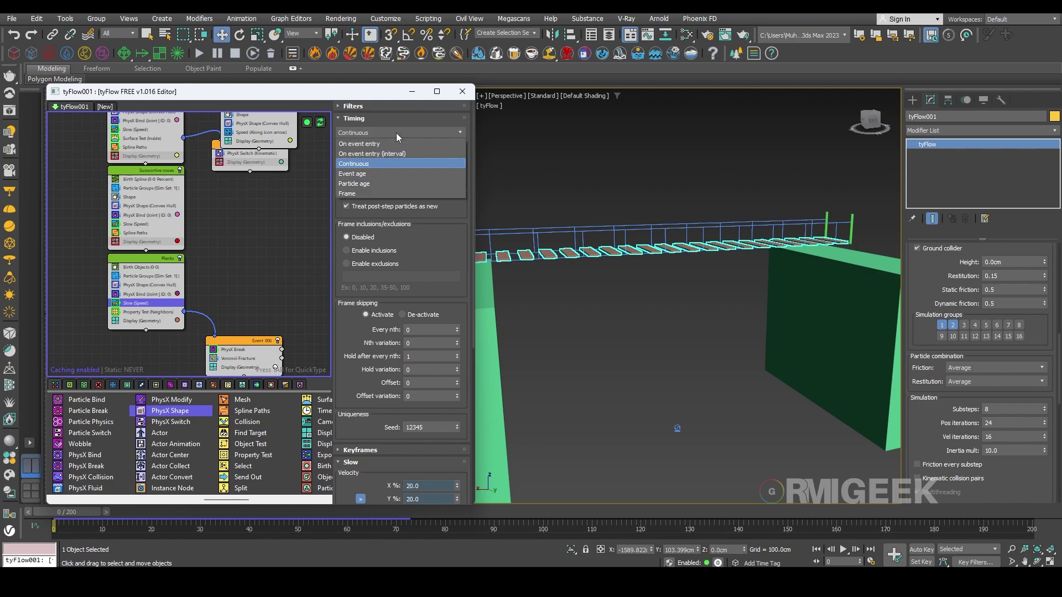
{"action": "left_click", "coordinate": [357, 194]}
{"action": "left_click_drag", "start_coordinate": [432, 159], "coordinate": [264, 168]}
{"action": "type", "text": "30"}
{"action": "key", "text": "Return"}
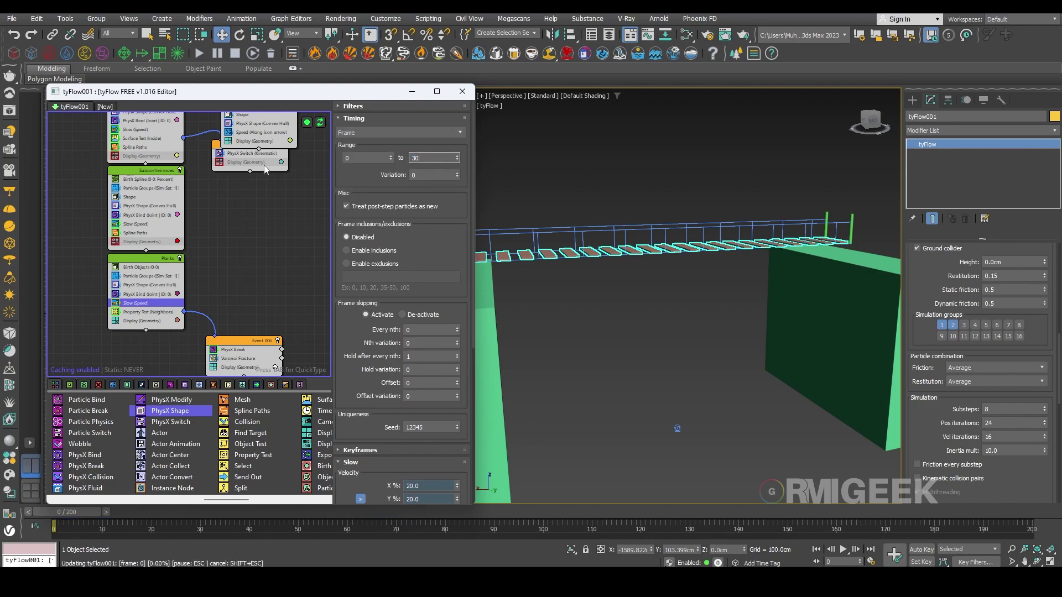
{"action": "key", "text": "Return"}
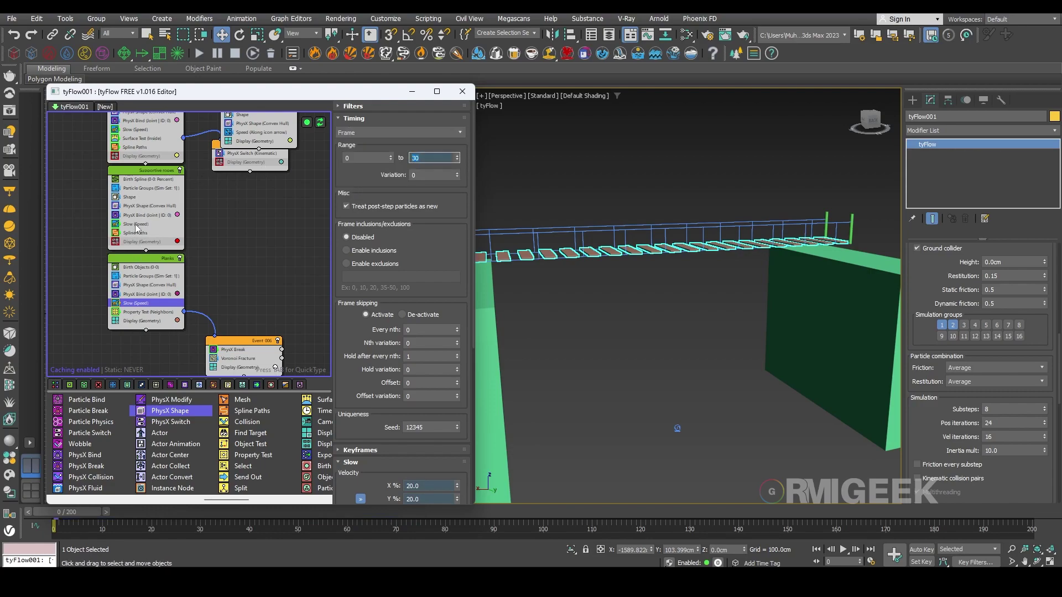
Replace the Slow operators in the Supportive ropes and Main ropes events with copies of the frame-limited Slow from Planks
{"action": "left_click", "coordinate": [136, 226]}
{"action": "key", "text": "Delete"}
{"action": "left_click", "coordinate": [135, 131]}
{"action": "key", "text": "Delete"}
{"action": "key", "text": "ctrl+z"}
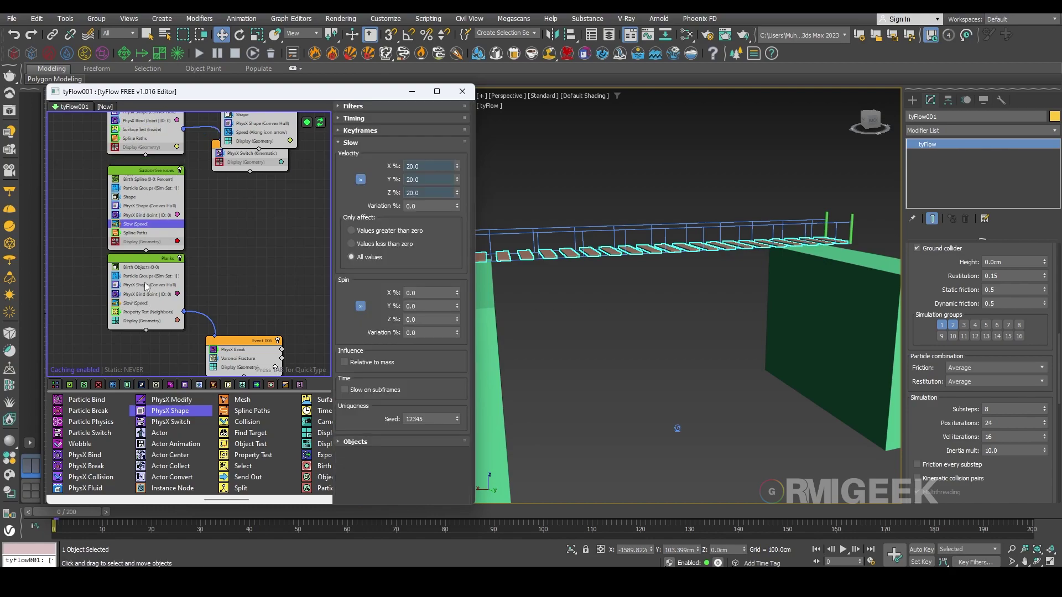
{"action": "left_click_drag", "start_coordinate": [139, 228], "coordinate": [148, 136], "text": "shift"}
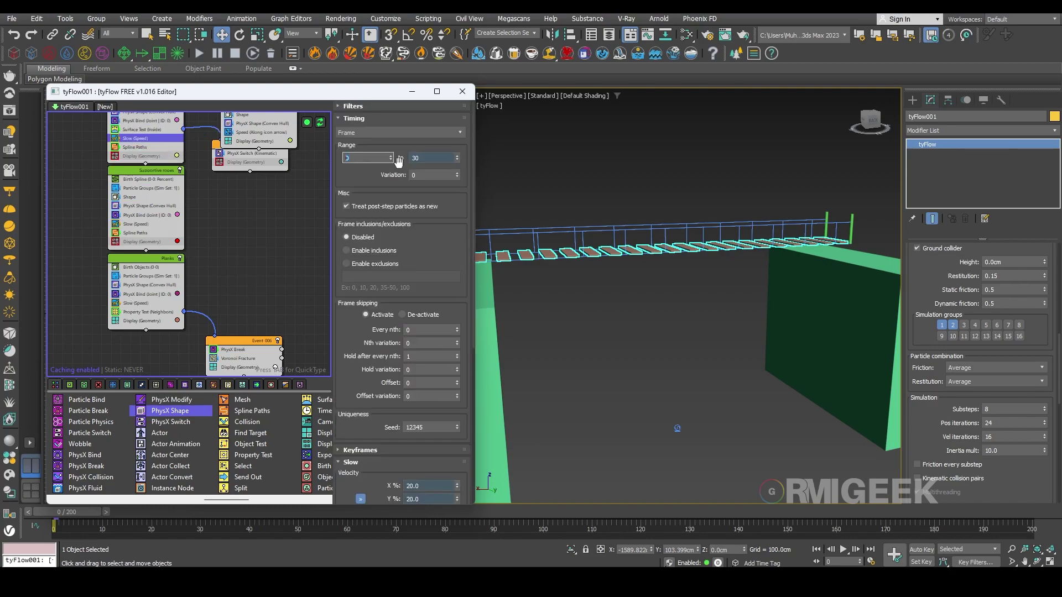
{"action": "left_click_drag", "start_coordinate": [429, 159], "coordinate": [359, 157]}
{"action": "left_click", "coordinate": [354, 118]}
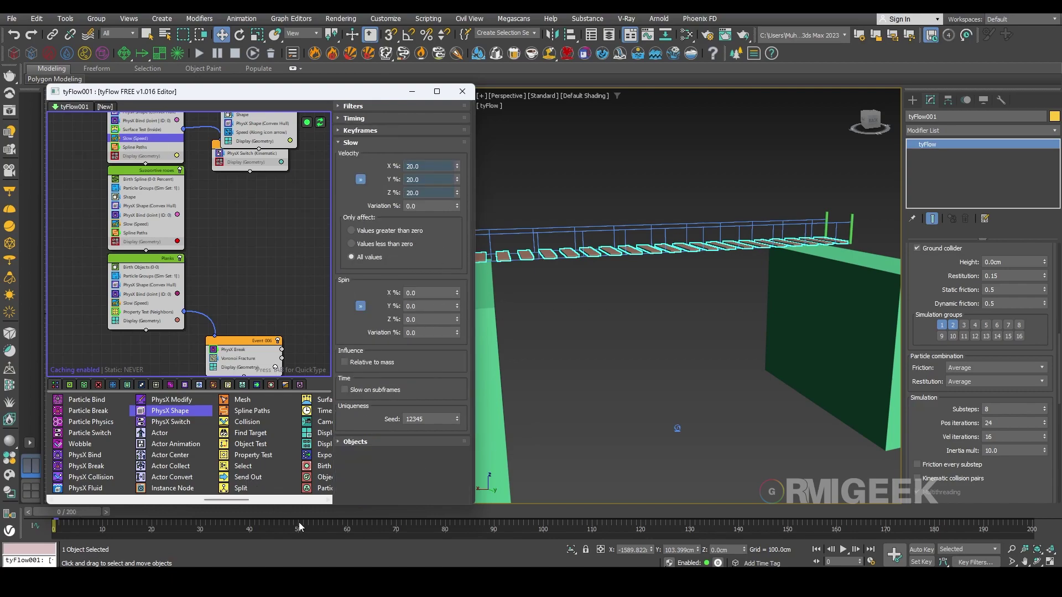
Scrub the simulation to frame 99 and examine the bridge and the falling plank pieces
{"action": "left_click_drag", "start_coordinate": [66, 512], "coordinate": [542, 522]}
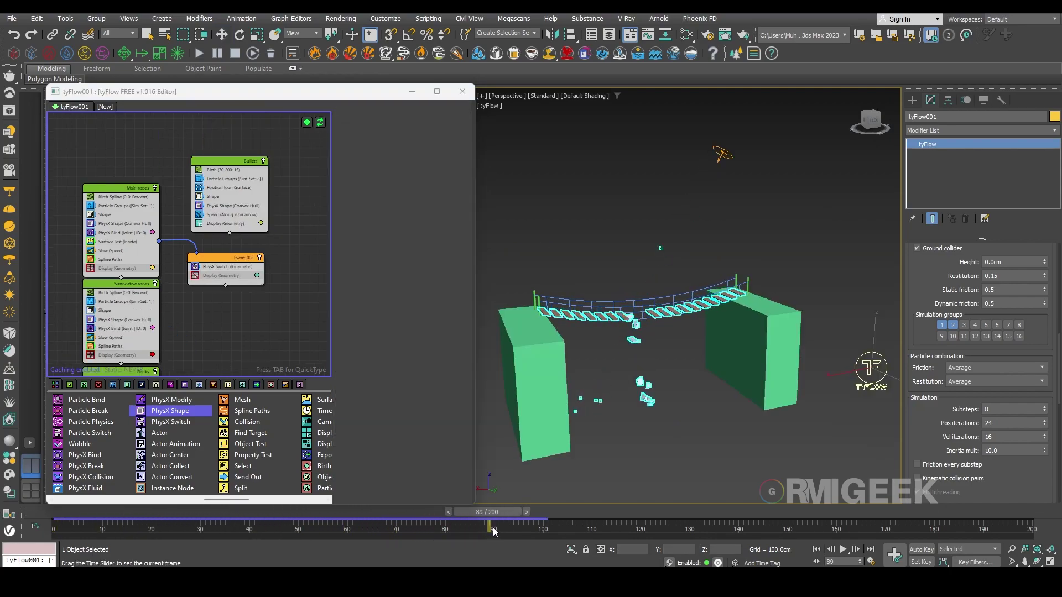
{"action": "scroll", "coordinate": [683, 337], "scroll_direction": "up", "scroll_amount": 4}
{"action": "middle_click_drag", "start_coordinate": [669, 369], "coordinate": [659, 371], "text": "alt"}
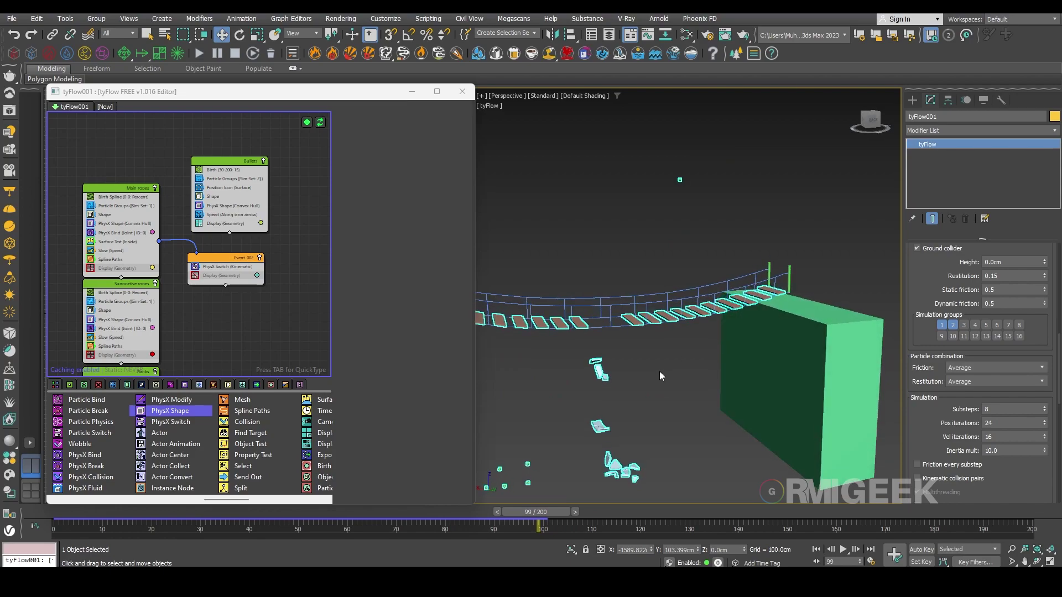
{"action": "middle_click_drag", "start_coordinate": [614, 406], "coordinate": [403, 343]}
{"action": "middle_click_drag", "start_coordinate": [575, 379], "coordinate": [647, 357]}
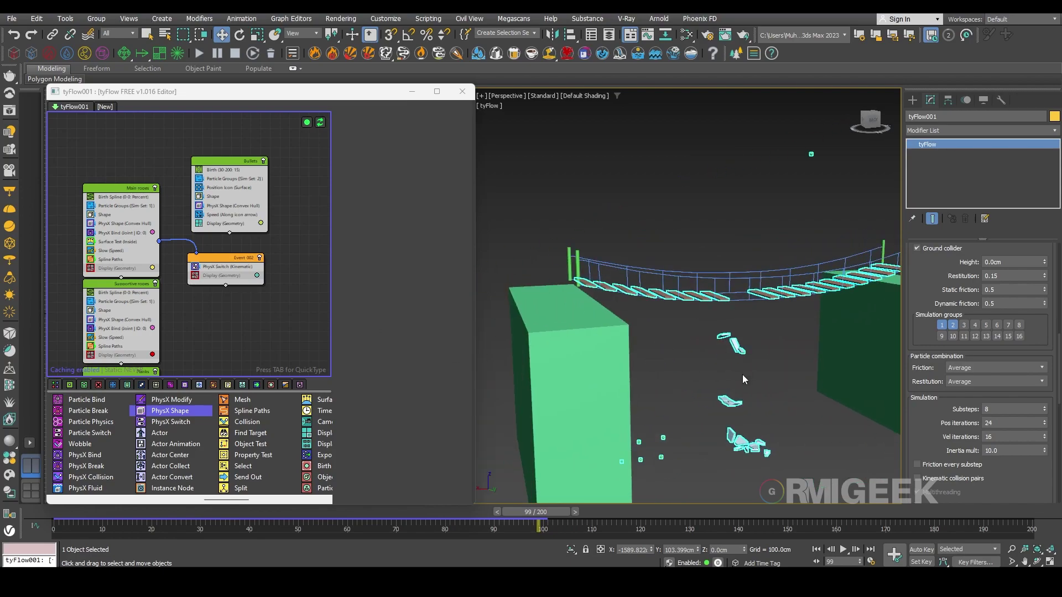
{"action": "scroll", "coordinate": [777, 296], "scroll_direction": "up", "scroll_amount": 3}
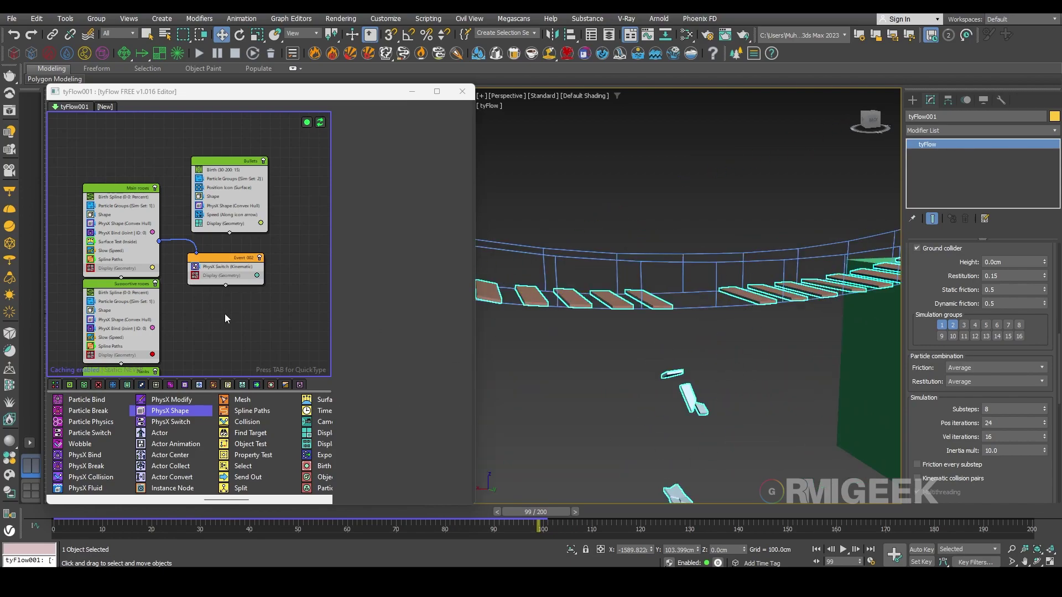
Return to frame 0, duplicate Event_006 beside the Planks event and delete Voronoi Fracture from the copy
{"action": "middle_click_drag", "start_coordinate": [225, 313], "coordinate": [234, 207]}
{"action": "left_click_drag", "start_coordinate": [529, 513], "coordinate": [47, 512]}
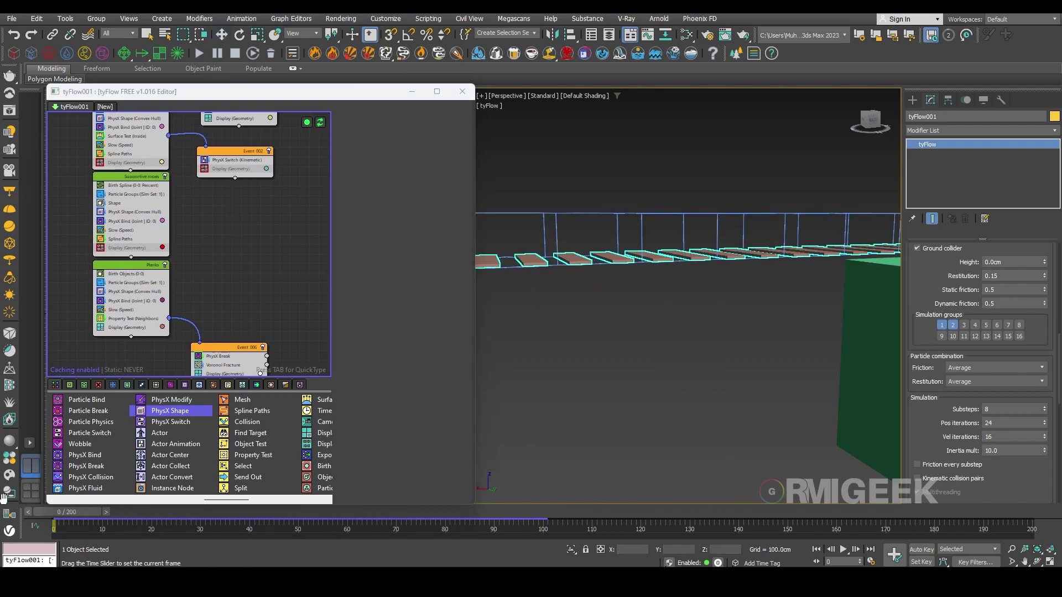
{"action": "middle_click_drag", "start_coordinate": [234, 293], "coordinate": [233, 248]}
{"action": "right_click", "coordinate": [243, 301]}
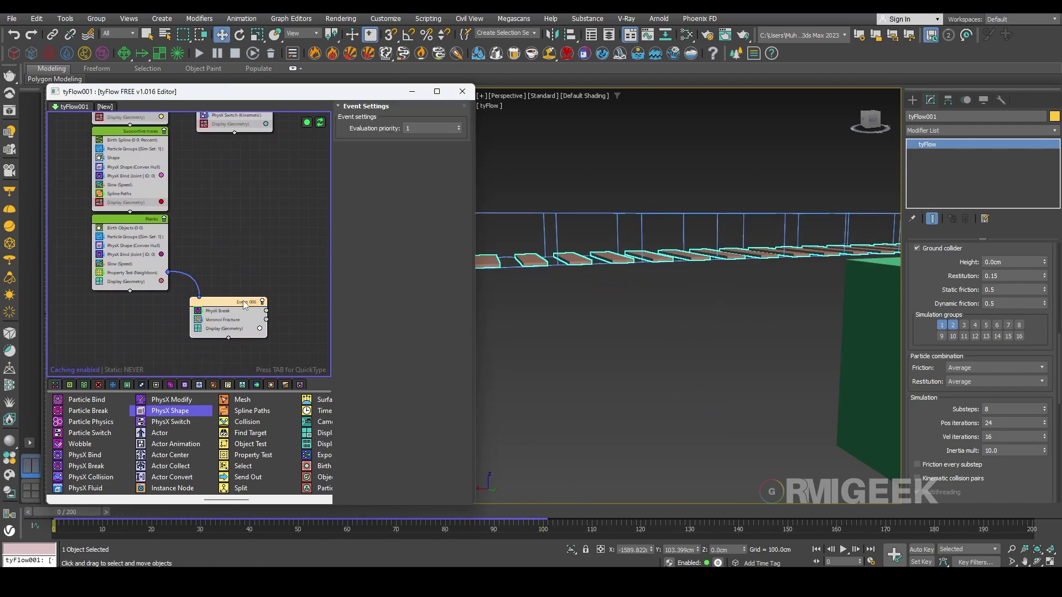
{"action": "left_click", "coordinate": [268, 308]}
{"action": "right_click", "coordinate": [221, 200]}
{"action": "left_click", "coordinate": [258, 207]}
{"action": "scroll", "coordinate": [253, 220], "scroll_direction": "up", "scroll_amount": 2}
{"action": "middle_click_drag", "start_coordinate": [253, 220], "coordinate": [243, 238]}
{"action": "left_click", "coordinate": [228, 234]}
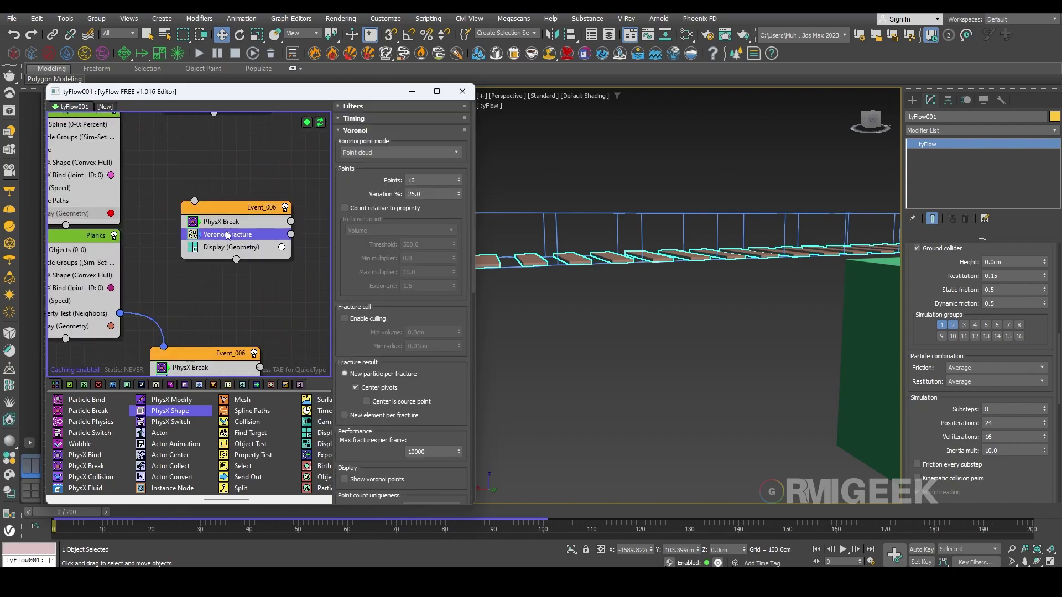
{"action": "key", "text": "Delete"}
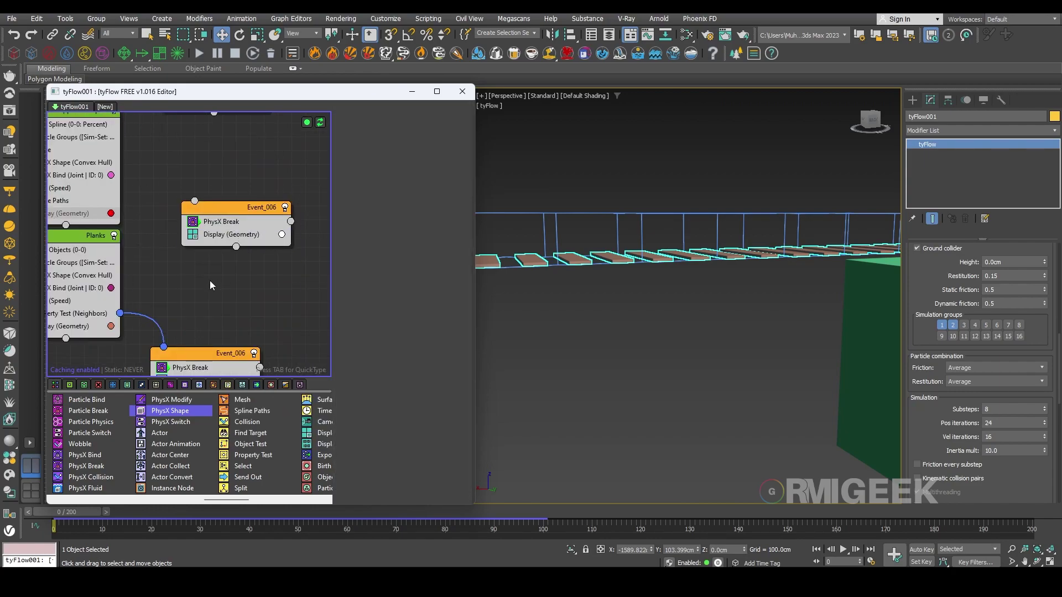
Copy the Planks Property Test into the Supportive ropes and Main ropes events and connect both to the duplicated PhysX Break event
{"action": "scroll", "coordinate": [212, 285], "scroll_direction": "down", "scroll_amount": 1}
{"action": "middle_click_drag", "start_coordinate": [212, 285], "coordinate": [288, 283]}
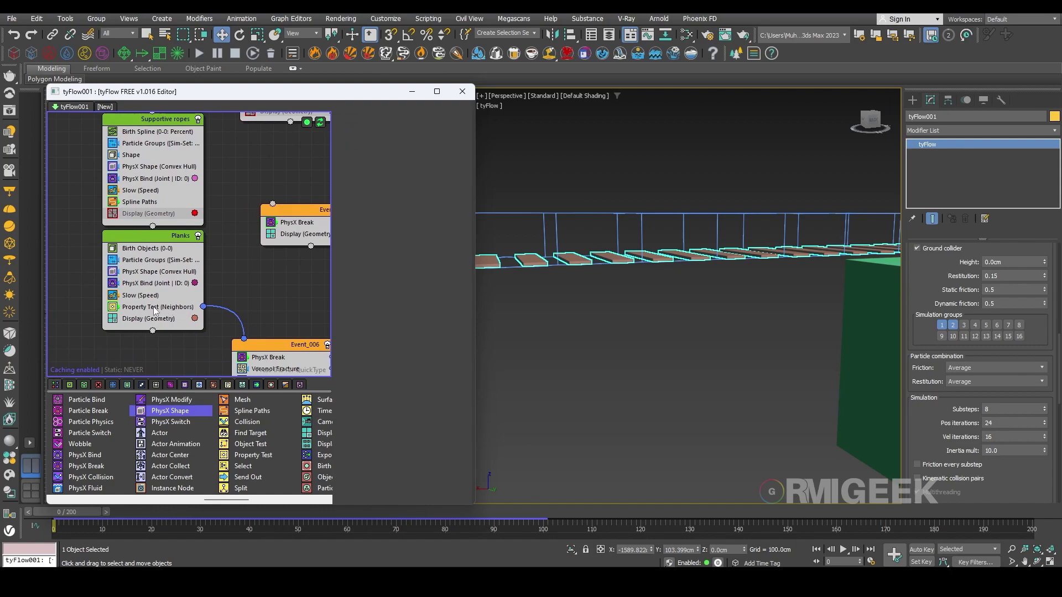
{"action": "left_click_drag", "start_coordinate": [156, 312], "coordinate": [164, 217]}
{"action": "left_click_drag", "start_coordinate": [183, 221], "coordinate": [260, 271], "text": "shift"}
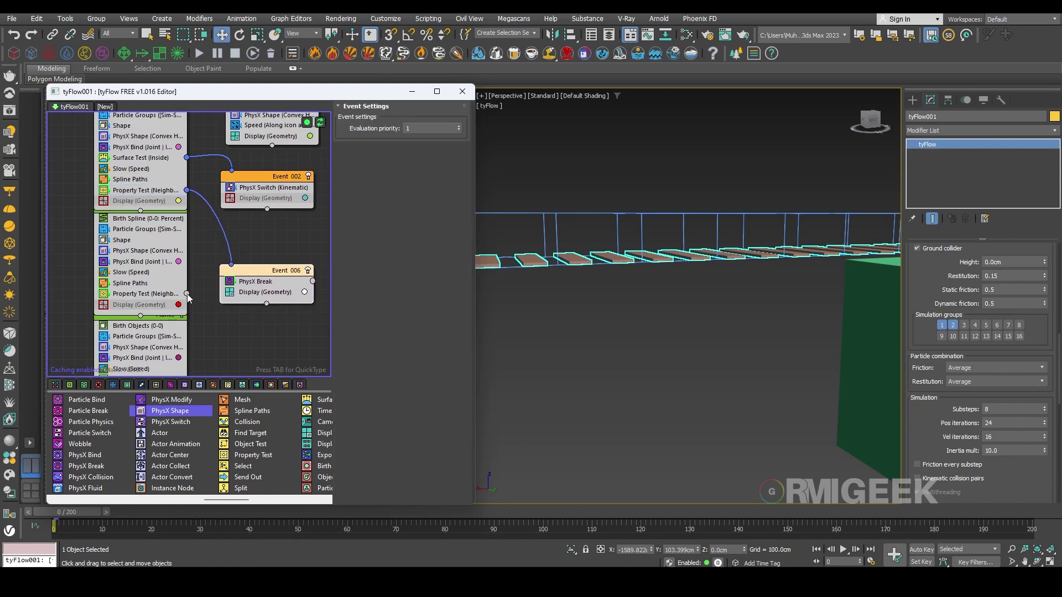
{"action": "left_click_drag", "start_coordinate": [188, 295], "coordinate": [247, 275]}
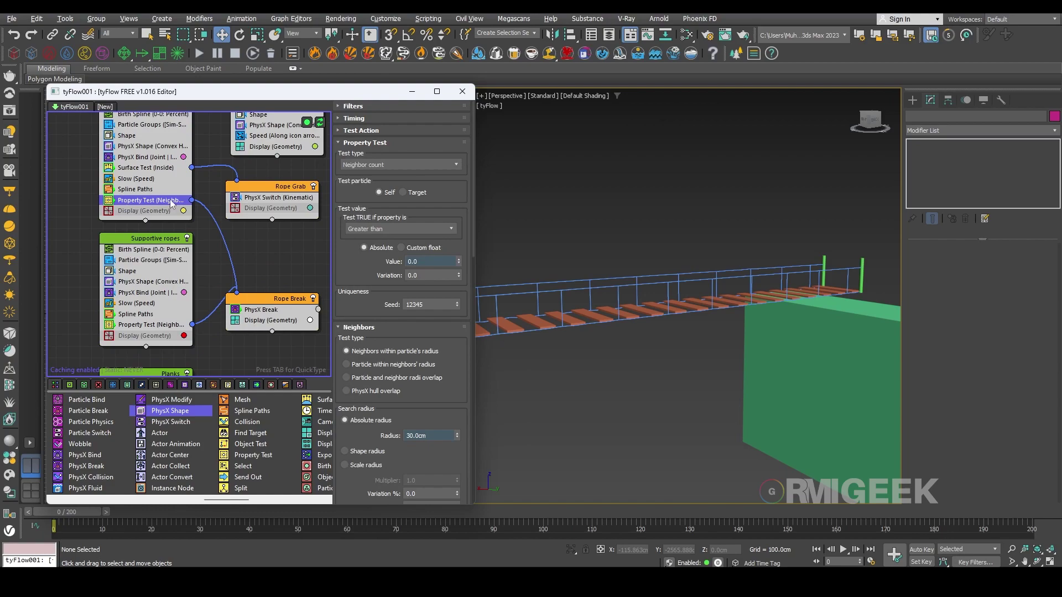
Set the neighbor search radius to 100 cm in the Property Tests of the Main ropes and Supportive ropes events
{"action": "middle_click_drag", "start_coordinate": [109, 199], "coordinate": [123, 256]}
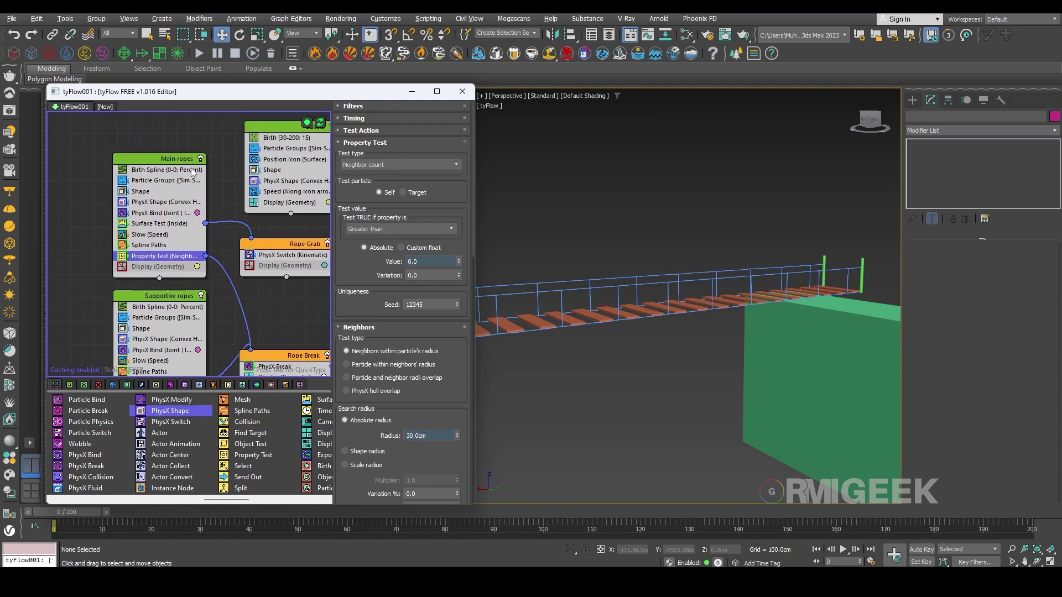
{"action": "left_click", "coordinate": [434, 432]}
{"action": "type", "text": "100"}
{"action": "key", "text": "Return"}
{"action": "middle_click_drag", "start_coordinate": [154, 366], "coordinate": [157, 238]}
{"action": "left_click", "coordinate": [148, 254]}
{"action": "left_click", "coordinate": [432, 434]}
{"action": "type", "text": "100"}
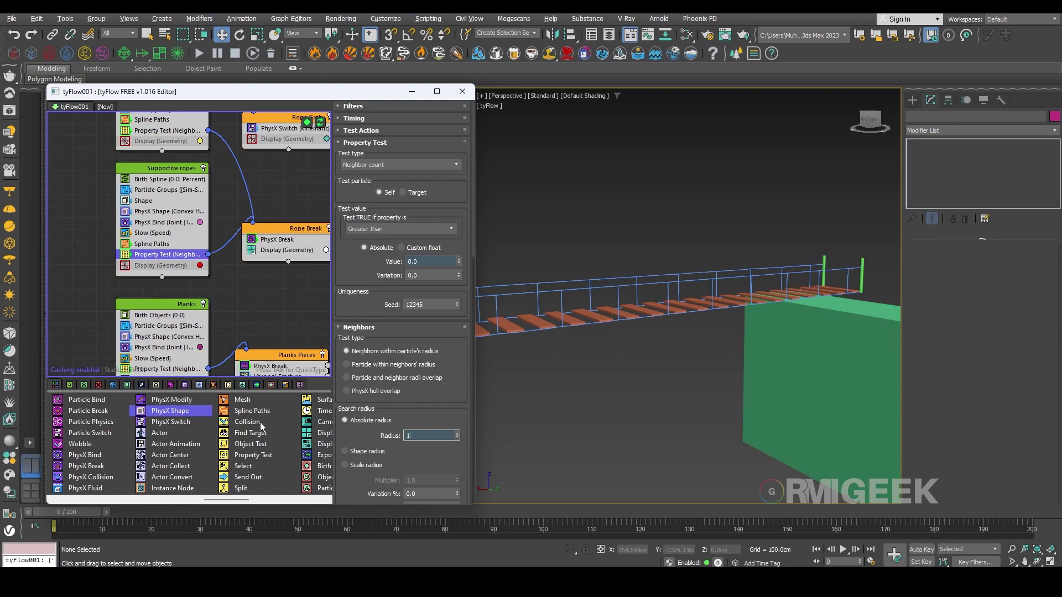
{"action": "key", "text": "Return"}
Scrub to frame 50 and examine the rope particles around the bullet's impact on the middle plank
{"action": "left_click", "coordinate": [502, 514]}
{"action": "left_click_drag", "start_coordinate": [294, 510], "coordinate": [299, 510]}
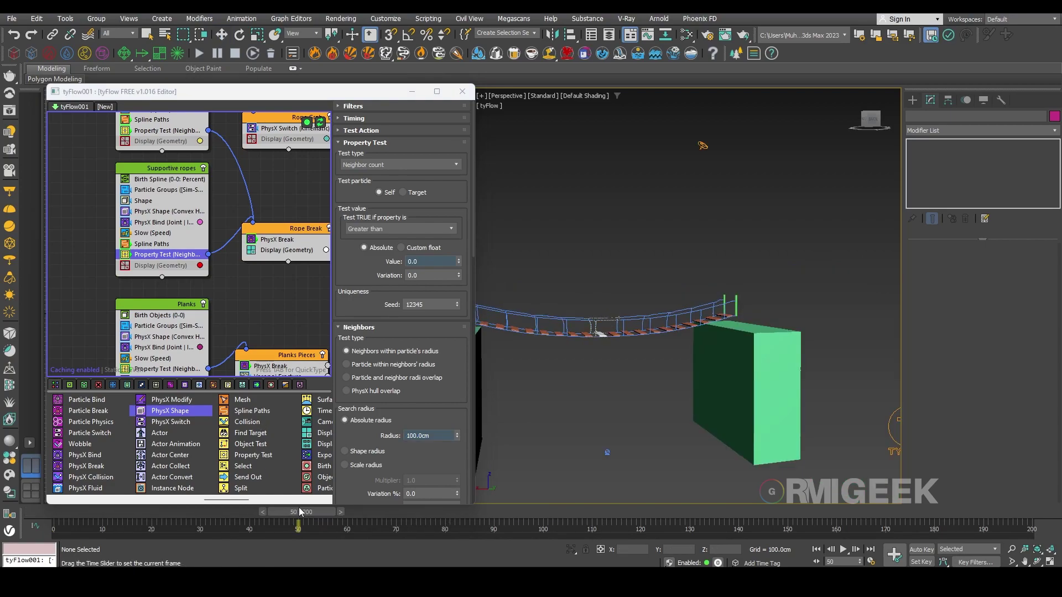
{"action": "scroll", "coordinate": [535, 304], "scroll_direction": "up", "scroll_amount": 5}
{"action": "middle_click_drag", "start_coordinate": [595, 335], "coordinate": [644, 354]}
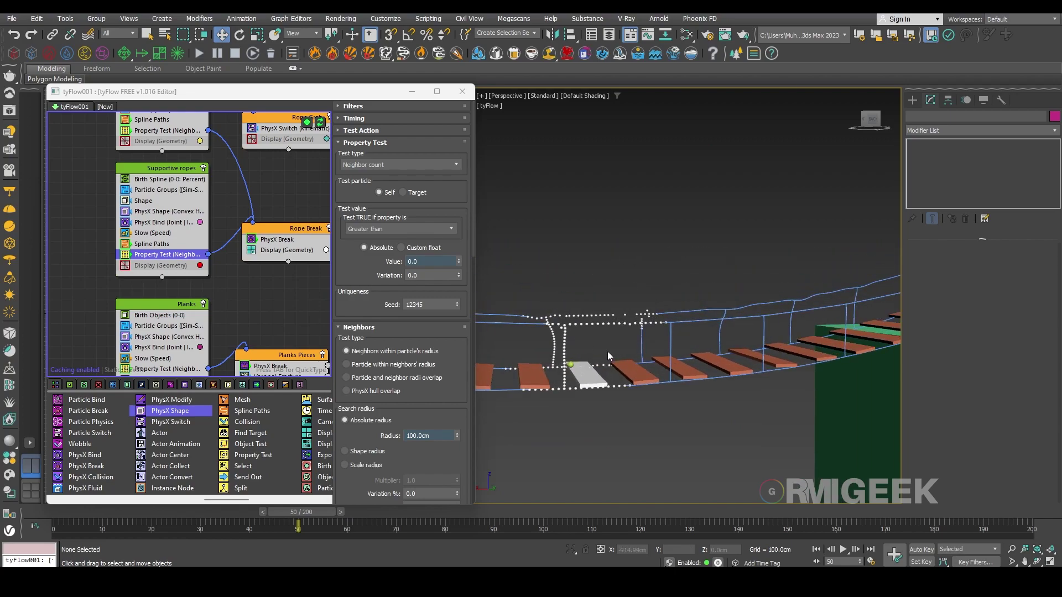
{"action": "middle_click_drag", "start_coordinate": [654, 417], "coordinate": [635, 432], "text": "alt"}
{"action": "middle_click_drag", "start_coordinate": [631, 401], "coordinate": [653, 441]}
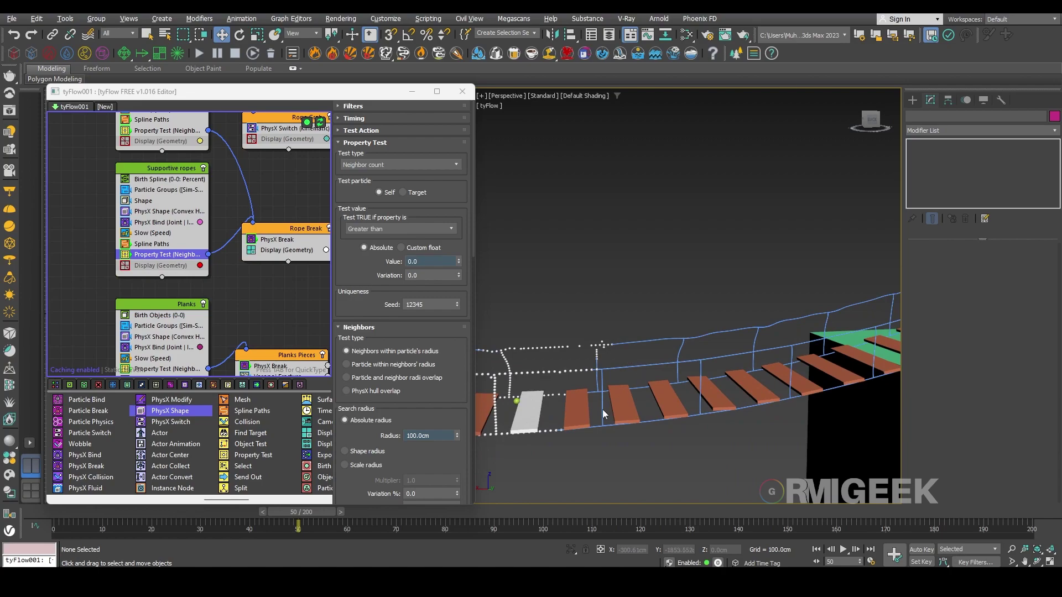
{"action": "middle_click_drag", "start_coordinate": [615, 394], "coordinate": [669, 392]}
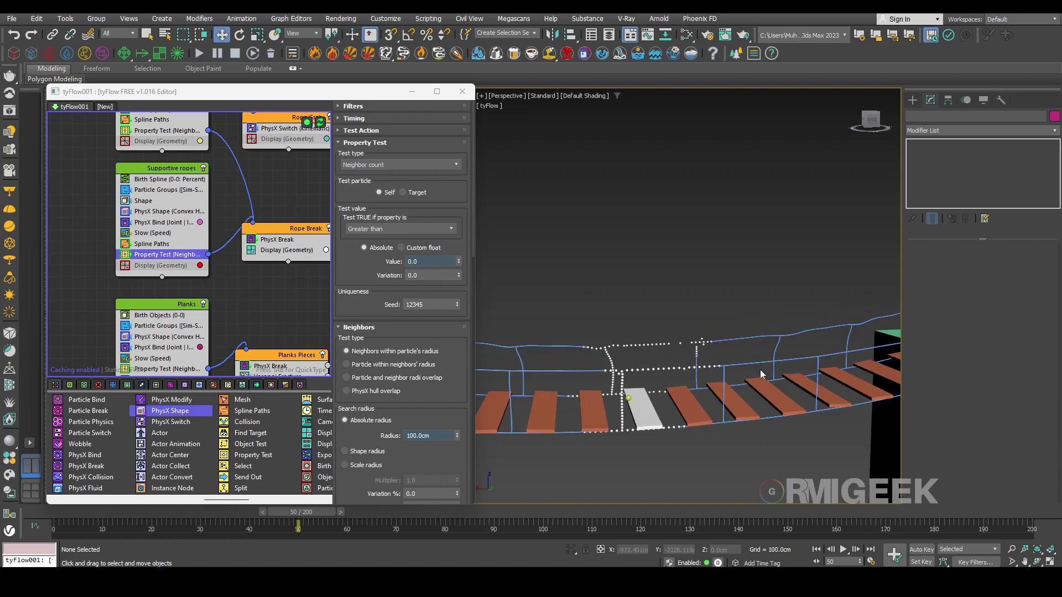
Set the neighbor search radius to 75 cm in the Supportive ropes Property Test and scrub to frame 78
{"action": "left_click", "coordinate": [454, 439]}
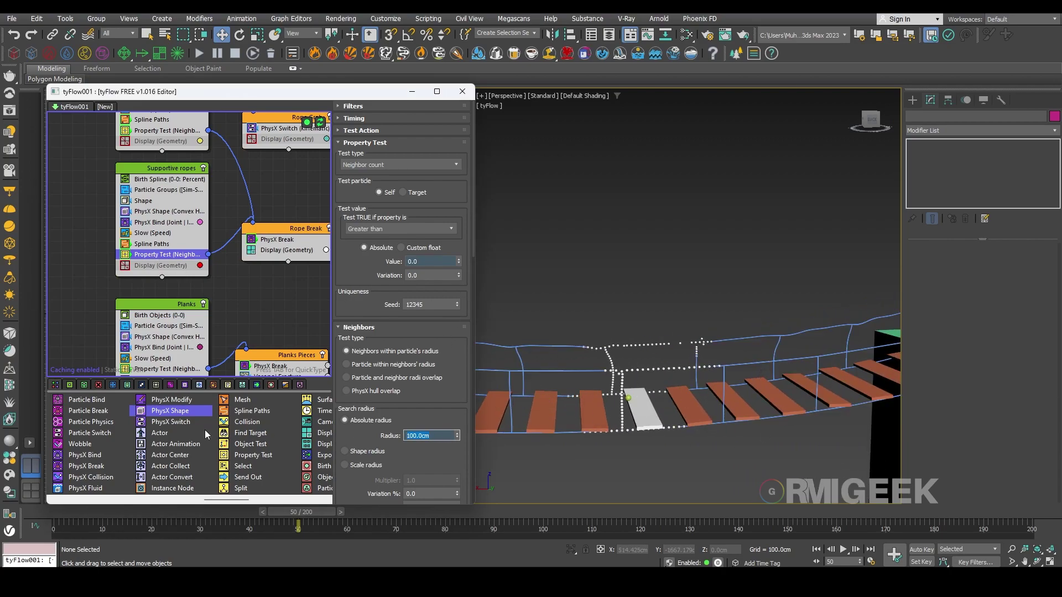
{"action": "type", "text": "60"}
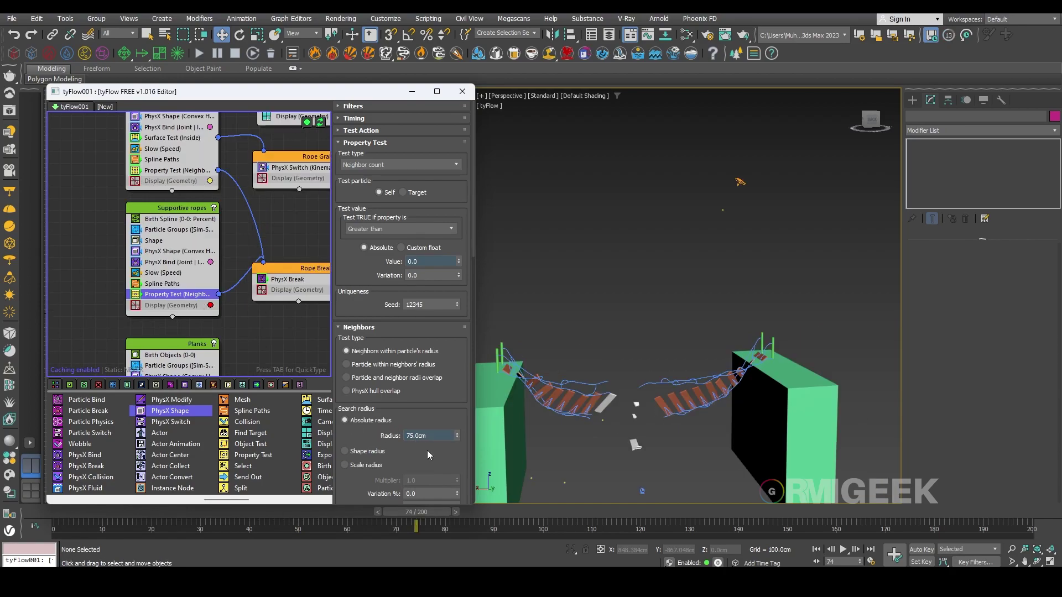
{"action": "middle_click_drag", "start_coordinate": [646, 445], "coordinate": [653, 402]}
{"action": "scroll", "coordinate": [653, 402], "scroll_direction": "up", "scroll_amount": 3}
{"action": "left_click_drag", "start_coordinate": [412, 513], "coordinate": [434, 537]}
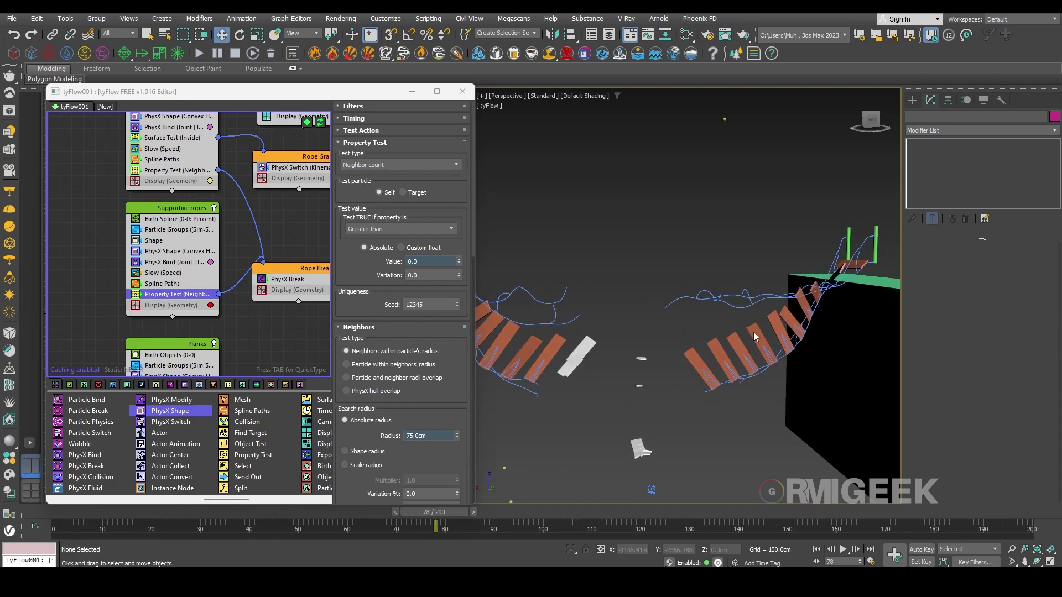
Examine the broken bridge halves at frame 78, checking how the planks hang from the ropes beside the box
{"action": "scroll", "coordinate": [753, 334], "scroll_direction": "up", "scroll_amount": 2}
{"action": "middle_click_drag", "start_coordinate": [720, 373], "coordinate": [838, 394], "text": "alt"}
{"action": "scroll", "coordinate": [723, 279], "scroll_direction": "up", "scroll_amount": 3}
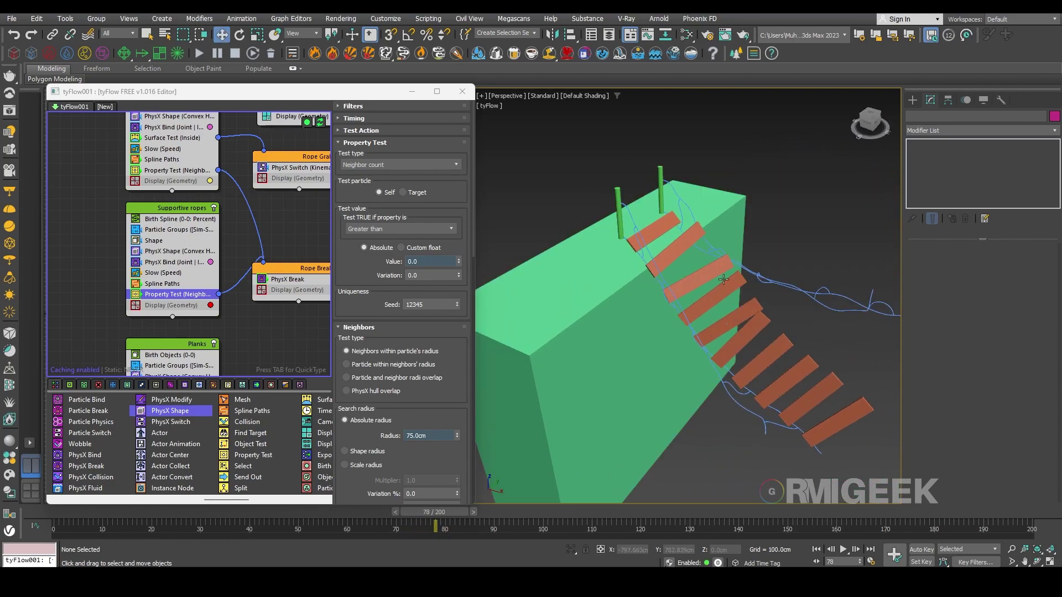
{"action": "middle_click_drag", "start_coordinate": [756, 321], "coordinate": [687, 286], "text": "alt"}
{"action": "scroll", "coordinate": [686, 336], "scroll_direction": "down", "scroll_amount": 4}
{"action": "mouse_move", "coordinate": [685, 337]}
{"action": "middle_mouse_down", "text": "alt"}
{"action": "mouse_move", "coordinate": [664, 329]}
{"action": "mouse_move", "coordinate": [678, 331]}
{"action": "middle_mouse_up", "text": "alt"}
{"action": "scroll", "coordinate": [697, 332], "scroll_direction": "up", "scroll_amount": 3}
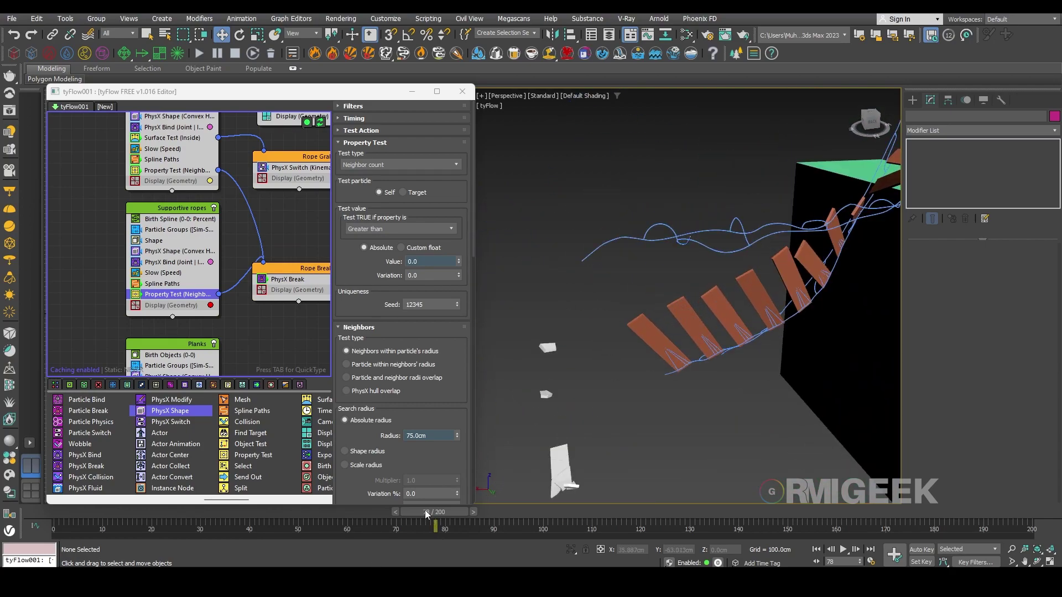
Return to frame 0, set the Planks PhysX Bind proximity distance to 20 cm and check the collapse at frame 77
{"action": "left_click_drag", "start_coordinate": [426, 512], "coordinate": [3, 517]}
{"action": "left_click", "coordinate": [163, 262]}
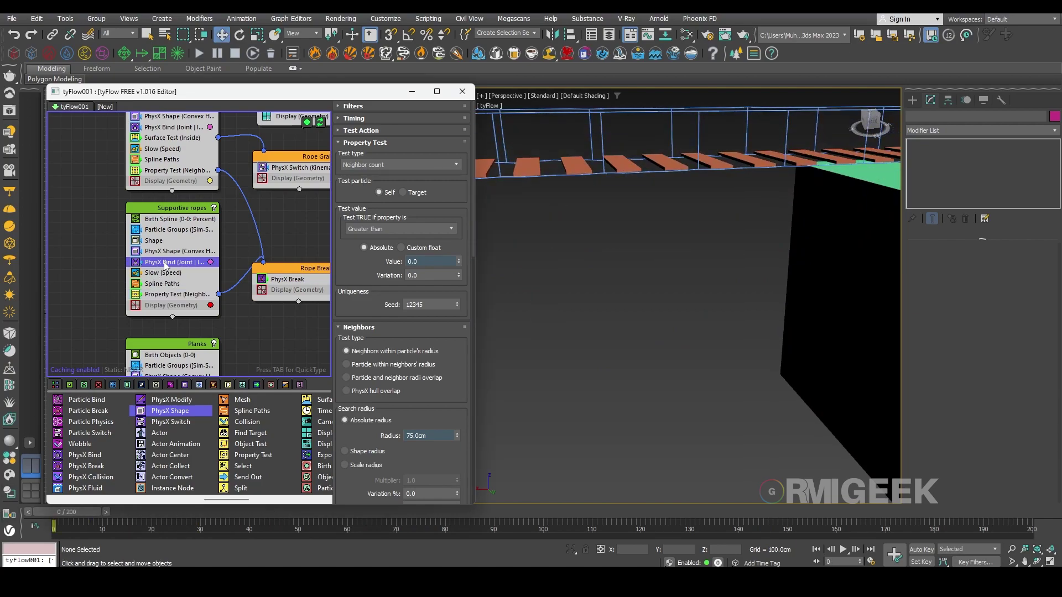
{"action": "left_click_drag", "start_coordinate": [360, 398], "coordinate": [363, 221]}
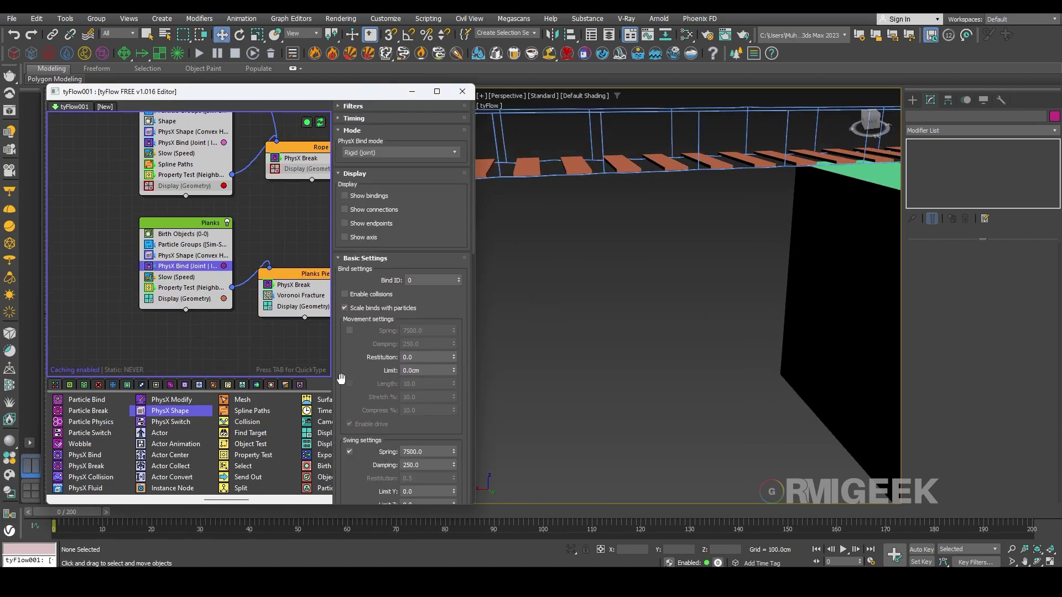
{"action": "scroll", "coordinate": [341, 378], "scroll_direction": "down", "scroll_amount": 10}
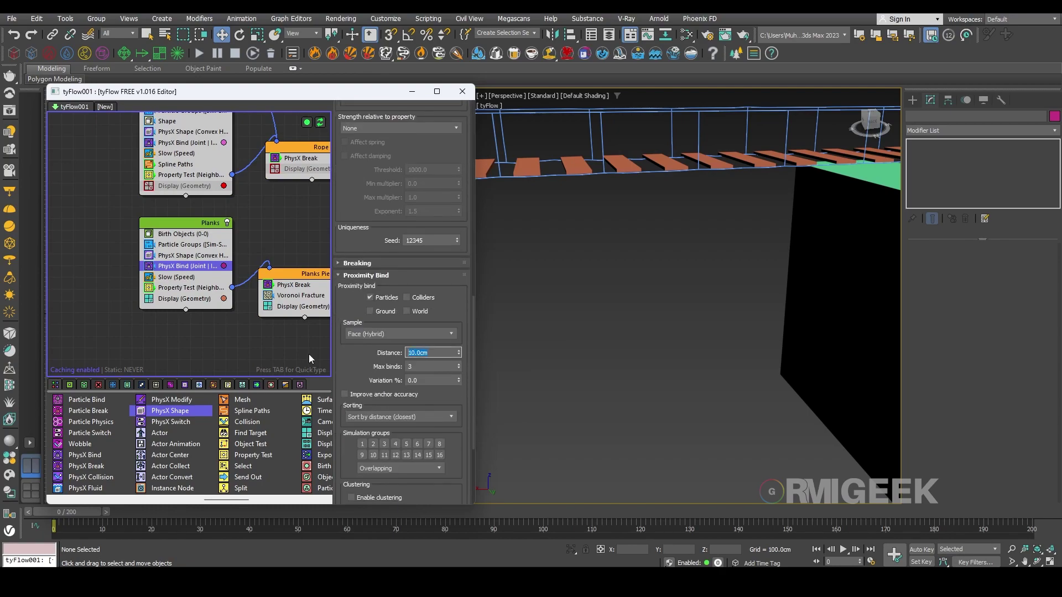
{"action": "type", "text": "20"}
{"action": "key", "text": "Return"}
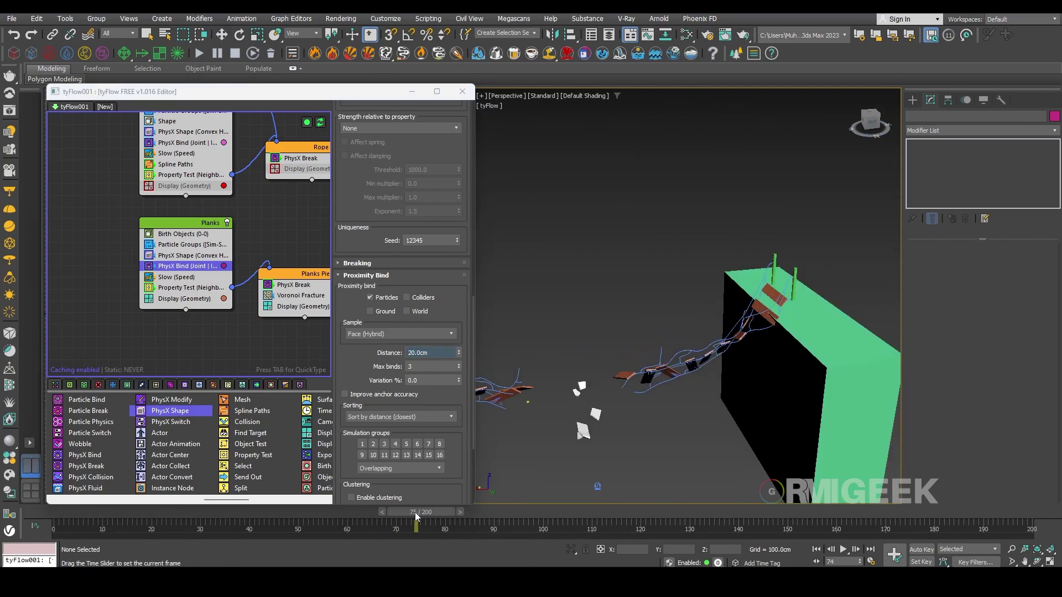
{"action": "middle_click_drag", "start_coordinate": [581, 428], "coordinate": [764, 412]}
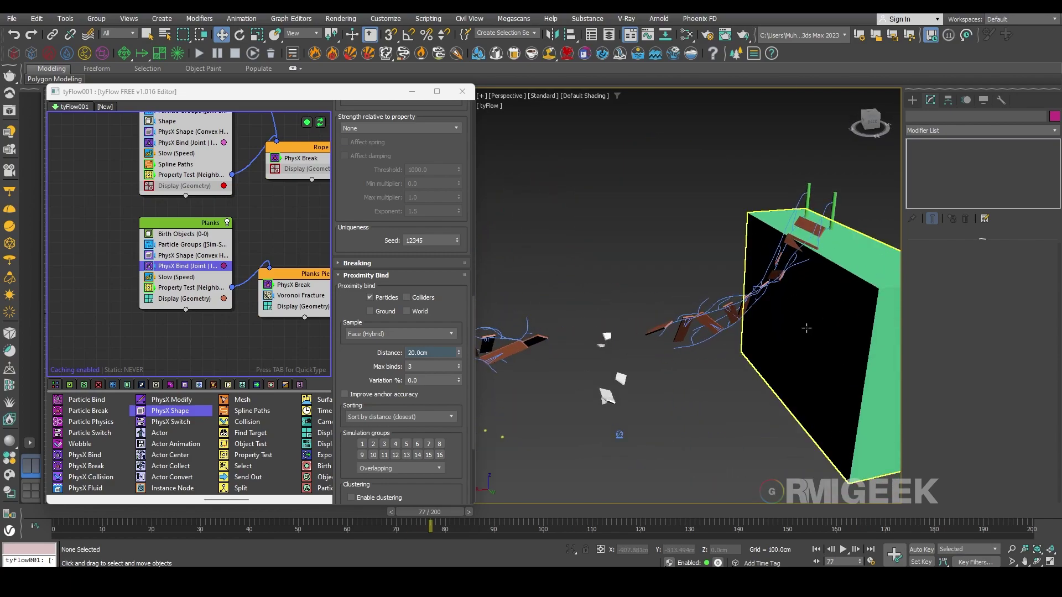
{"action": "middle_click_drag", "start_coordinate": [806, 328], "coordinate": [874, 334], "text": "alt"}
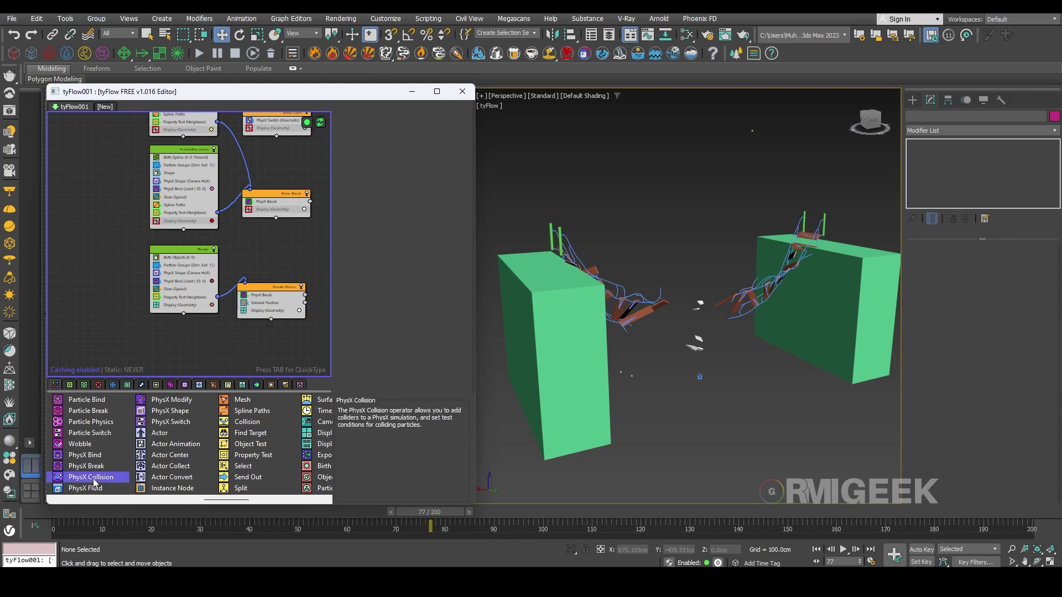
Return to frame 0, add a PhysX Collision operator below PhysX Bind in the Planks event and assign Box021 and Box022 as colliders
{"action": "left_click", "coordinate": [105, 514]}
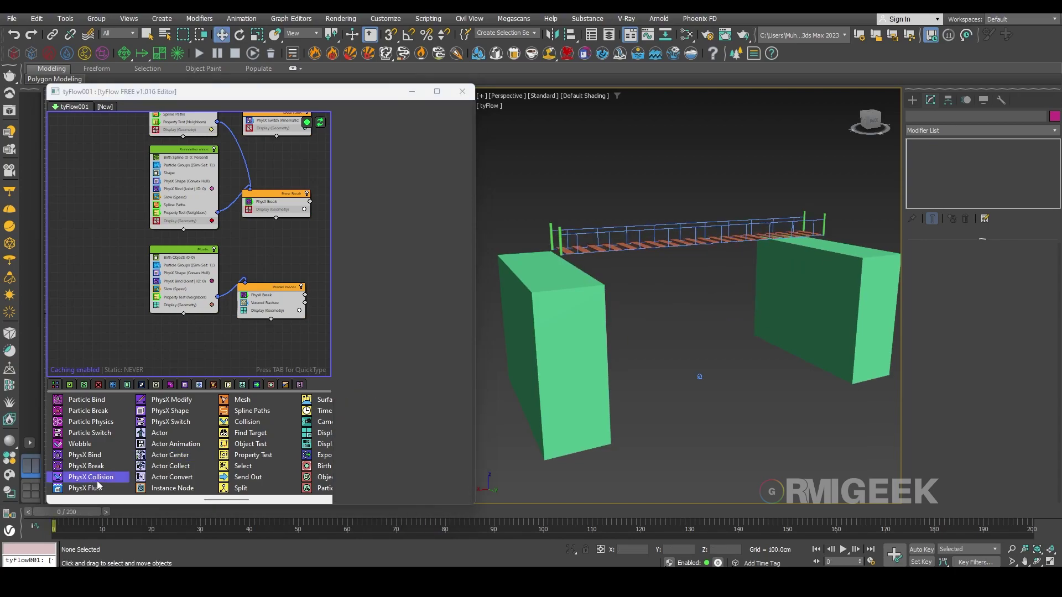
{"action": "left_click_drag", "start_coordinate": [97, 481], "coordinate": [185, 335]}
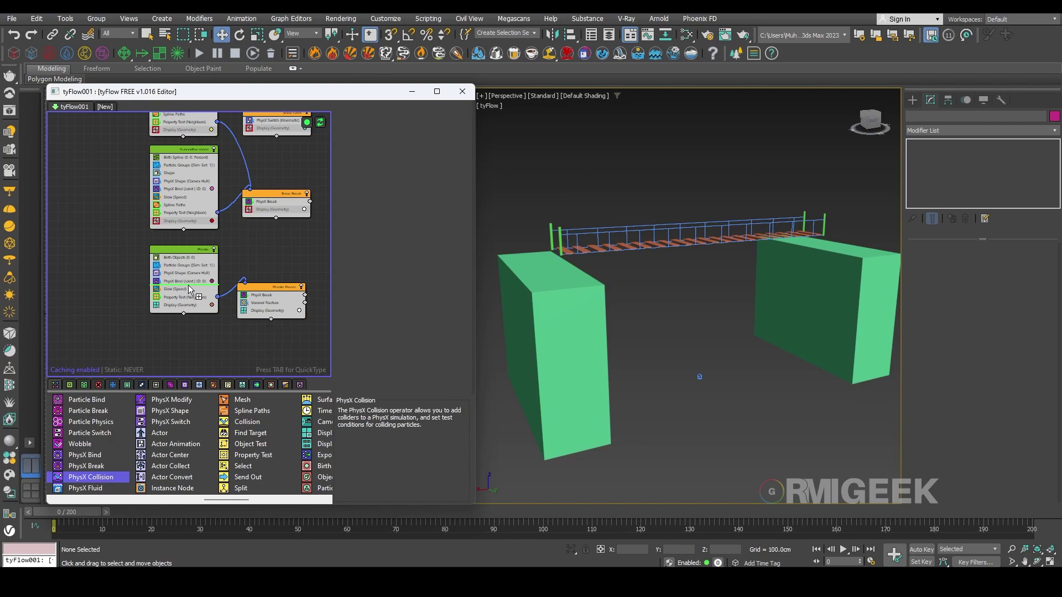
{"action": "left_click_drag", "start_coordinate": [189, 290], "coordinate": [189, 290]}
{"action": "left_click", "coordinate": [370, 252]}
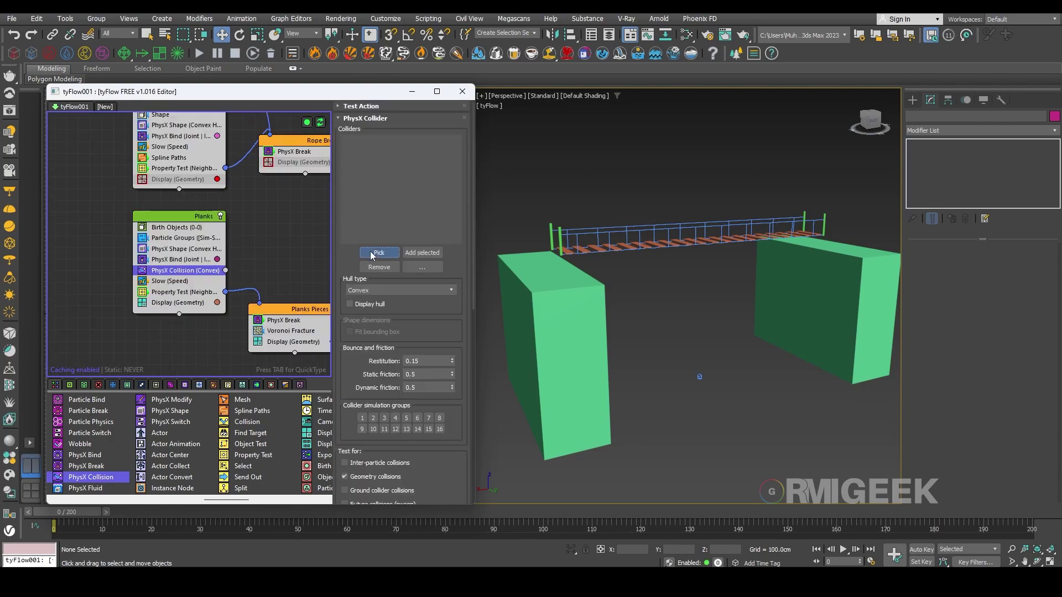
{"action": "left_click", "coordinate": [596, 342]}
{"action": "left_click", "coordinate": [814, 301]}
{"action": "left_click", "coordinate": [422, 252]}
{"action": "left_click", "coordinate": [729, 378]}
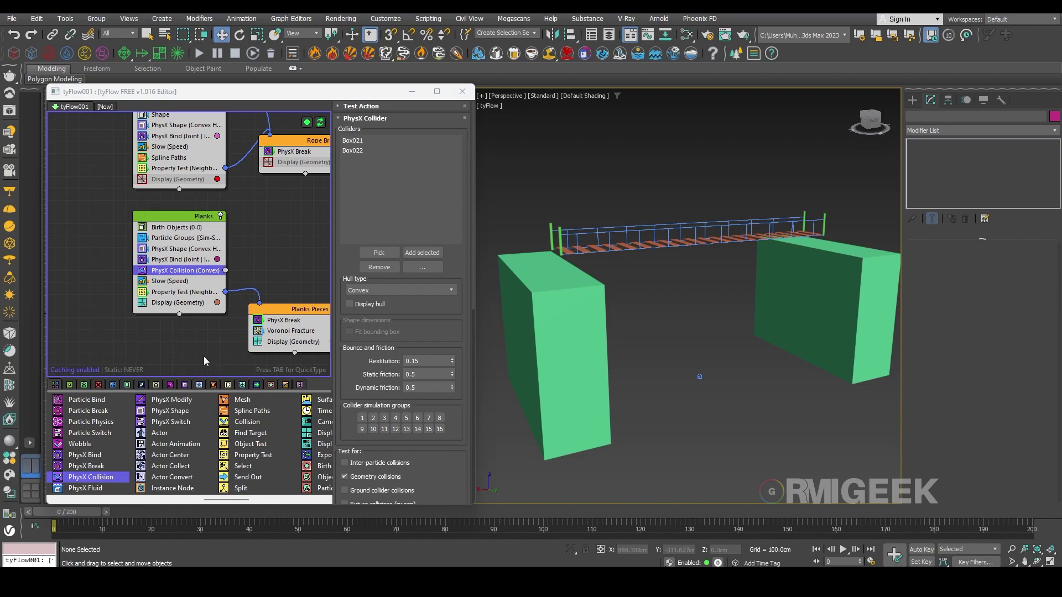
Copy the PhysX Collision operator into the Supportive ropes, Main ropes and Rope Break events
{"action": "middle_click_drag", "start_coordinate": [203, 356], "coordinate": [211, 397]}
{"action": "left_click_drag", "start_coordinate": [195, 312], "coordinate": [179, 180], "text": "shift"}
{"action": "middle_click_drag", "start_coordinate": [125, 225], "coordinate": [100, 315]}
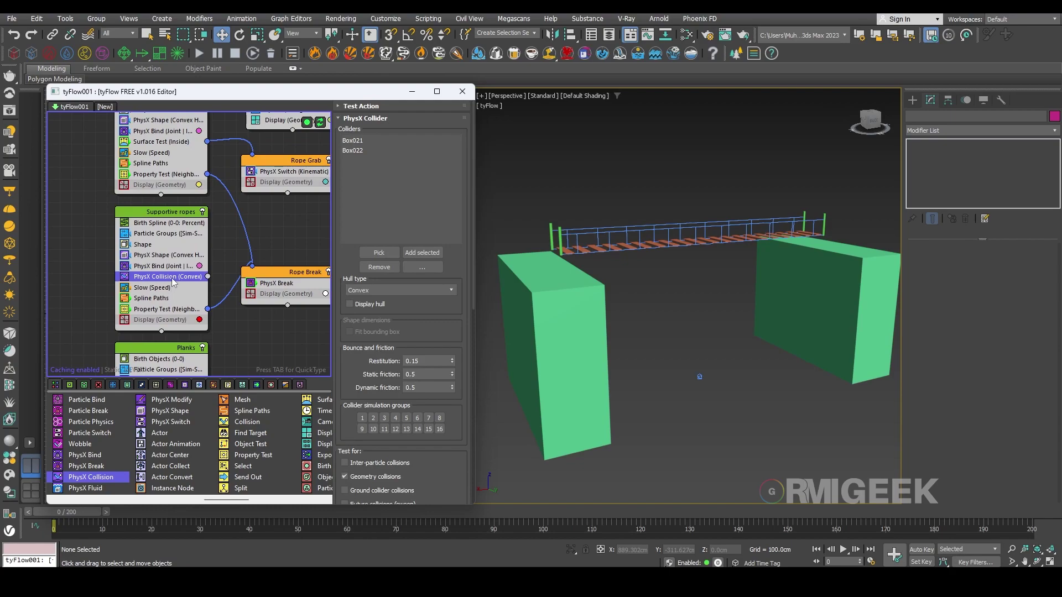
{"action": "left_click_drag", "start_coordinate": [171, 278], "coordinate": [173, 160], "text": "shift"}
{"action": "middle_click_drag", "start_coordinate": [274, 236], "coordinate": [187, 323]}
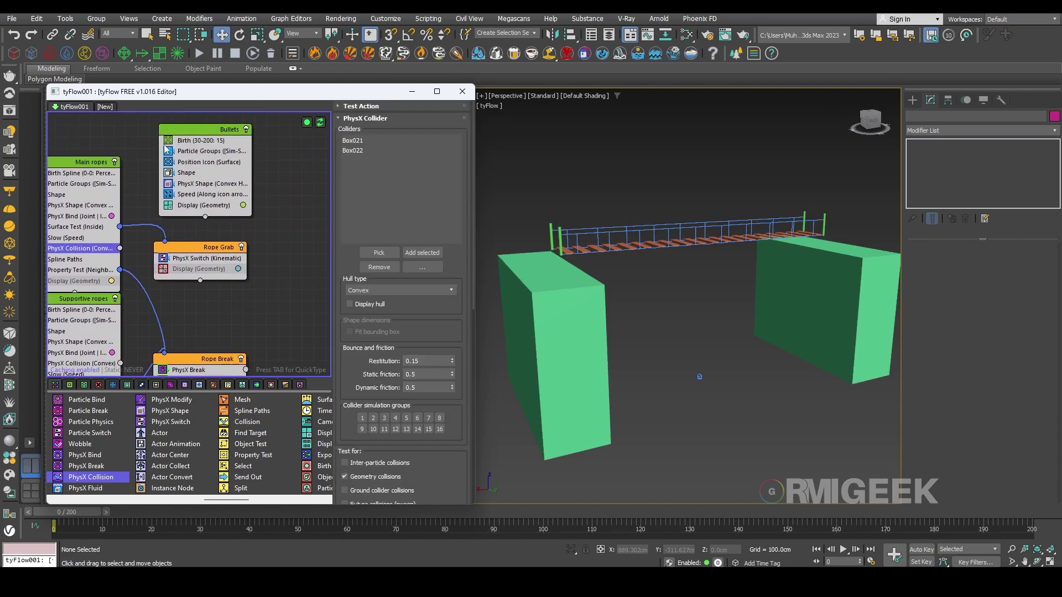
{"action": "middle_click_drag", "start_coordinate": [183, 263], "coordinate": [216, 170]}
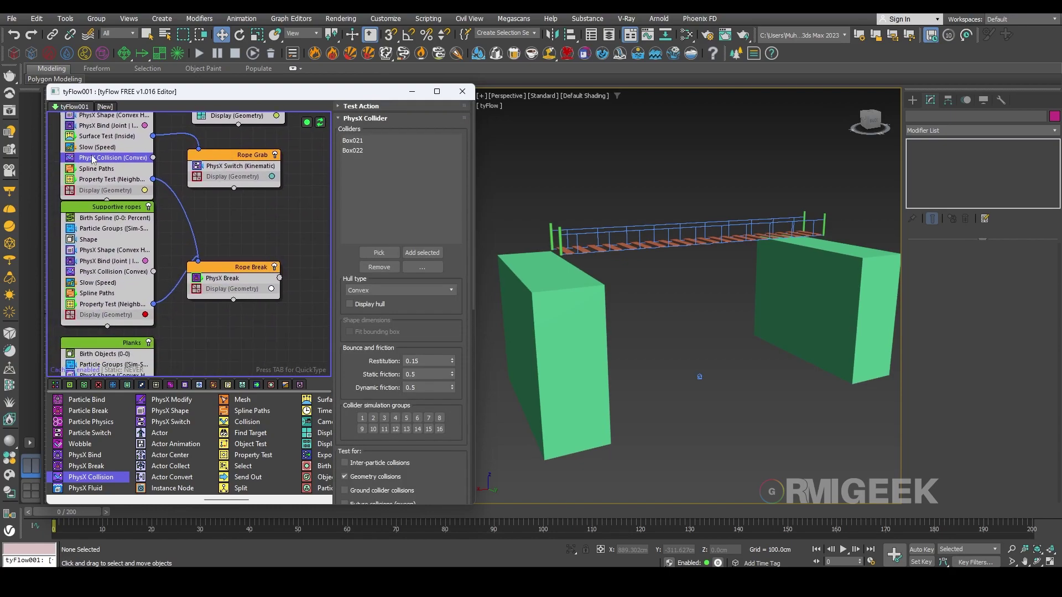
{"action": "left_click_drag", "start_coordinate": [92, 157], "coordinate": [233, 284], "text": "shift"}
{"action": "middle_click_drag", "start_coordinate": [254, 334], "coordinate": [271, 308]}
{"action": "left_click", "coordinate": [208, 266]}
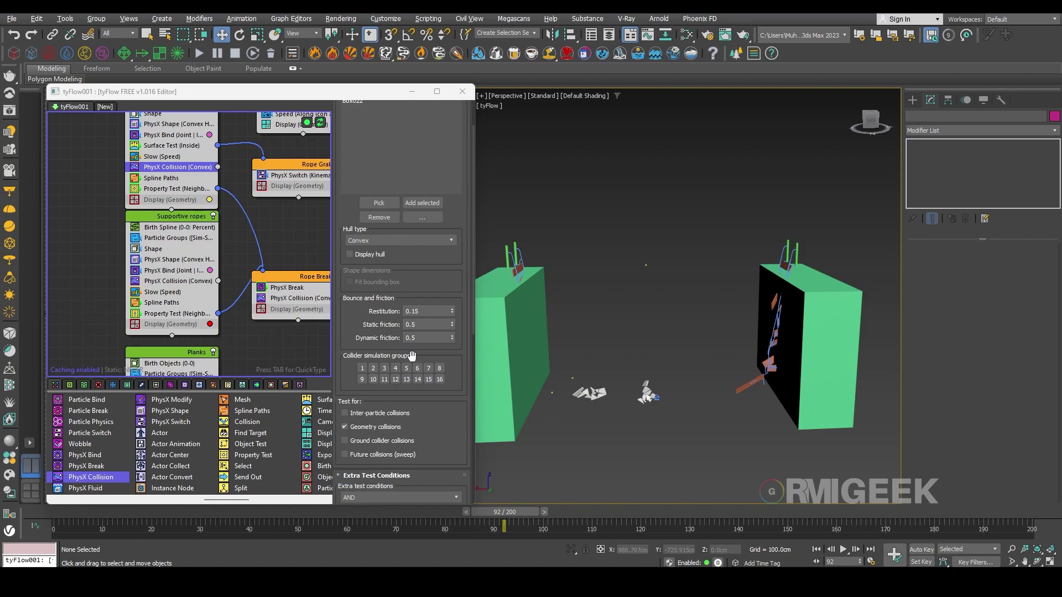
Check the Main ropes particle group, return to frame 0 and set collider simulation group 1 in the rope and Planks PhysX Collision operators
{"action": "middle_click_drag", "start_coordinate": [161, 117], "coordinate": [173, 206]}
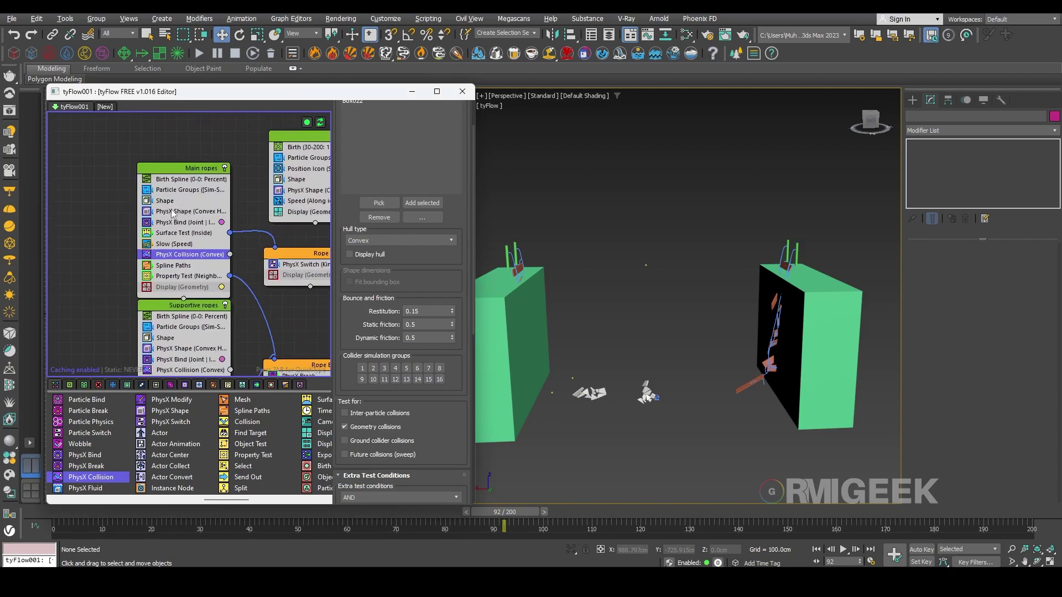
{"action": "left_click", "coordinate": [173, 213]}
{"action": "left_click", "coordinate": [174, 222]}
{"action": "left_click", "coordinate": [179, 190]}
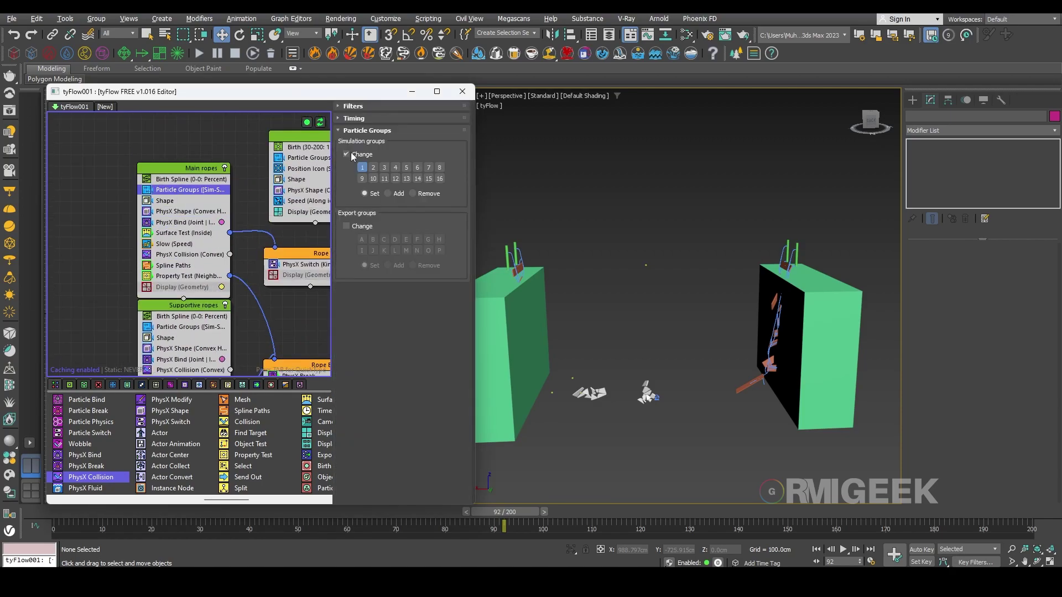
{"action": "middle_click_drag", "start_coordinate": [121, 298], "coordinate": [95, 223]}
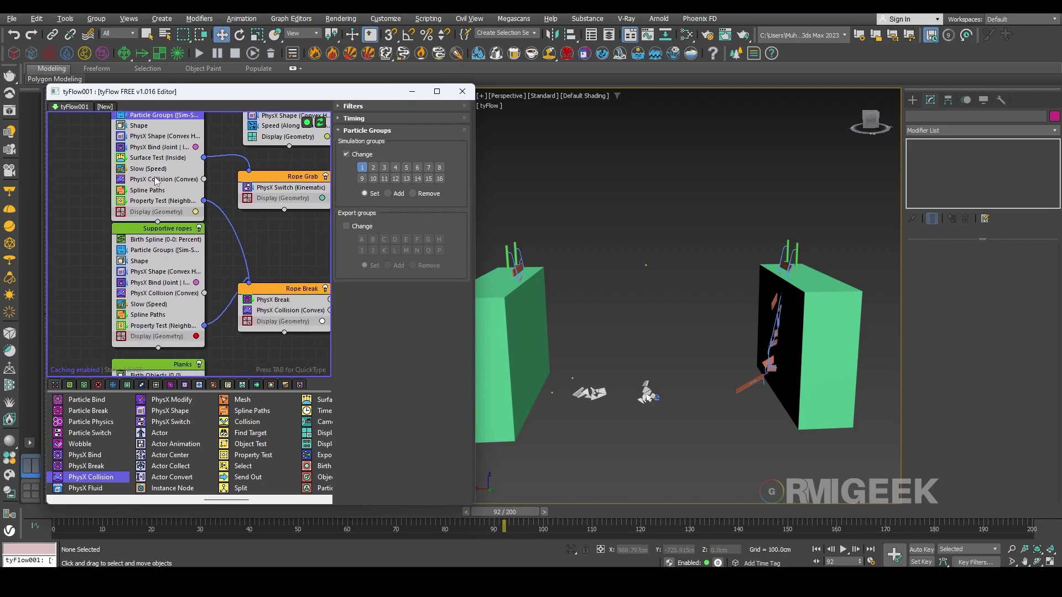
{"action": "left_click", "coordinate": [61, 512]}
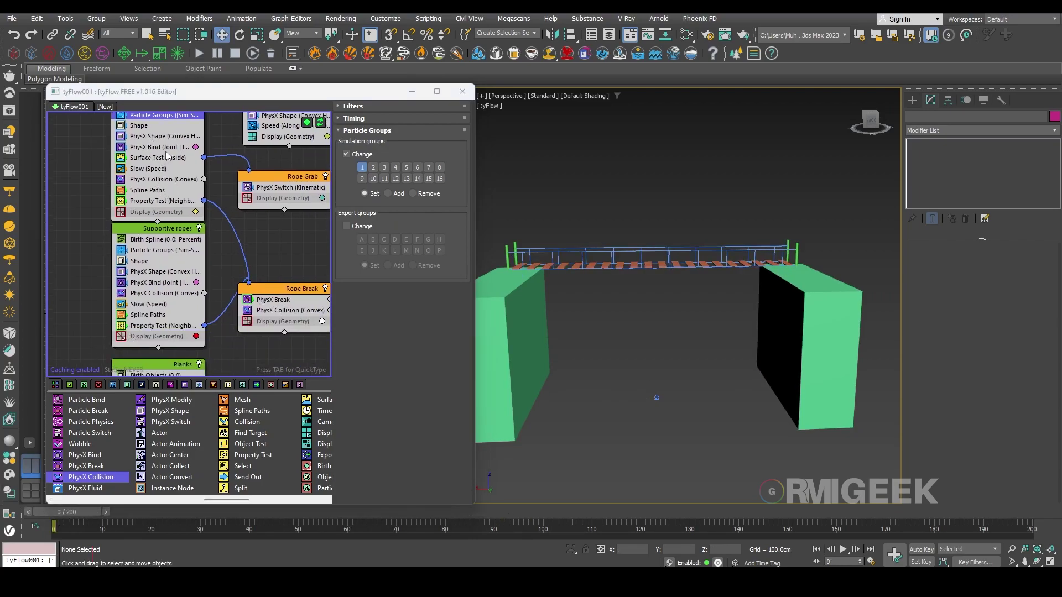
{"action": "left_click", "coordinate": [164, 179]}
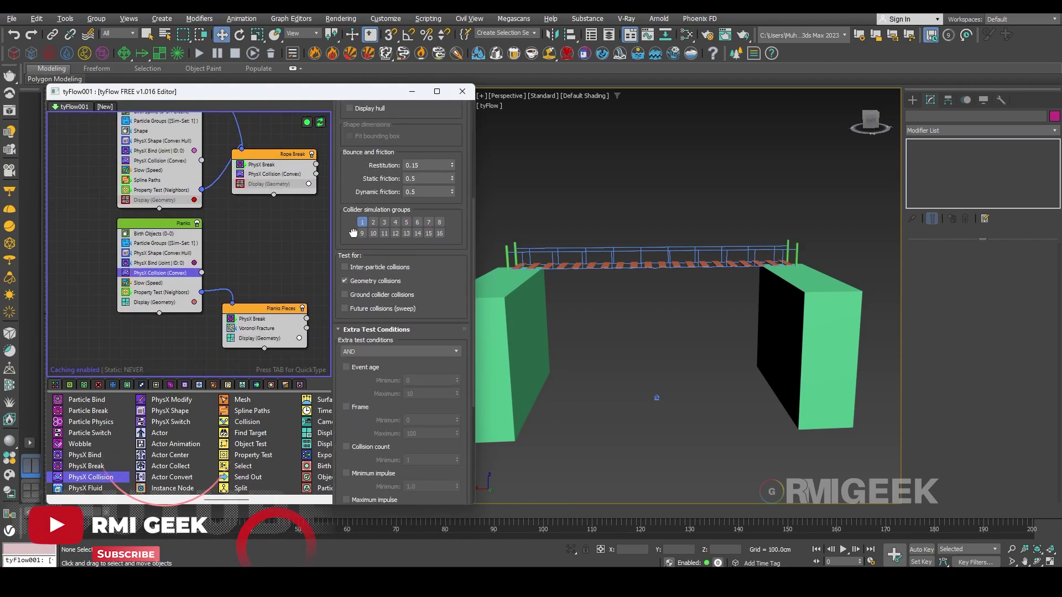
{"action": "left_click_drag", "start_coordinate": [353, 232], "coordinate": [369, 389]}
Go to about frame 100 and examine how the hanging planks and ropes rest against the side of the box
{"action": "left_click", "coordinate": [547, 512]}
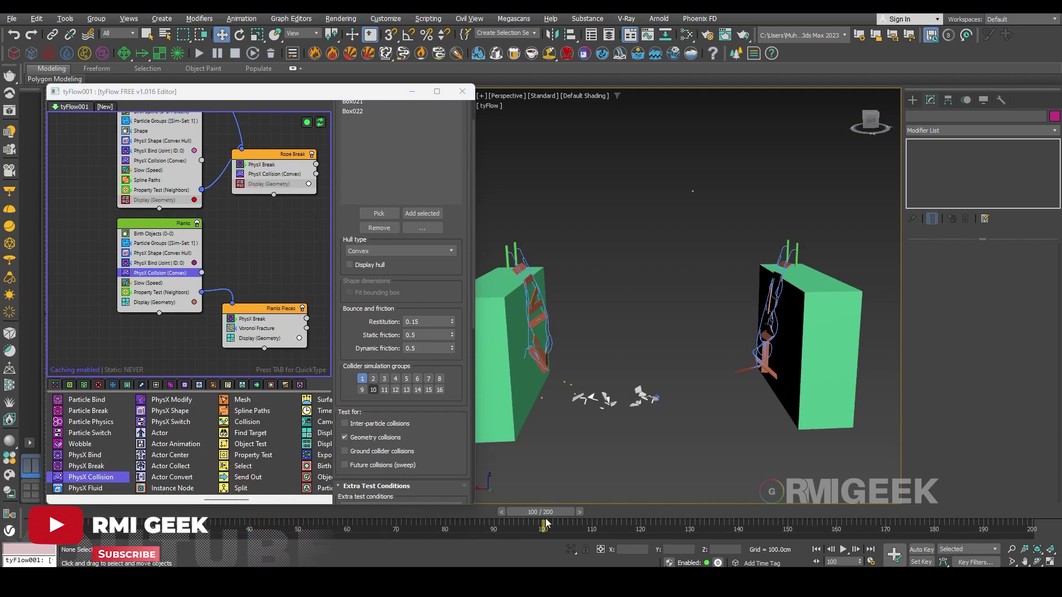
{"action": "mouse_move", "coordinate": [761, 351]}
{"action": "middle_mouse_down", "text": "alt"}
{"action": "mouse_move", "coordinate": [793, 355]}
{"action": "mouse_move", "coordinate": [770, 356]}
{"action": "middle_mouse_up", "text": "alt"}
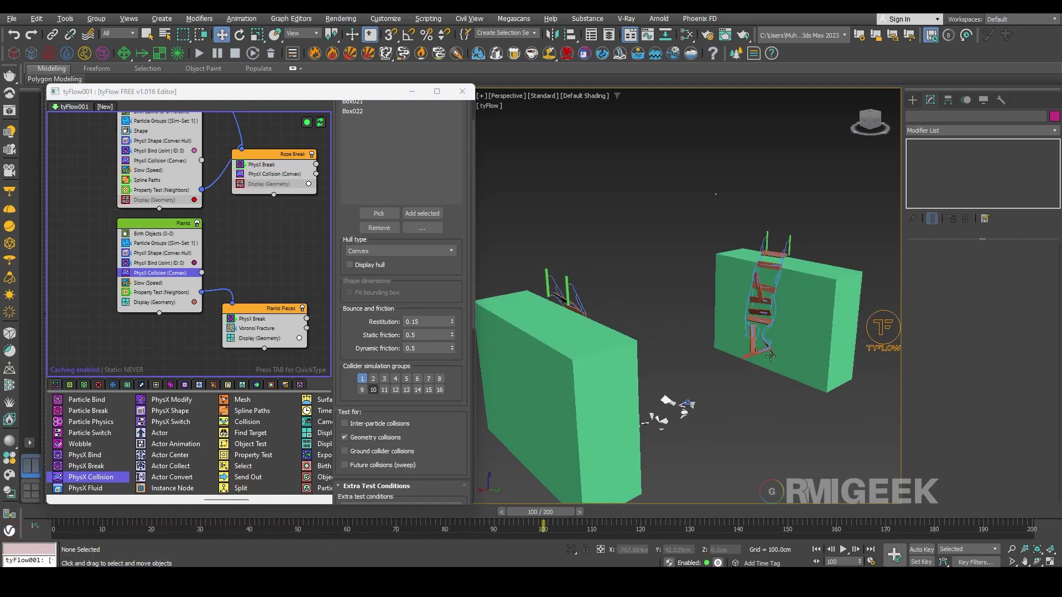
{"action": "scroll", "coordinate": [773, 274], "scroll_direction": "up", "scroll_amount": 5}
{"action": "left_click_drag", "start_coordinate": [535, 525], "coordinate": [487, 525]}
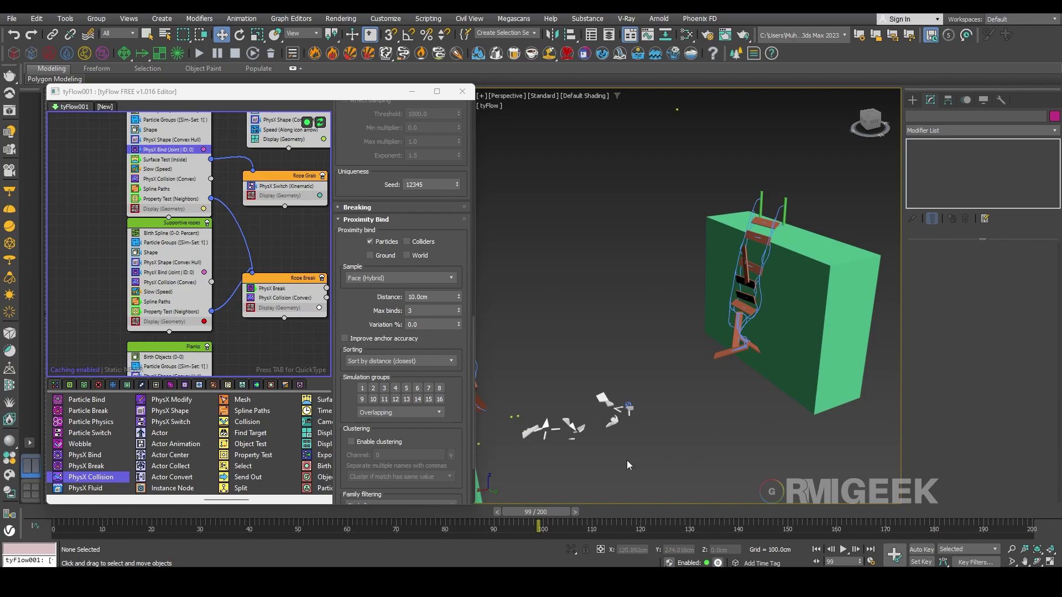
{"action": "middle_click_drag", "start_coordinate": [626, 460], "coordinate": [644, 449], "text": "alt"}
{"action": "scroll", "coordinate": [739, 329], "scroll_direction": "up", "scroll_amount": 4}
{"action": "middle_click_drag", "start_coordinate": [701, 410], "coordinate": [641, 457]}
{"action": "scroll", "coordinate": [681, 394], "scroll_direction": "up", "scroll_amount": 3}
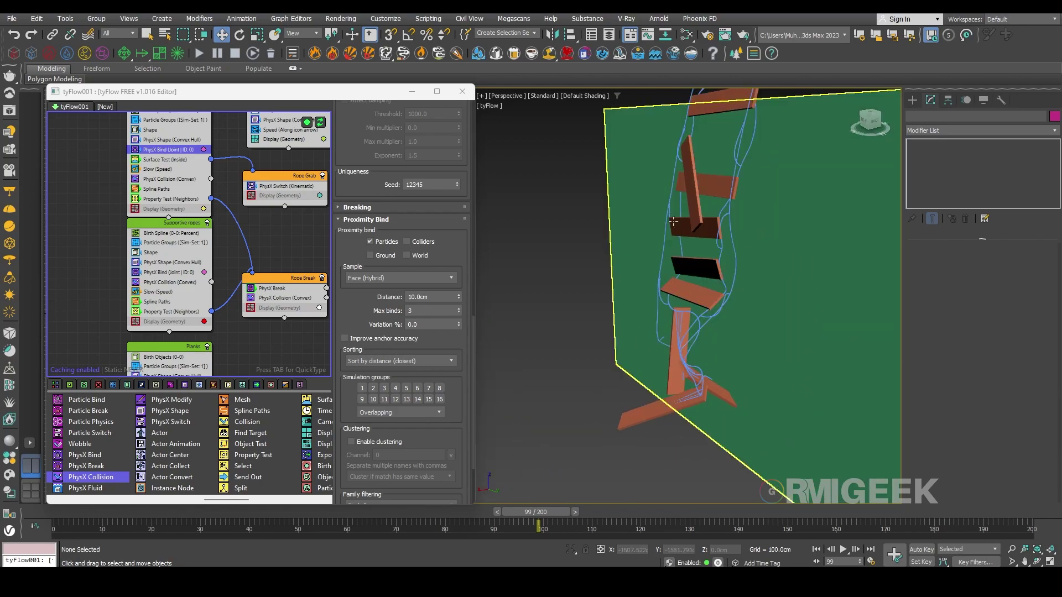
{"action": "scroll", "coordinate": [602, 391], "scroll_direction": "down", "scroll_amount": 3}
{"action": "middle_click_drag", "start_coordinate": [591, 418], "coordinate": [624, 412]}
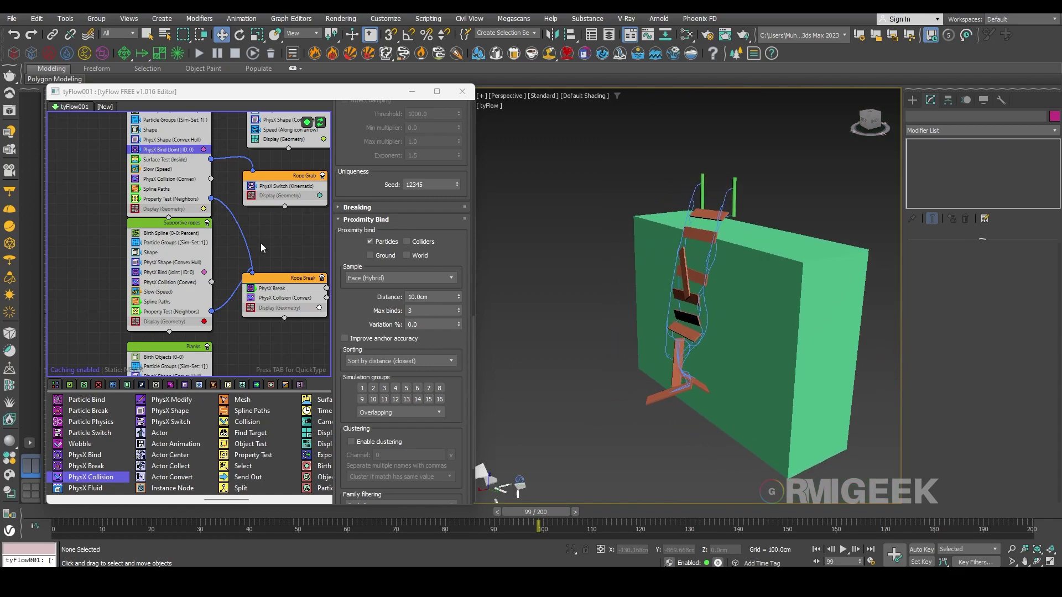
Set the proximity Max binds to 2 in the Main ropes PhysX Bind and cancel the simulation update
{"action": "middle_click_drag", "start_coordinate": [91, 265], "coordinate": [99, 311]}
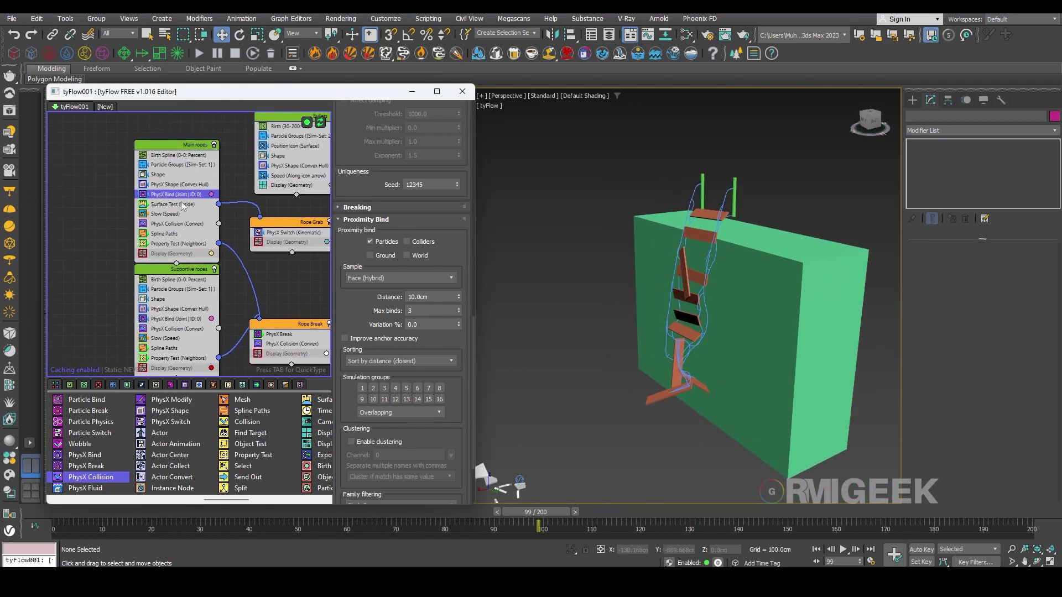
{"action": "scroll", "coordinate": [380, 337], "scroll_direction": "down", "scroll_amount": 3}
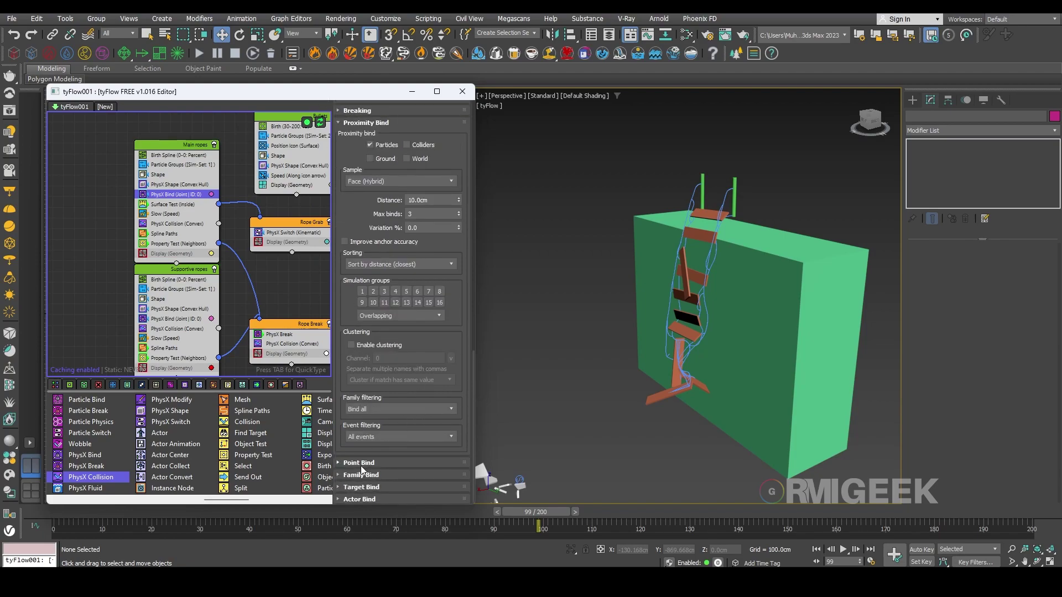
{"action": "scroll", "coordinate": [365, 329], "scroll_direction": "up", "scroll_amount": 4}
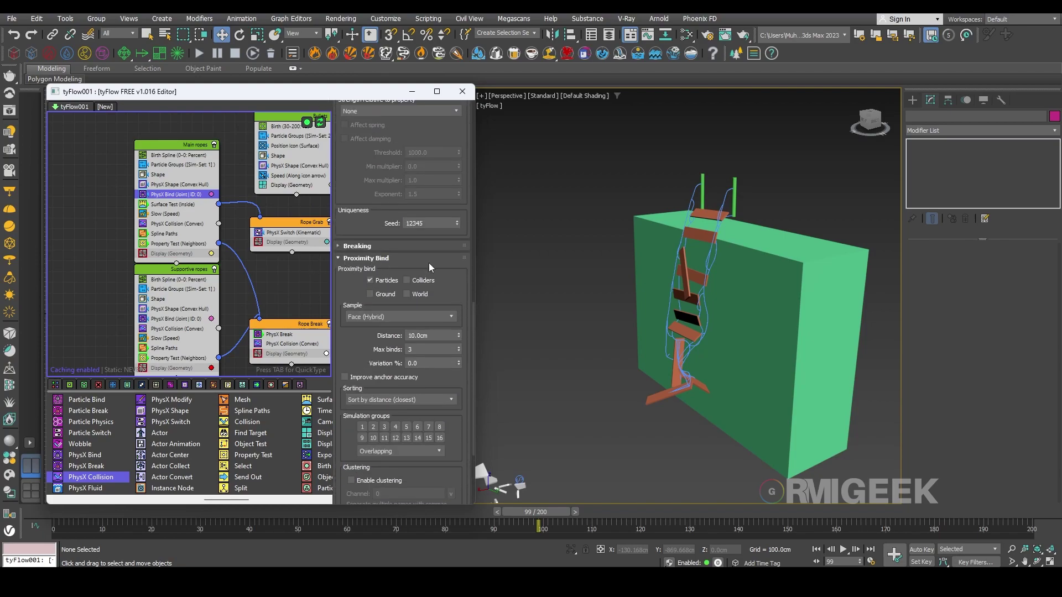
{"action": "left_click", "coordinate": [426, 350]}
{"action": "type", "text": "2"}
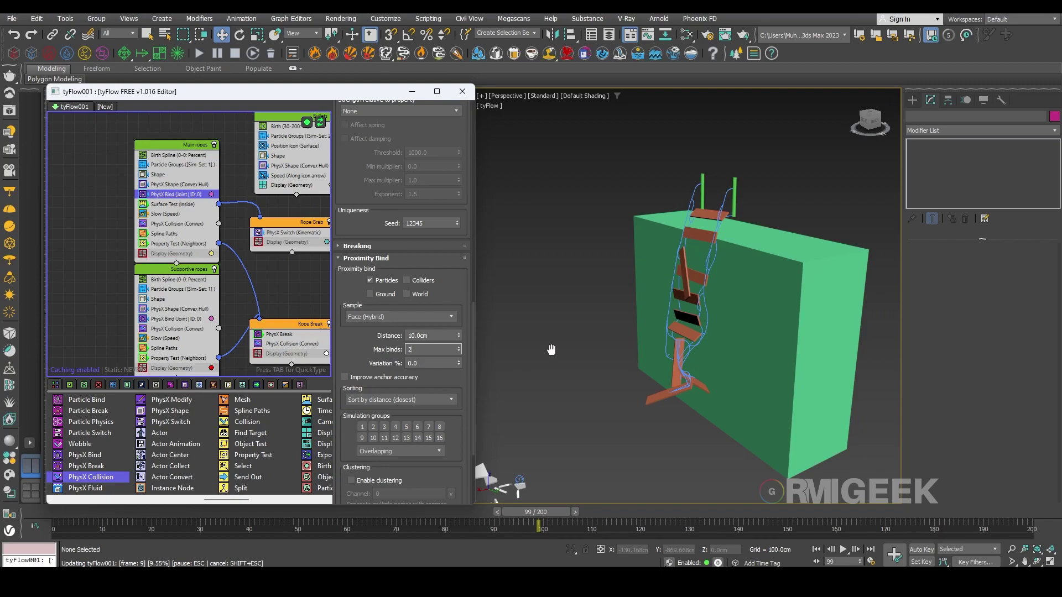
{"action": "key", "text": "shift+Escape"}
Set the proximity Max binds to 2 in the Supportive ropes PhysX Bind
{"action": "left_click", "coordinate": [169, 329]}
{"action": "left_click", "coordinate": [175, 319]}
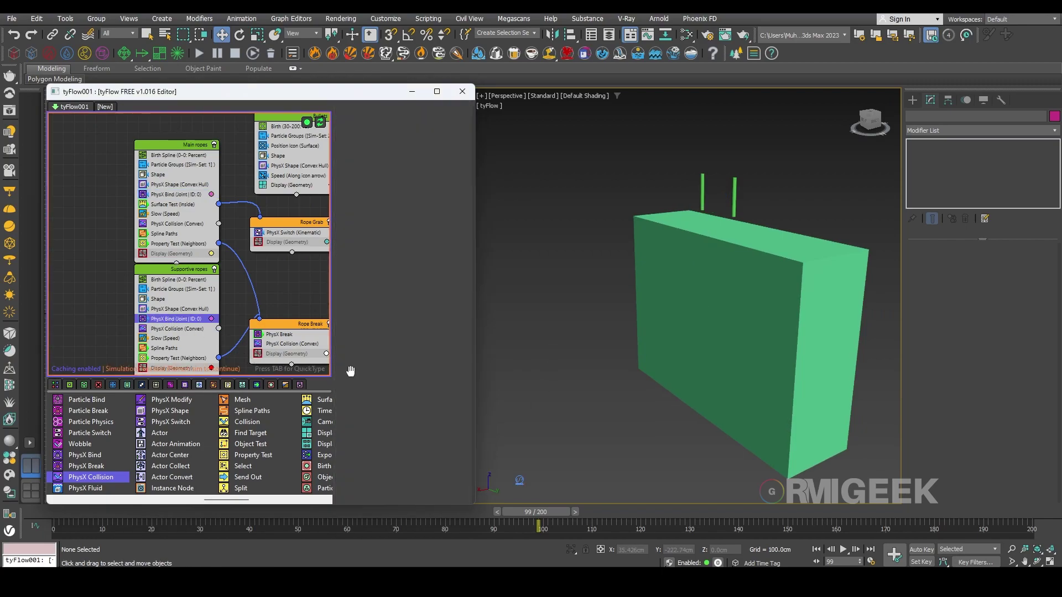
{"action": "left_click", "coordinate": [350, 423]}
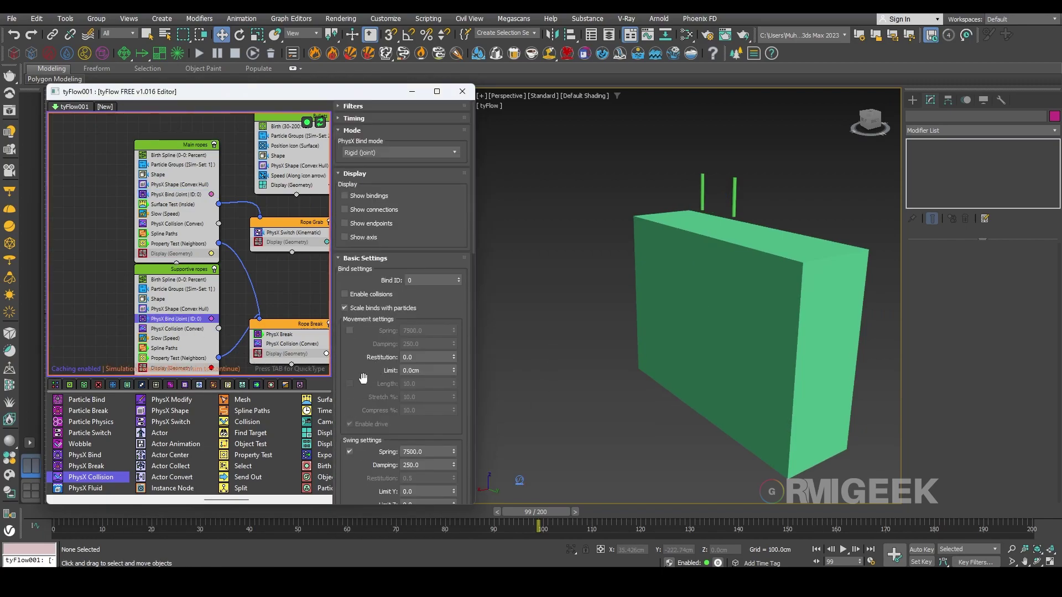
{"action": "scroll", "coordinate": [363, 378], "scroll_direction": "down", "scroll_amount": 10}
Set the proximity Max binds to 5 in the Planks PhysX Bind and refresh the simulation
{"action": "middle_click_drag", "start_coordinate": [68, 281], "coordinate": [94, 107]}
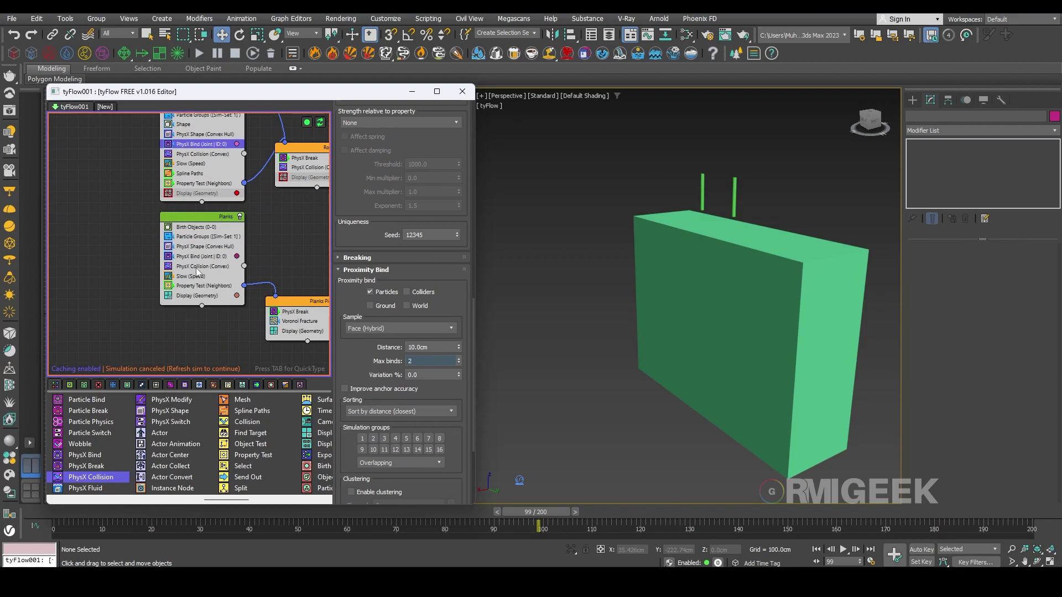
{"action": "left_click", "coordinate": [197, 257]}
{"action": "left_click_drag", "start_coordinate": [363, 405], "coordinate": [352, 129]}
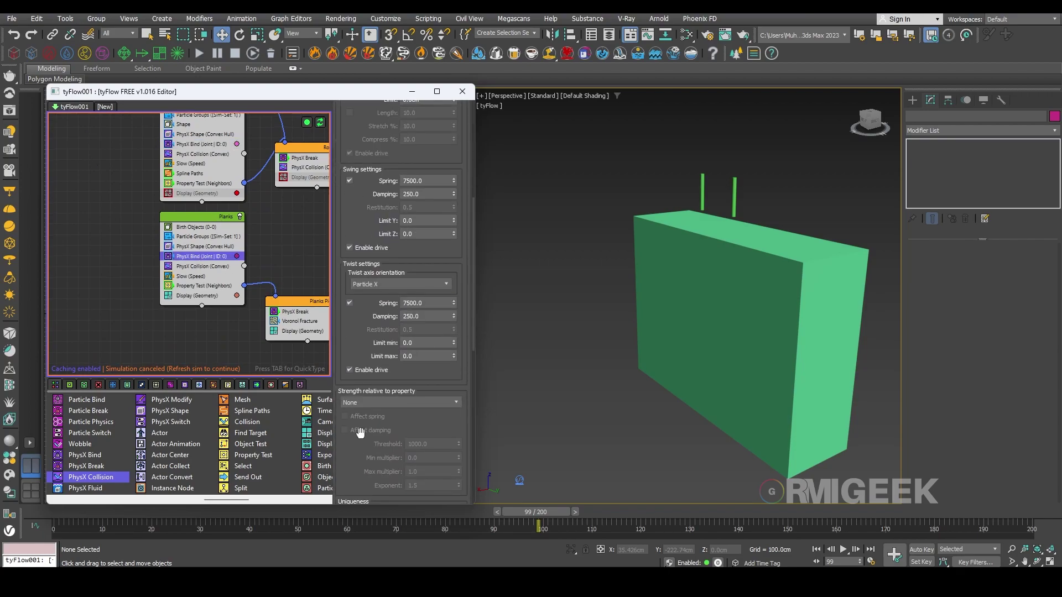
{"action": "left_click_drag", "start_coordinate": [360, 433], "coordinate": [360, 266]}
{"action": "left_click_drag", "start_coordinate": [423, 420], "coordinate": [258, 424]}
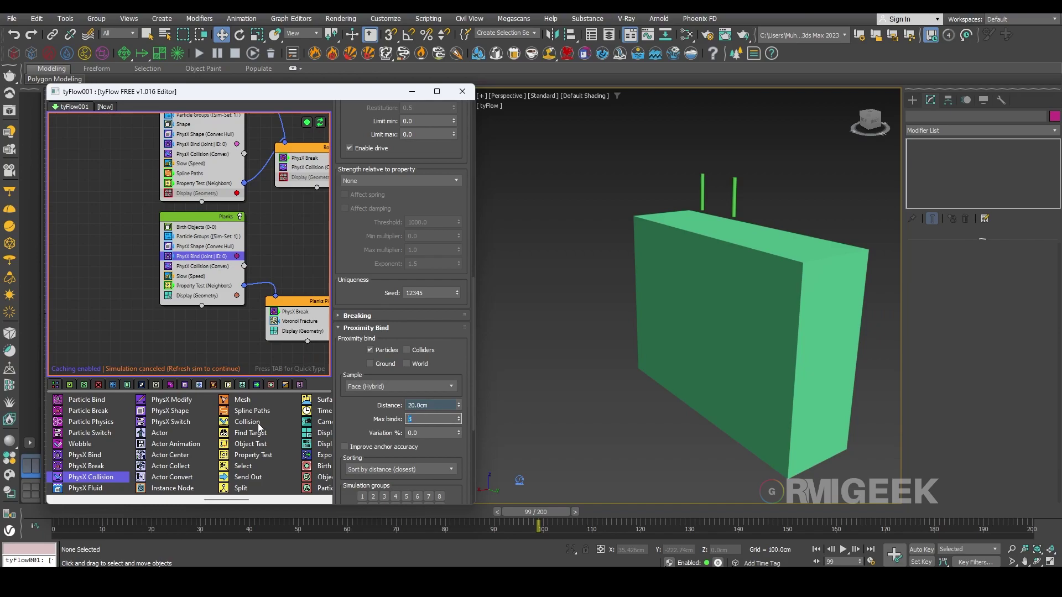
{"action": "type", "text": "10"}
{"action": "key", "text": "Return"}
{"action": "key", "text": "BackSpace"}
{"action": "key", "text": "BackSpace"}
{"action": "type", "text": "5"}
{"action": "left_click", "coordinate": [319, 124]}
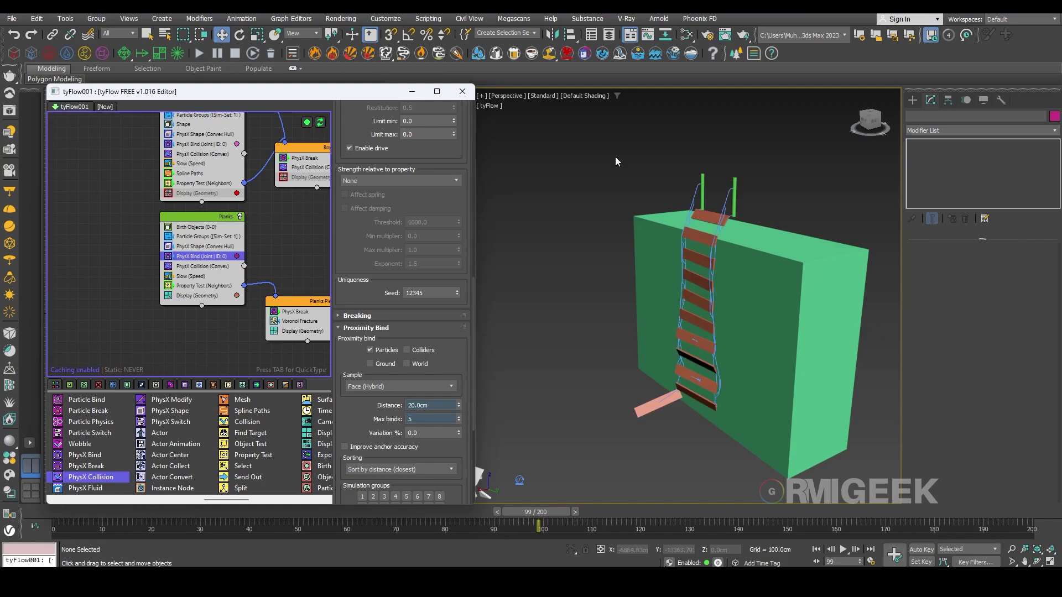
Scrub the simulation between about frames 49 and 87 and examine how the broken bridge half swings against the box
{"action": "middle_click_drag", "start_coordinate": [622, 460], "coordinate": [580, 449], "text": "alt"}
{"action": "scroll", "coordinate": [527, 384], "scroll_direction": "up", "scroll_amount": 7}
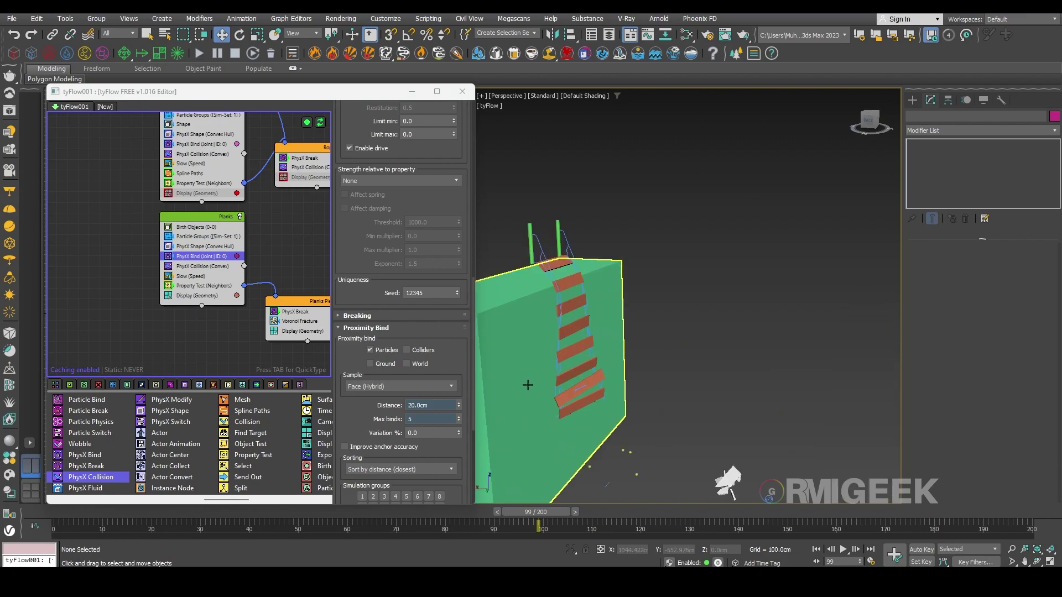
{"action": "left_click_drag", "start_coordinate": [521, 514], "coordinate": [376, 521]}
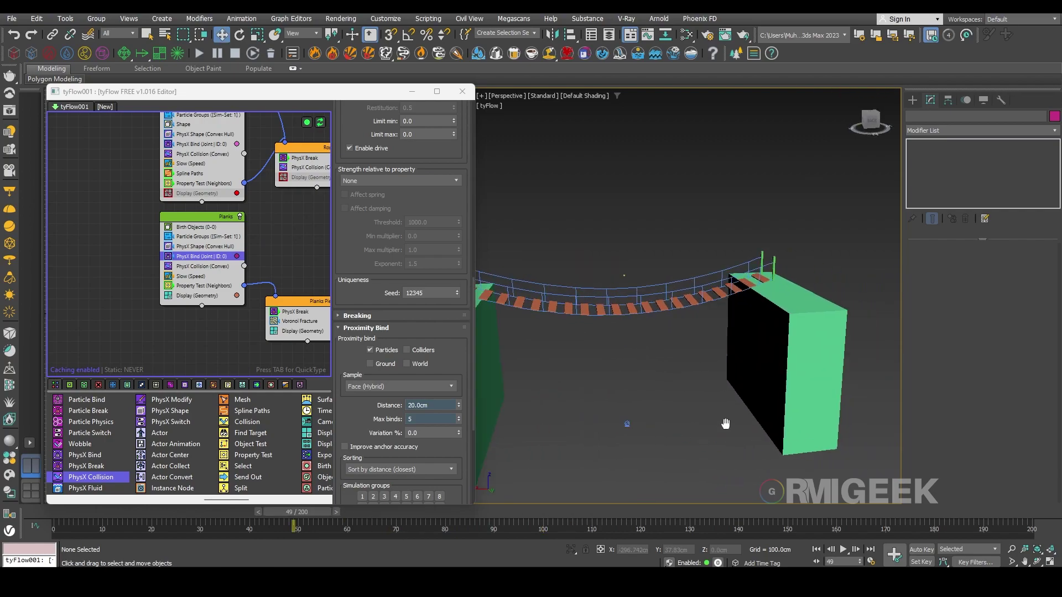
{"action": "left_click_drag", "start_coordinate": [318, 512], "coordinate": [500, 523]}
{"action": "scroll", "coordinate": [753, 326], "scroll_direction": "up", "scroll_amount": 5}
{"action": "middle_click_drag", "start_coordinate": [698, 372], "coordinate": [735, 384], "text": "alt"}
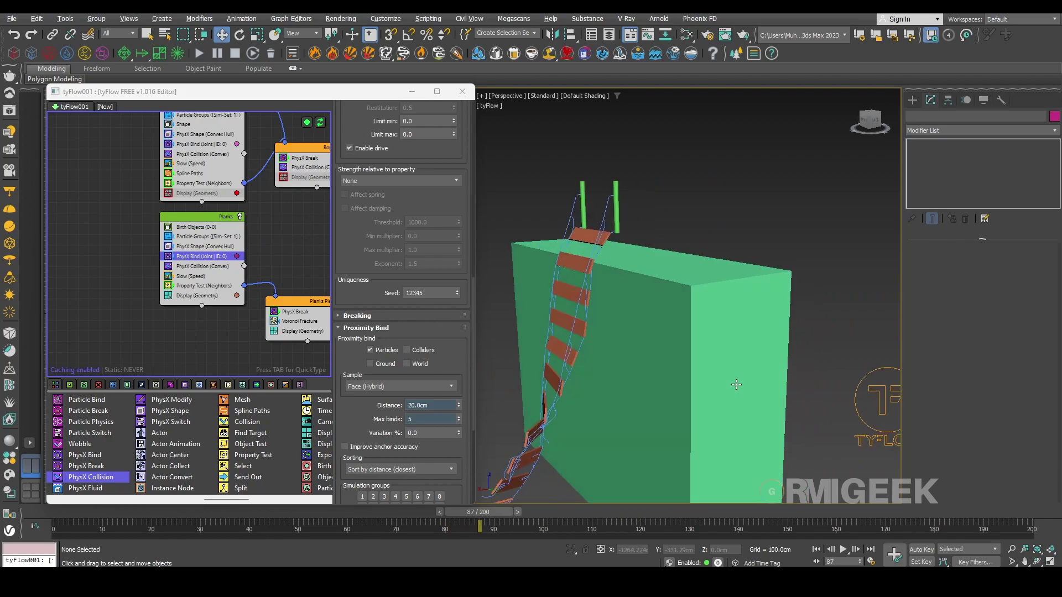
{"action": "middle_click_drag", "start_coordinate": [619, 376], "coordinate": [658, 345], "text": "alt"}
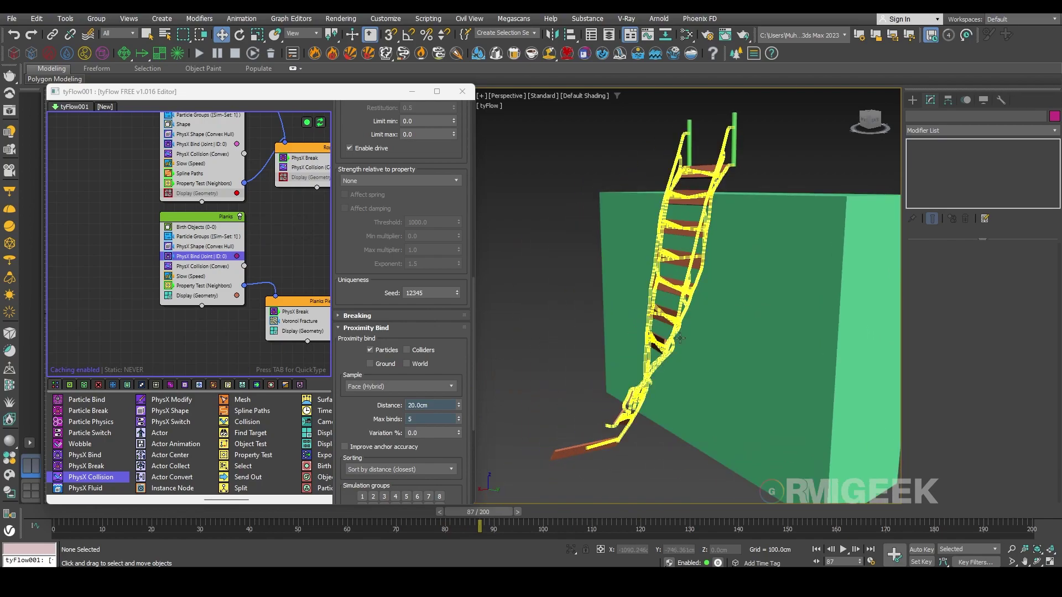
{"action": "middle_click_drag", "start_coordinate": [710, 368], "coordinate": [661, 382], "text": "alt"}
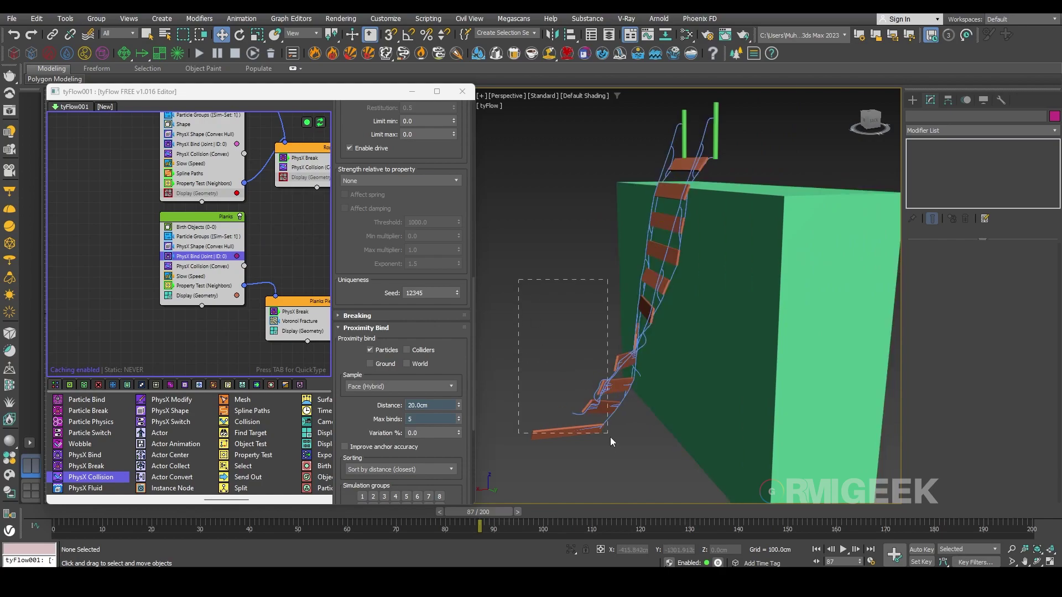
Examine the lowest hanging planks and loose rope ends from the front and side of the box
{"action": "left_click_drag", "start_coordinate": [658, 473], "coordinate": [566, 327]}
{"action": "scroll", "coordinate": [565, 328], "scroll_direction": "down", "scroll_amount": 6}
{"action": "middle_click_drag", "start_coordinate": [565, 332], "coordinate": [709, 365], "text": "alt"}
{"action": "scroll", "coordinate": [710, 366], "scroll_direction": "up", "scroll_amount": 10}
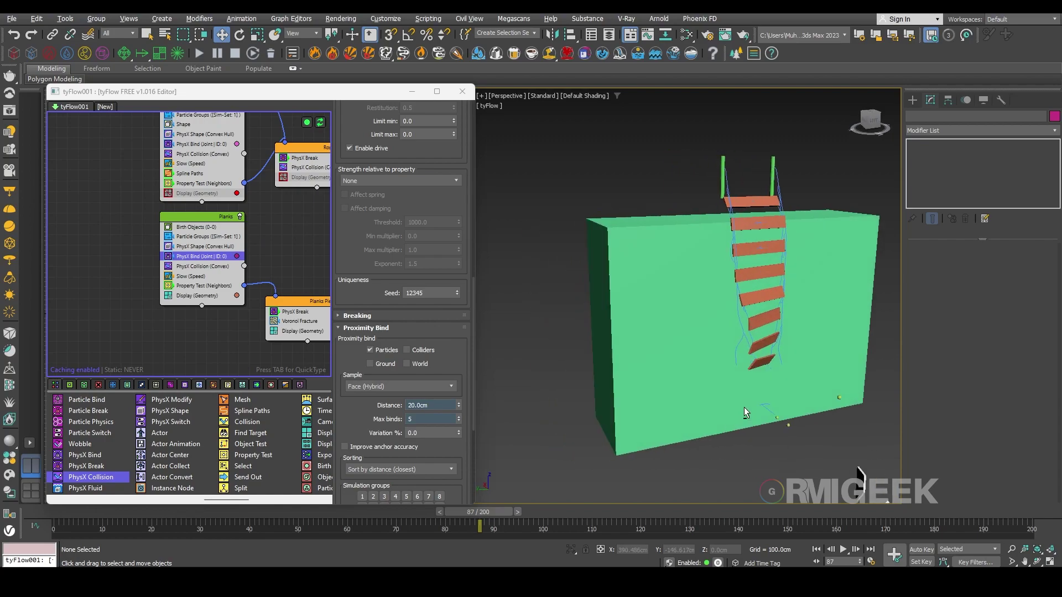
{"action": "middle_click_drag", "start_coordinate": [776, 391], "coordinate": [694, 396], "text": "alt"}
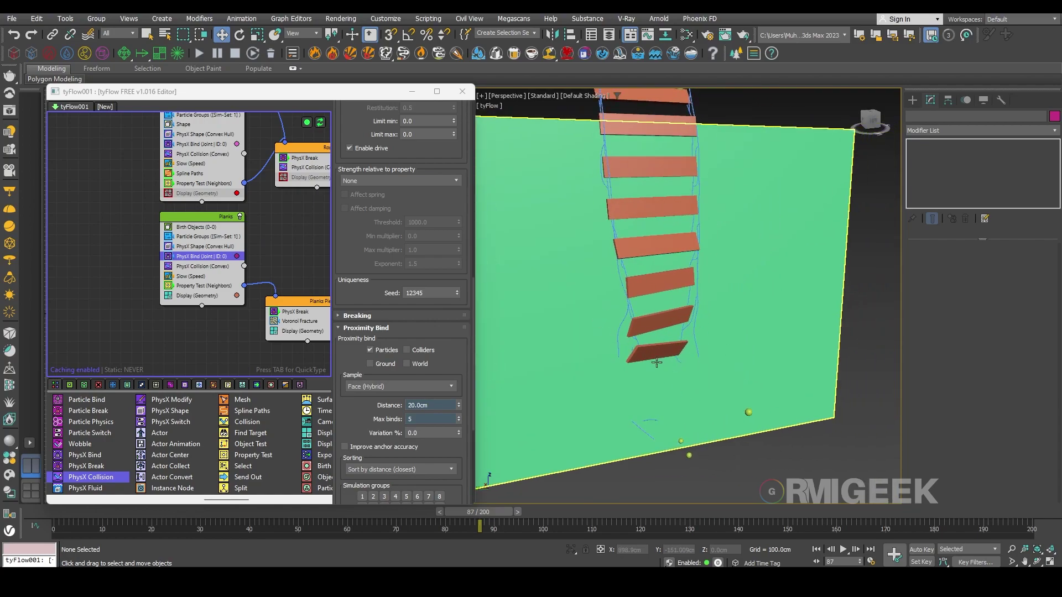
{"action": "scroll", "coordinate": [637, 354], "scroll_direction": "down", "scroll_amount": 4}
{"action": "middle_click_drag", "start_coordinate": [663, 447], "coordinate": [735, 457], "text": "alt"}
Create a box about 721 cm long and 141 cm wide beside the supporting box under the hanging planks
{"action": "left_click", "coordinate": [912, 100]}
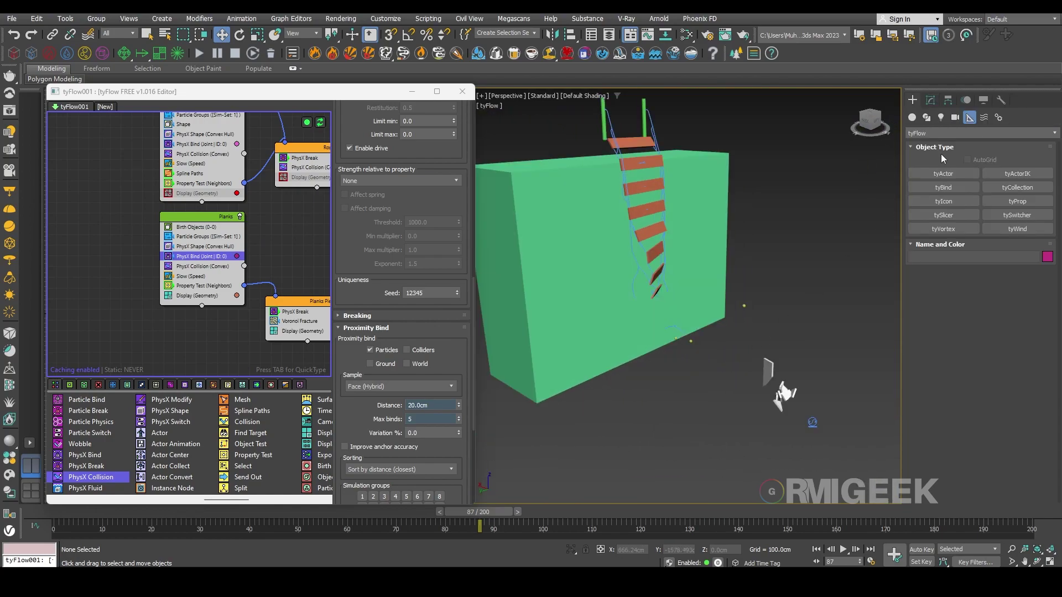
{"action": "left_click", "coordinate": [911, 117]}
{"action": "left_click", "coordinate": [944, 176]}
{"action": "middle_click_drag", "start_coordinate": [705, 416], "coordinate": [740, 414], "text": "alt"}
{"action": "scroll", "coordinate": [667, 364], "scroll_direction": "down", "scroll_amount": 4}
{"action": "middle_click_drag", "start_coordinate": [663, 363], "coordinate": [630, 358], "text": "alt"}
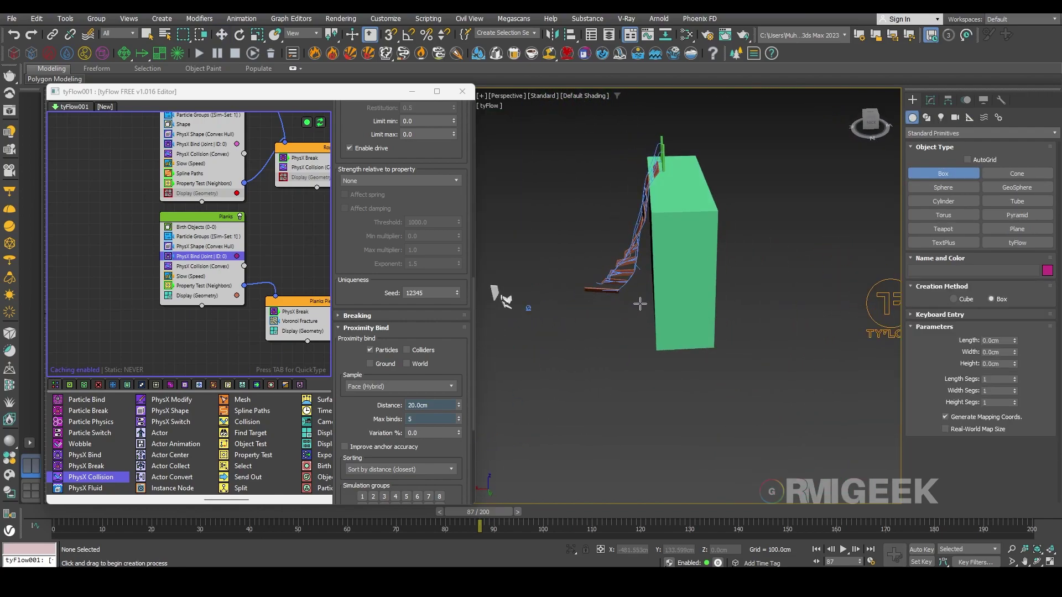
{"action": "left_click_drag", "start_coordinate": [634, 281], "coordinate": [674, 377]}
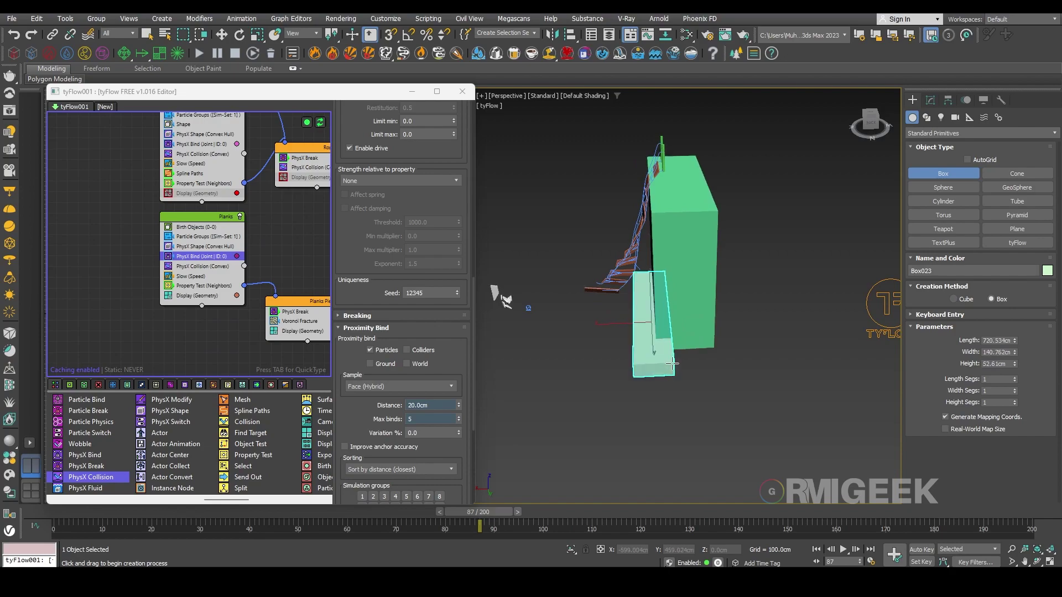
{"action": "key", "text": "w"}
Position the new box against the supporting box's inner side and copy it to the opposite supporting box
{"action": "middle_click_drag", "start_coordinate": [671, 394], "coordinate": [682, 370], "text": "alt"}
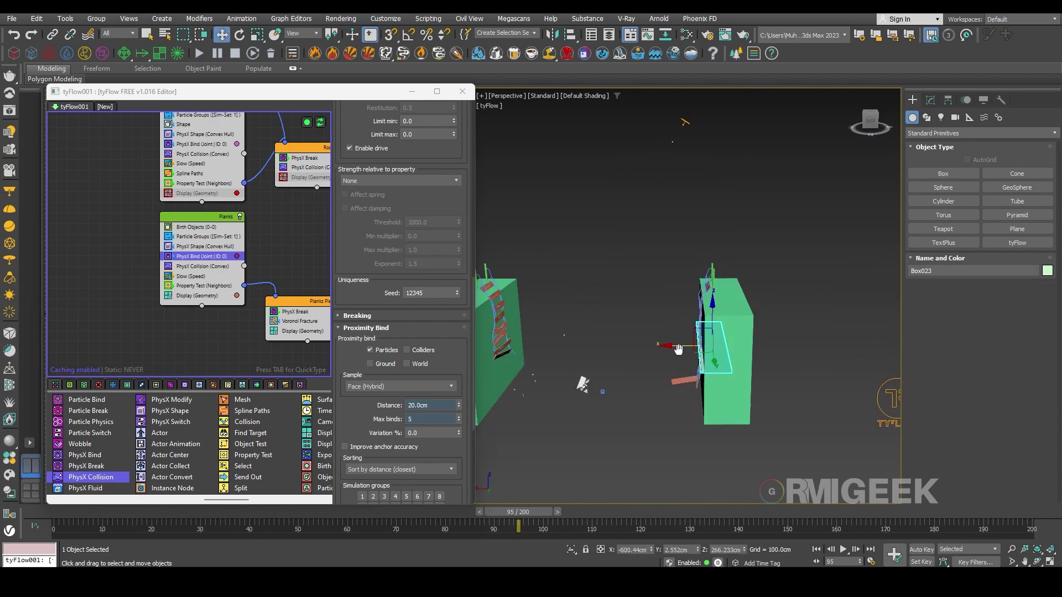
{"action": "middle_click_drag", "start_coordinate": [678, 349], "coordinate": [709, 345]}
{"action": "left_click_drag", "start_coordinate": [708, 344], "coordinate": [544, 357], "text": "shift"}
{"action": "left_click", "coordinate": [537, 342]}
Set both new boxes to display as wireframe outlines in their object properties
{"action": "mouse_move", "coordinate": [611, 381]}
{"action": "middle_mouse_down", "text": "alt"}
{"action": "mouse_move", "coordinate": [554, 391]}
{"action": "mouse_move", "coordinate": [699, 386]}
{"action": "middle_mouse_up", "text": "alt"}
{"action": "scroll", "coordinate": [553, 391], "scroll_direction": "up", "scroll_amount": 4}
{"action": "right_click", "coordinate": [780, 294]}
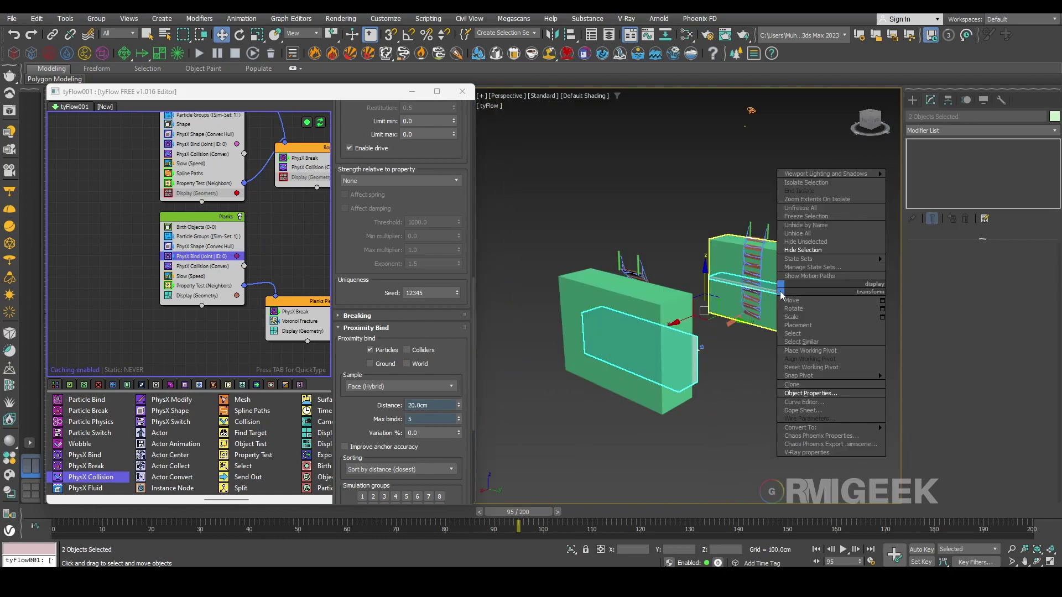
{"action": "left_click", "coordinate": [810, 393]}
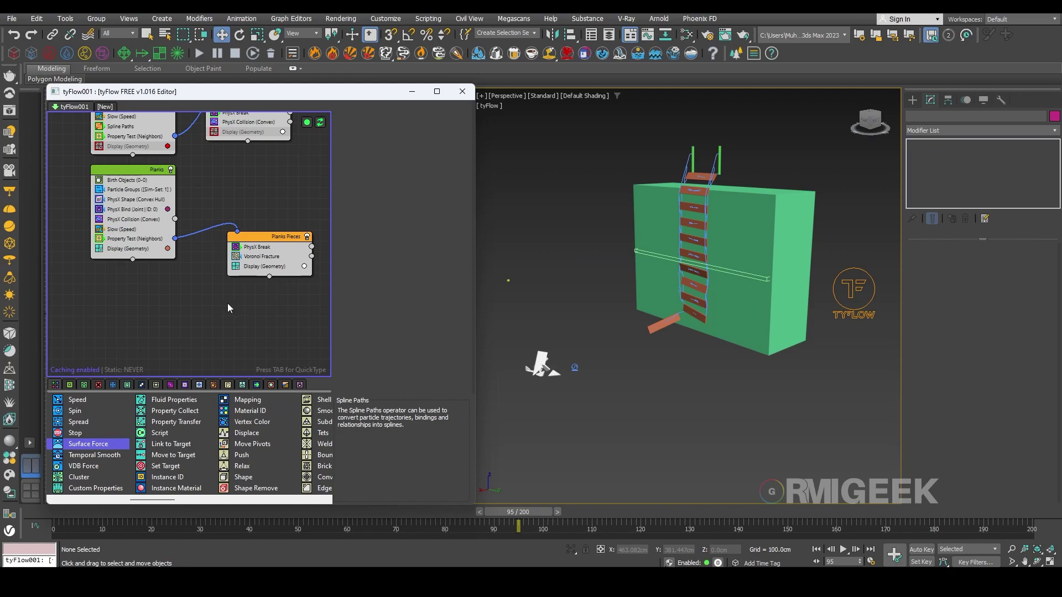
Add a Surface Test in Volume (inside) mode to the Planks event, with Box024 as its object
{"action": "scroll", "coordinate": [270, 448], "scroll_direction": "down", "scroll_amount": 3}
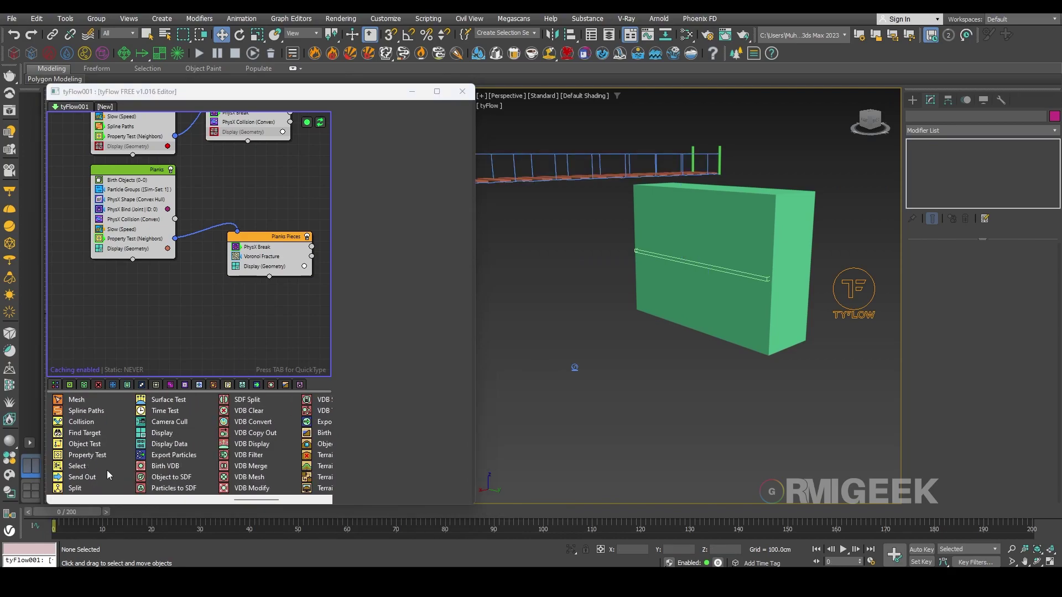
{"action": "left_click_drag", "start_coordinate": [166, 399], "coordinate": [147, 244]}
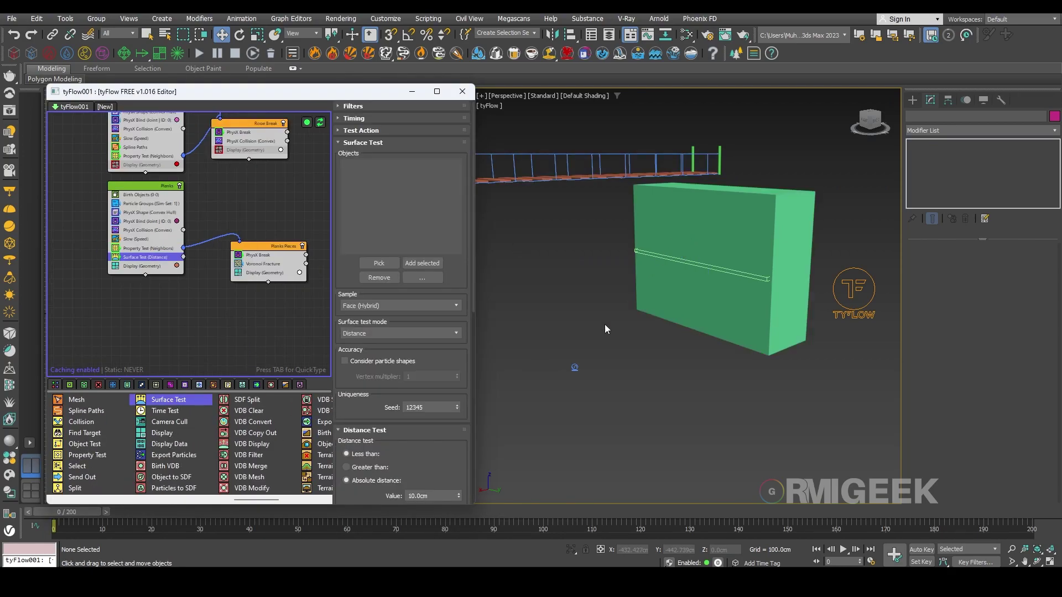
{"action": "middle_click_drag", "start_coordinate": [605, 324], "coordinate": [533, 327], "text": "alt"}
{"action": "middle_click_drag", "start_coordinate": [679, 163], "coordinate": [788, 208]}
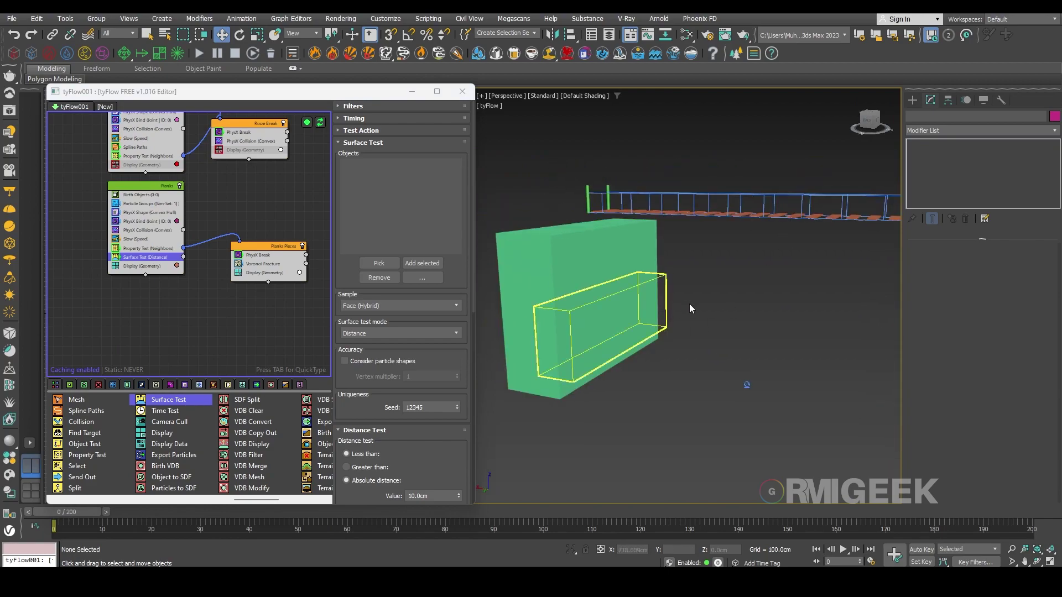
{"action": "left_click", "coordinate": [391, 264]}
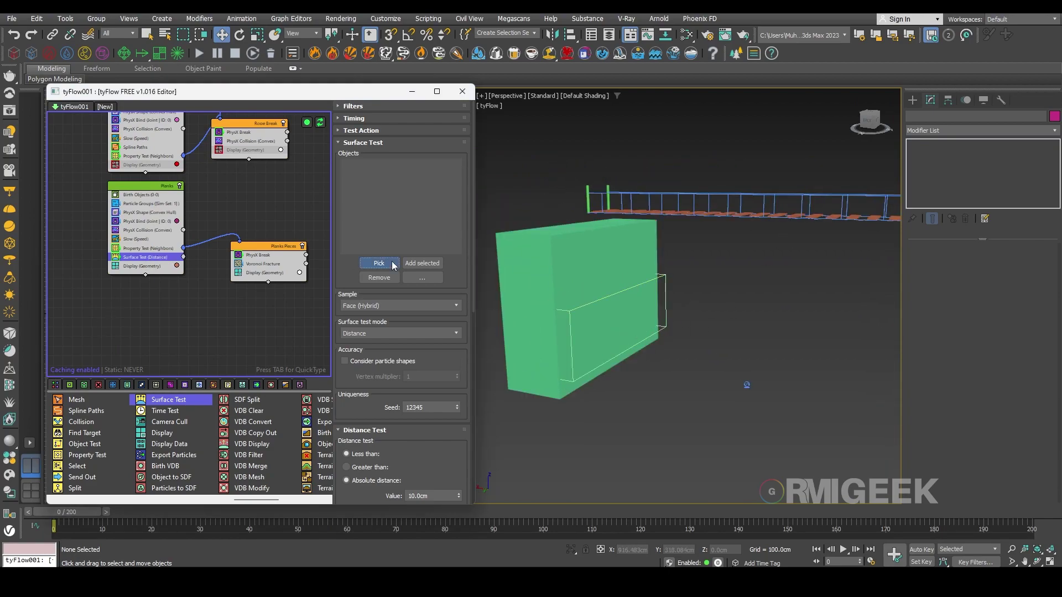
{"action": "left_click", "coordinate": [593, 332]}
{"action": "middle_click_drag", "start_coordinate": [635, 416], "coordinate": [688, 429], "text": "alt"}
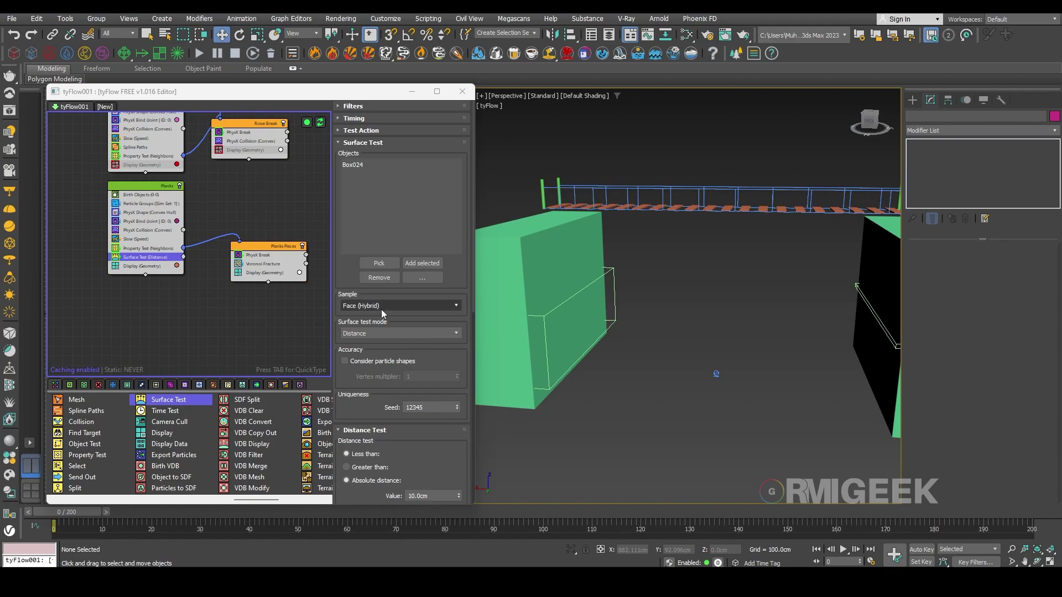
{"action": "left_click", "coordinate": [387, 333]}
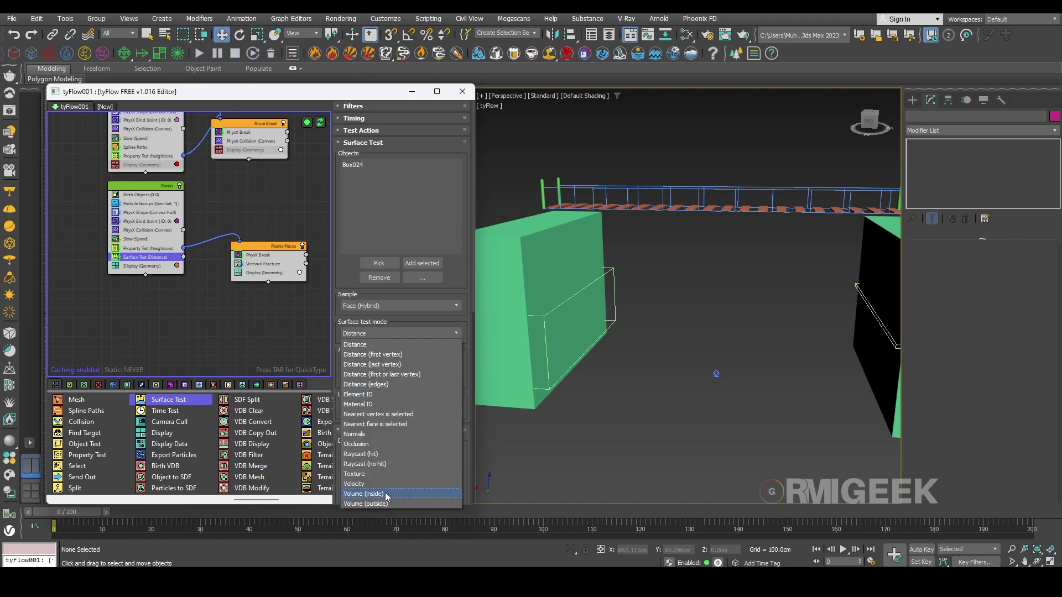
{"action": "left_click", "coordinate": [386, 494]}
Duplicate the Planks Pieces event and place the copy just below the original
{"action": "left_click", "coordinate": [252, 220]}
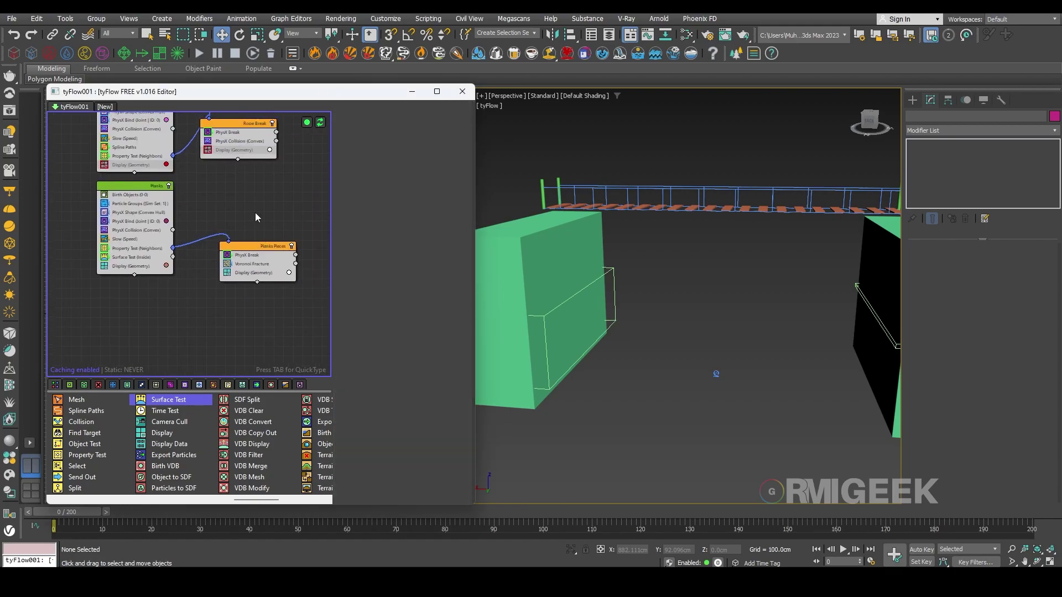
{"action": "right_click", "coordinate": [249, 249]}
{"action": "left_click", "coordinate": [278, 259]}
{"action": "middle_click_drag", "start_coordinate": [266, 301], "coordinate": [275, 281]}
{"action": "key", "text": "ctrl+v"}
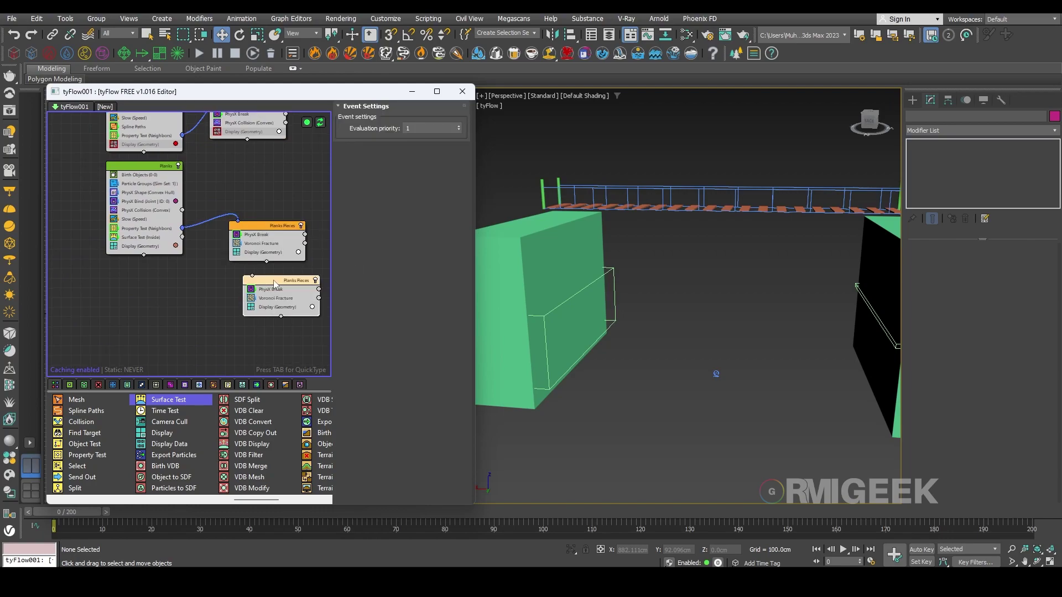
{"action": "left_click_drag", "start_coordinate": [274, 281], "coordinate": [251, 281]}
Delete the Voronoi Fracture operator from the copied event
{"action": "left_click", "coordinate": [254, 299]}
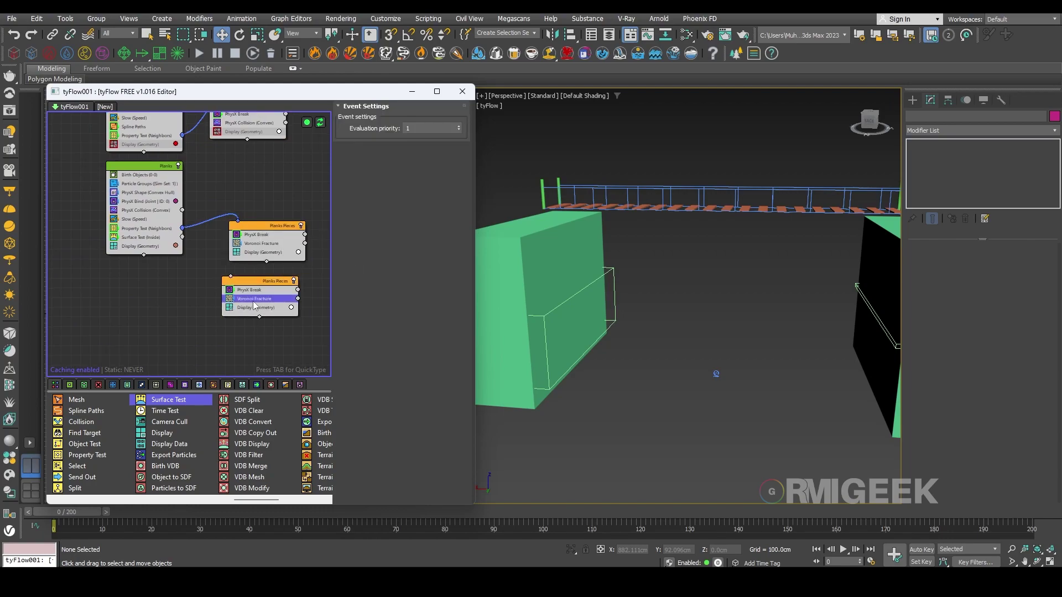
{"action": "right_click", "coordinate": [267, 304]}
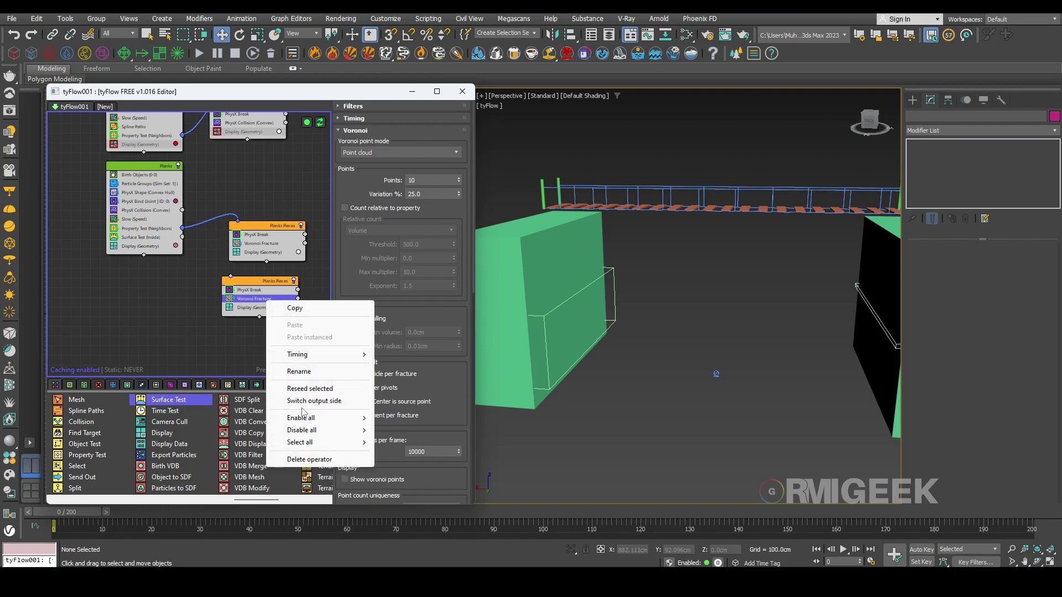
{"action": "left_click", "coordinate": [313, 459]}
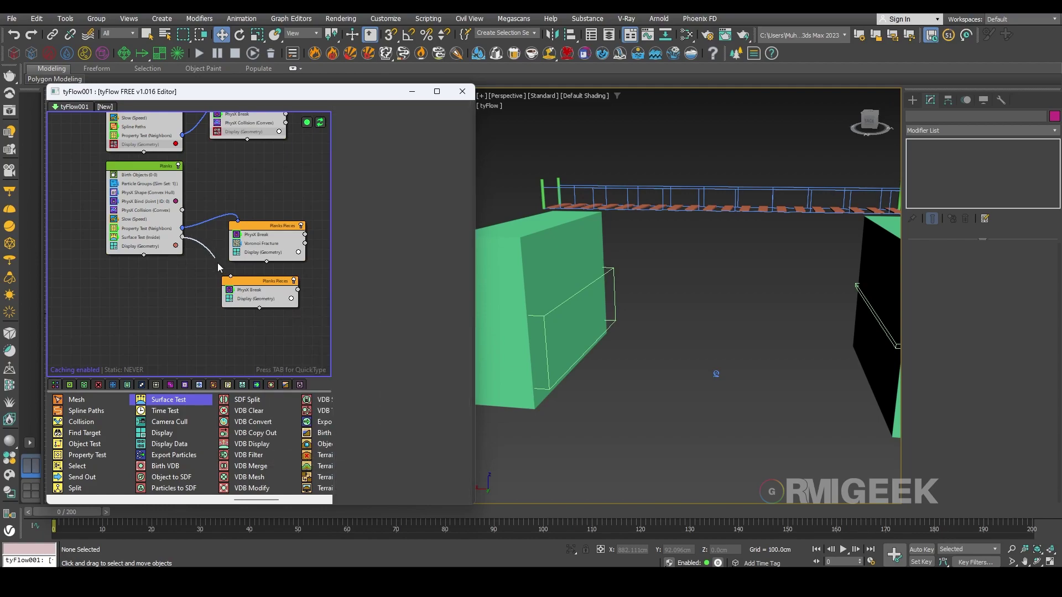
Connect the Planks Surface Test to the copied event and rename that event Planks Fall
{"action": "left_click_drag", "start_coordinate": [217, 267], "coordinate": [231, 278]}
{"action": "left_click", "coordinate": [265, 281]}
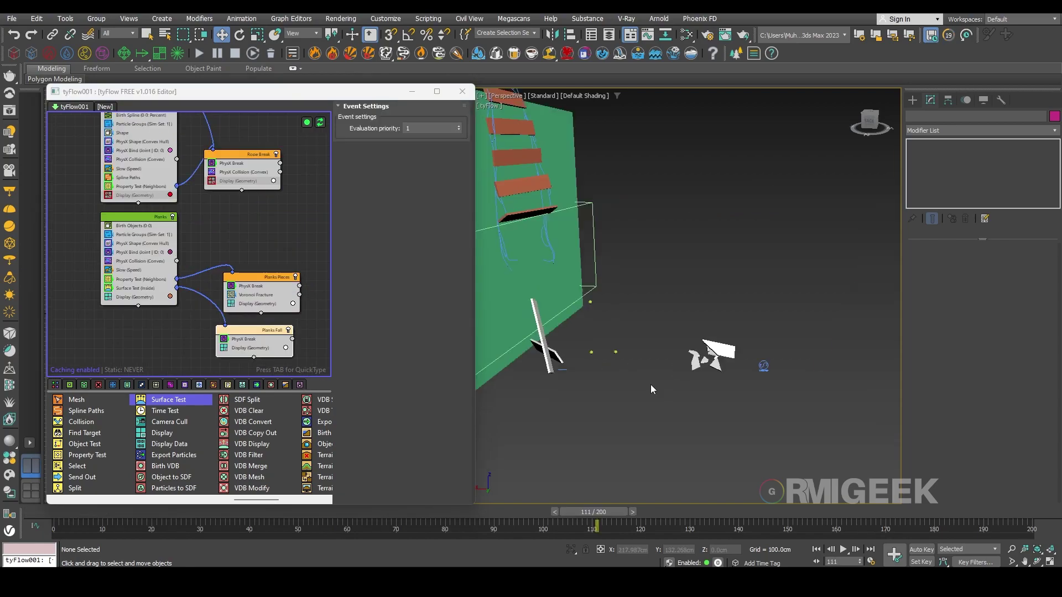
Go to frame 109 and examine the falling planks and hanging ropes around both supporting boxes
{"action": "mouse_move", "coordinate": [596, 511]}
{"action": "left_mouse_down"}
{"action": "mouse_move", "coordinate": [444, 499]}
{"action": "mouse_move", "coordinate": [619, 519]}
{"action": "mouse_move", "coordinate": [589, 518]}
{"action": "left_mouse_up"}
{"action": "scroll", "coordinate": [649, 459], "scroll_direction": "down", "scroll_amount": 5}
{"action": "middle_click_drag", "start_coordinate": [648, 459], "coordinate": [698, 364], "text": "alt"}
{"action": "scroll", "coordinate": [677, 373], "scroll_direction": "down", "scroll_amount": 4}
{"action": "scroll", "coordinate": [752, 350], "scroll_direction": "up", "scroll_amount": 5}
{"action": "scroll", "coordinate": [727, 386], "scroll_direction": "up", "scroll_amount": 3}
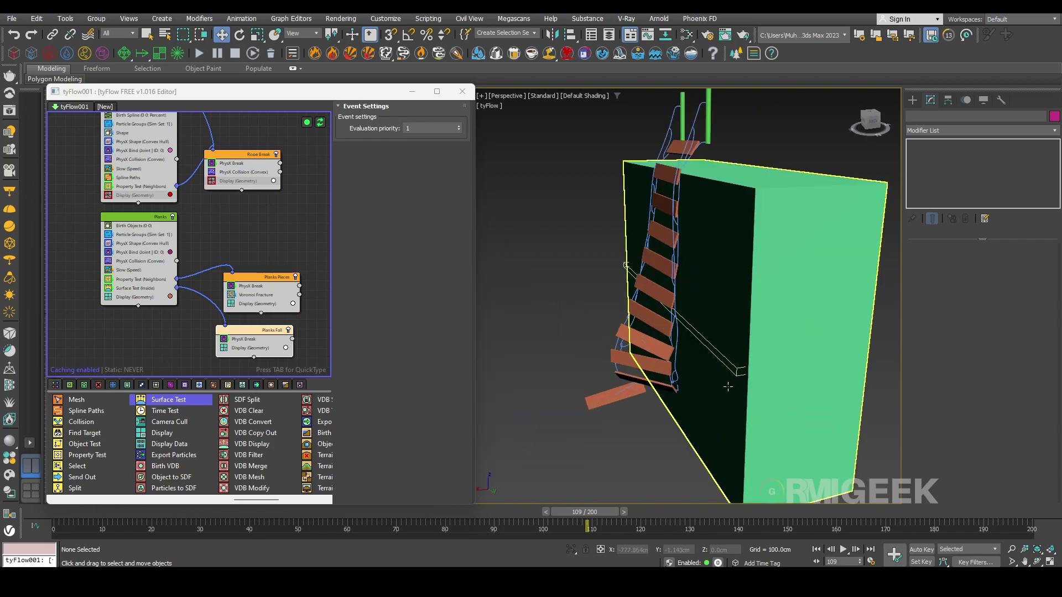
Return to frame 0 and copy the Planks Surface Test operator into the Main ropes event
{"action": "middle_click_drag", "start_coordinate": [154, 322], "coordinate": [167, 345]}
{"action": "left_click_drag", "start_coordinate": [598, 514], "coordinate": [69, 515]}
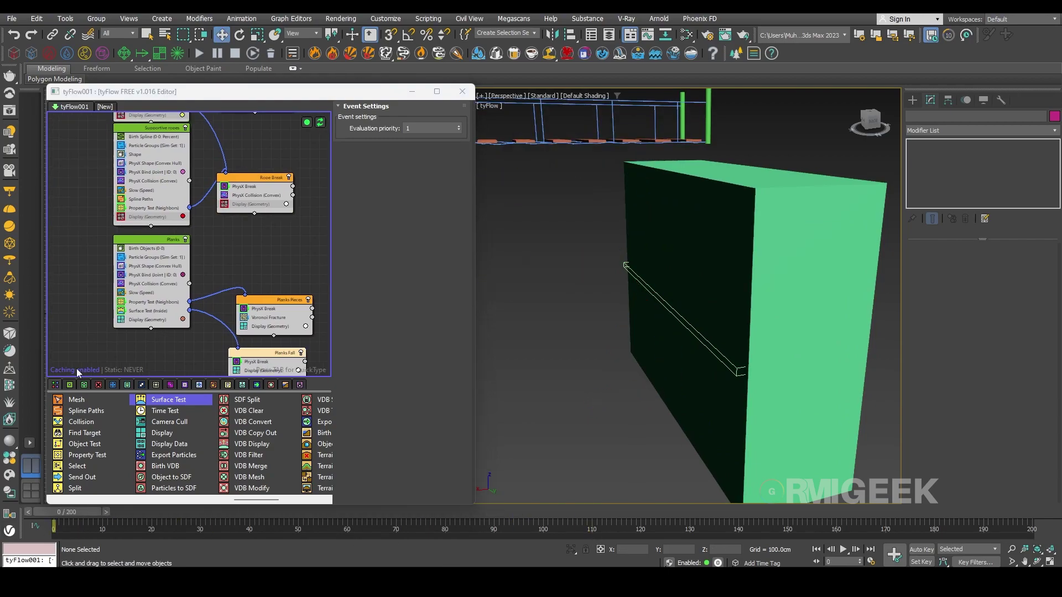
{"action": "left_click", "coordinate": [152, 312]}
{"action": "middle_click_drag", "start_coordinate": [168, 314], "coordinate": [210, 353]}
{"action": "left_click_drag", "start_coordinate": [202, 349], "coordinate": [203, 151], "text": "shift"}
Remove Box024 from the object list of the copied Surface Test in the Main ropes event
{"action": "mouse_move", "coordinate": [256, 195]}
{"action": "middle_mouse_down"}
{"action": "mouse_move", "coordinate": [194, 253]}
{"action": "mouse_move", "coordinate": [201, 260]}
{"action": "middle_mouse_up"}
{"action": "scroll", "coordinate": [201, 261], "scroll_direction": "up", "scroll_amount": 2}
{"action": "scroll", "coordinate": [200, 261], "scroll_direction": "down", "scroll_amount": 2}
{"action": "scroll", "coordinate": [200, 262], "scroll_direction": "up", "scroll_amount": 2}
{"action": "left_click", "coordinate": [369, 165]}
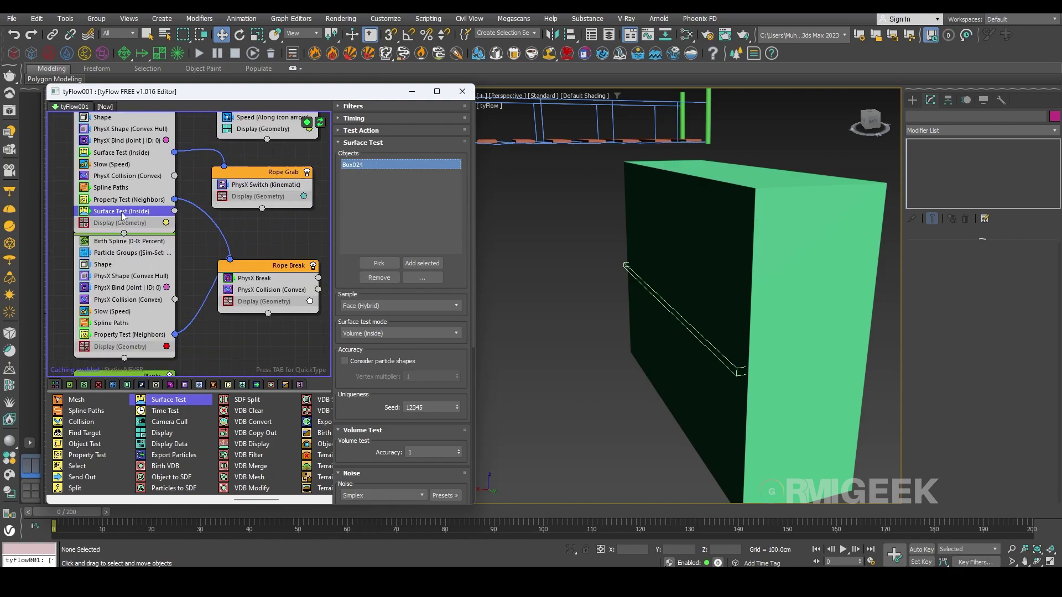
{"action": "left_click", "coordinate": [380, 278]}
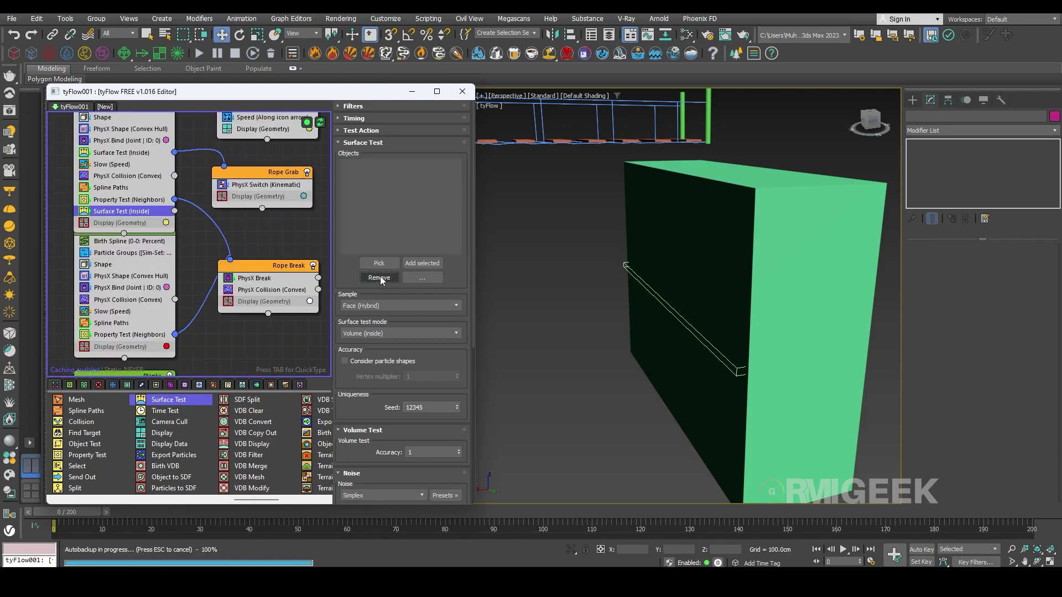
Pick Box023 as the object of the Main ropes event's copied Surface Test and connect that test to the Rope Break event
{"action": "left_click", "coordinate": [380, 263]}
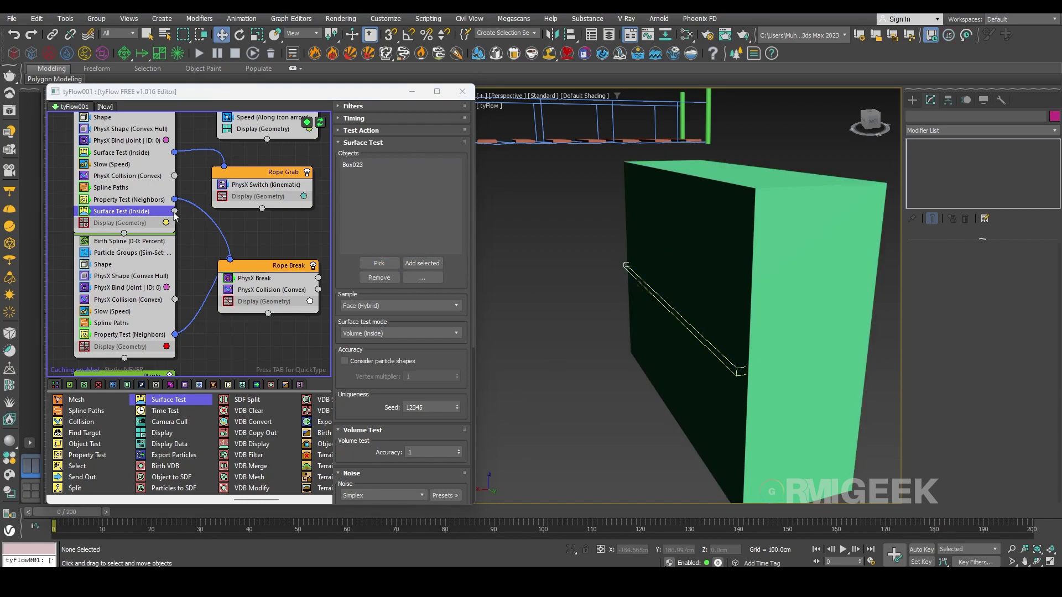
{"action": "left_click_drag", "start_coordinate": [175, 212], "coordinate": [230, 260]}
{"action": "left_click", "coordinate": [274, 249]}
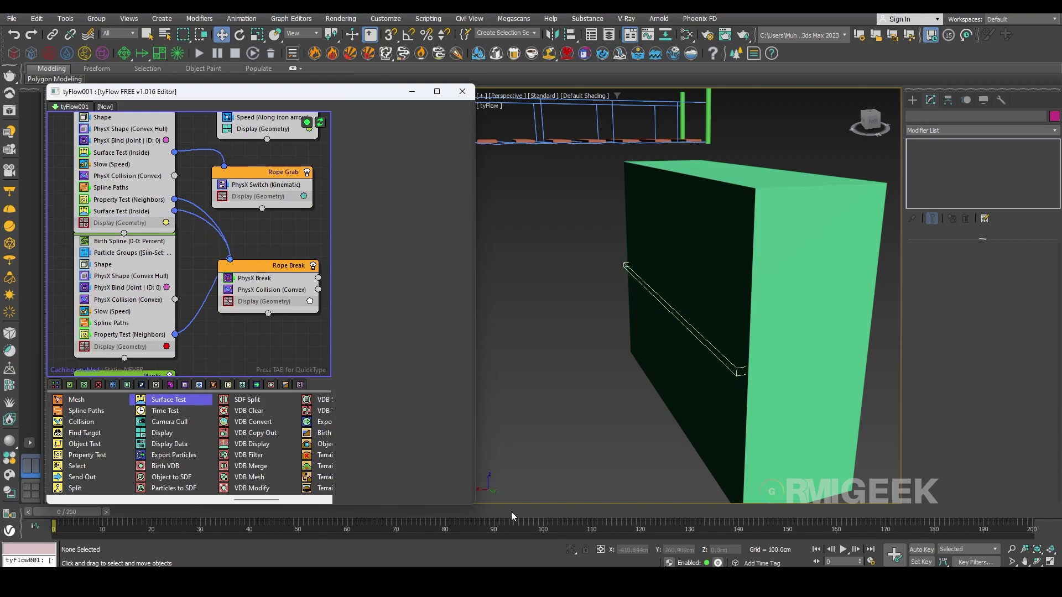
Go to frame 111 and examine the hanging bridge halves and broken ropes at both supporting boxes
{"action": "left_click", "coordinate": [595, 513]}
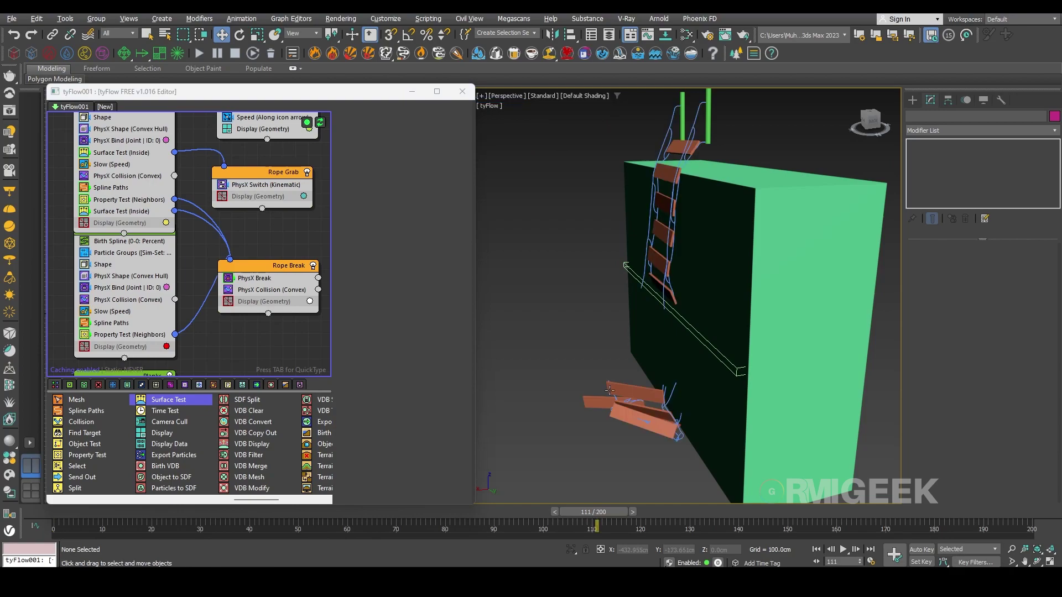
{"action": "middle_click_drag", "start_coordinate": [602, 396], "coordinate": [803, 377], "text": "alt"}
{"action": "scroll", "coordinate": [634, 397], "scroll_direction": "down", "scroll_amount": 5}
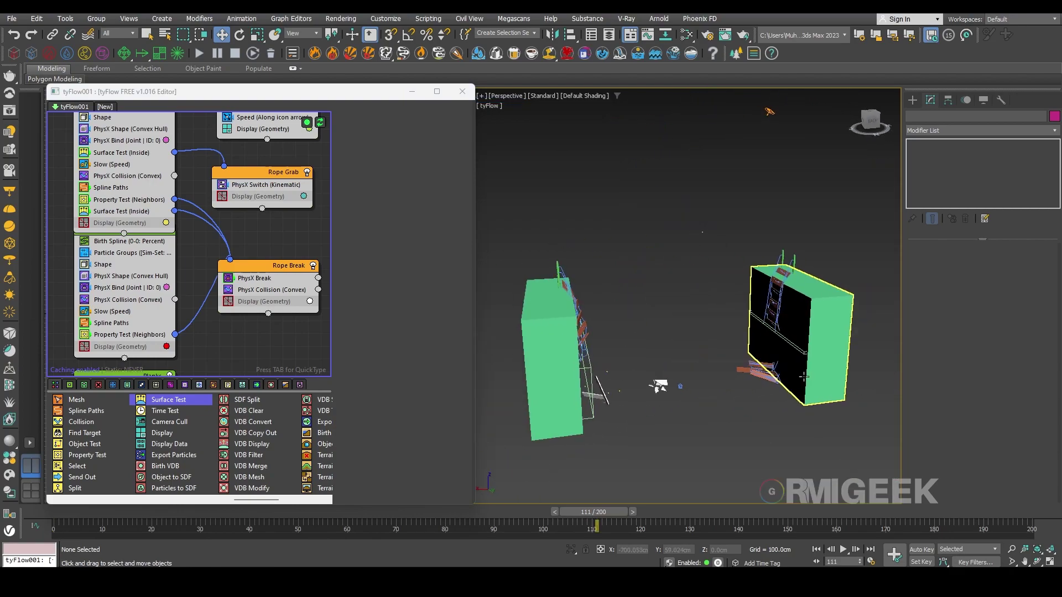
{"action": "scroll", "coordinate": [804, 380], "scroll_direction": "up", "scroll_amount": 4}
{"action": "scroll", "coordinate": [696, 407], "scroll_direction": "down", "scroll_amount": 5}
{"action": "scroll", "coordinate": [696, 407], "scroll_direction": "up", "scroll_amount": 5}
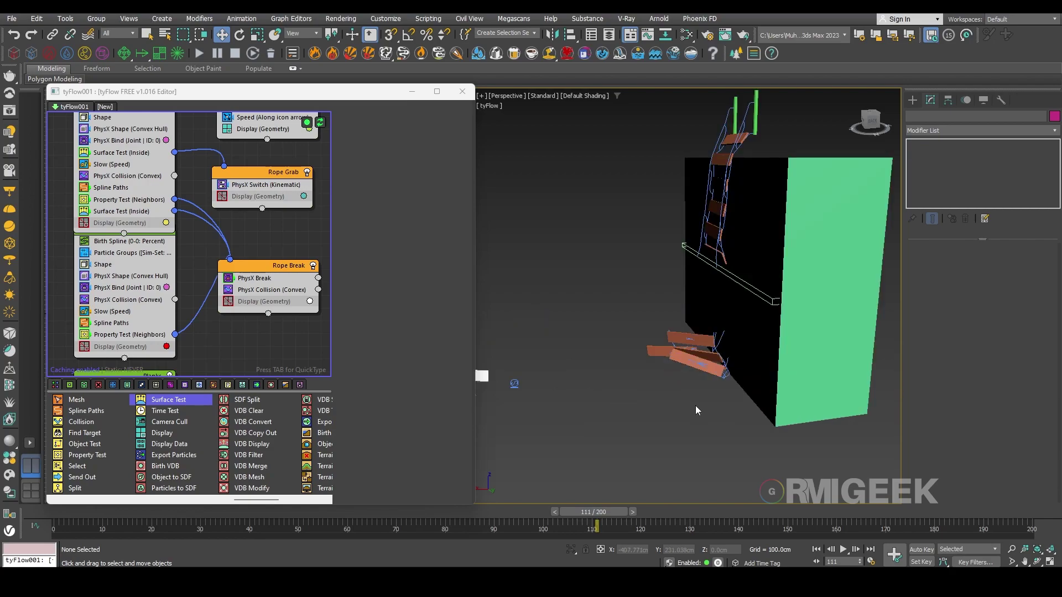
{"action": "middle_click_drag", "start_coordinate": [696, 406], "coordinate": [768, 397]}
{"action": "scroll", "coordinate": [768, 396], "scroll_direction": "down", "scroll_amount": 4}
Scrub the animation between frames 84 and 102 and onward, examining how the ropes and planks separate at the box with the thin bar
{"action": "left_click_drag", "start_coordinate": [600, 514], "coordinate": [381, 492]}
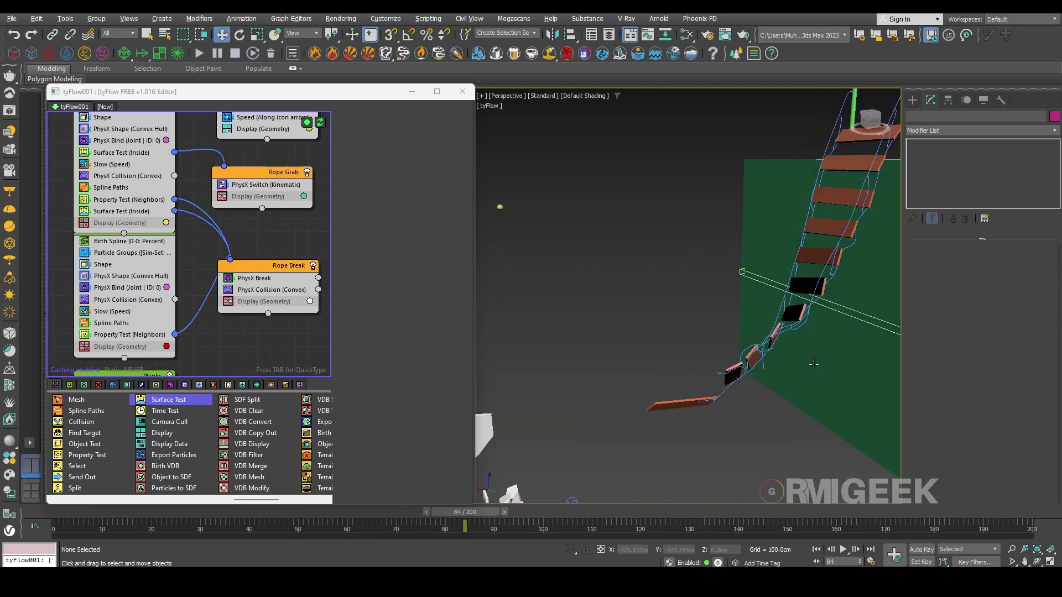
{"action": "middle_click_drag", "start_coordinate": [813, 364], "coordinate": [712, 354], "text": "alt"}
{"action": "left_click_drag", "start_coordinate": [481, 507], "coordinate": [533, 506]}
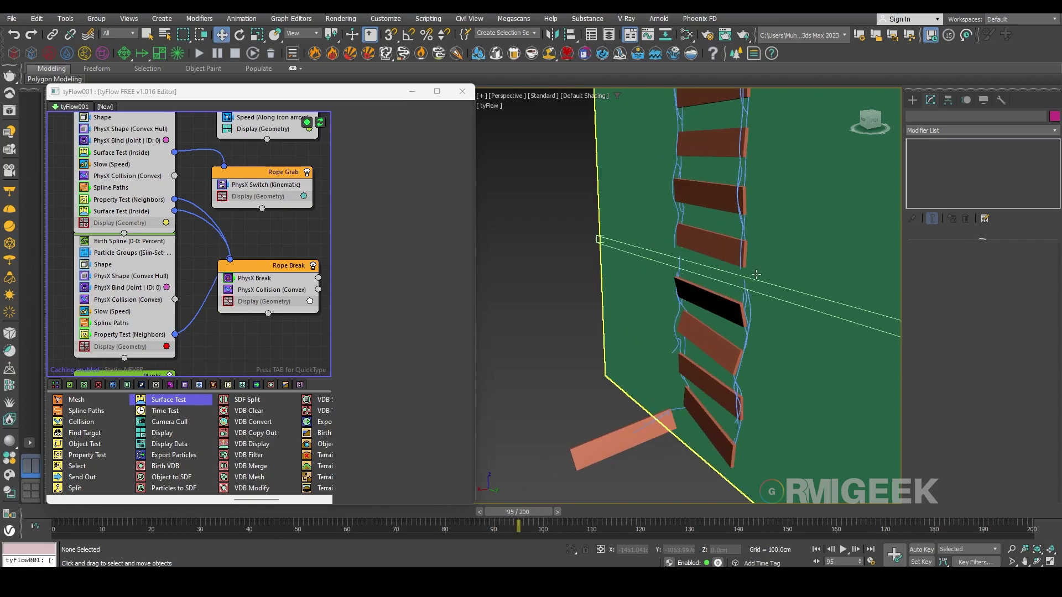
{"action": "scroll", "coordinate": [762, 284], "scroll_direction": "up", "scroll_amount": 2}
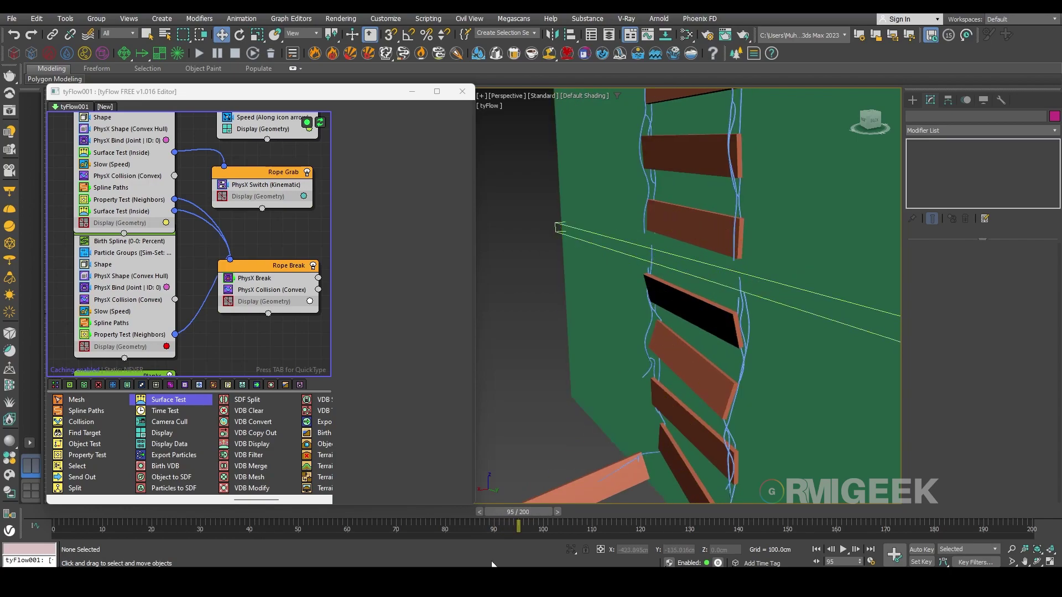
{"action": "left_click_drag", "start_coordinate": [516, 514], "coordinate": [548, 512]}
{"action": "scroll", "coordinate": [634, 391], "scroll_direction": "down", "scroll_amount": 3}
{"action": "middle_click_drag", "start_coordinate": [633, 392], "coordinate": [625, 306]}
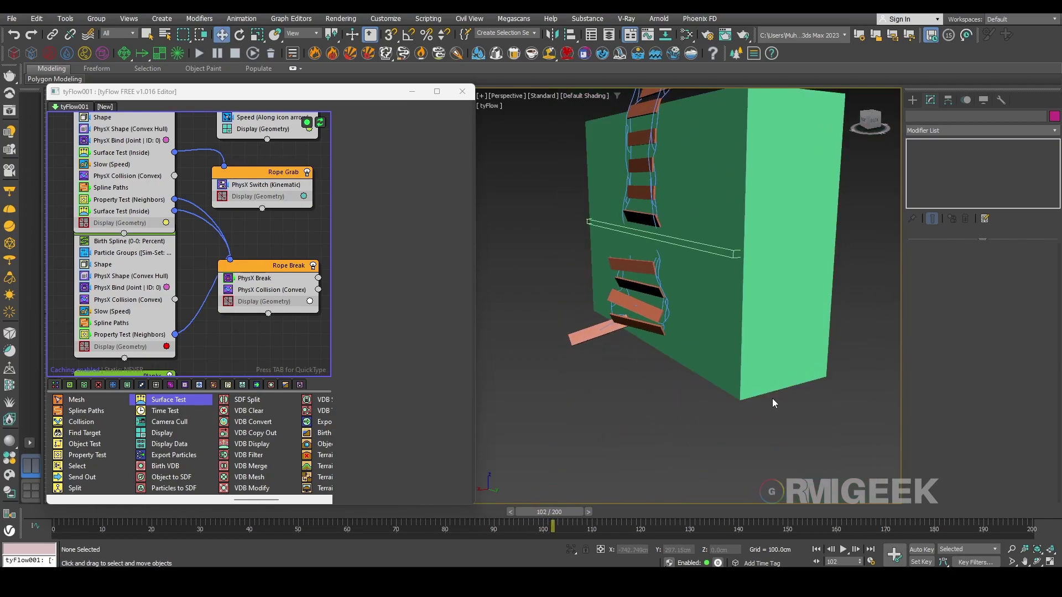
{"action": "left_click_drag", "start_coordinate": [553, 517], "coordinate": [636, 520]}
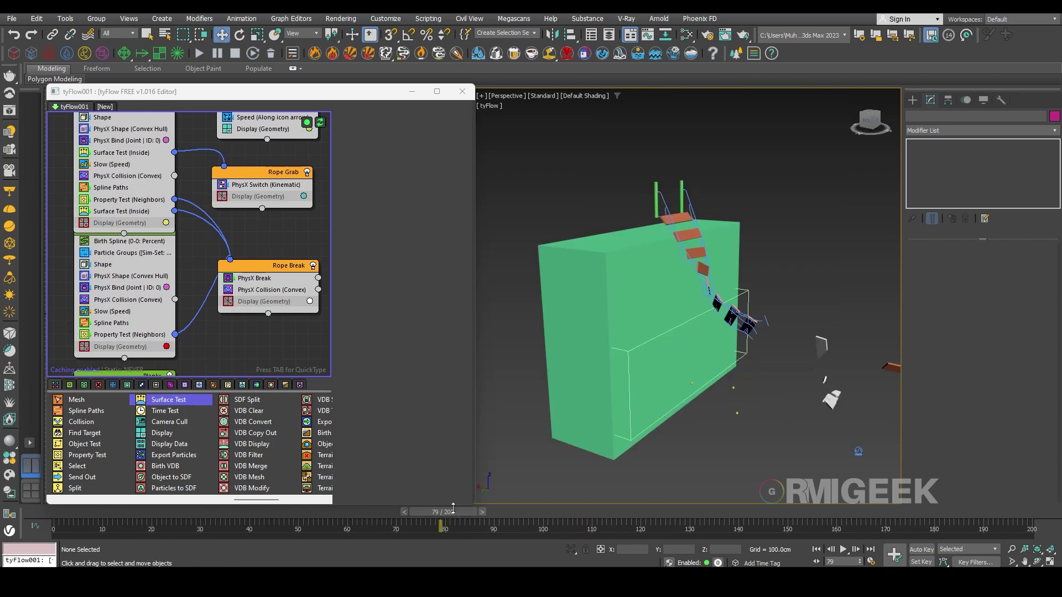
Scrub from about frame 79 to 117 and inspect the fallen planks at the other supporting box up close
{"action": "left_click_drag", "start_coordinate": [422, 514], "coordinate": [560, 527]}
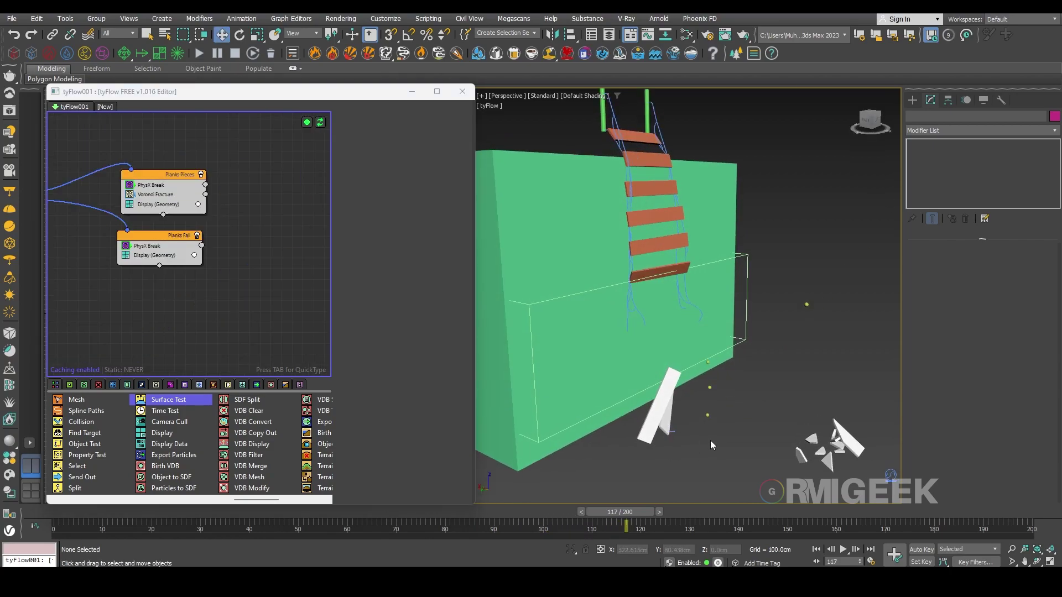
{"action": "middle_click_drag", "start_coordinate": [710, 440], "coordinate": [738, 407], "text": "alt"}
{"action": "scroll", "coordinate": [668, 418], "scroll_direction": "up", "scroll_amount": 3}
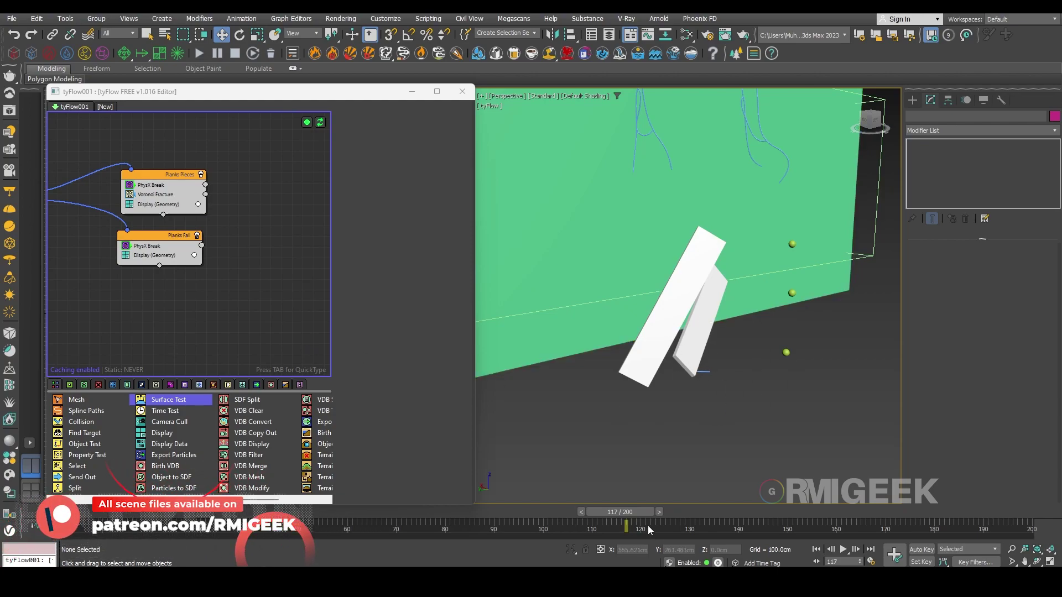
From frame 0, add a Property Test to the Planks Fall event testing for deceleration magnitude greater than or equal to 10.0
{"action": "key", "text": "Home"}
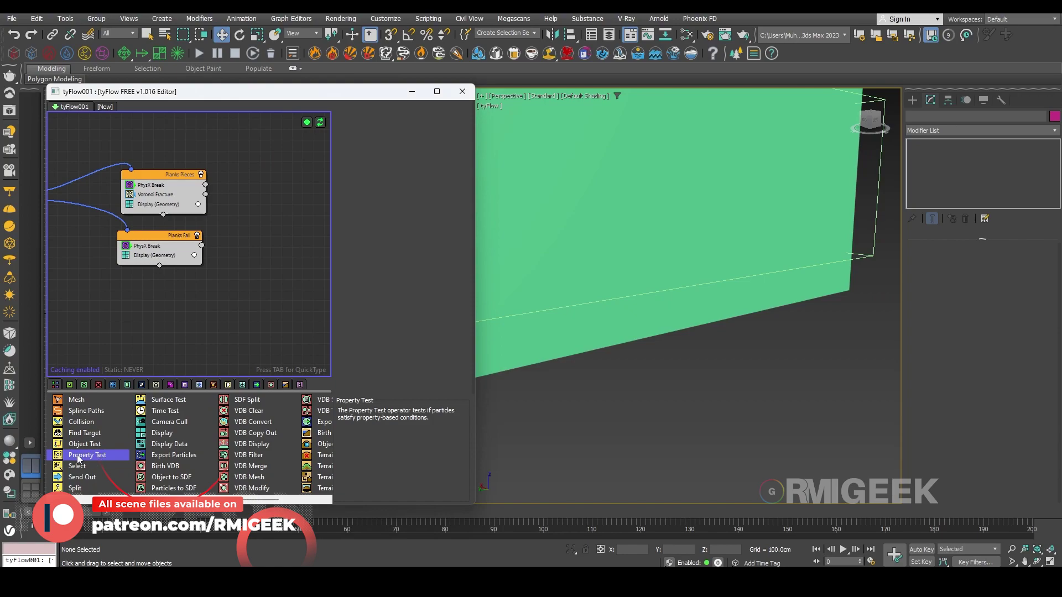
{"action": "left_click_drag", "start_coordinate": [77, 454], "coordinate": [158, 251]}
{"action": "left_click", "coordinate": [380, 164]}
{"action": "scroll", "coordinate": [419, 308], "scroll_direction": "down", "scroll_amount": 3}
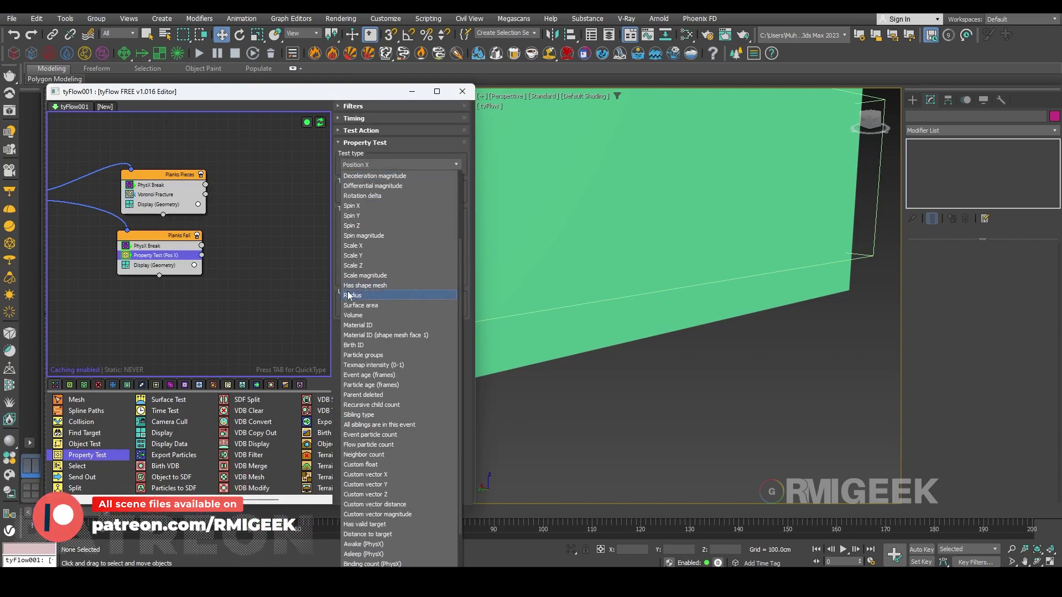
{"action": "scroll", "coordinate": [421, 283], "scroll_direction": "up", "scroll_amount": 3}
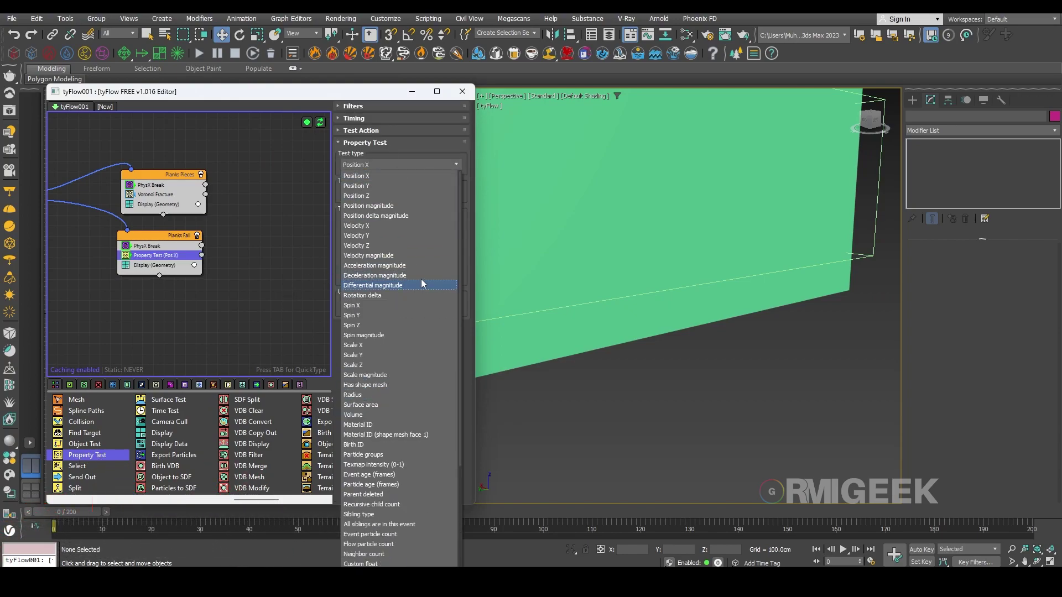
{"action": "left_click", "coordinate": [419, 275]}
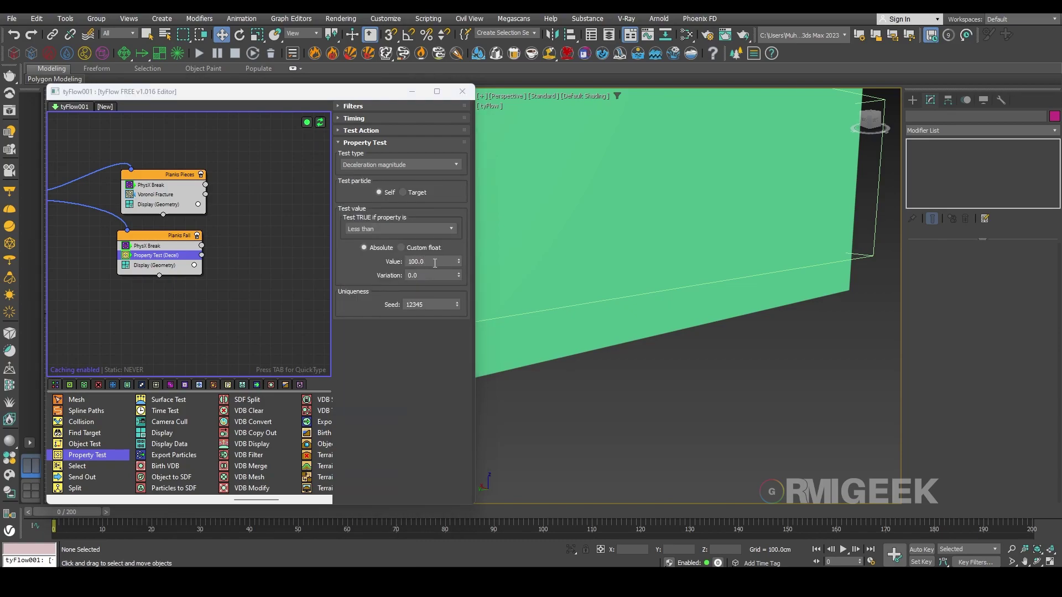
{"action": "left_click", "coordinate": [398, 229]}
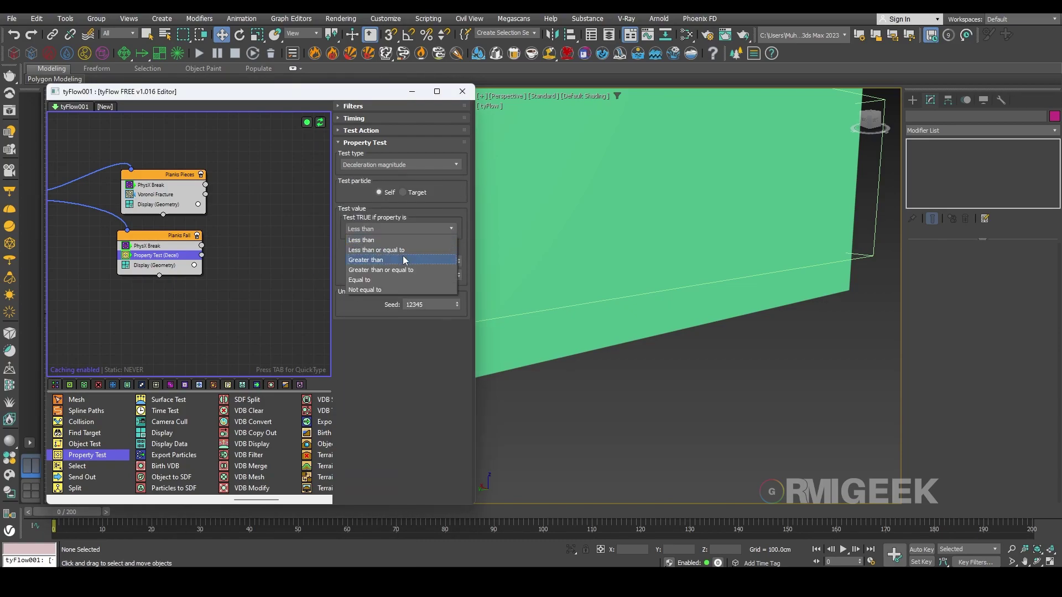
{"action": "left_click", "coordinate": [409, 270]}
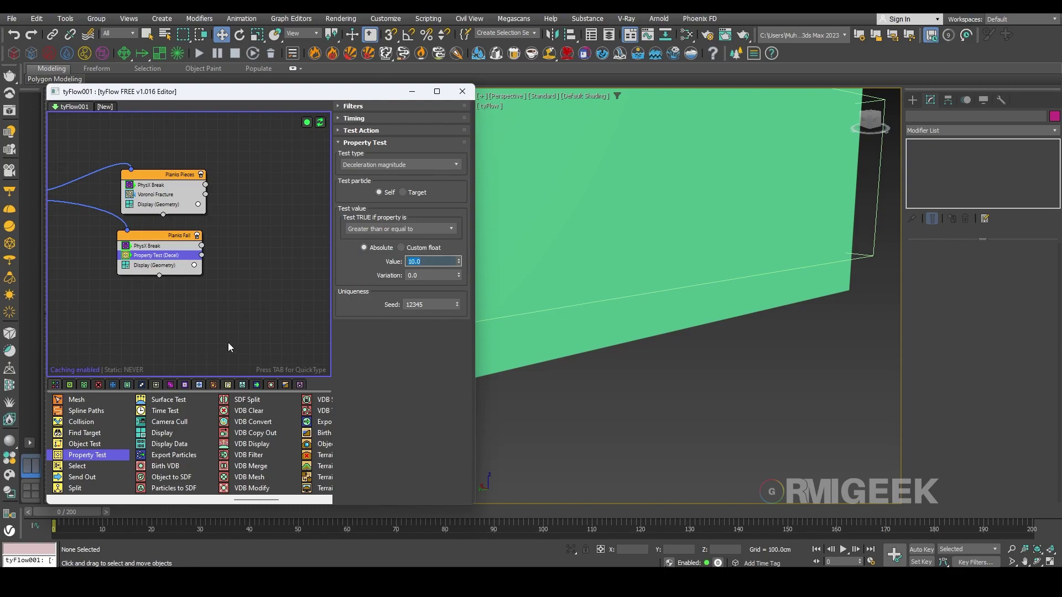
{"action": "left_click", "coordinate": [200, 333]}
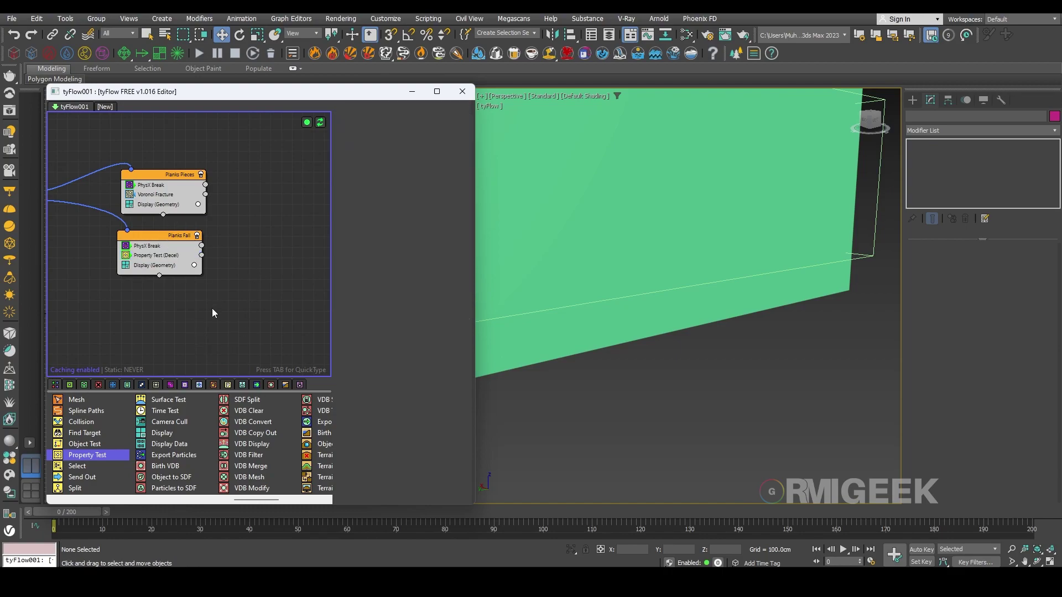
Create a new event with a Voronoi Fracture operator and place it below the Planks Fall event
{"action": "key", "text": "Tab"}
{"action": "type", "text": "vro"}
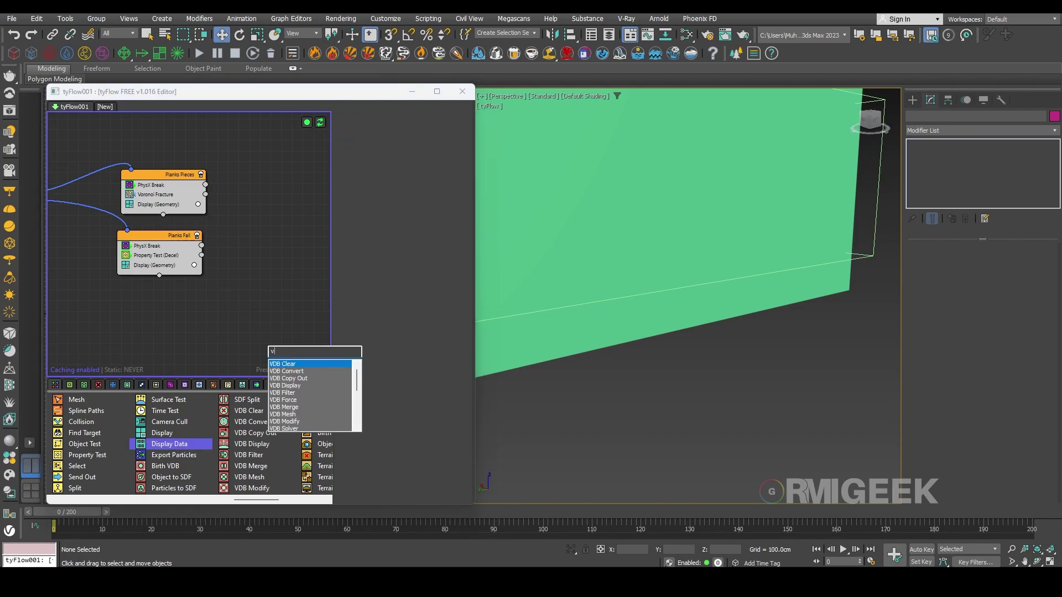
{"action": "key", "text": "BackSpace"}
{"action": "key", "text": "BackSpace"}
{"action": "type", "text": "or"}
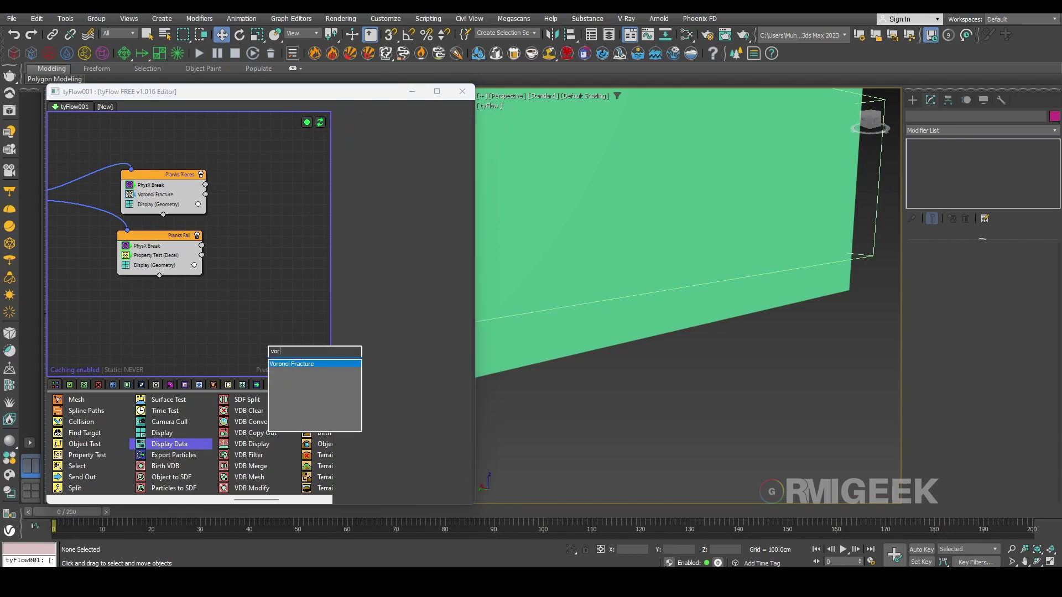
{"action": "key", "text": "Return"}
{"action": "left_click_drag", "start_coordinate": [302, 346], "coordinate": [276, 307]}
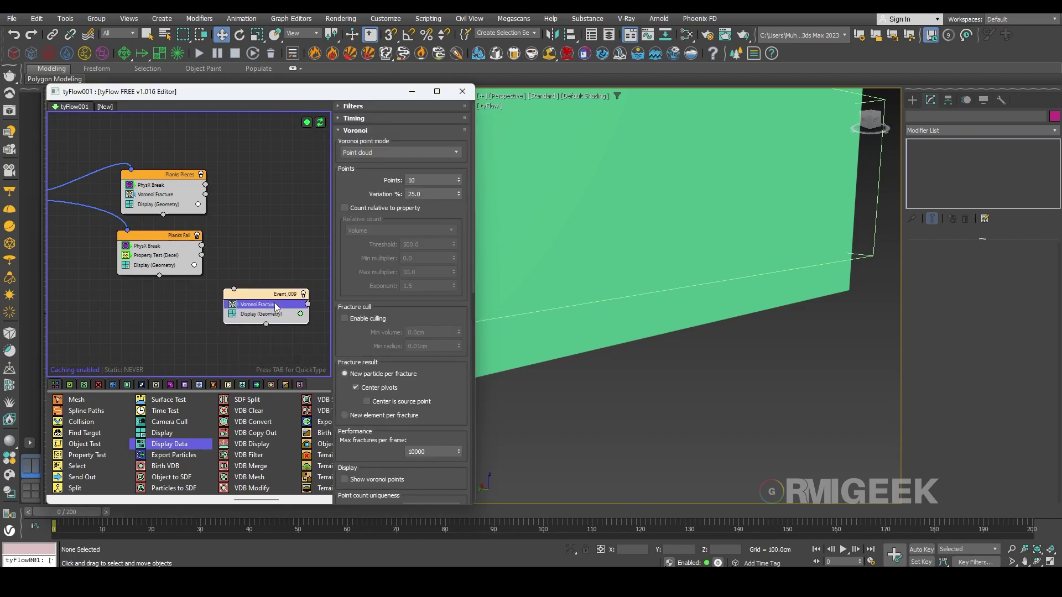
Set the new Voronoi Fracture to 5 points and connect the Planks Fall Property Test to its event
{"action": "left_click_drag", "start_coordinate": [438, 182], "coordinate": [350, 181]}
{"action": "type", "text": "5"}
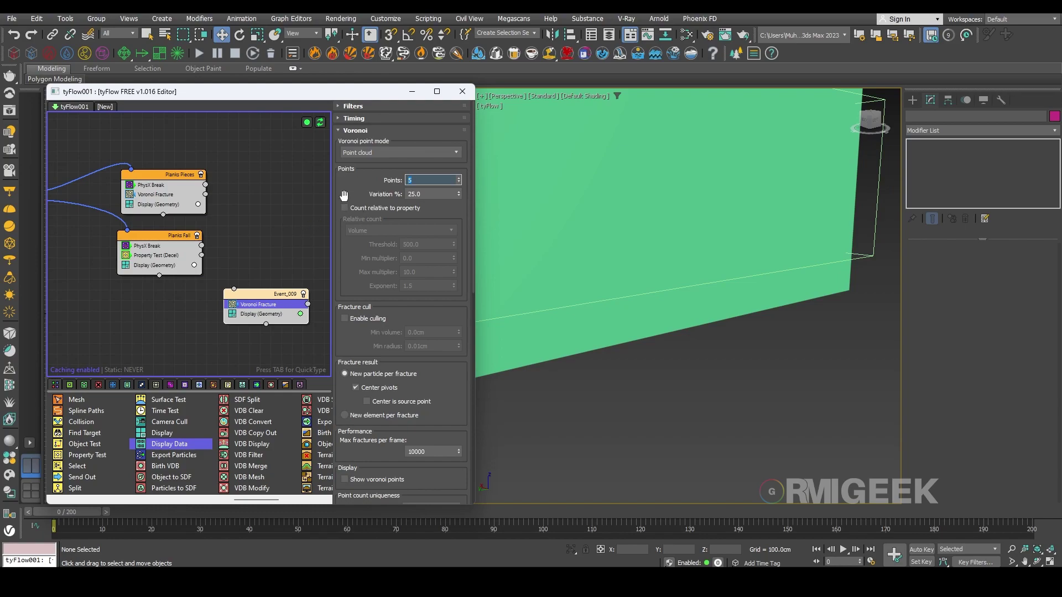
{"action": "left_click", "coordinate": [164, 255]}
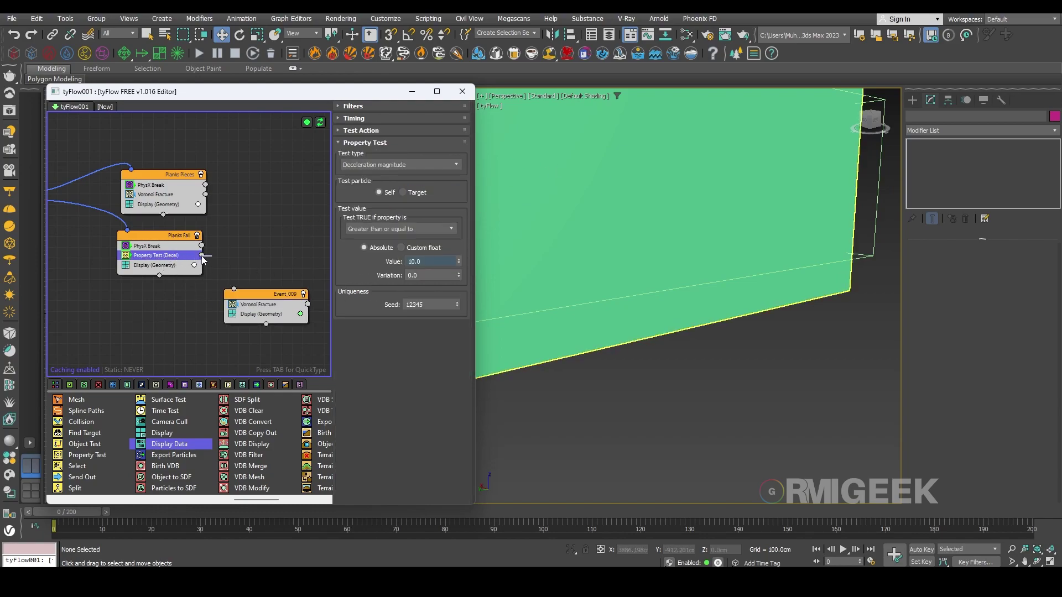
{"action": "left_click_drag", "start_coordinate": [203, 259], "coordinate": [234, 291]}
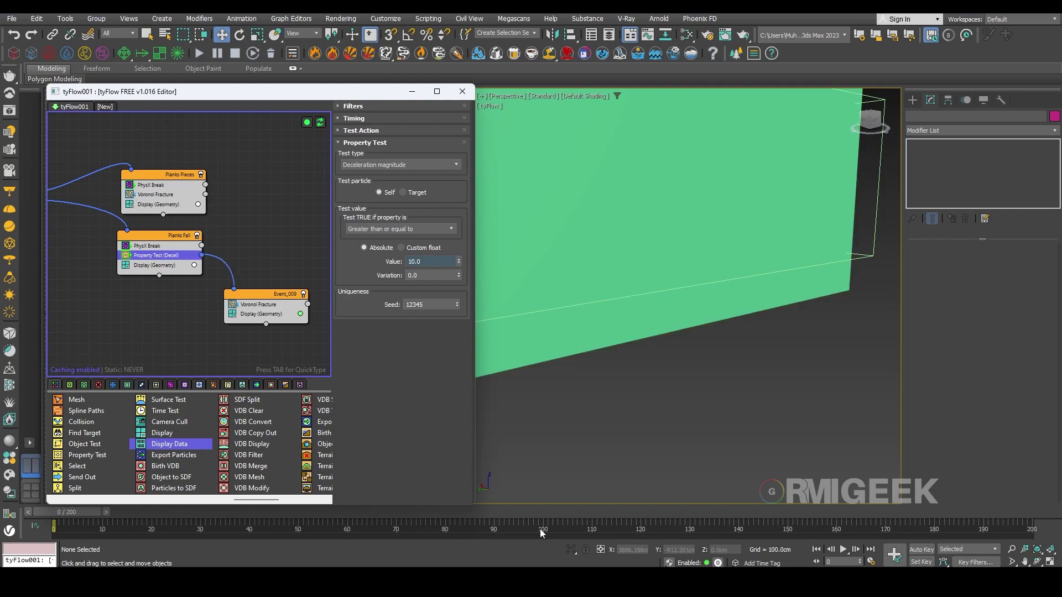
Advance the simulation through frames 102 to 108 and examine the detached planks falling beside the supporting box
{"action": "left_click", "coordinate": [639, 509]}
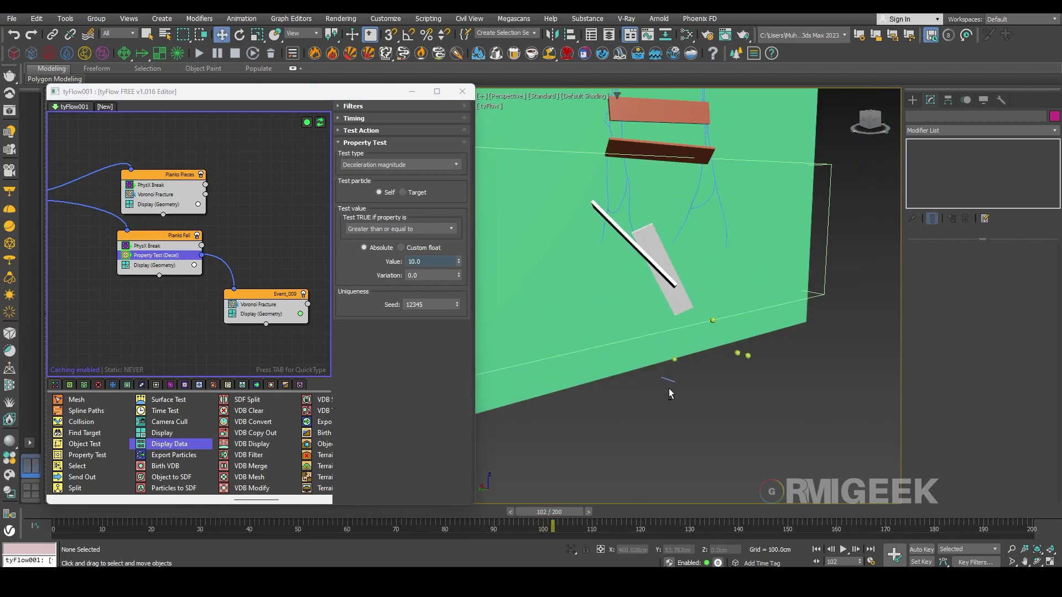
{"action": "middle_click_drag", "start_coordinate": [669, 389], "coordinate": [642, 392], "text": "alt"}
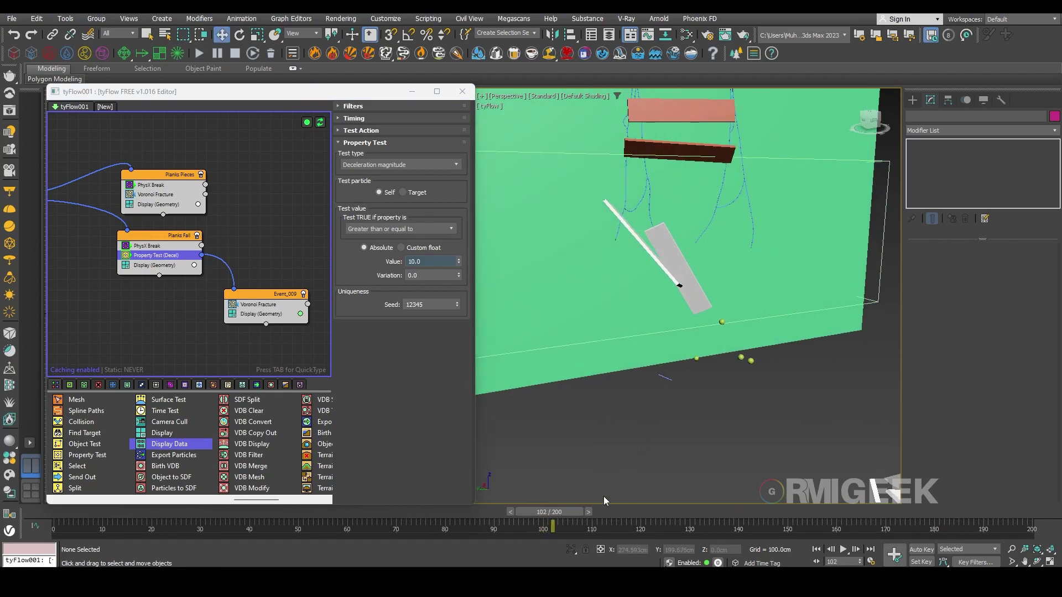
{"action": "left_click_drag", "start_coordinate": [538, 513], "coordinate": [552, 516]}
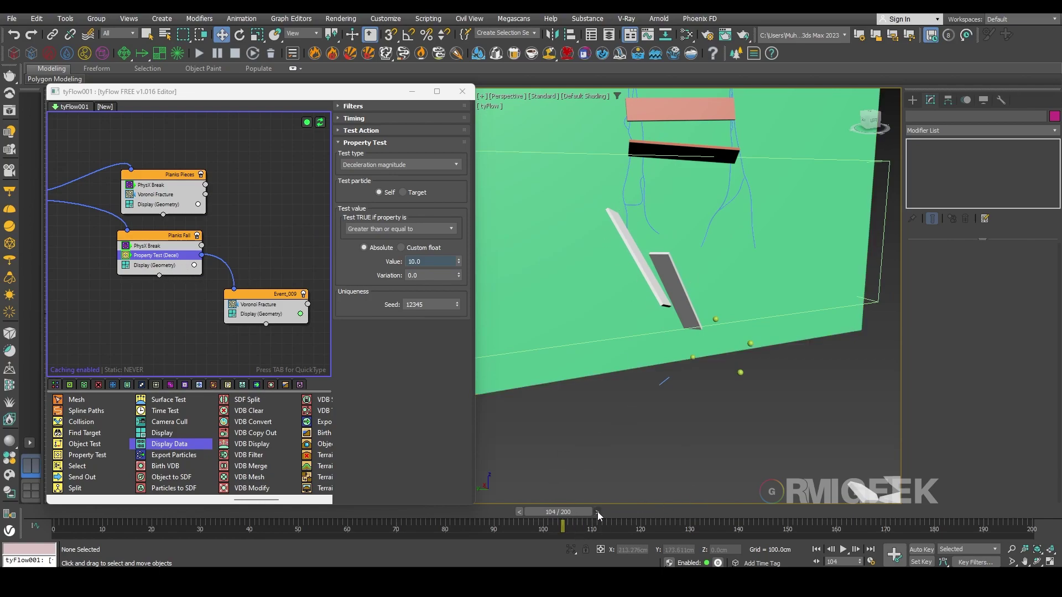
{"action": "left_click", "coordinate": [597, 513]}
{"action": "left_click", "coordinate": [544, 513]}
{"action": "middle_click_drag", "start_coordinate": [687, 459], "coordinate": [576, 459], "text": "alt"}
{"action": "scroll", "coordinate": [735, 331], "scroll_direction": "up", "scroll_amount": 3}
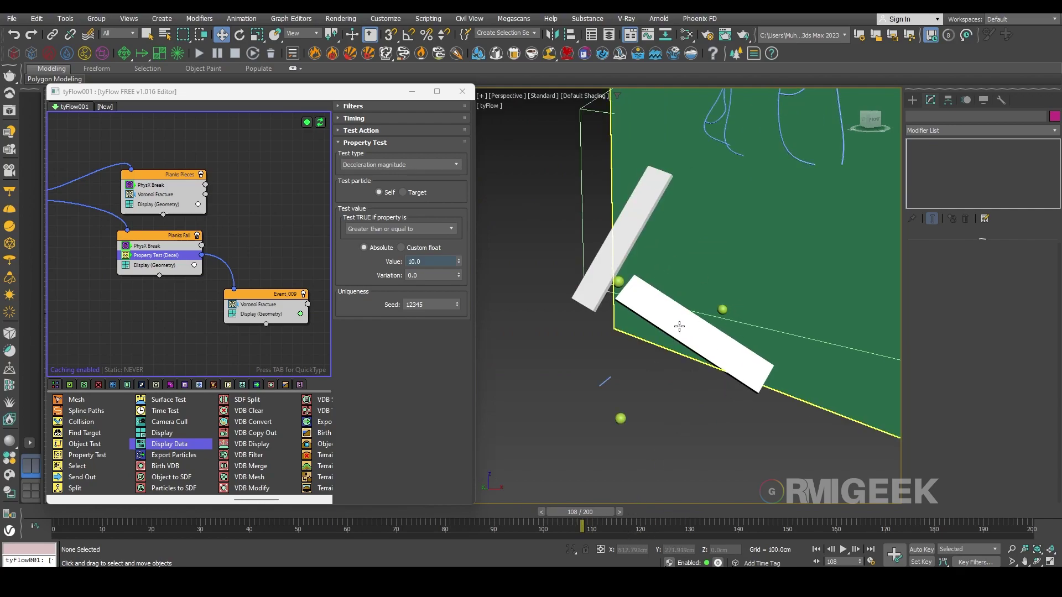
Step frame by frame from 108 past frame 126, examining how the planks fracture on hitting the ground
{"action": "left_click", "coordinate": [618, 511]}
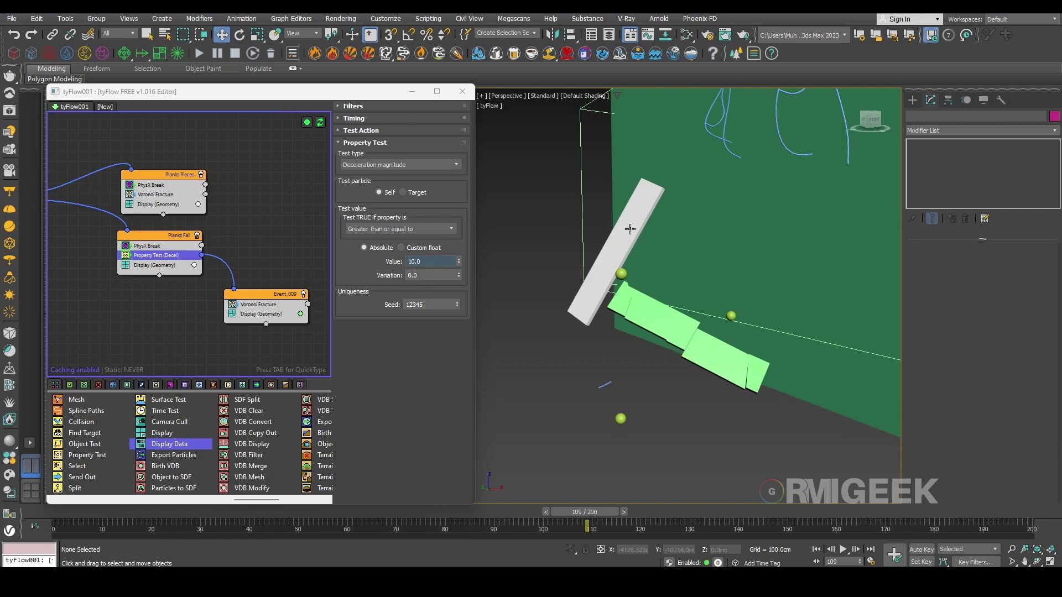
{"action": "left_click", "coordinate": [625, 512]}
{"action": "left_click", "coordinate": [627, 509]}
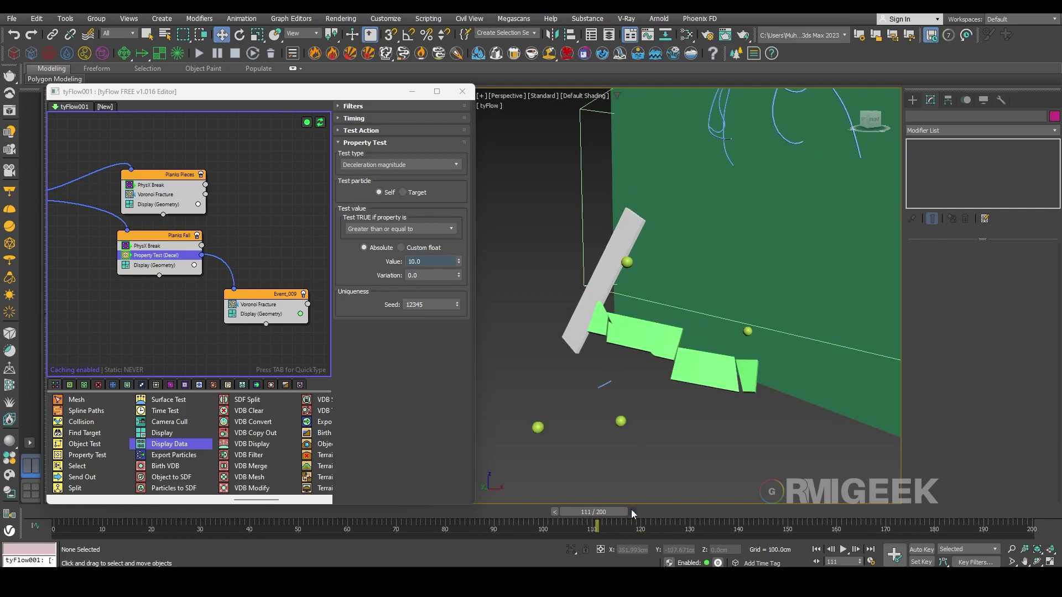
{"action": "left_click", "coordinate": [632, 510]}
{"action": "left_click", "coordinate": [636, 511]}
{"action": "middle_click_drag", "start_coordinate": [550, 379], "coordinate": [610, 406], "text": "alt"}
{"action": "middle_click_drag", "start_coordinate": [609, 406], "coordinate": [656, 402]}
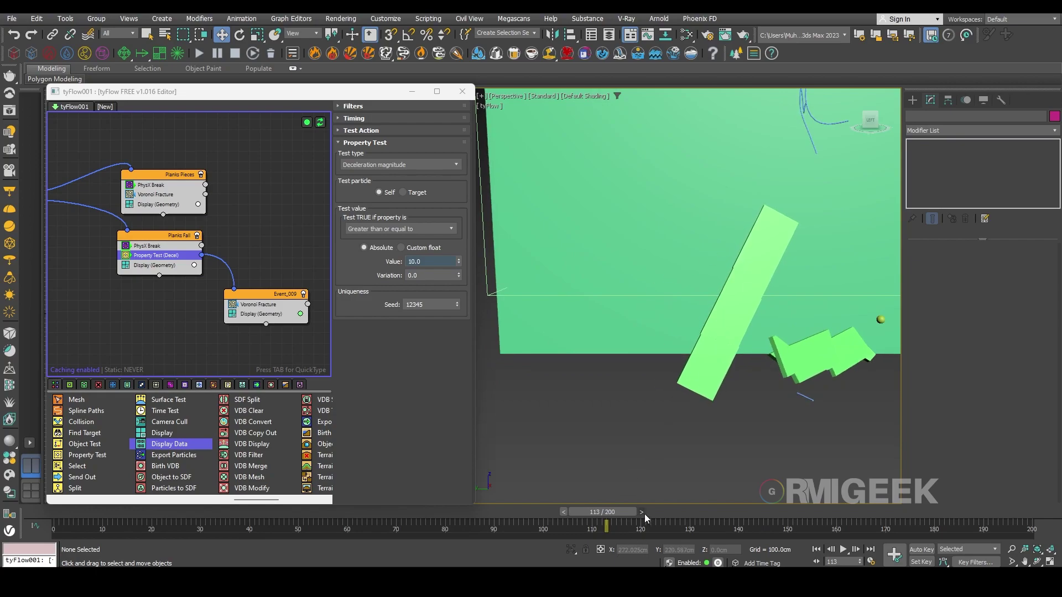
{"action": "left_click", "coordinate": [645, 509]}
{"action": "left_click", "coordinate": [645, 509]}
{"action": "left_click", "coordinate": [650, 509]}
{"action": "left_click", "coordinate": [657, 509]}
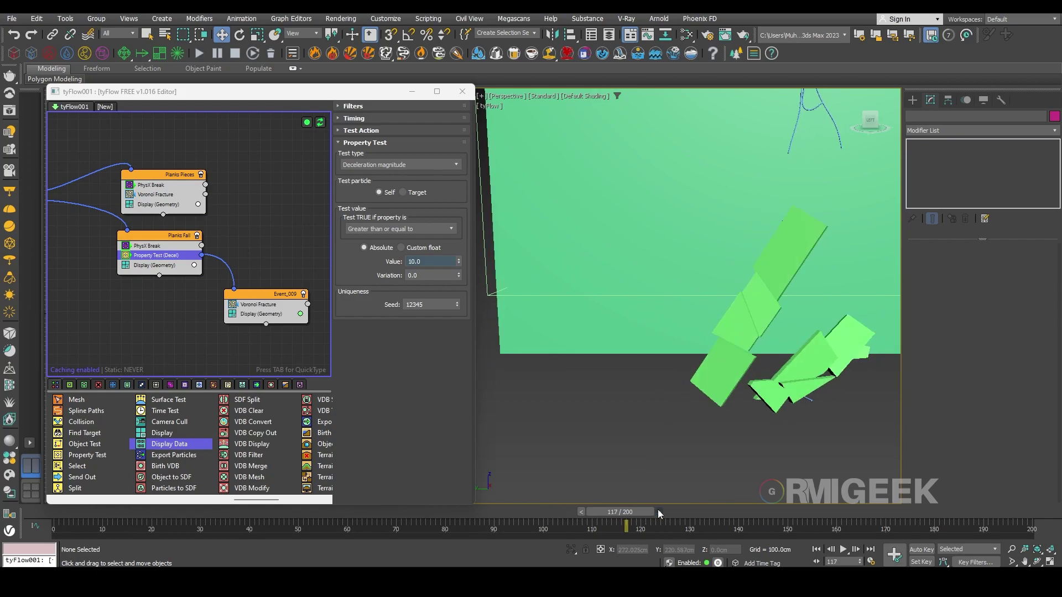
{"action": "left_click", "coordinate": [659, 510]}
{"action": "left_click", "coordinate": [666, 509]}
{"action": "left_click", "coordinate": [672, 510]}
{"action": "left_click", "coordinate": [679, 509]}
{"action": "left_click", "coordinate": [685, 509]}
{"action": "left_click", "coordinate": [690, 509]}
{"action": "left_click", "coordinate": [694, 510]}
{"action": "left_click", "coordinate": [698, 509]}
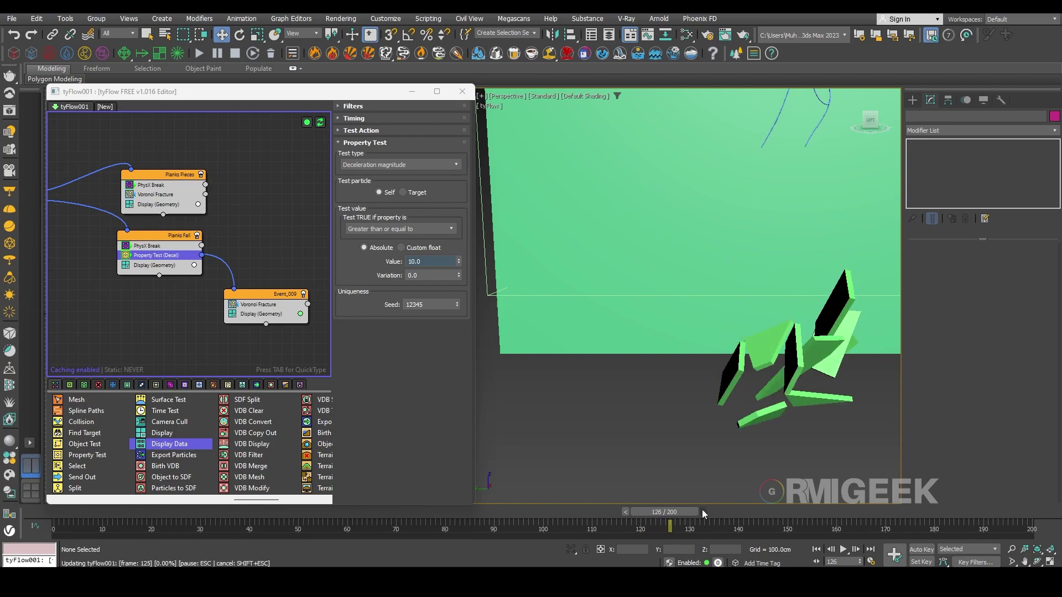
{"action": "left_click_drag", "start_coordinate": [702, 510], "coordinate": [711, 509]}
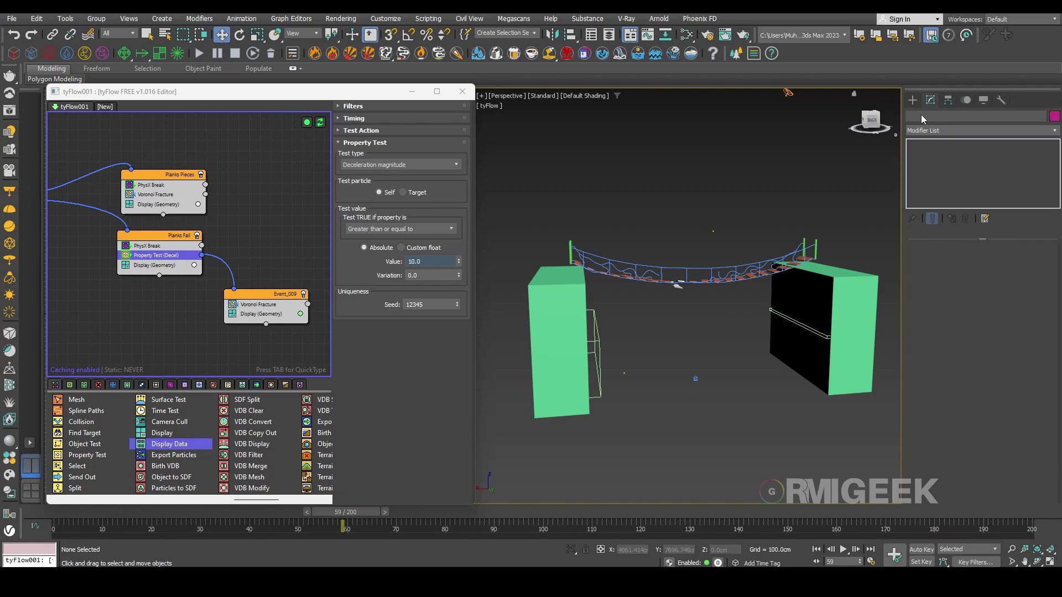
Create a flat box about 20 cm high on the ground, spanning the gap between the two supporting boxes
{"action": "scroll", "coordinate": [237, 247], "scroll_direction": "down", "scroll_amount": 3}
{"action": "middle_click_drag", "start_coordinate": [249, 271], "coordinate": [169, 197]}
{"action": "middle_click_drag", "start_coordinate": [215, 233], "coordinate": [303, 360]}
{"action": "scroll", "coordinate": [230, 247], "scroll_direction": "up", "scroll_amount": 3}
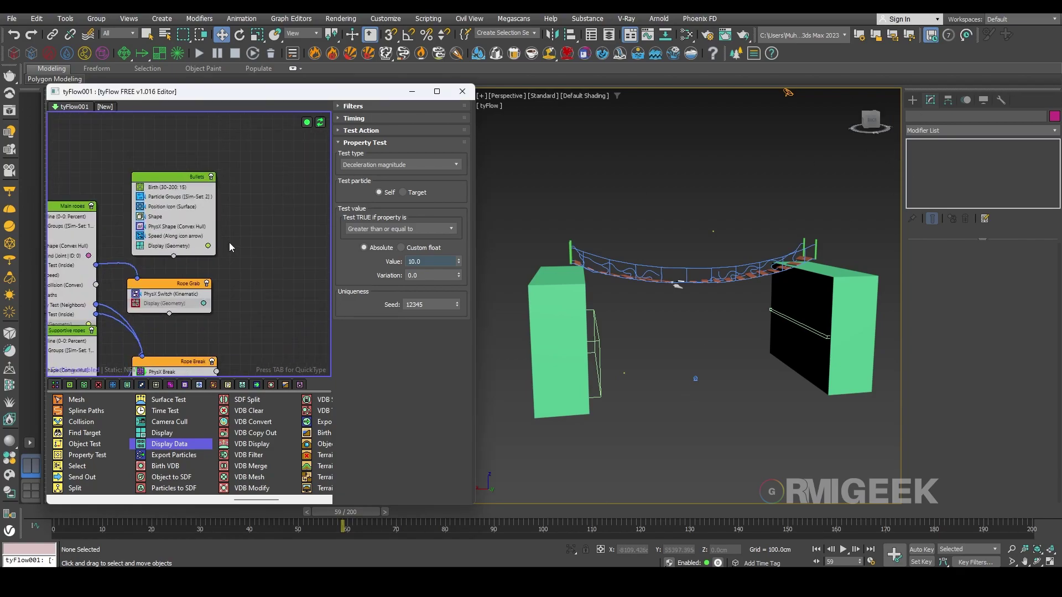
{"action": "left_click", "coordinate": [914, 101]}
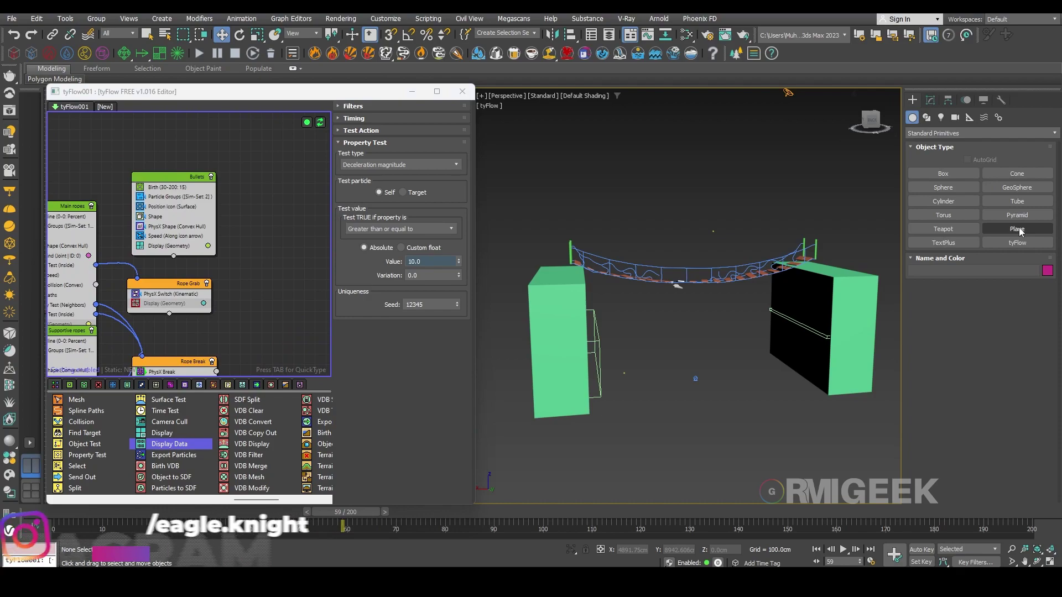
{"action": "middle_click_drag", "start_coordinate": [662, 364], "coordinate": [647, 388], "text": "alt"}
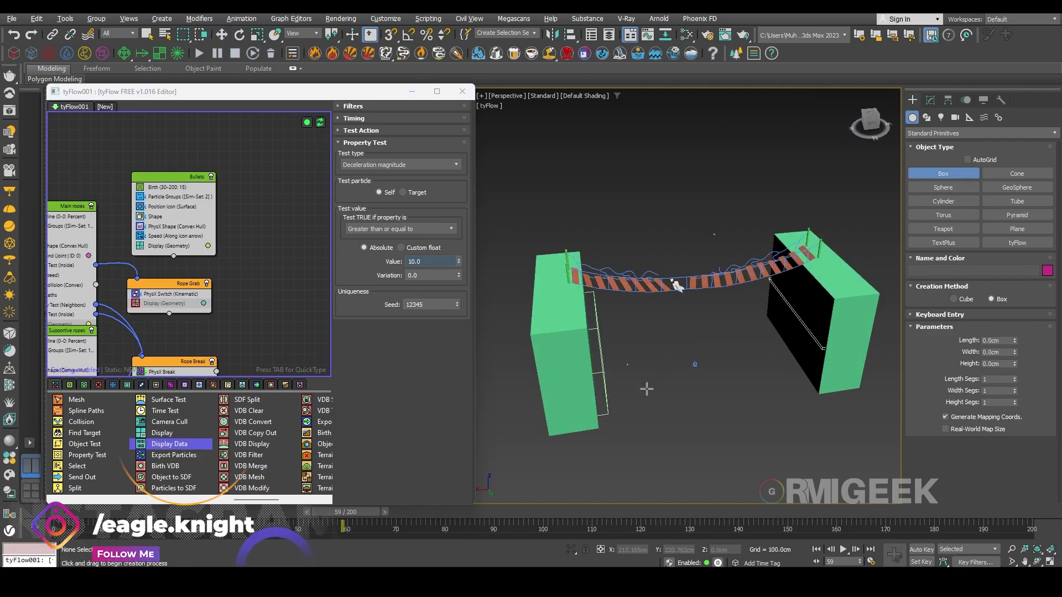
{"action": "left_click_drag", "start_coordinate": [557, 433], "coordinate": [798, 303]}
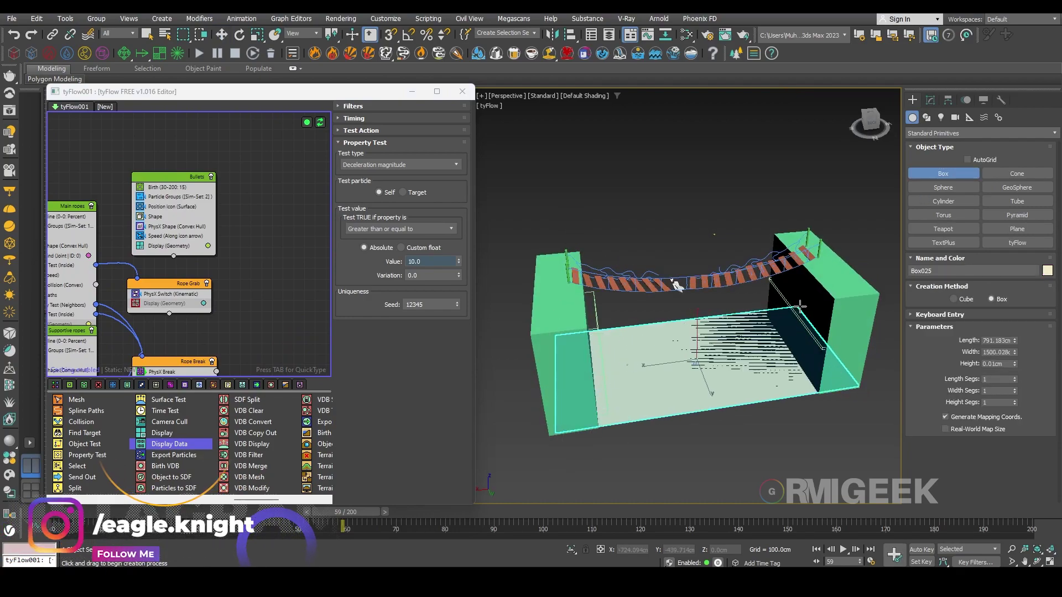
{"action": "left_click", "coordinate": [799, 300]}
{"action": "key", "text": "w"}
{"action": "middle_click_drag", "start_coordinate": [718, 365], "coordinate": [707, 354], "text": "alt"}
Set the new ground box to display as box and make it non-renderable in its object properties
{"action": "right_click", "coordinate": [666, 382]}
{"action": "left_click", "coordinate": [700, 463]}
{"action": "left_click", "coordinate": [459, 310]}
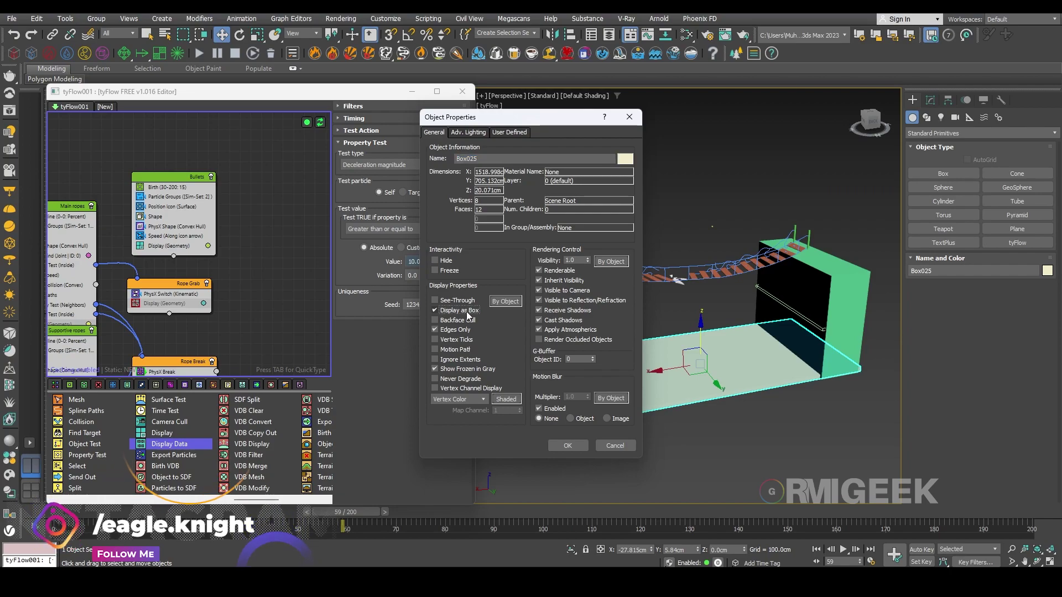
{"action": "left_click", "coordinate": [539, 270]}
{"action": "left_click", "coordinate": [568, 446]}
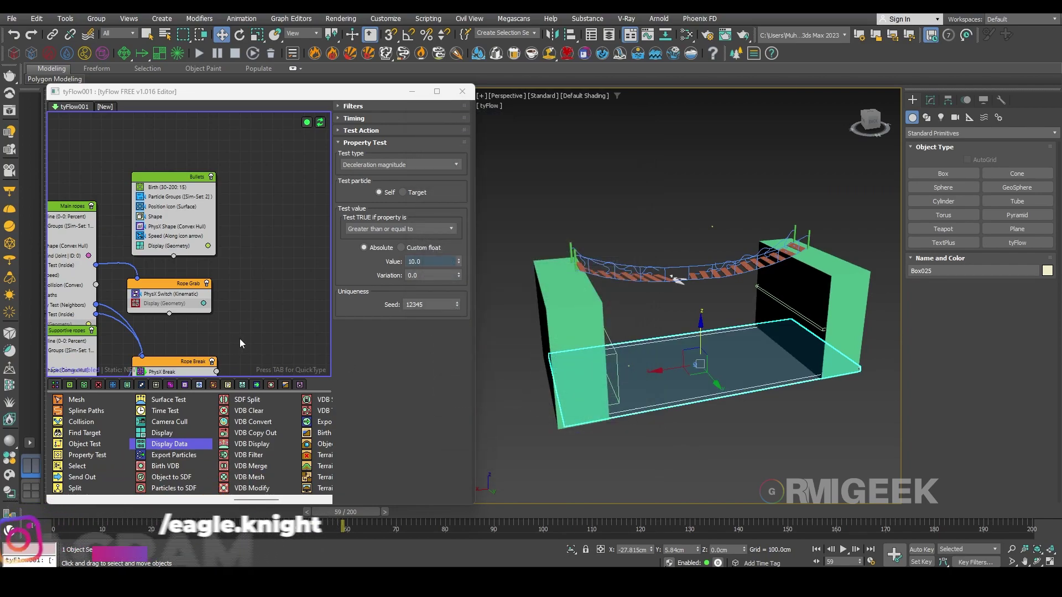
Return to frame 0, add a Surface Test to the Bullets event, and connect it to a new event with a Display operator
{"action": "middle_click_drag", "start_coordinate": [237, 308], "coordinate": [229, 285]}
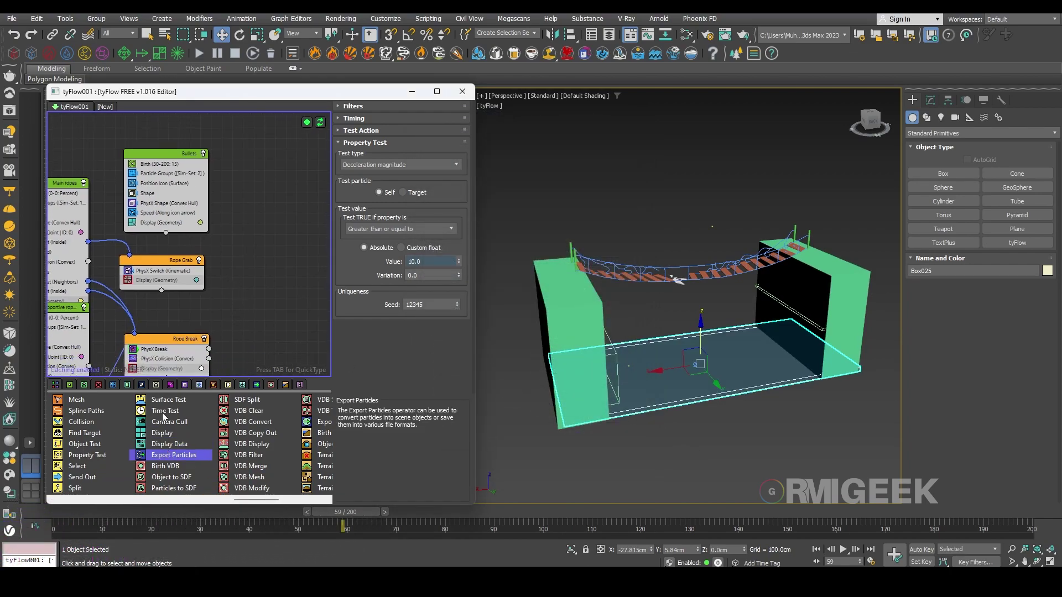
{"action": "key", "text": "Home"}
{"action": "left_click_drag", "start_coordinate": [168, 400], "coordinate": [168, 219]}
{"action": "left_click", "coordinate": [264, 325]}
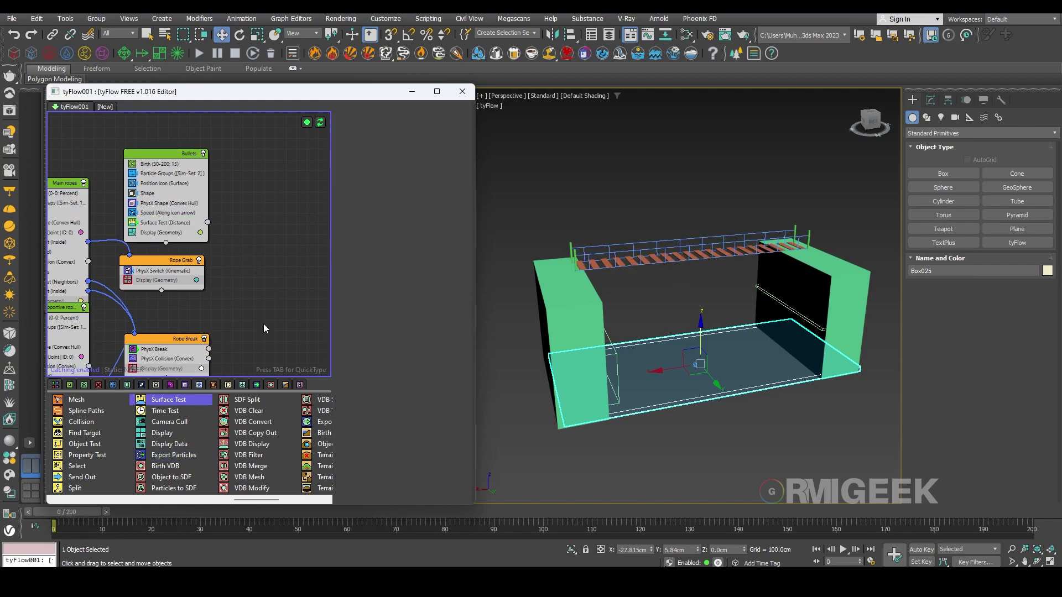
{"action": "key", "text": "Tab"}
{"action": "type", "text": "dis"}
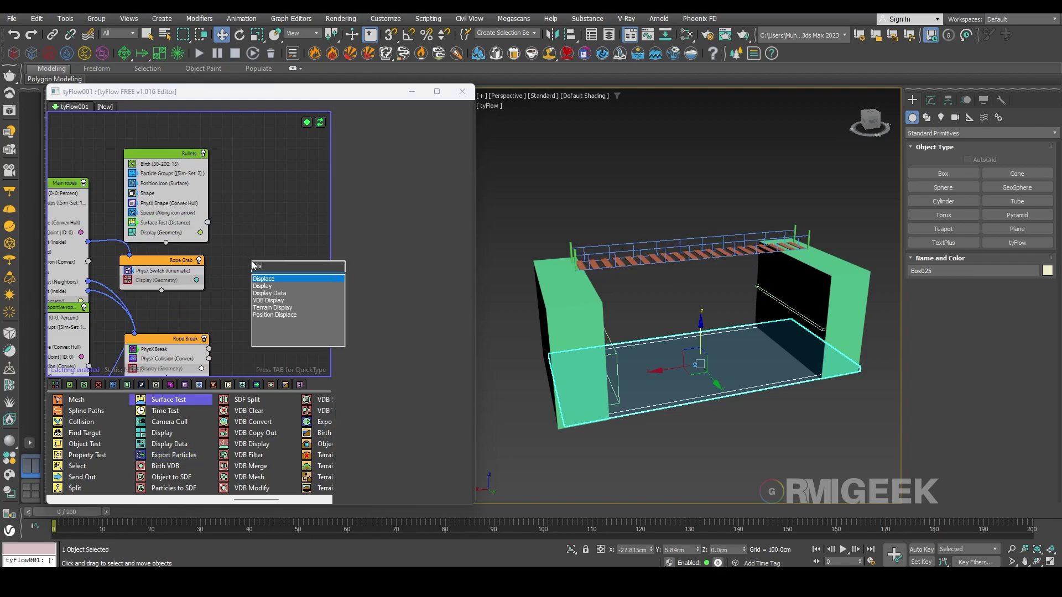
{"action": "left_click", "coordinate": [274, 286]}
{"action": "mouse_move", "coordinate": [270, 267]}
{"action": "left_mouse_down"}
{"action": "mouse_move", "coordinate": [264, 243]}
{"action": "mouse_move", "coordinate": [263, 259]}
{"action": "left_mouse_up"}
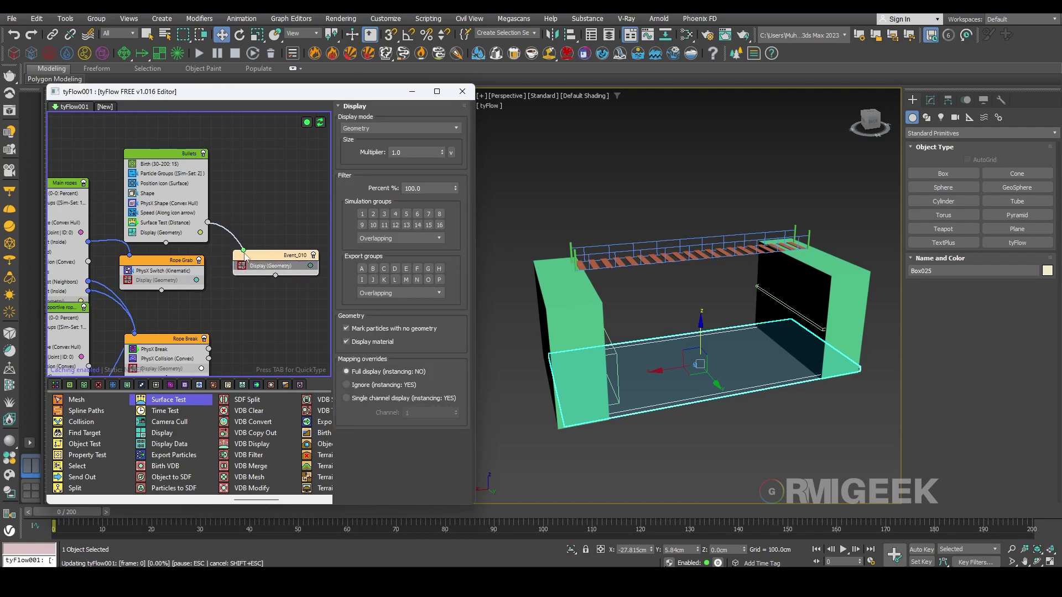
Assign the ground box to the Bullets event's Surface Test and set its test mode to Volume (inside)
{"action": "left_click", "coordinate": [185, 223]}
{"action": "left_click", "coordinate": [381, 263]}
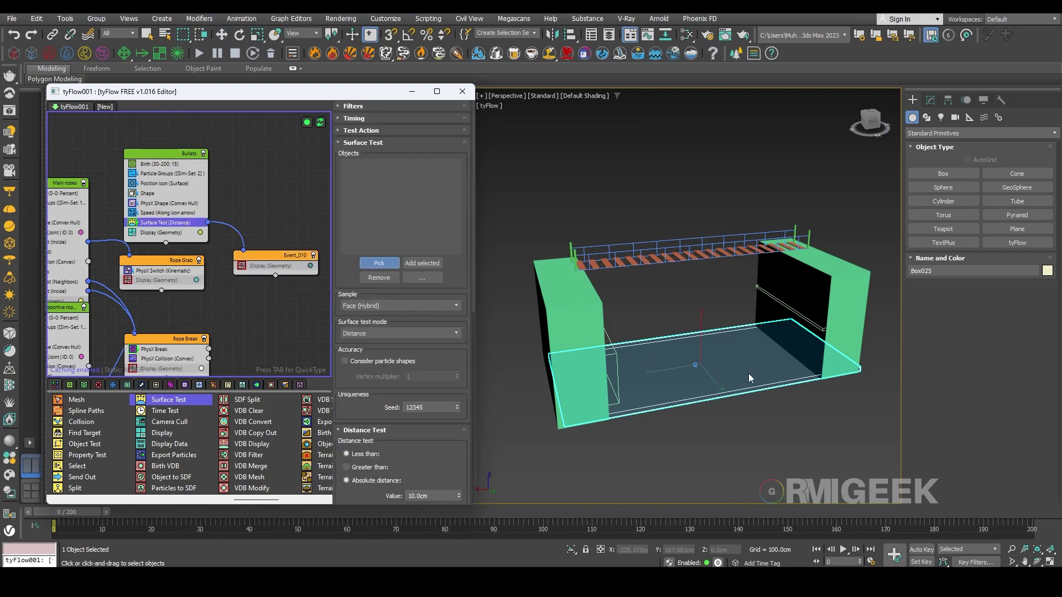
{"action": "left_click", "coordinate": [757, 388]}
{"action": "left_click", "coordinate": [376, 307]}
{"action": "left_click", "coordinate": [376, 329]}
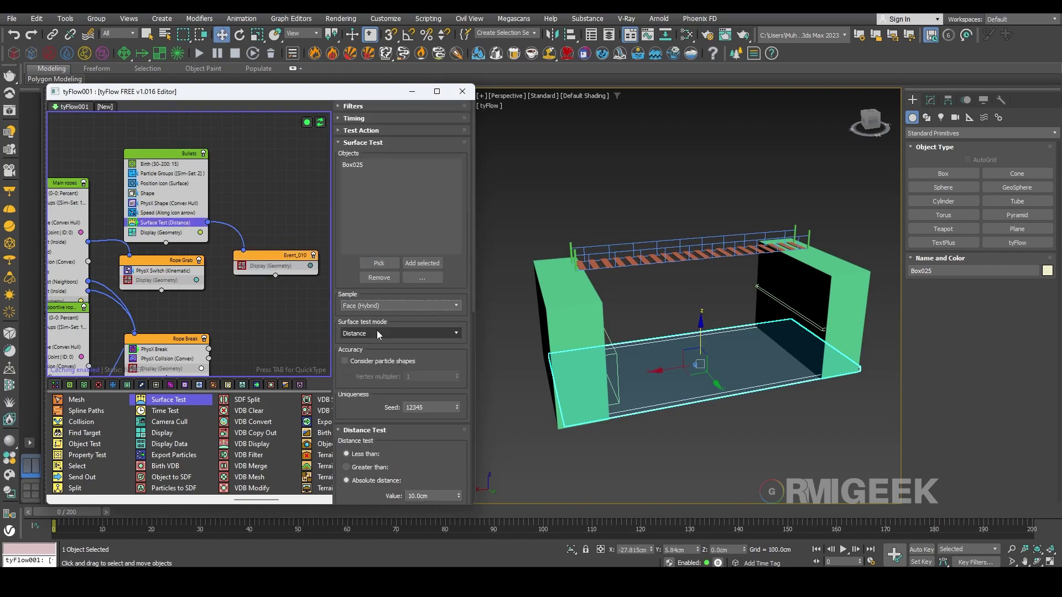
{"action": "left_click", "coordinate": [377, 332]}
{"action": "left_click", "coordinate": [378, 494]}
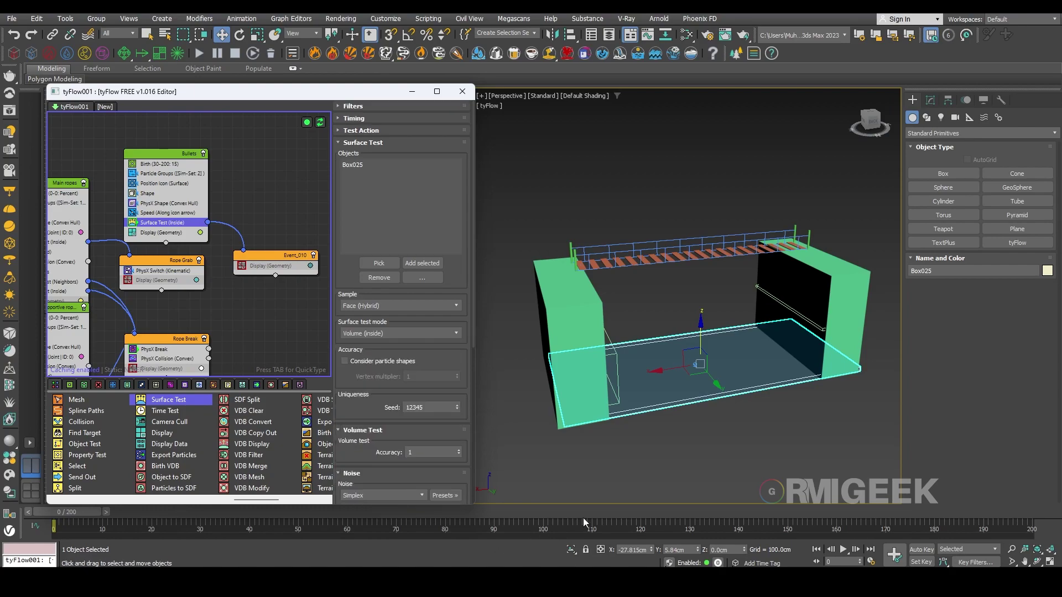
Check the simulation at frames 114 and 51, examining how the bullets behave around the bridge and the ground box
{"action": "left_click", "coordinate": [602, 517]}
{"action": "scroll", "coordinate": [735, 204], "scroll_direction": "down", "scroll_amount": 4}
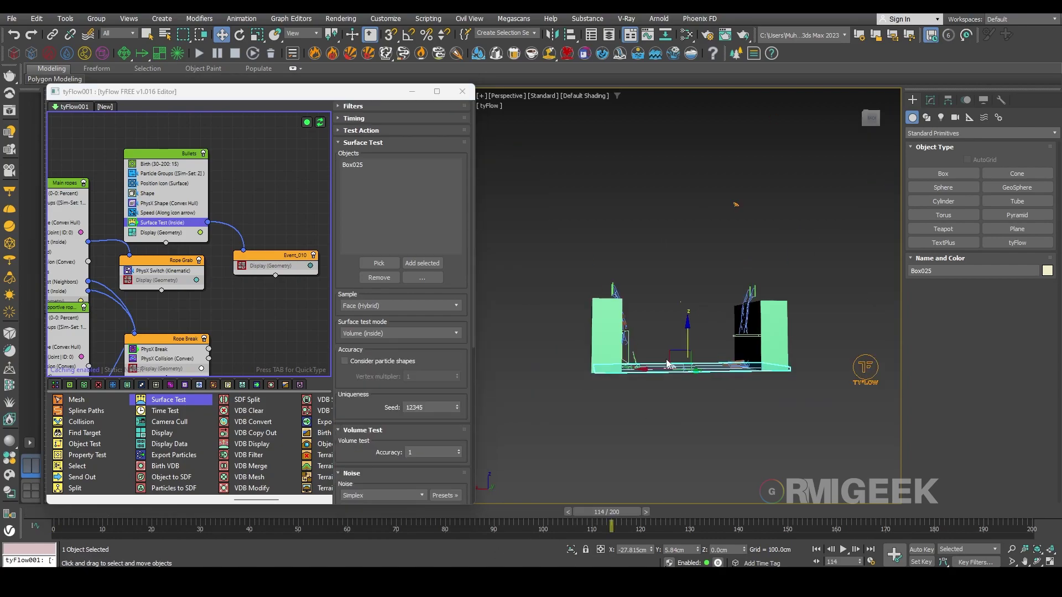
{"action": "middle_click_drag", "start_coordinate": [735, 204], "coordinate": [739, 195], "text": "alt"}
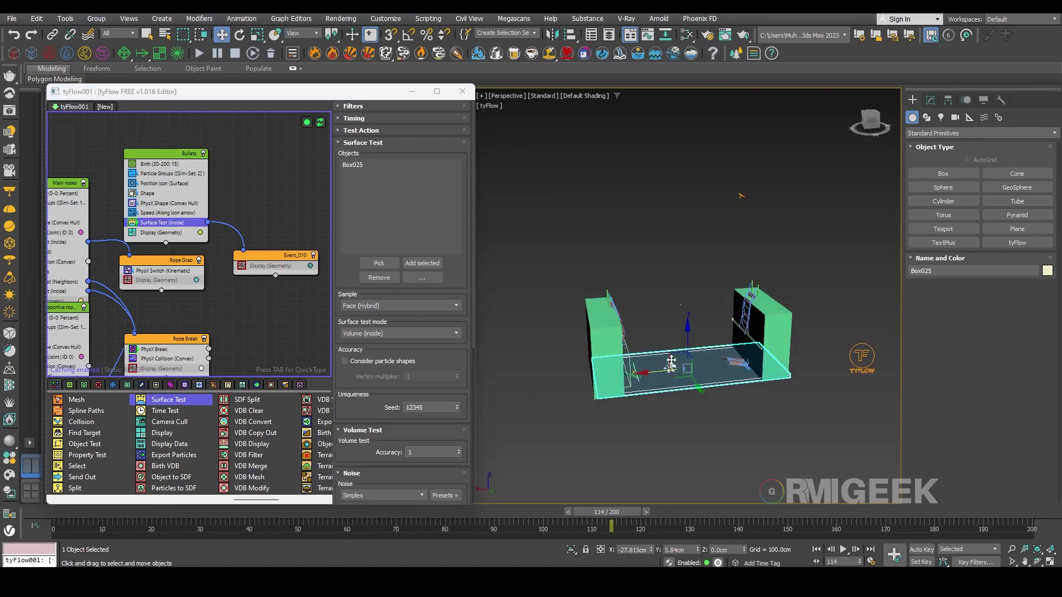
{"action": "scroll", "coordinate": [653, 342], "scroll_direction": "up", "scroll_amount": 5}
{"action": "left_click_drag", "start_coordinate": [620, 515], "coordinate": [325, 502]}
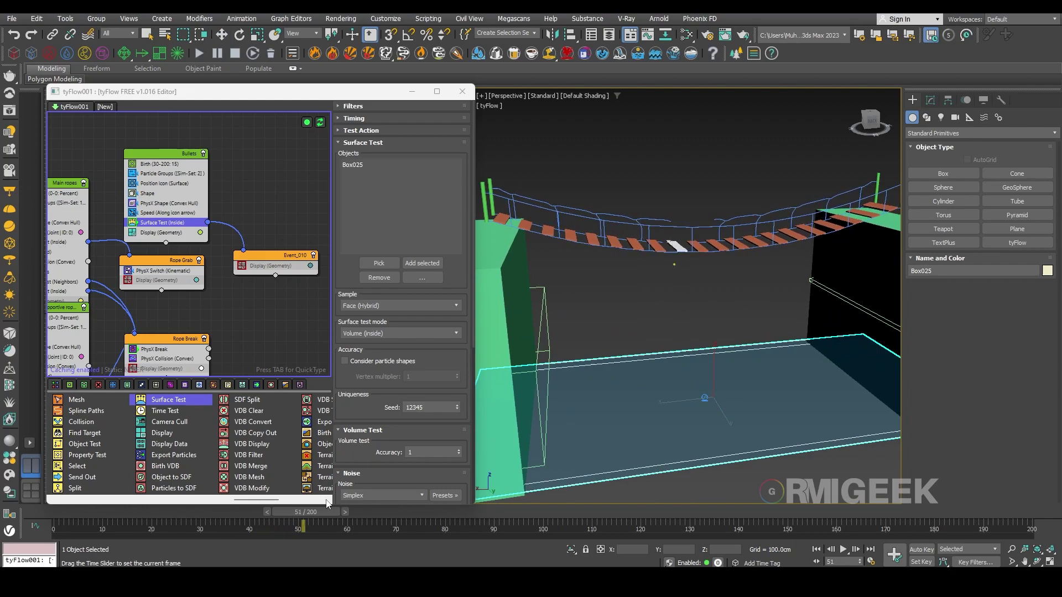
{"action": "key", "text": "w"}
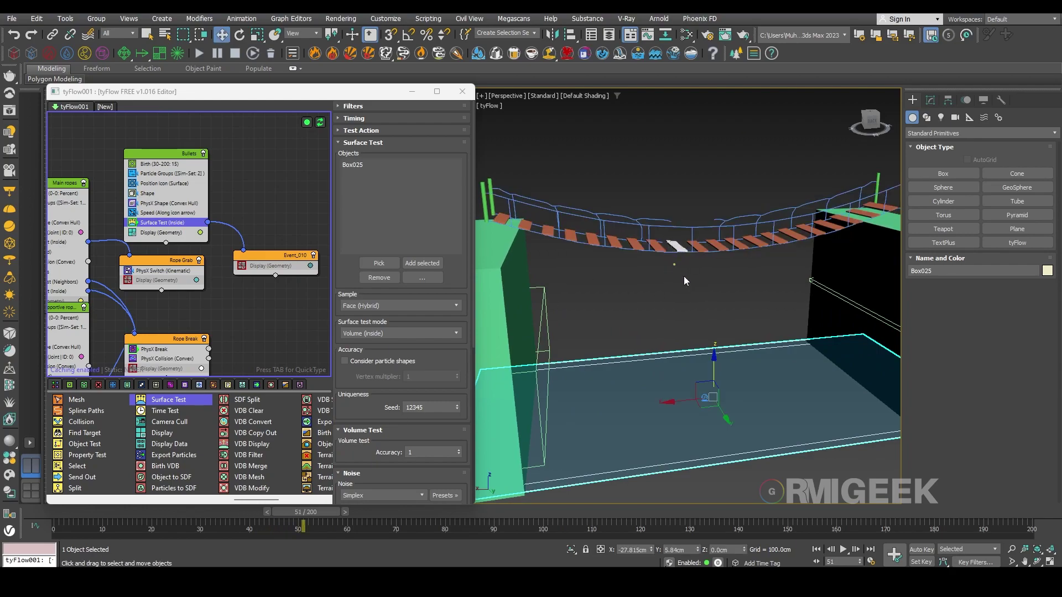
{"action": "left_click_drag", "start_coordinate": [651, 266], "coordinate": [661, 264]}
Copy the neighbor-count Property Test from the Planks event and paste it above the Surface Test in the Bullets event at frame 0
{"action": "middle_click_drag", "start_coordinate": [99, 365], "coordinate": [229, 217]}
{"action": "scroll", "coordinate": [229, 313], "scroll_direction": "down", "scroll_amount": 2}
{"action": "scroll", "coordinate": [193, 347], "scroll_direction": "up", "scroll_amount": 2}
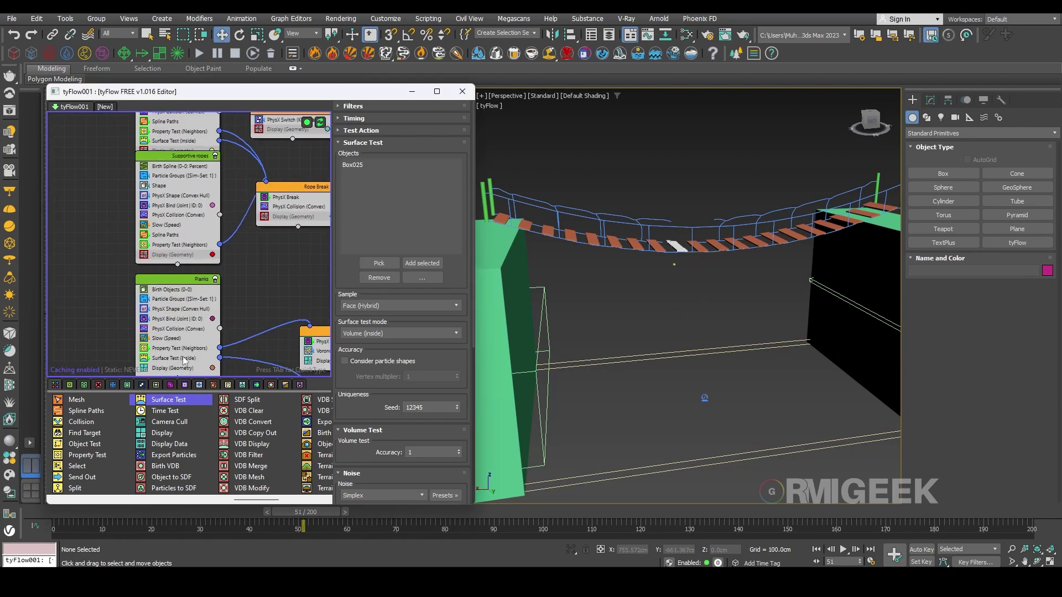
{"action": "left_click", "coordinate": [177, 352]}
{"action": "right_click", "coordinate": [176, 349]}
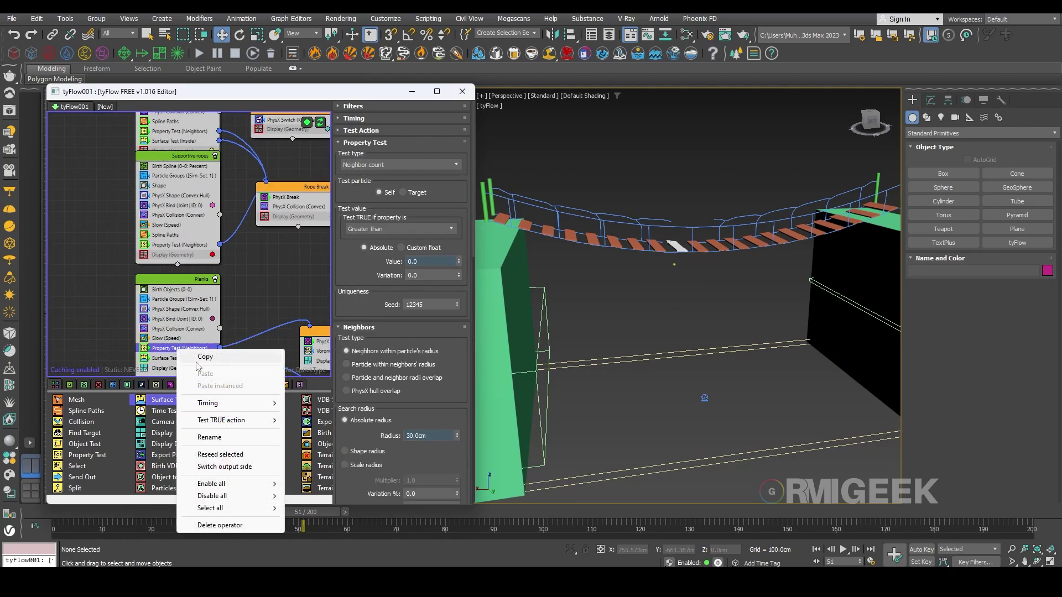
{"action": "left_click", "coordinate": [200, 360]}
{"action": "middle_click_drag", "start_coordinate": [300, 254], "coordinate": [229, 388]}
{"action": "left_click_drag", "start_coordinate": [297, 515], "coordinate": [50, 513]}
{"action": "right_click", "coordinate": [228, 202]}
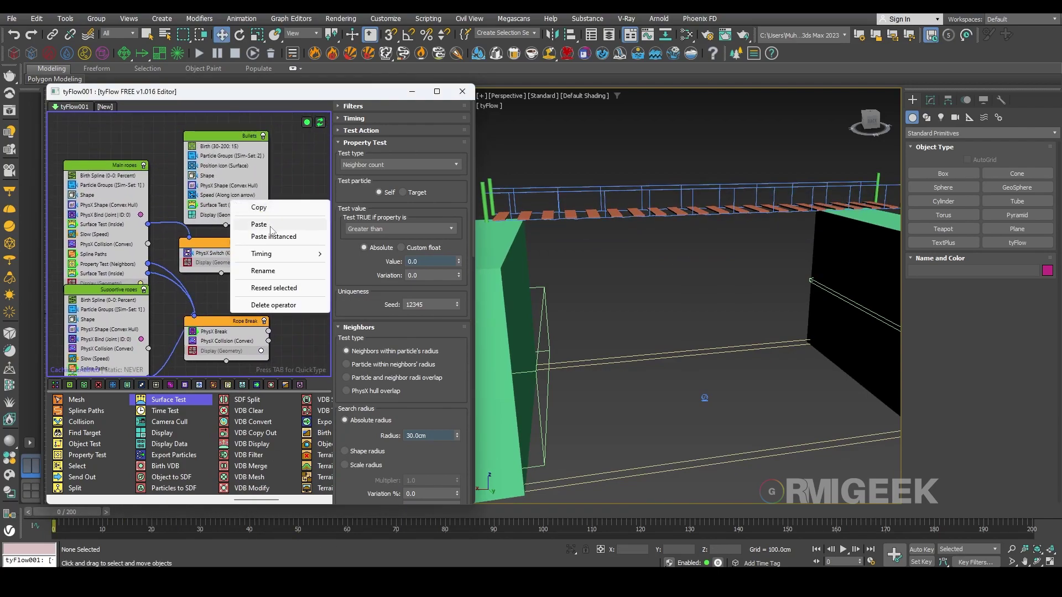
{"action": "left_click", "coordinate": [270, 226]}
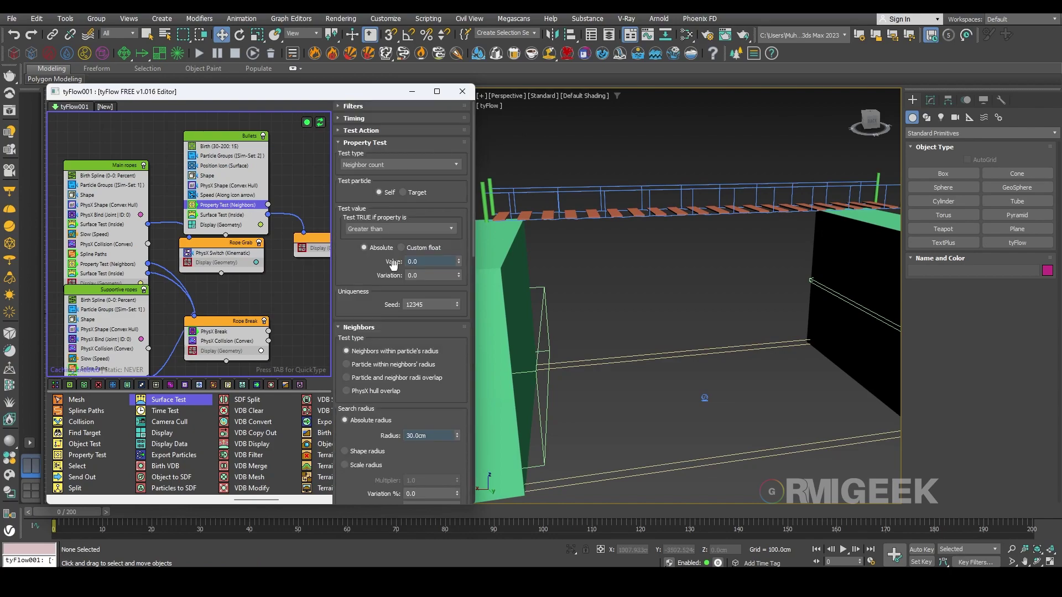
Review the pasted Property Test's settings and connect its output to the Display event already fed by the Bullets event's Surface Test
{"action": "scroll", "coordinate": [375, 290], "scroll_direction": "down", "scroll_amount": 8}
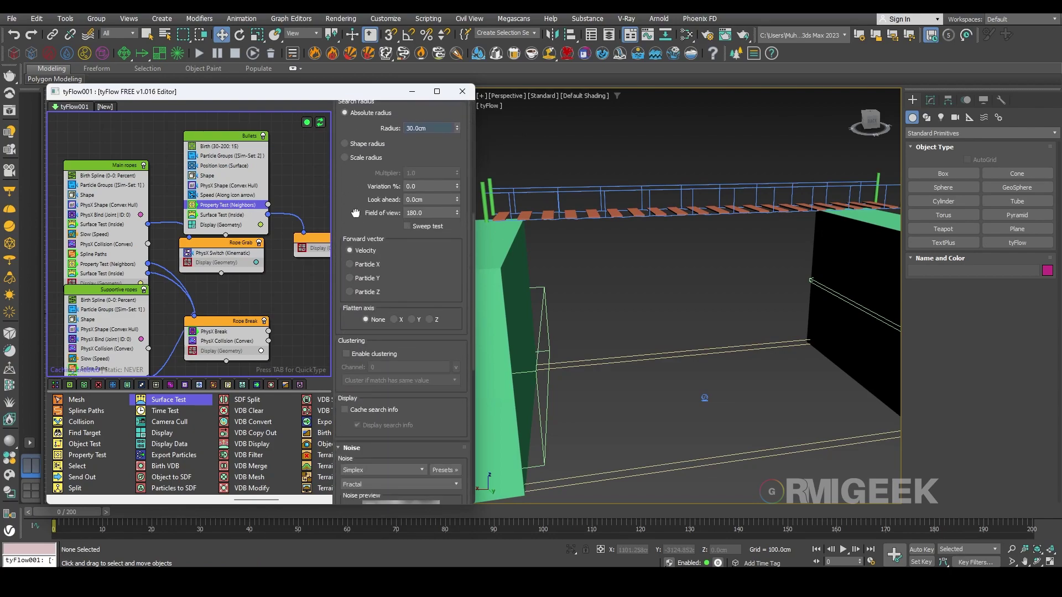
{"action": "scroll", "coordinate": [390, 406], "scroll_direction": "down", "scroll_amount": 6}
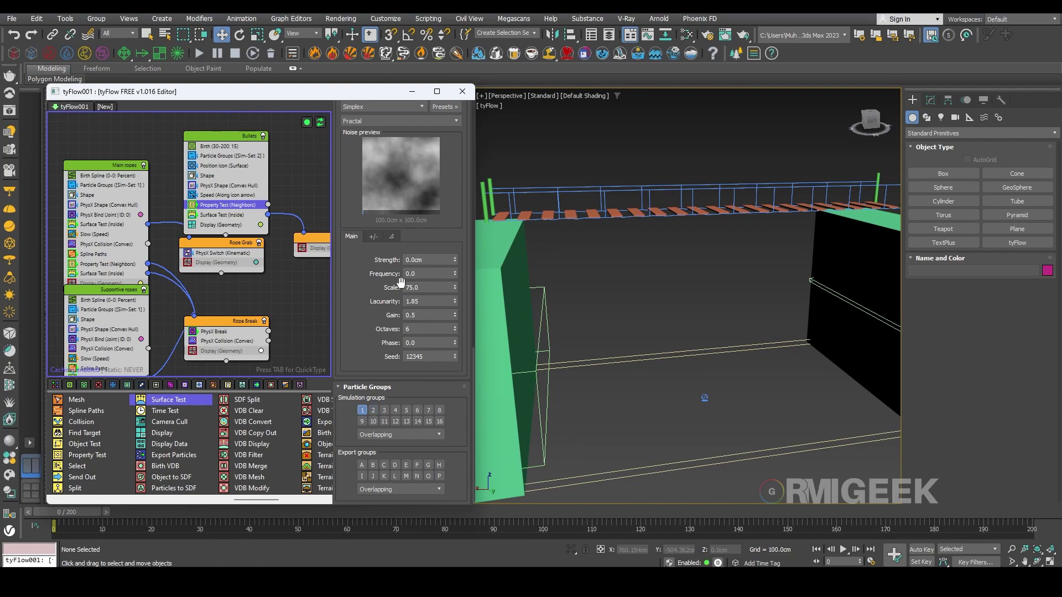
{"action": "scroll", "coordinate": [363, 306], "scroll_direction": "up", "scroll_amount": 1}
{"action": "scroll", "coordinate": [301, 289], "scroll_direction": "up", "scroll_amount": 3}
{"action": "middle_click_drag", "start_coordinate": [301, 277], "coordinate": [253, 284]}
{"action": "left_click_drag", "start_coordinate": [212, 196], "coordinate": [259, 233]}
{"action": "middle_click_drag", "start_coordinate": [283, 218], "coordinate": [240, 222]}
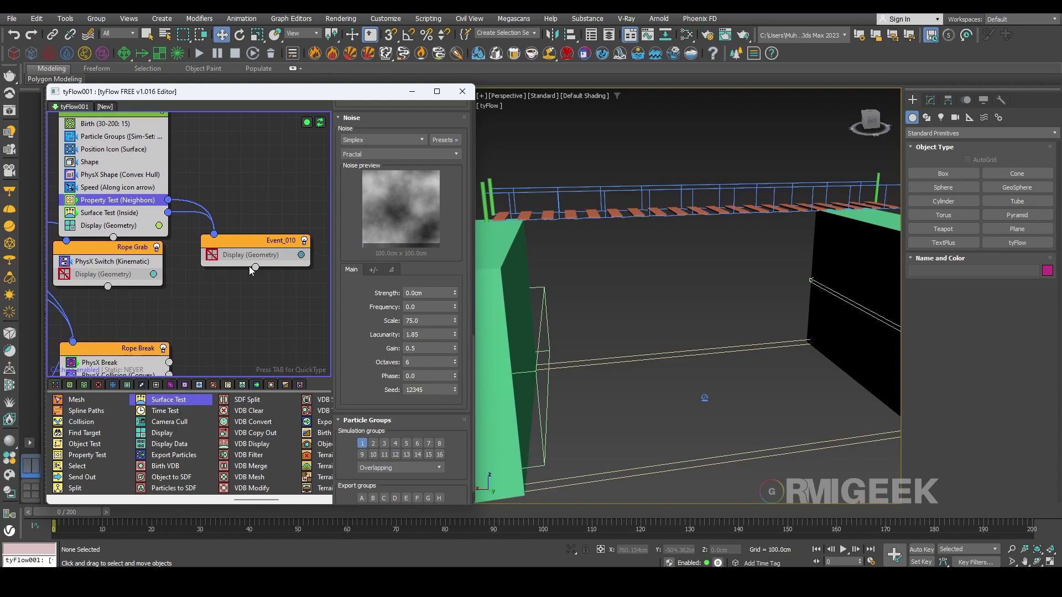
{"action": "left_click_drag", "start_coordinate": [323, 352], "coordinate": [323, 353]}
{"action": "left_click_drag", "start_coordinate": [302, 330], "coordinate": [266, 261]}
{"action": "left_click_drag", "start_coordinate": [295, 338], "coordinate": [295, 334]}
{"action": "left_click", "coordinate": [295, 334]}
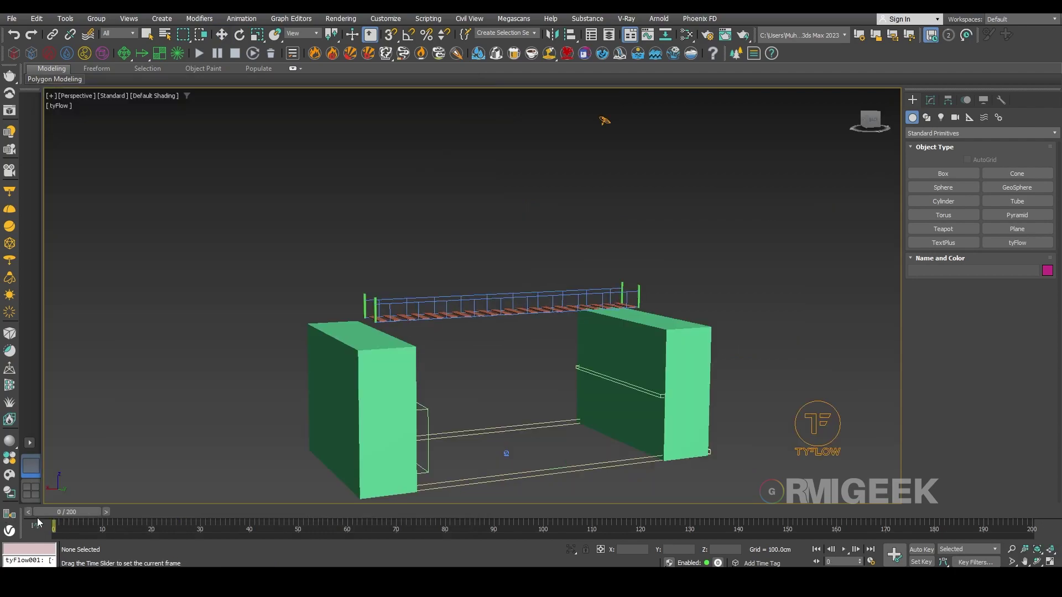
Scrub the simulation to frame 140 and reopen the editor of the tyFlow object
{"action": "left_click_drag", "start_coordinate": [38, 518], "coordinate": [735, 544]}
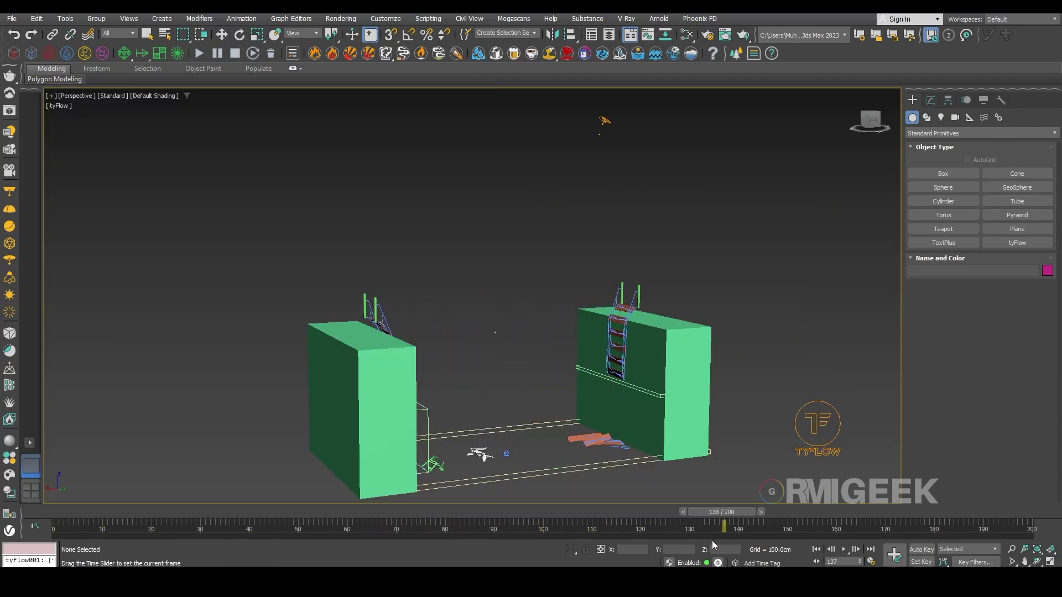
{"action": "key", "text": "w"}
{"action": "left_click", "coordinate": [801, 447]}
{"action": "left_click", "coordinate": [930, 100]}
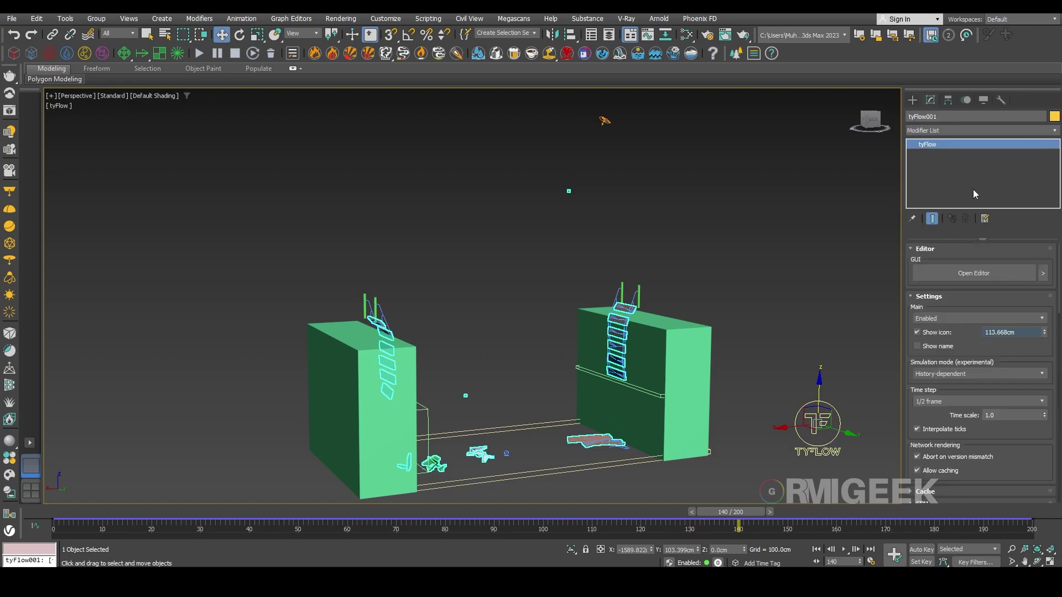
{"action": "left_click", "coordinate": [977, 273]}
Add a render-only triangle Mesh operator above the Display operator in both the Bullets and Planks events
{"action": "scroll", "coordinate": [216, 447], "scroll_direction": "down", "scroll_amount": 3}
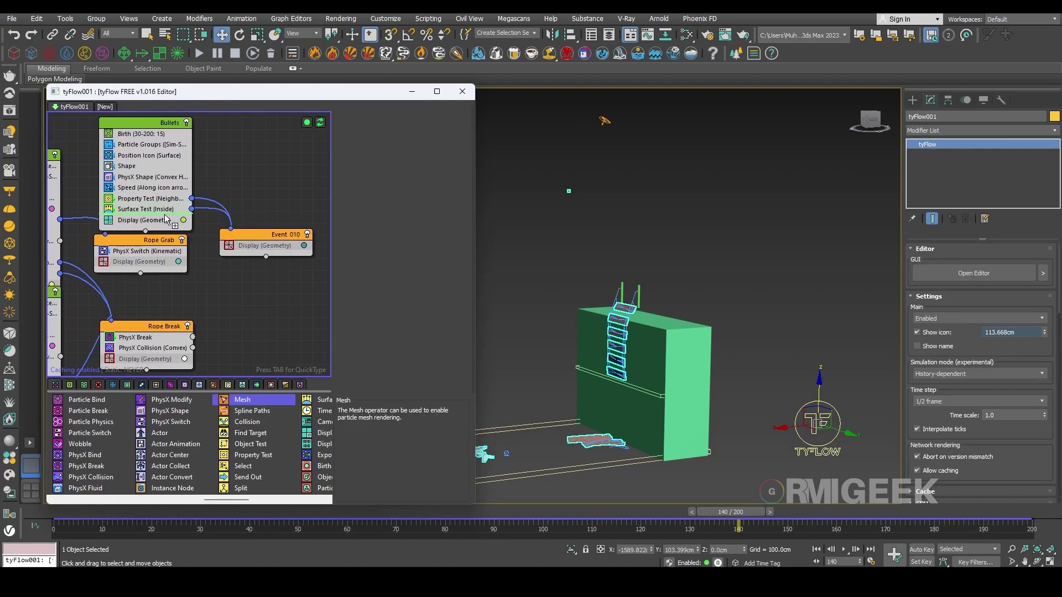
{"action": "left_click_drag", "start_coordinate": [165, 215], "coordinate": [165, 215]}
{"action": "scroll", "coordinate": [227, 311], "scroll_direction": "down", "scroll_amount": 1}
{"action": "middle_click_drag", "start_coordinate": [128, 183], "coordinate": [210, 145]}
{"action": "middle_click_drag", "start_coordinate": [193, 365], "coordinate": [244, 266]}
{"action": "middle_click_drag", "start_coordinate": [257, 340], "coordinate": [222, 324]}
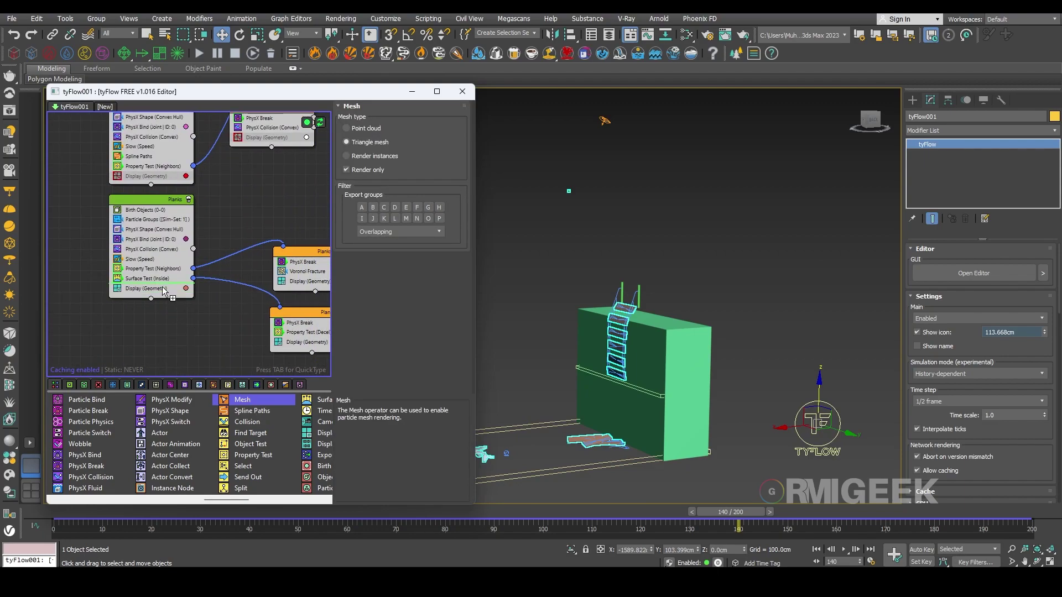
{"action": "left_click_drag", "start_coordinate": [163, 287], "coordinate": [164, 288]}
Add Mesh operators to the Planks Pieces event, the Planks Fall event and the Voronoi Fracture event connected to Planks Fall
{"action": "middle_click_drag", "start_coordinate": [222, 327], "coordinate": [168, 317]}
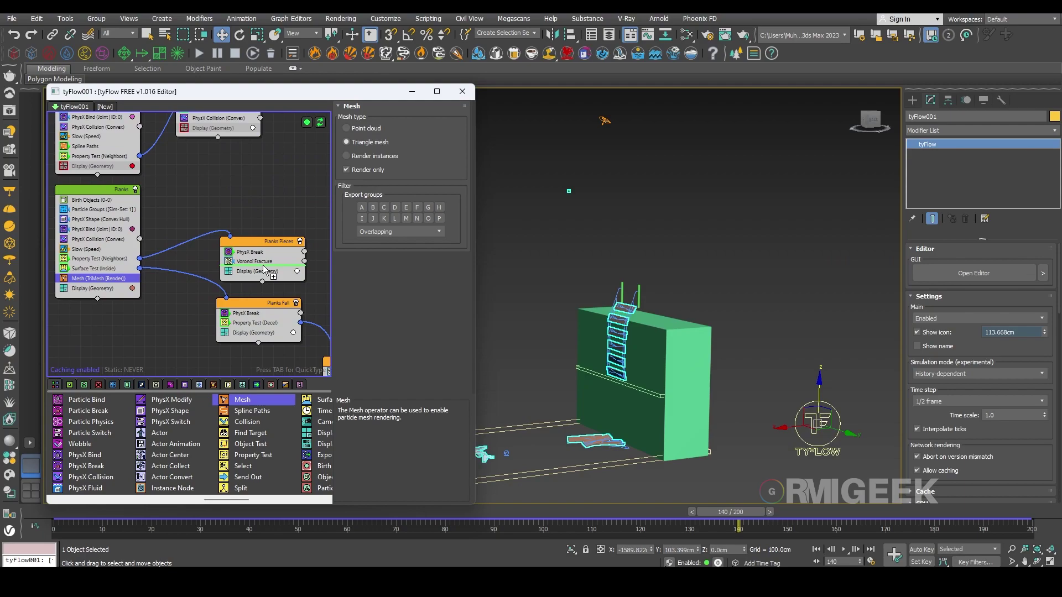
{"action": "left_click_drag", "start_coordinate": [264, 271], "coordinate": [265, 272]}
{"action": "middle_click_drag", "start_coordinate": [285, 311], "coordinate": [227, 284]}
{"action": "left_click_drag", "start_coordinate": [206, 309], "coordinate": [206, 309]}
{"action": "middle_click_drag", "start_coordinate": [225, 347], "coordinate": [151, 310]}
{"action": "left_click_drag", "start_coordinate": [221, 320], "coordinate": [221, 320]}
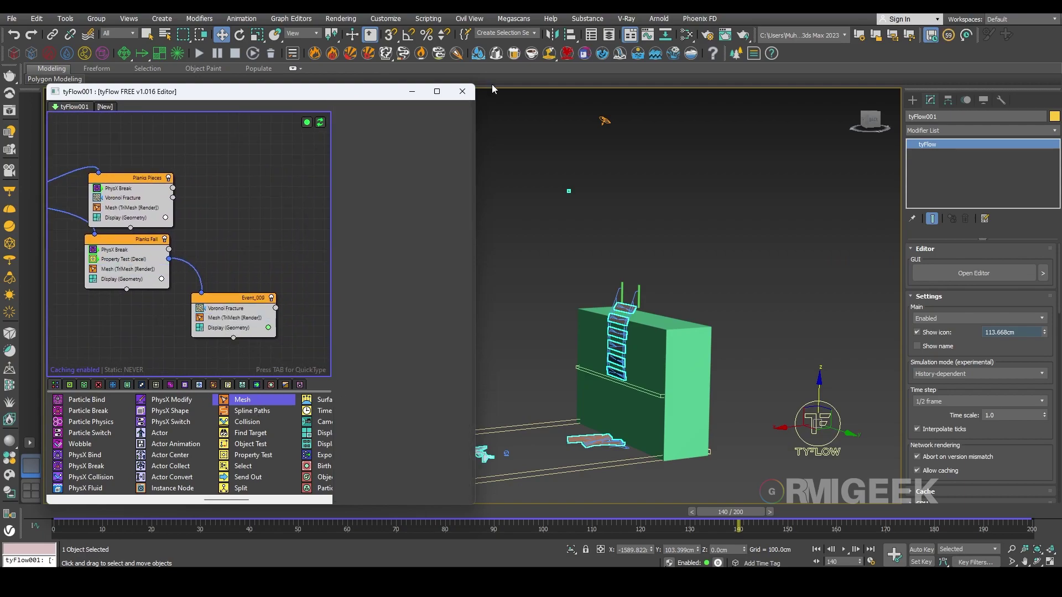
Close the flow editor, return to frame 0 and play the simulation to examine the bridge breaking from a closer view
{"action": "left_click", "coordinate": [462, 91]}
{"action": "left_click", "coordinate": [512, 370]}
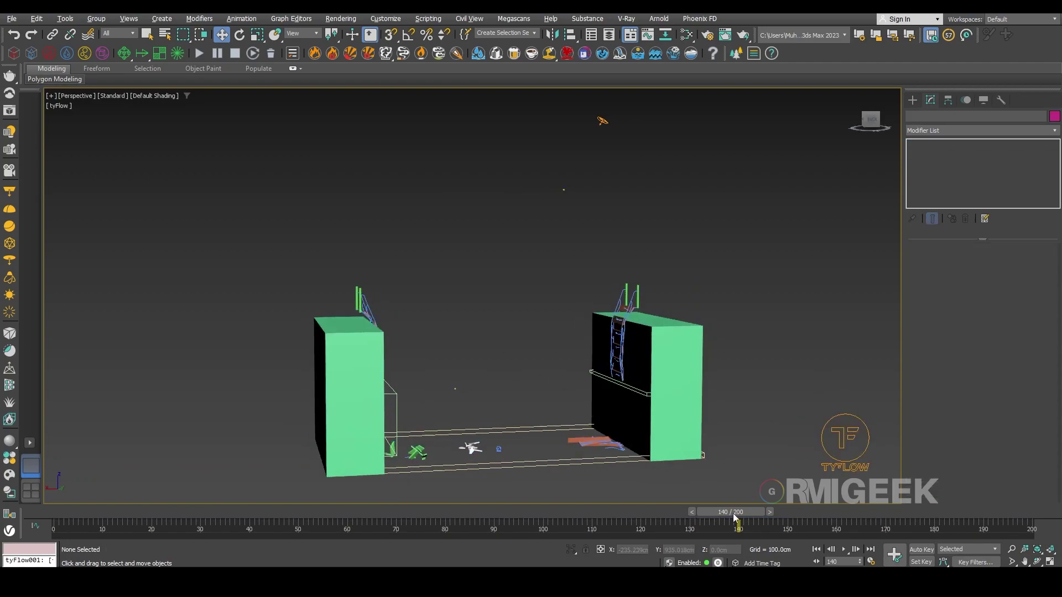
{"action": "left_click_drag", "start_coordinate": [728, 512], "coordinate": [50, 492]}
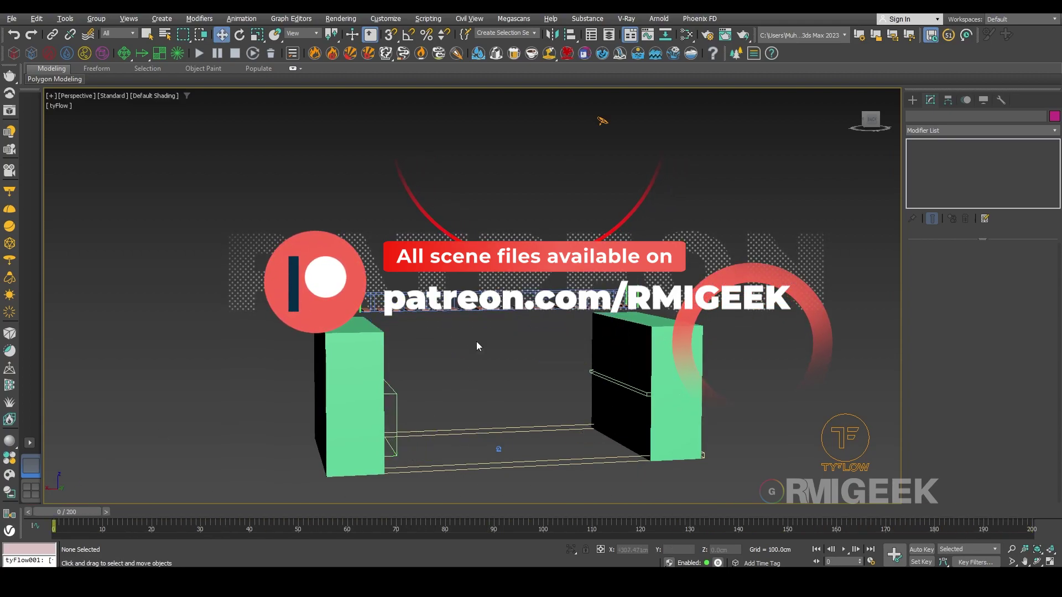
{"action": "scroll", "coordinate": [570, 347], "scroll_direction": "up", "scroll_amount": 4}
{"action": "middle_click_drag", "start_coordinate": [546, 378], "coordinate": [553, 378], "text": "alt"}
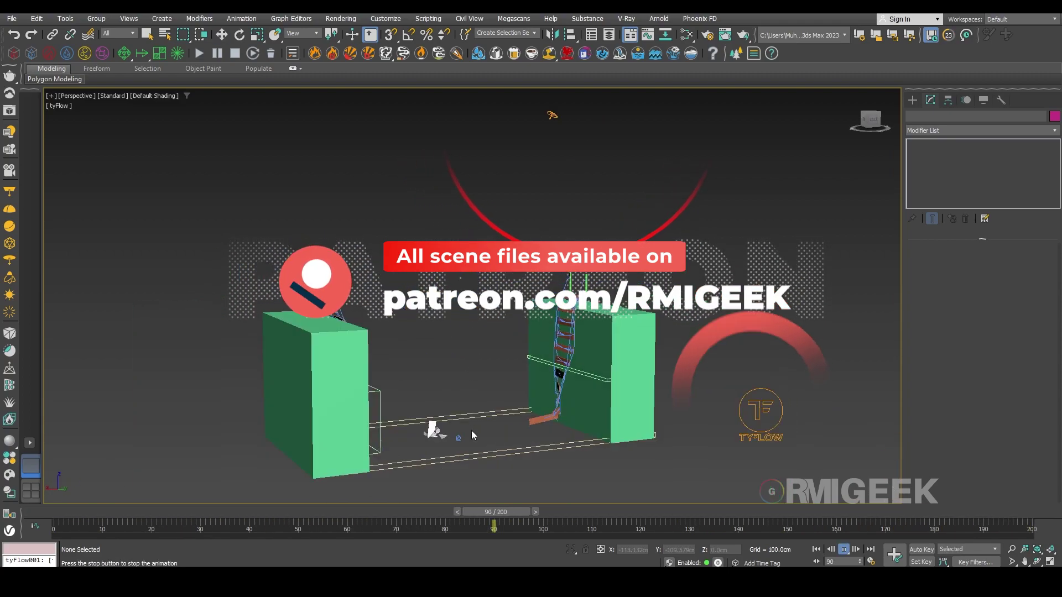